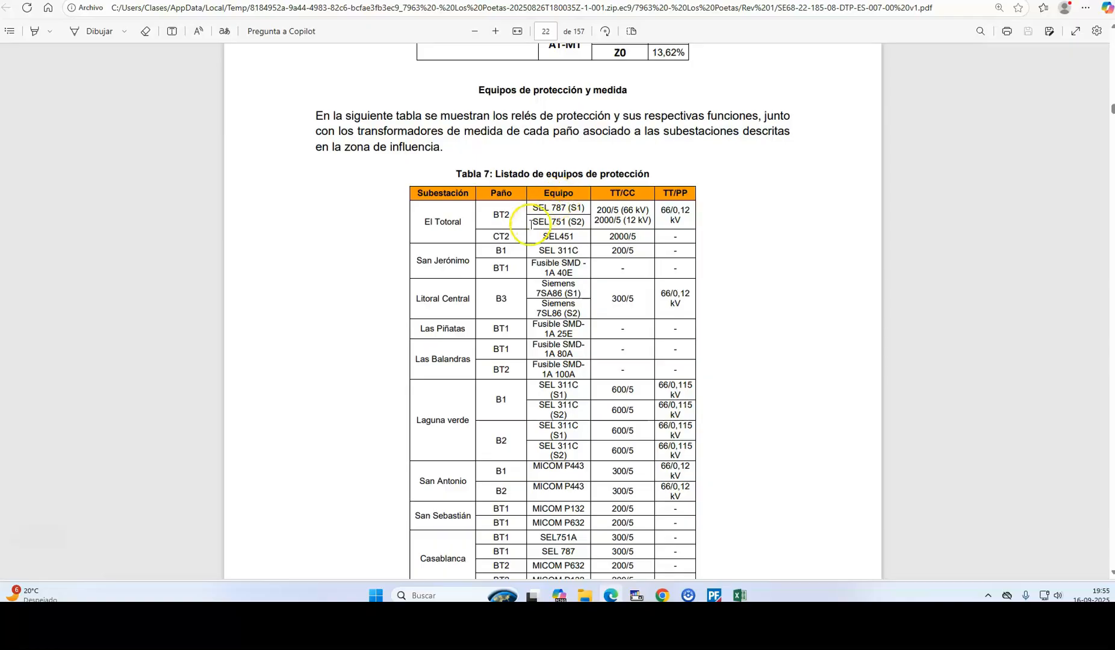
Examine Tabla 7, the list of protection relays and instrument transformers for each substation bay.
scroll(529, 224, "down", 1)
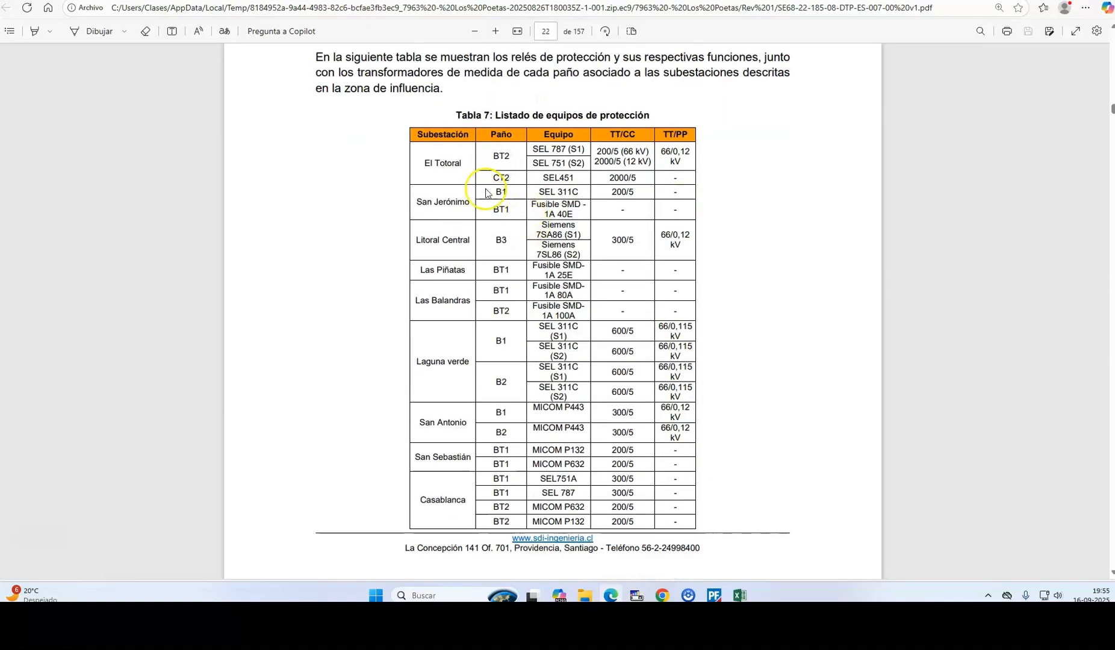
scroll(529, 226, "down", 7)
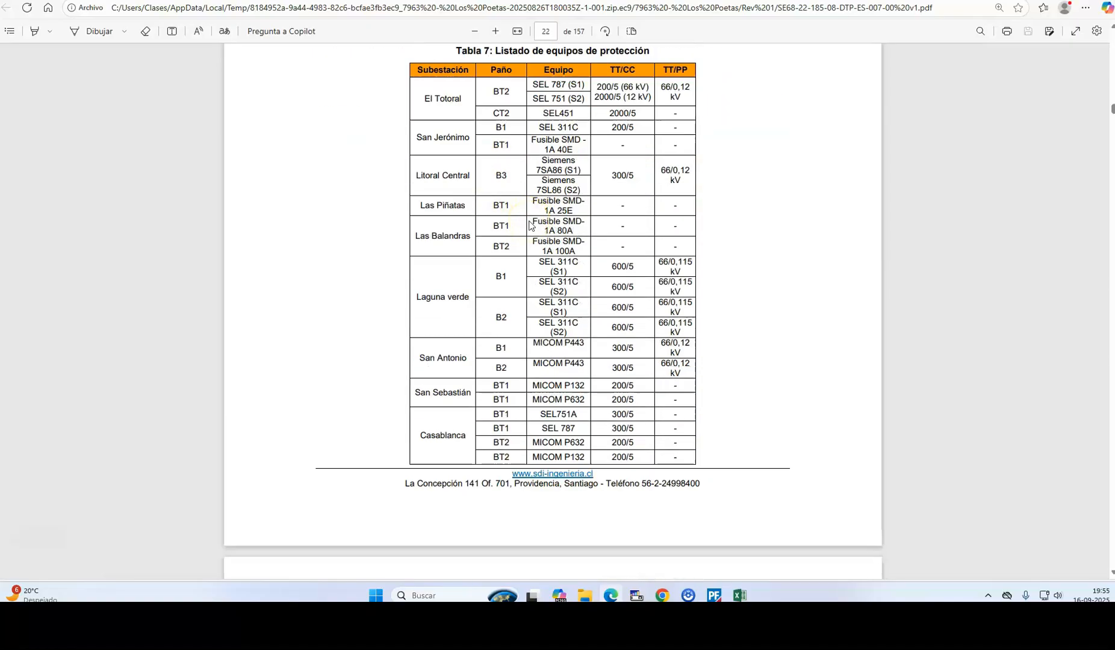
scroll(529, 226, "down", 2)
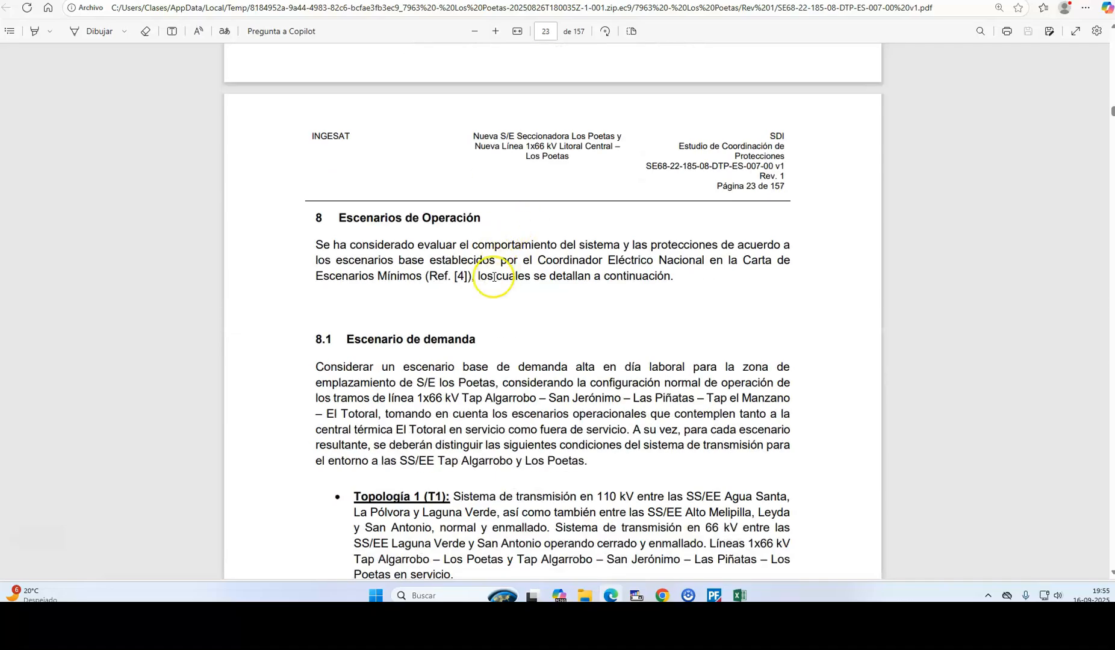
Read the operating scenarios in section 8, including the Tabla 8 study cases, through to the short-circuit calculation in section 9.
scroll(496, 267, "down", 13)
scroll(495, 267, "down", 3)
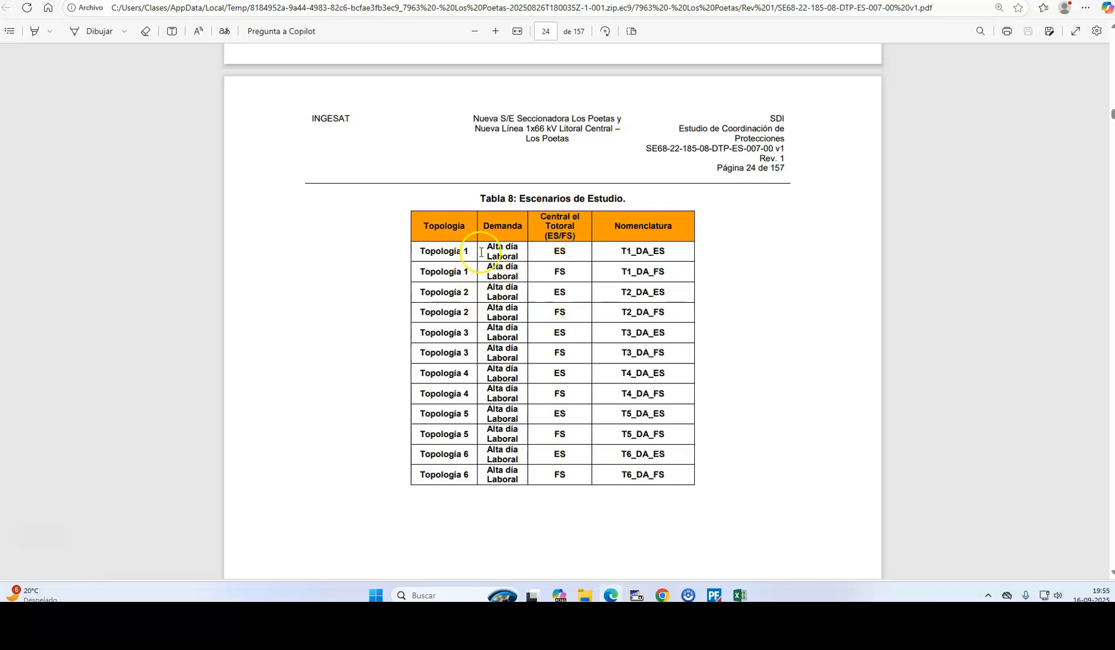
scroll(574, 264, "down", 1)
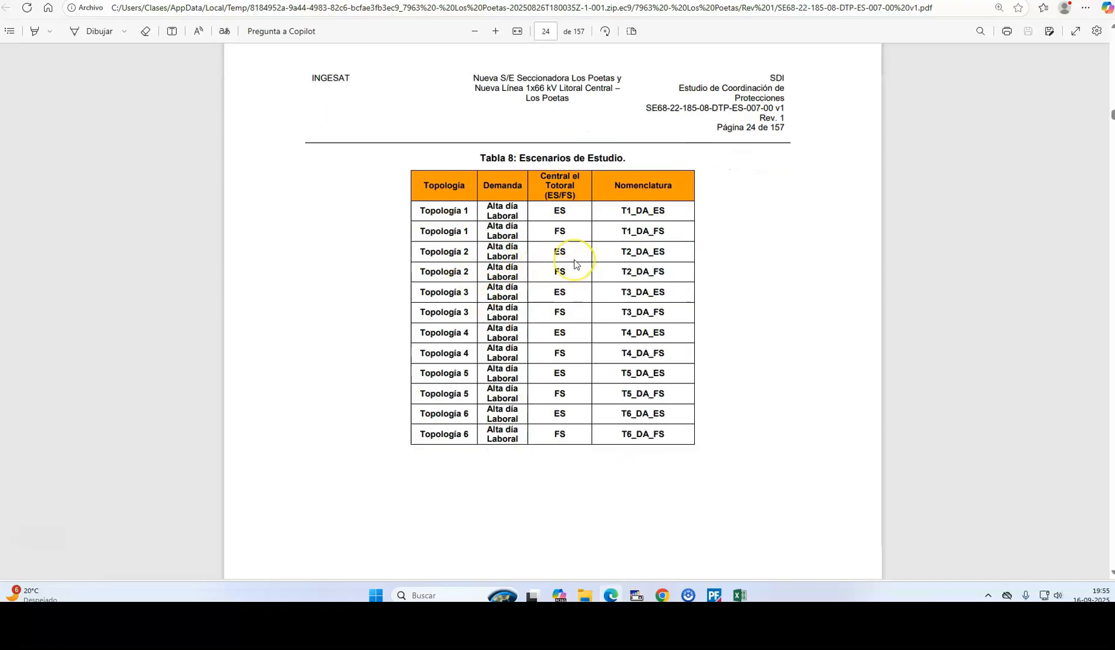
scroll(573, 263, "down", 20)
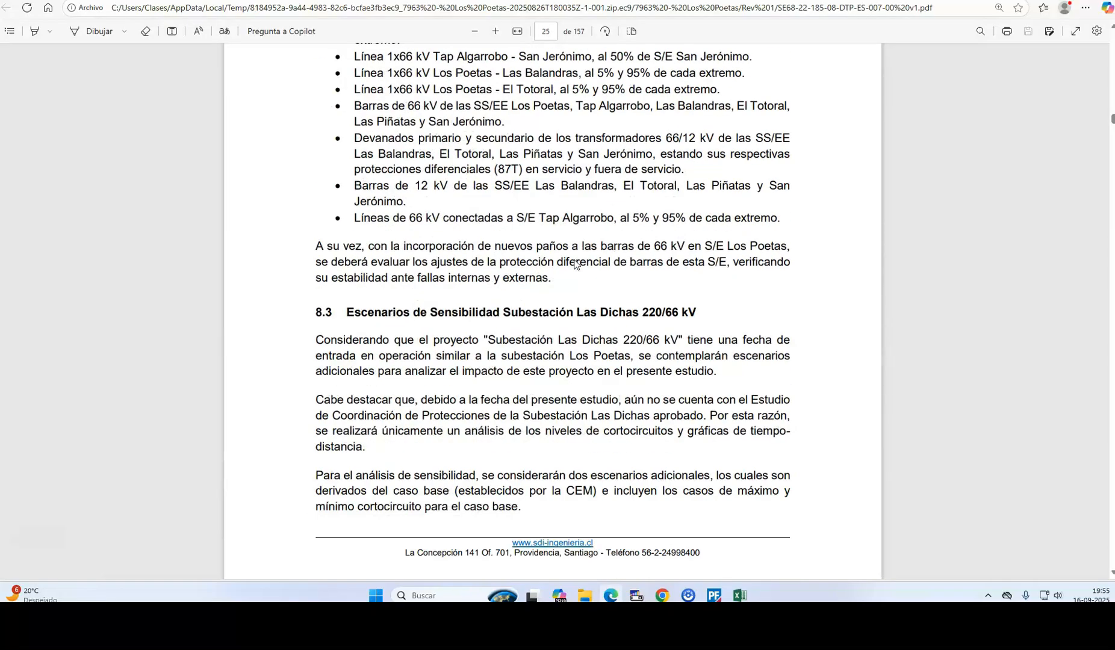
scroll(575, 265, "down", 16)
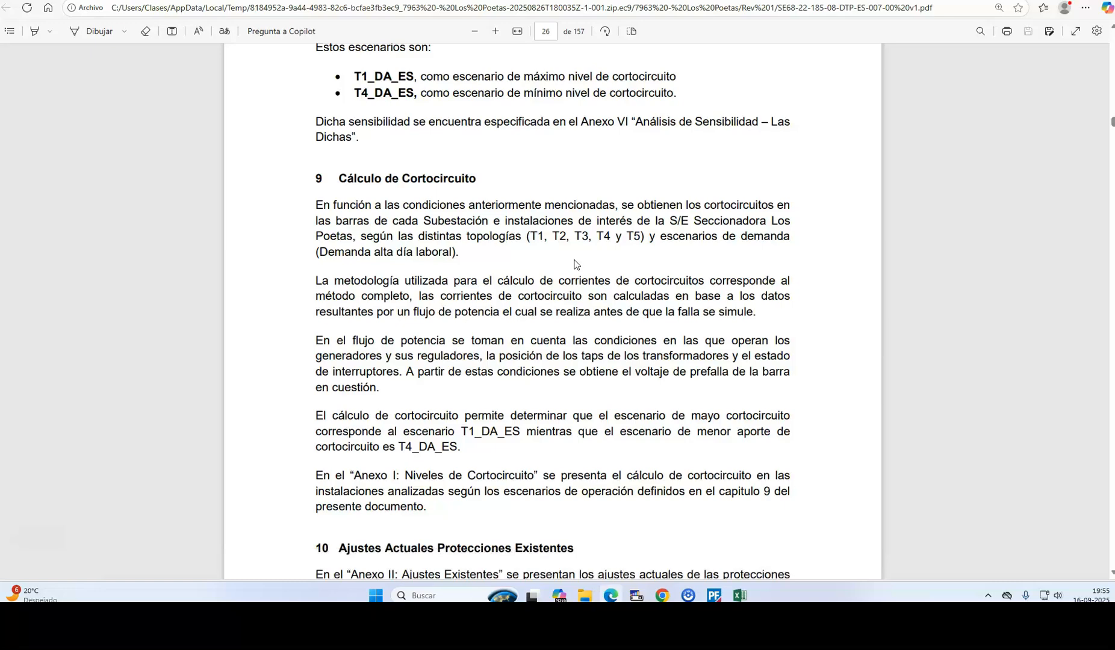
scroll(576, 264, "down", 1)
scroll(576, 265, "up", 1)
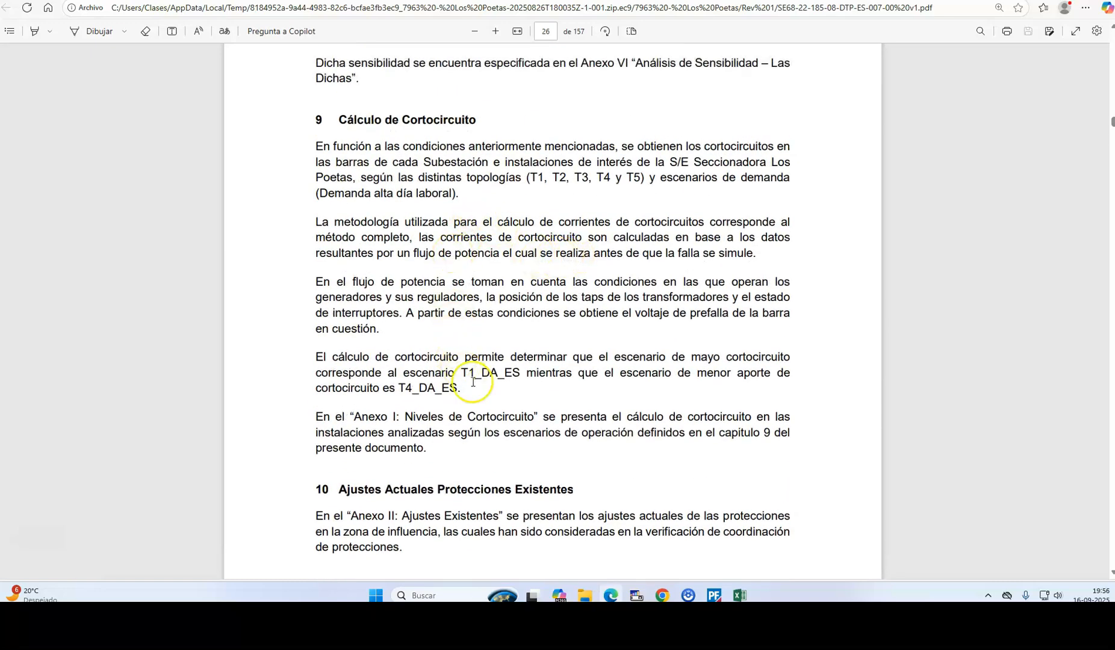
Select in turn the "Anexo I: Niveles de Cortocircuito" reference and scenario names T1_DA_ES and T4_DA_ES in section 9.
left_click_drag(350, 416, 537, 416)
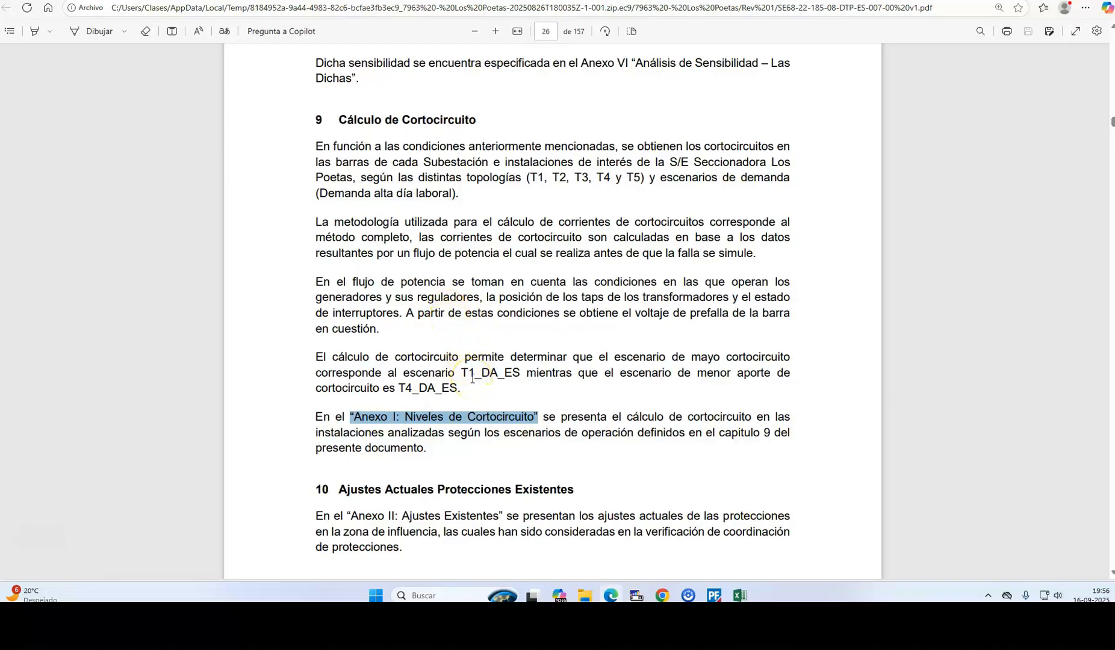
left_click_drag(463, 373, 519, 374)
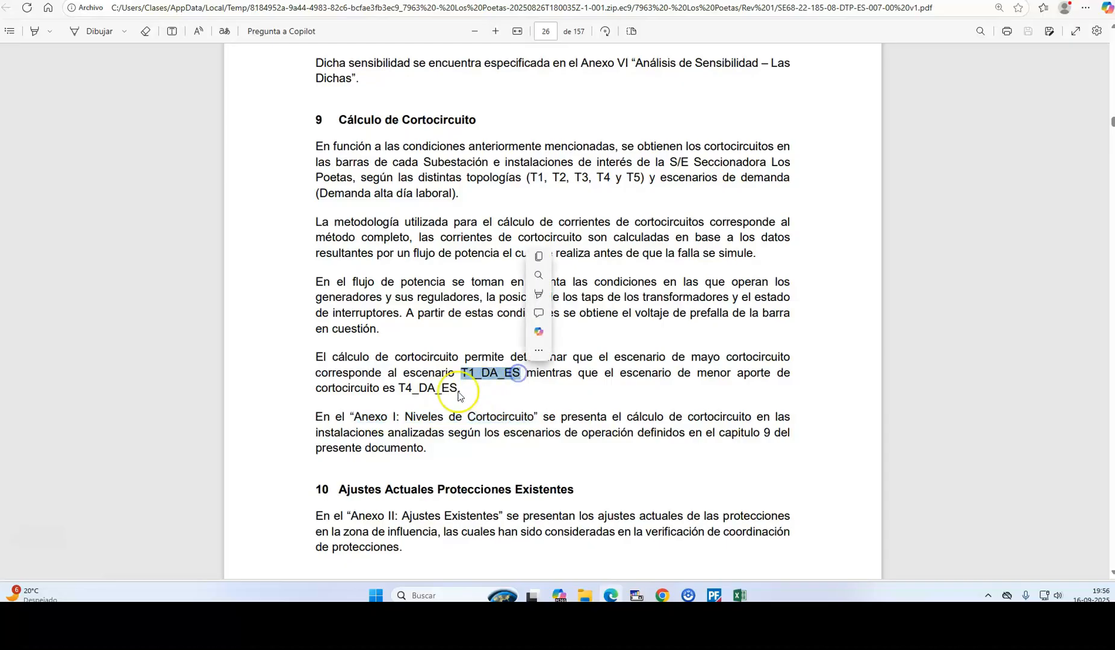
left_click_drag(398, 387, 462, 388)
scroll(464, 386, "down", 1)
scroll(464, 387, "down", 1)
left_click(475, 345)
scroll(475, 345, "down", 2)
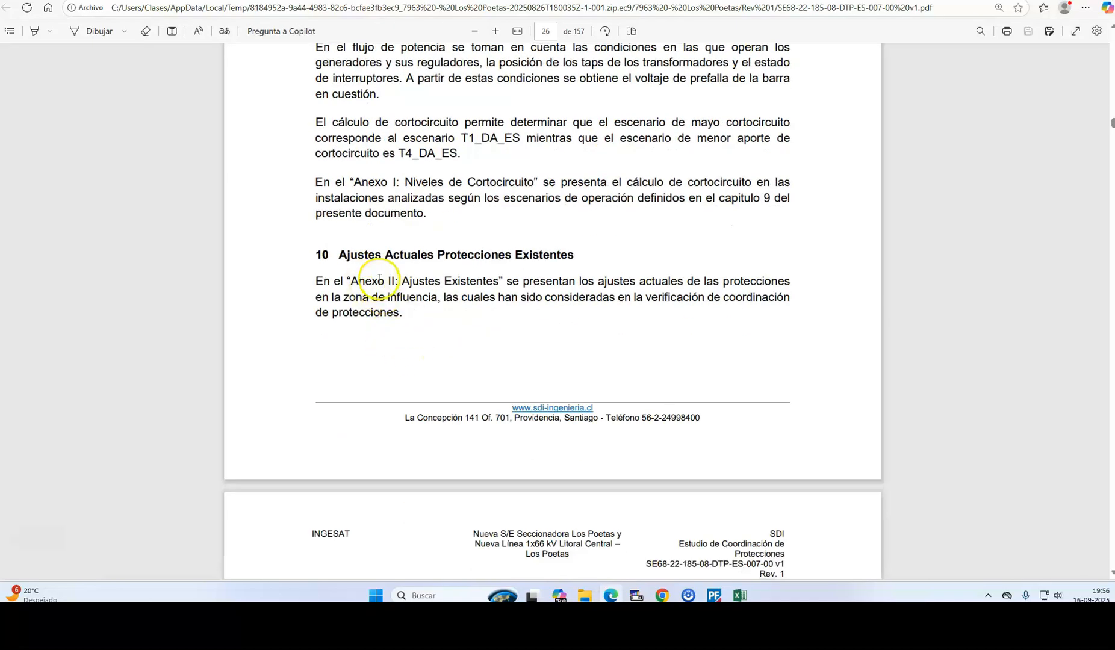
Select the "Anexo II: Ajustes Existentes" reference in section 10 and examine the protection functions listed in Tabla 9.
left_click_drag(349, 280, 506, 282)
scroll(496, 301, "down", 5)
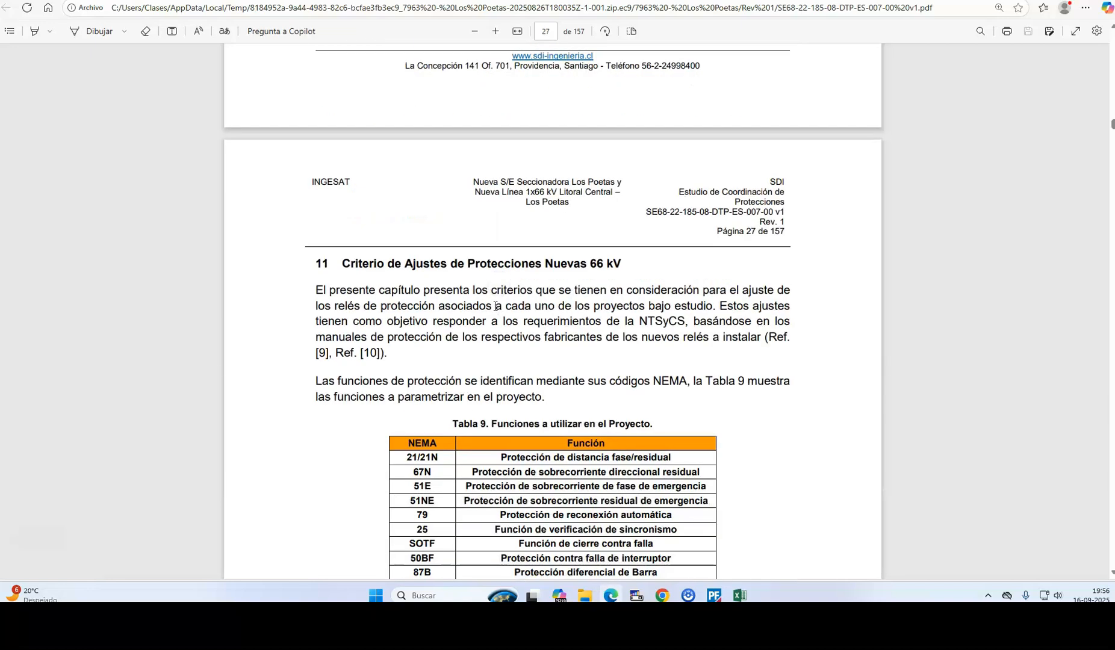
scroll(497, 305, "down", 1)
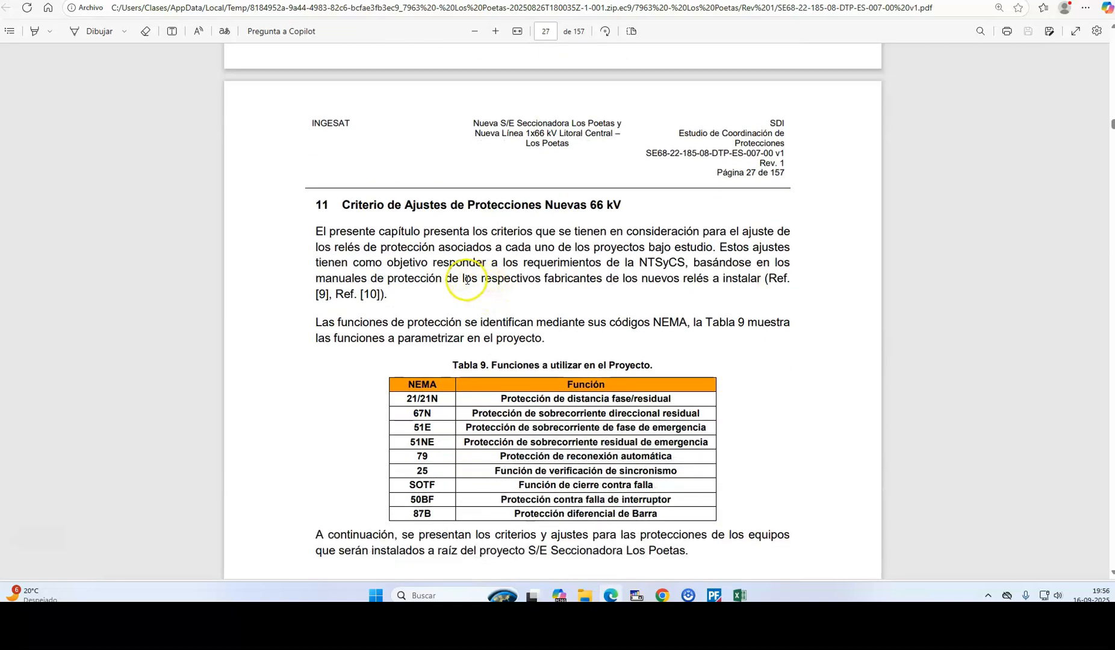
left_click(455, 297)
scroll(515, 365, "down", 1)
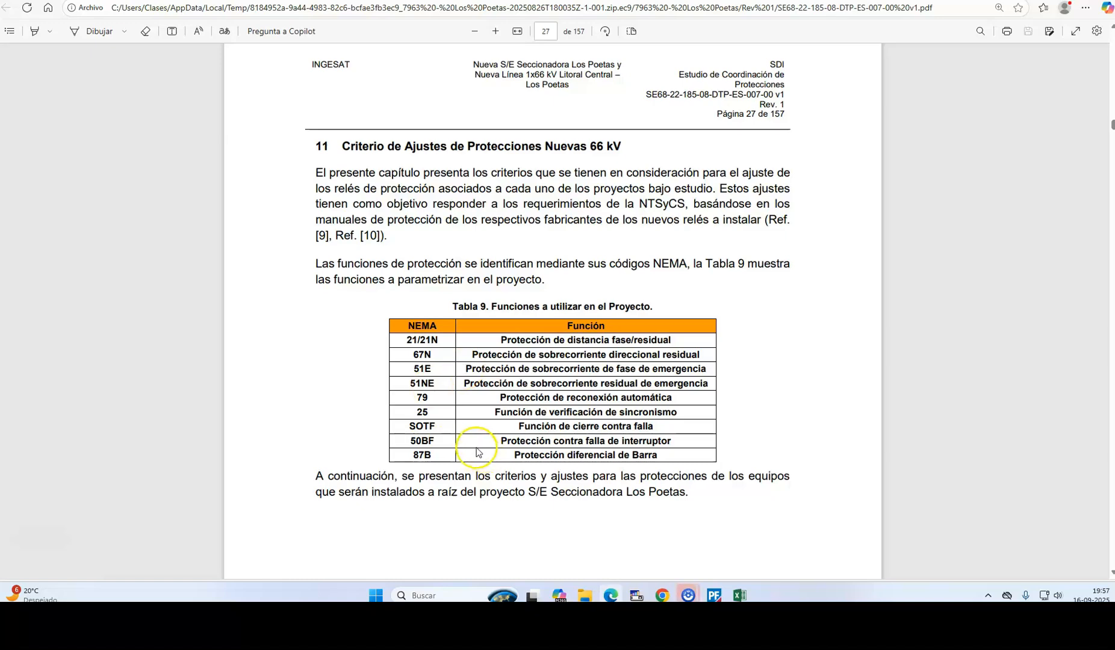
Read section 11.1 on bay B1 of S/E Los Poetas 66 kV and its distance protection (21/21N).
scroll(481, 450, "down", 5)
scroll(480, 450, "down", 2)
scroll(481, 450, "down", 6)
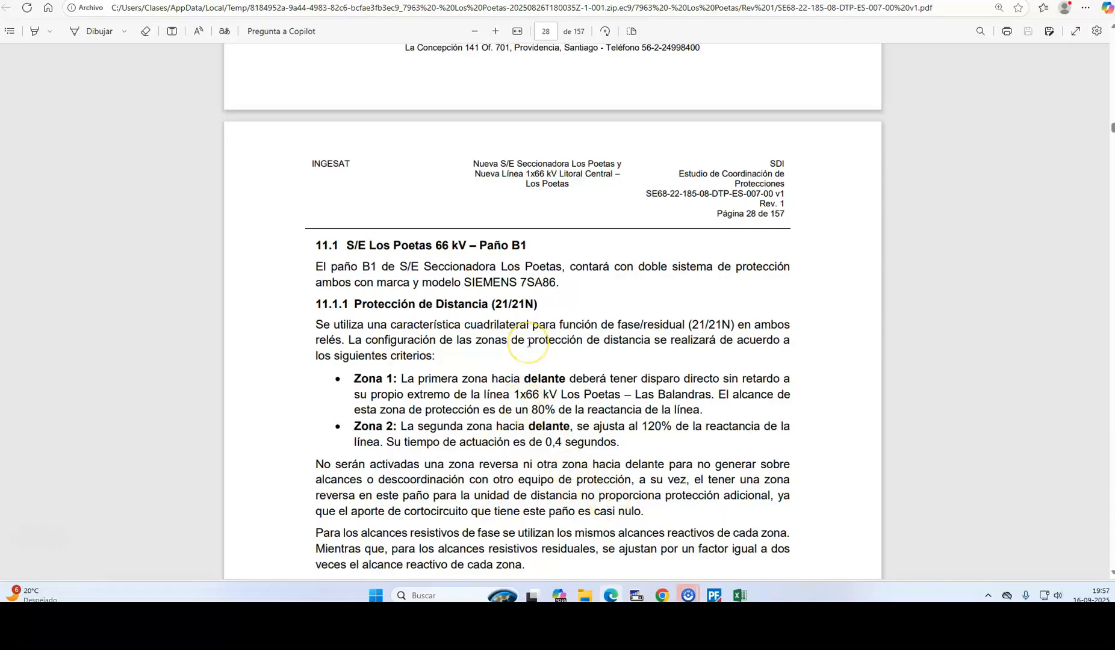
scroll(527, 346, "down", 1)
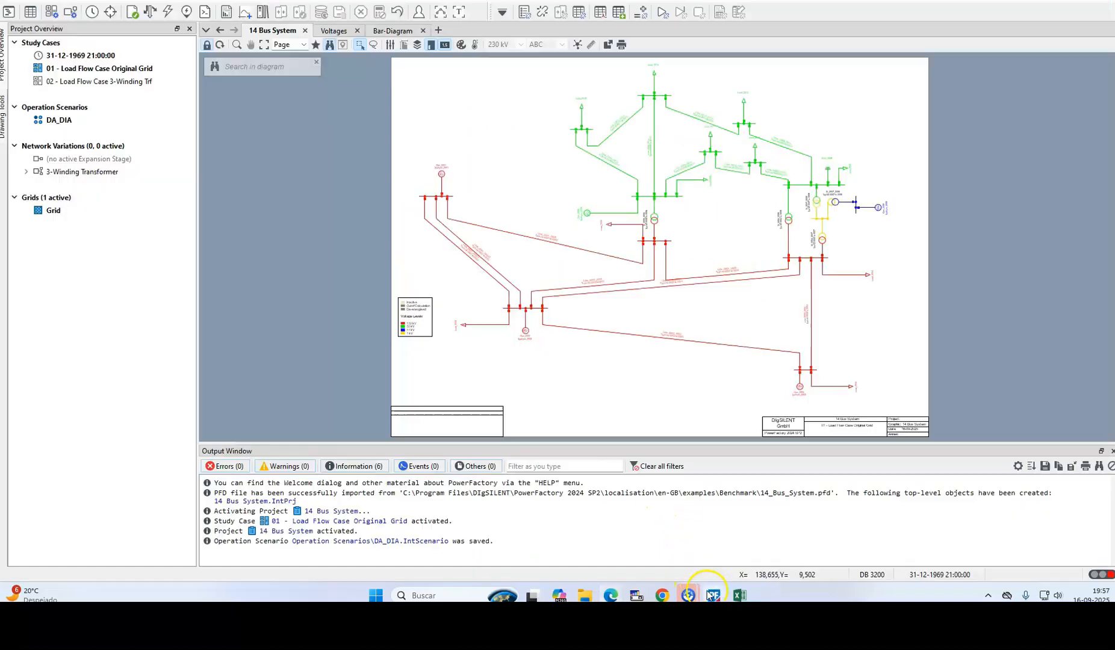
Switch to PowerFactory to view the 14 Bus System diagram, and return to the PDF report in Edge.
left_click(713, 595)
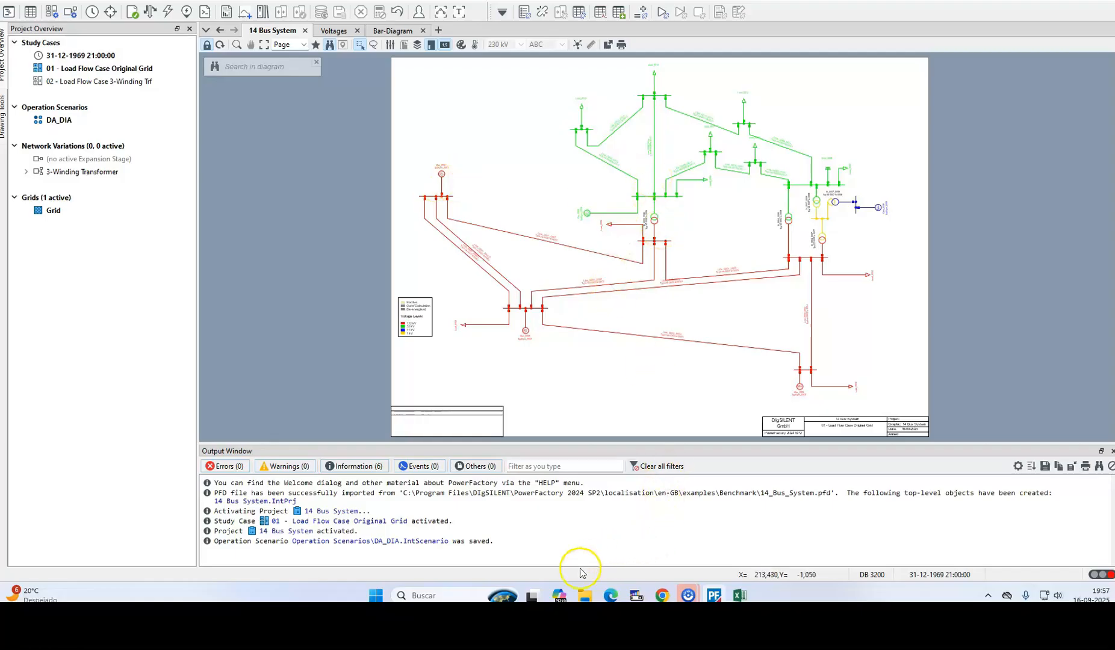
left_click(609, 593)
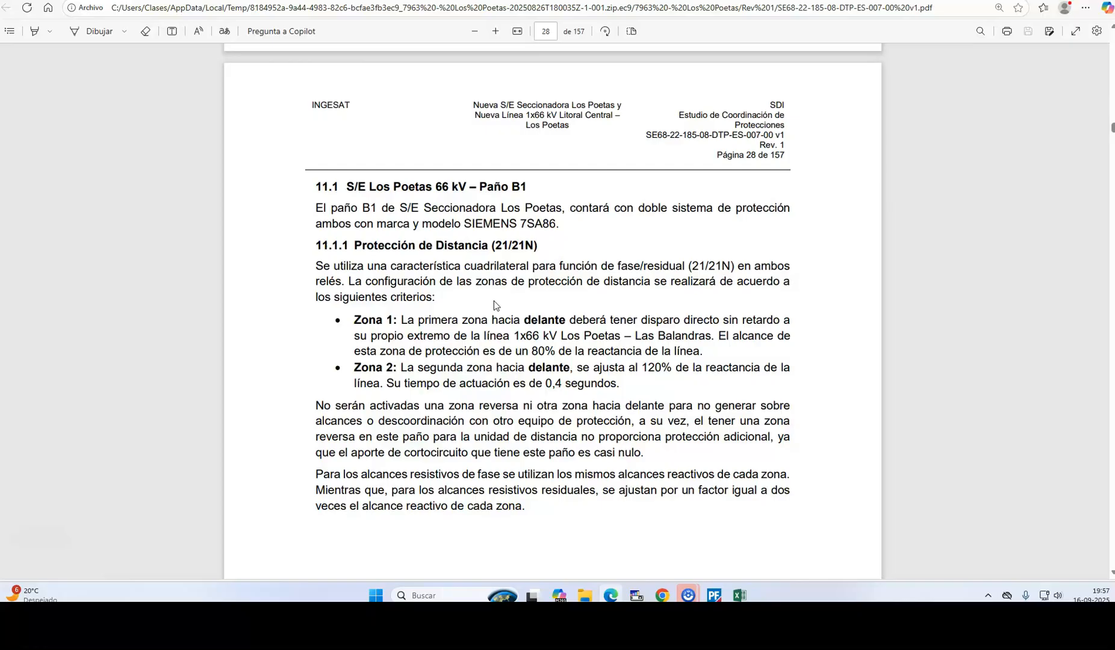
Select in turn the Zona 1 and Zona 2 criteria in section 11.1.1, and clear the selection.
left_click_drag(353, 319, 704, 357)
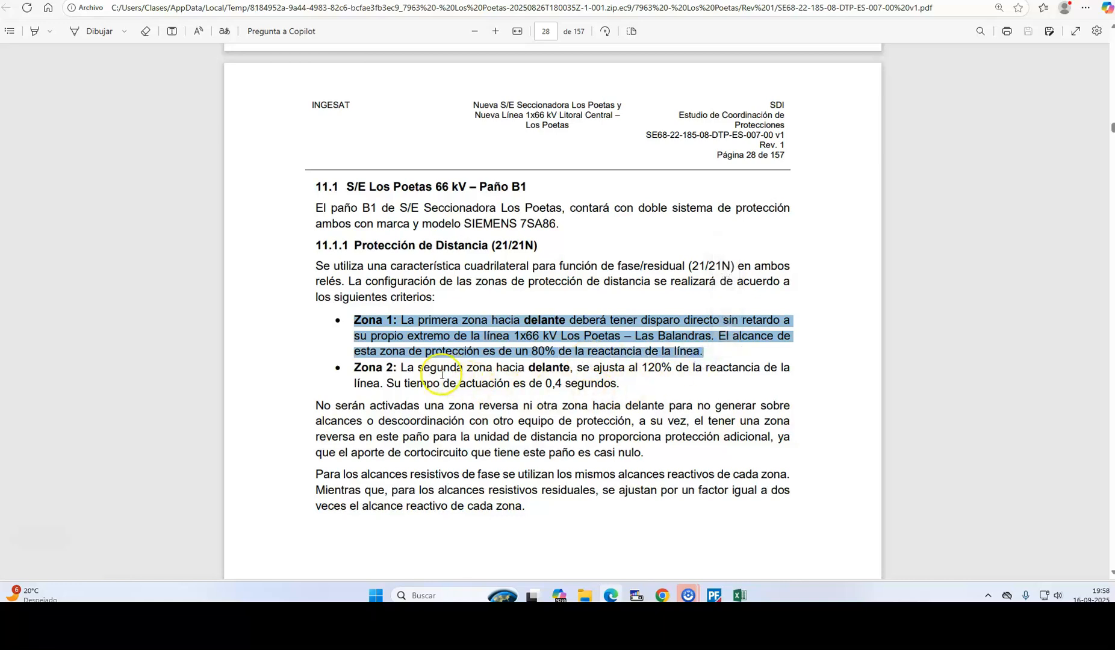
left_click_drag(369, 370, 644, 386)
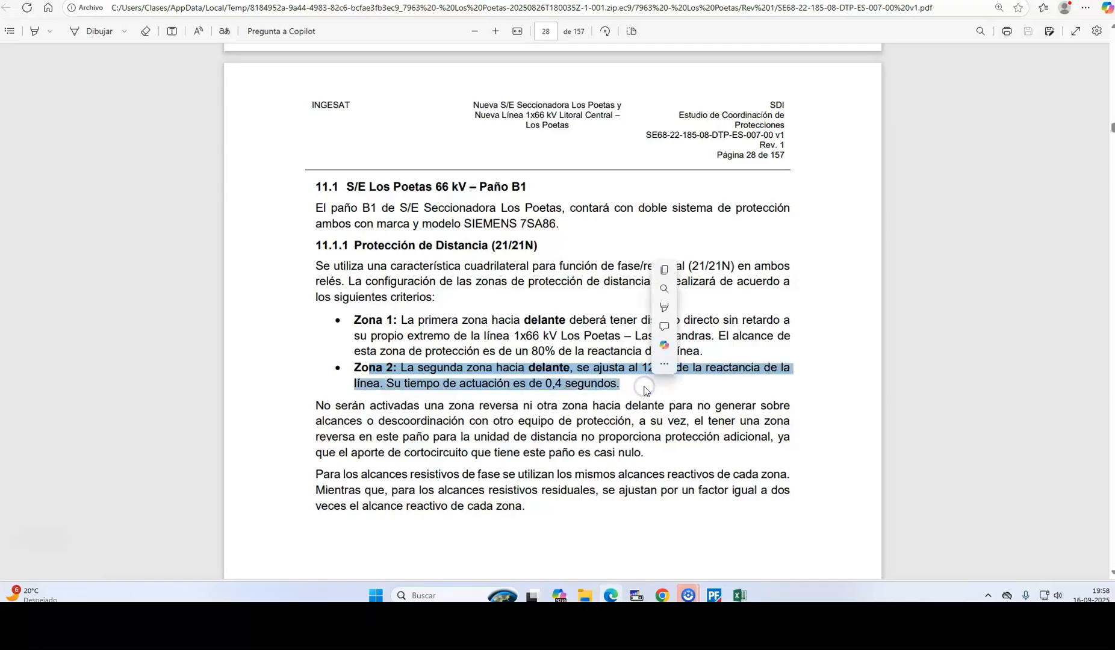
left_click(637, 394)
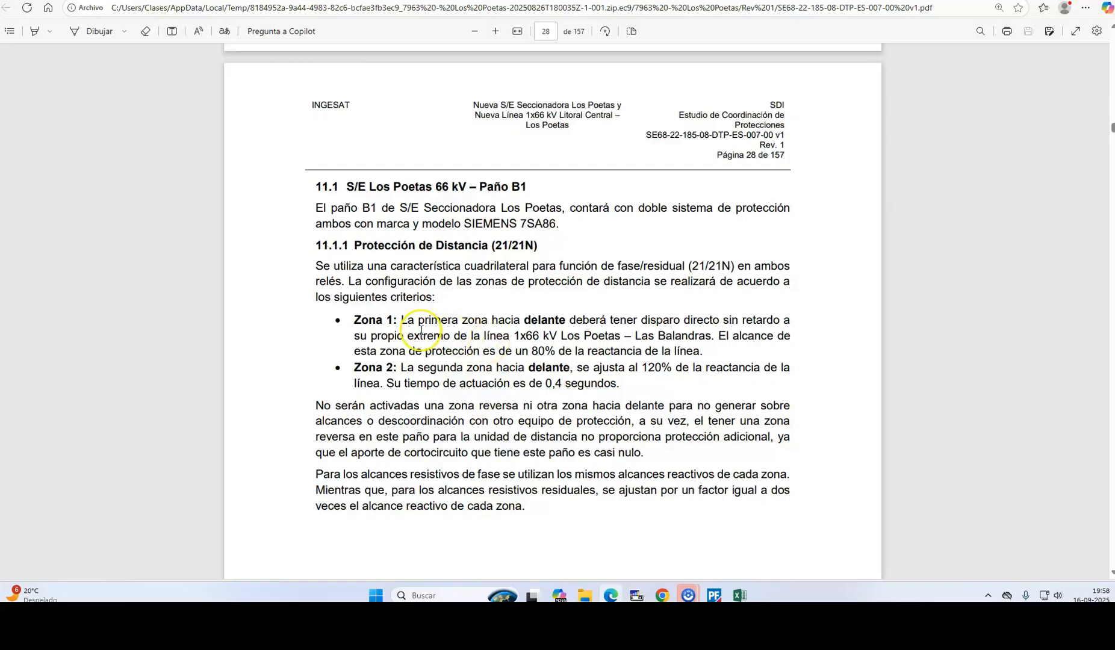
Go back to the single-line diagram in section 7.1 and examine the Los Poetas 66 kV connections up close.
scroll(356, 343, "up", 15)
scroll(356, 348, "up", 15)
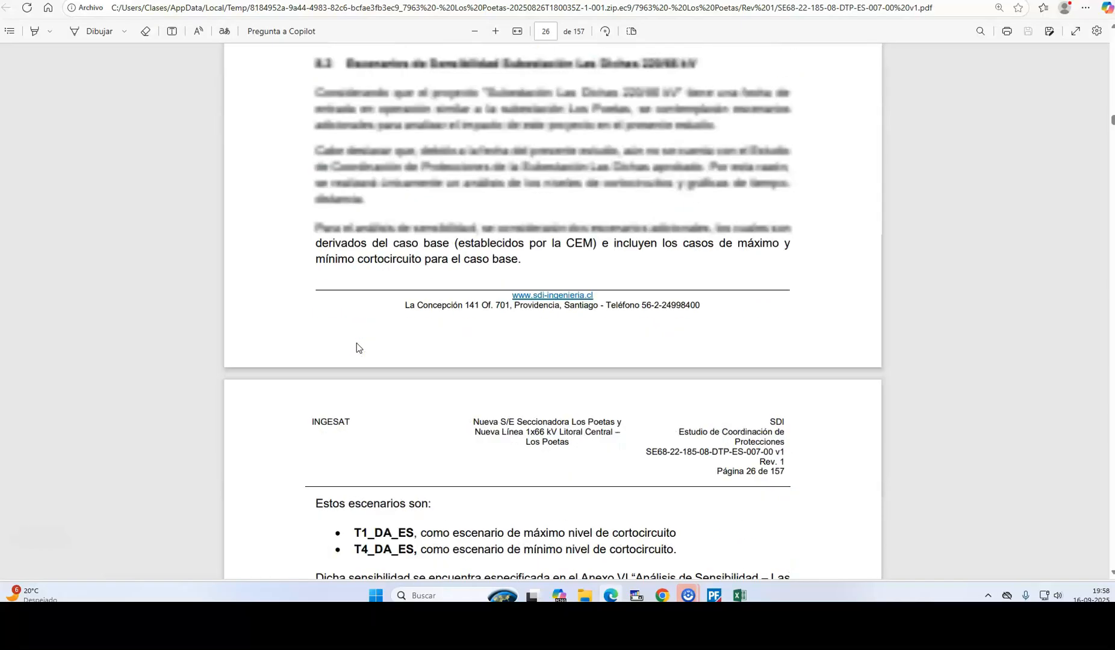
scroll(356, 347, "up", 15)
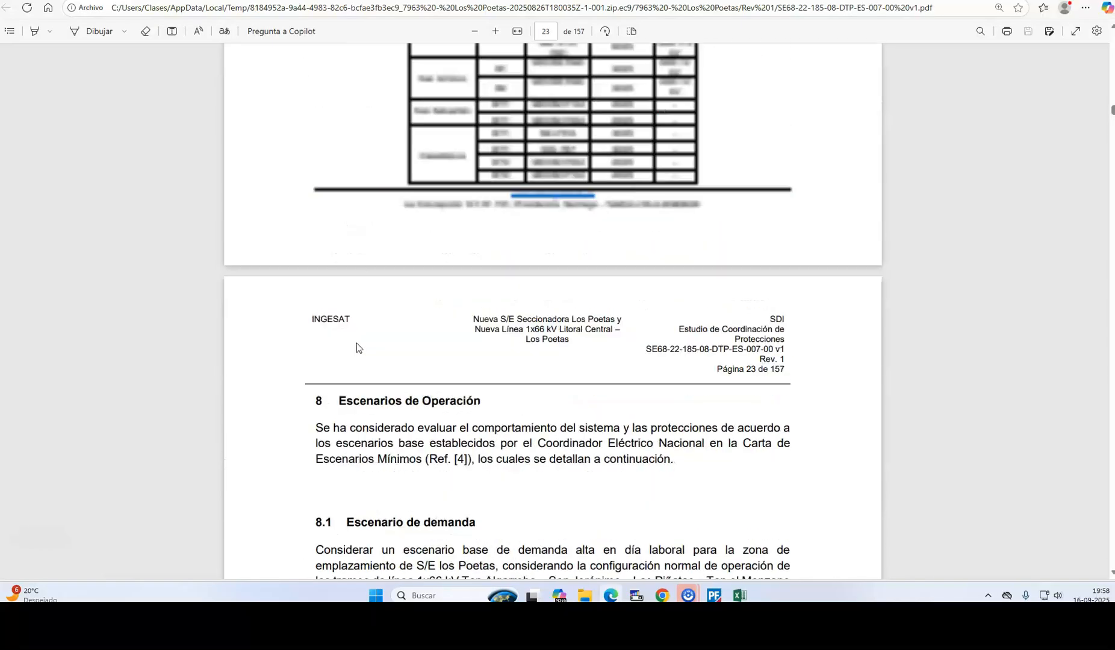
scroll(357, 346, "up", 15)
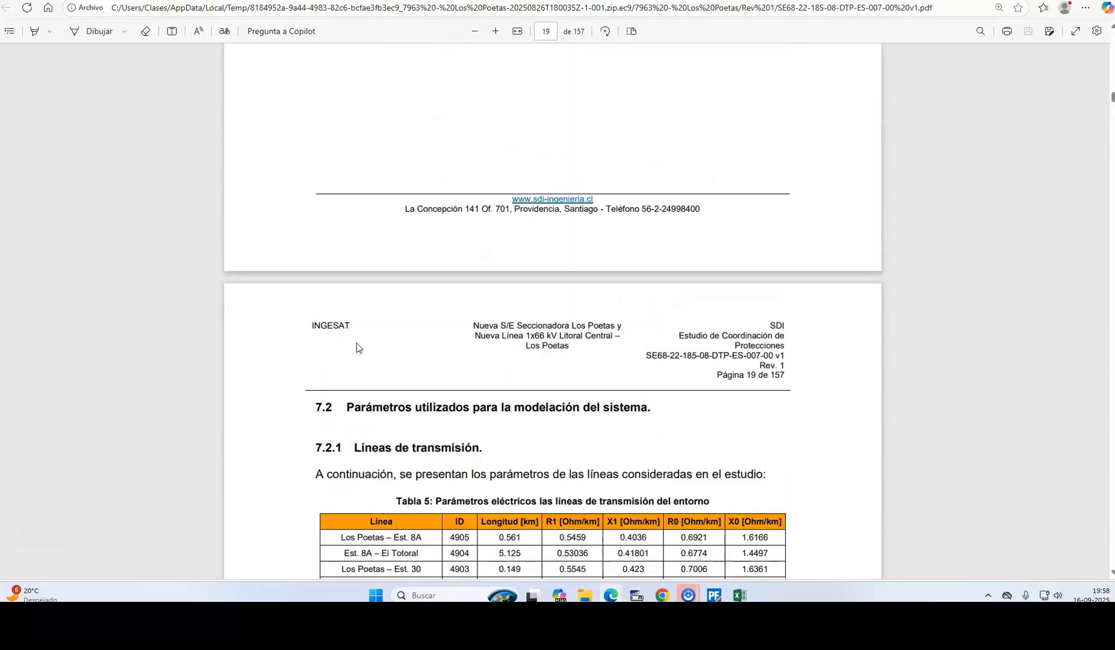
scroll(435, 402, "up", 4, "ctrl")
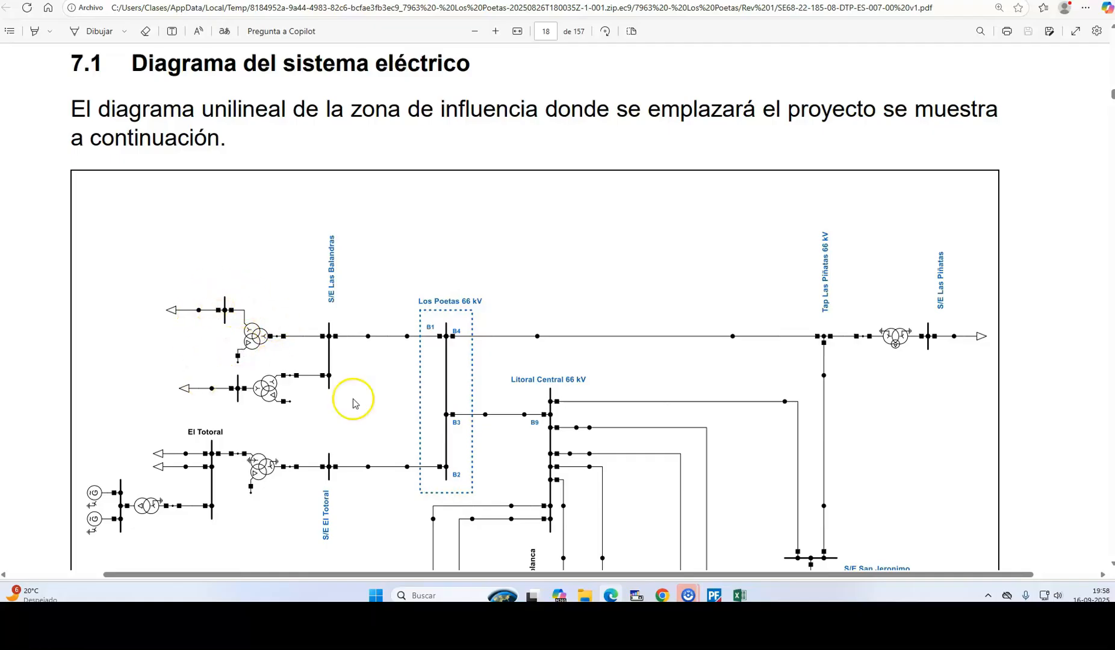
Review the Zona 1 and Zona 2 criteria again and the Los Poetas – Las Balandras line parameters and K0 formulas on page 29.
scroll(503, 385, "down", 3)
scroll(503, 386, "down", 15)
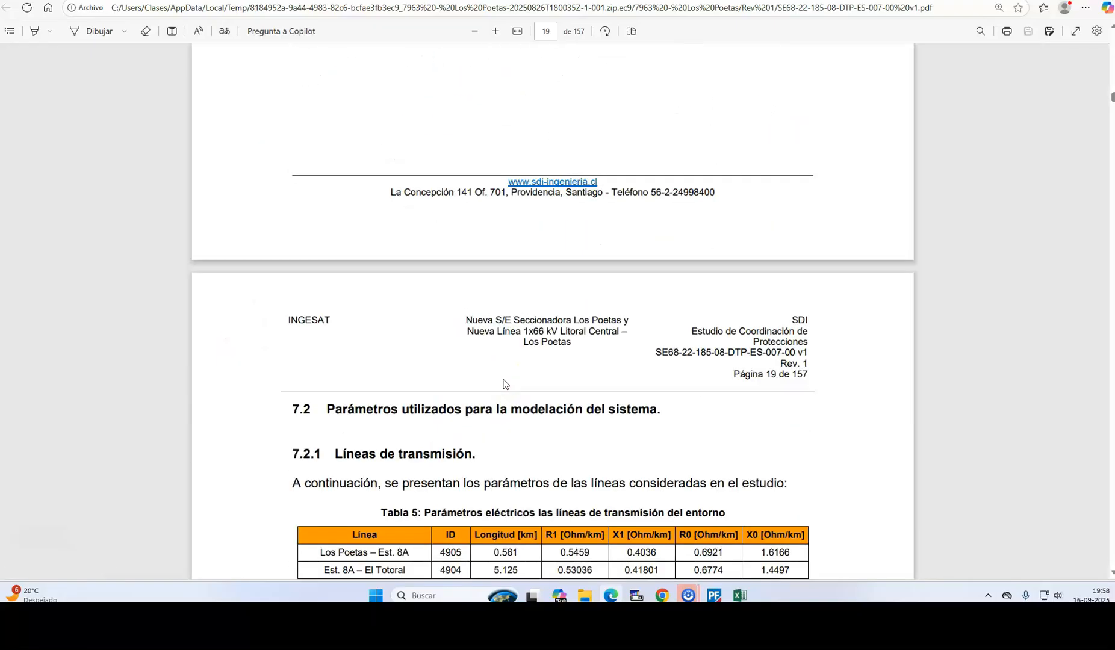
scroll(503, 385, "down", 20)
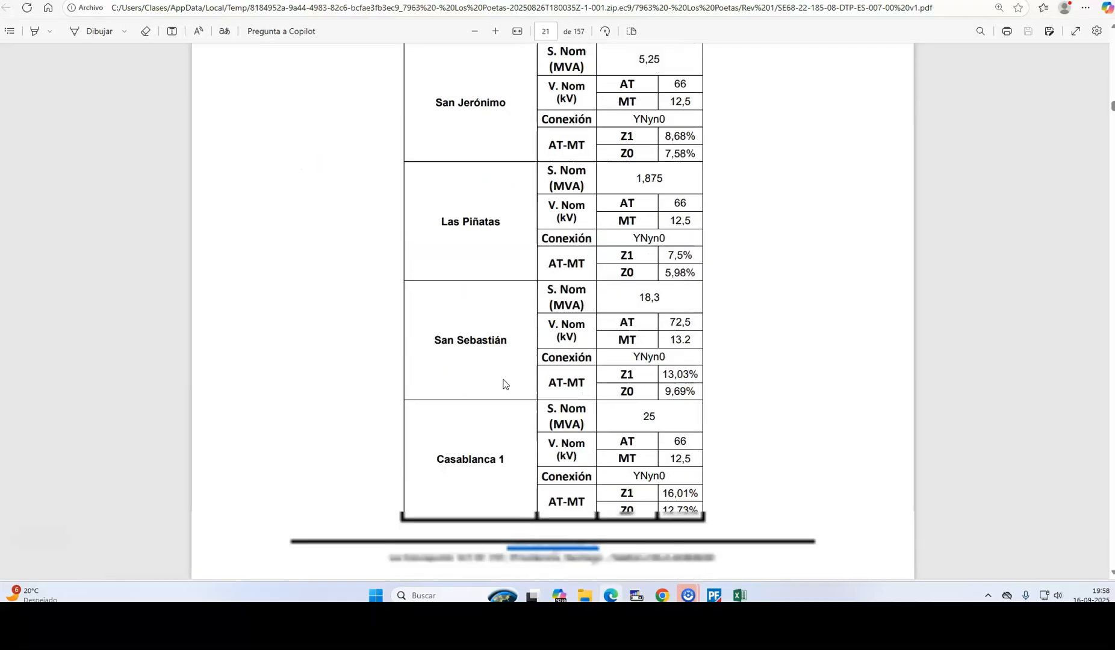
scroll(503, 385, "down", 20)
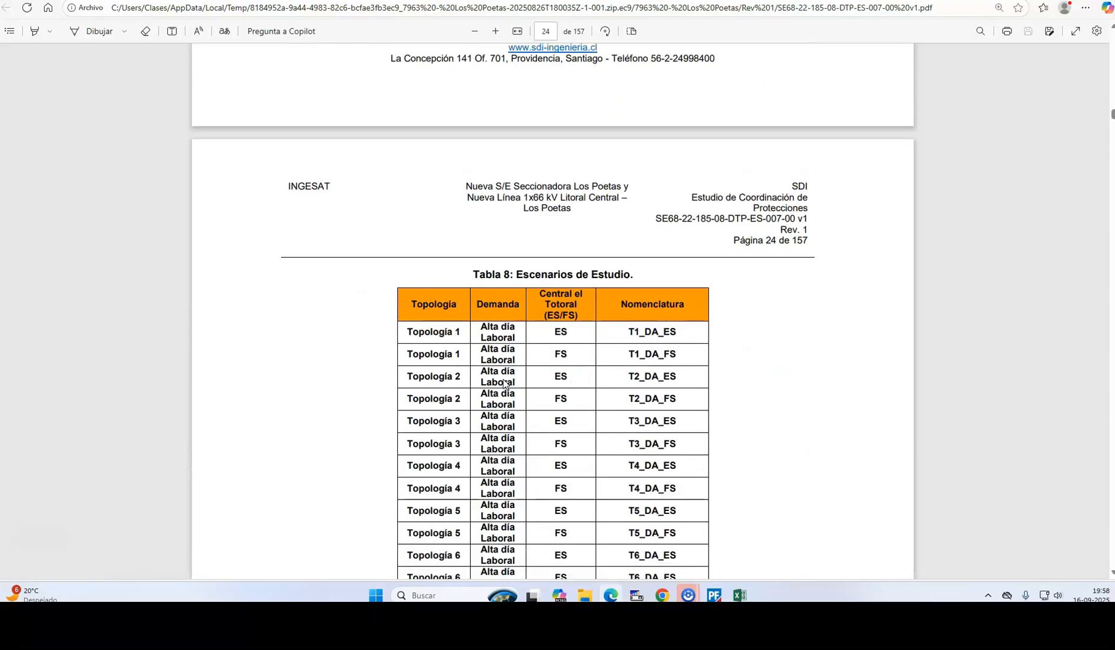
scroll(503, 385, "down", 10)
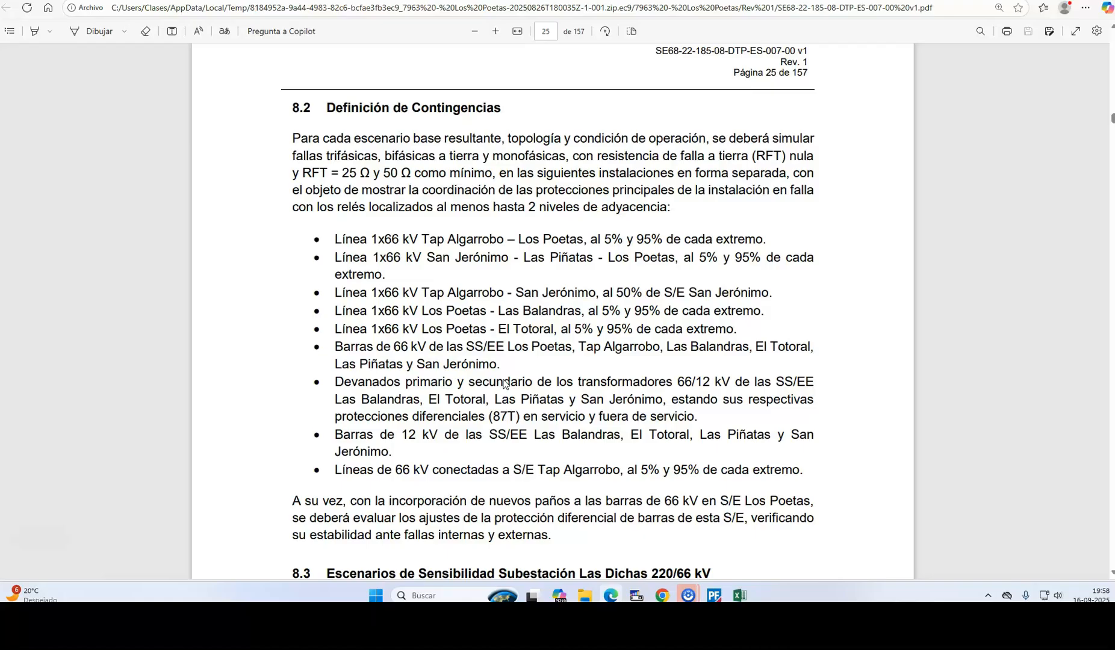
scroll(503, 385, "down", 1)
scroll(505, 383, "down", 8)
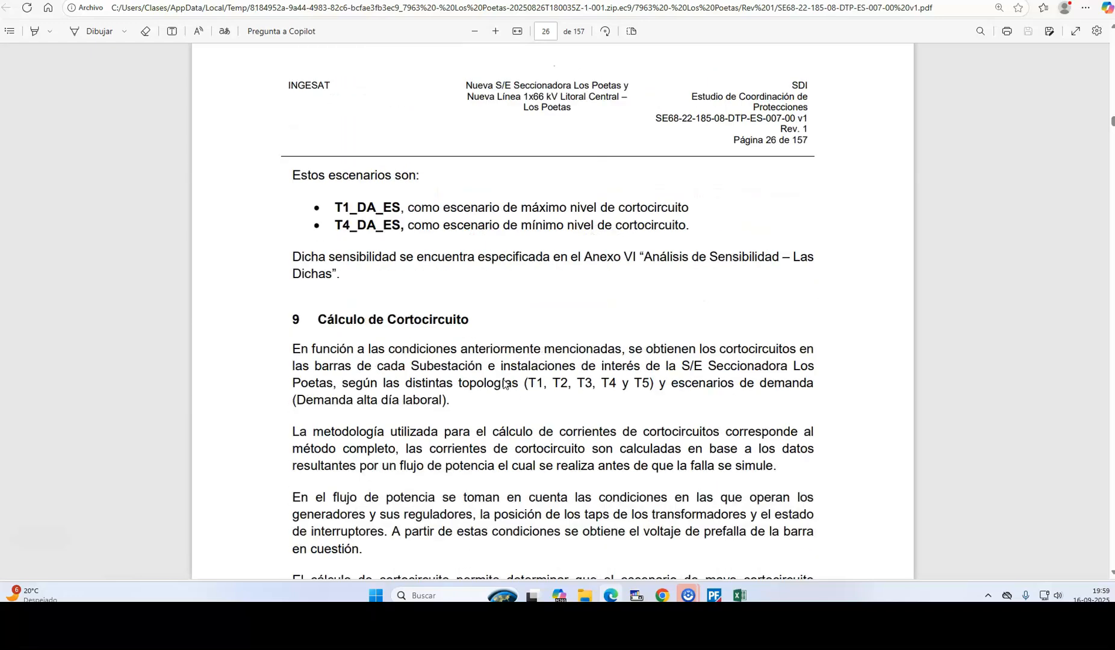
scroll(504, 383, "down", 20)
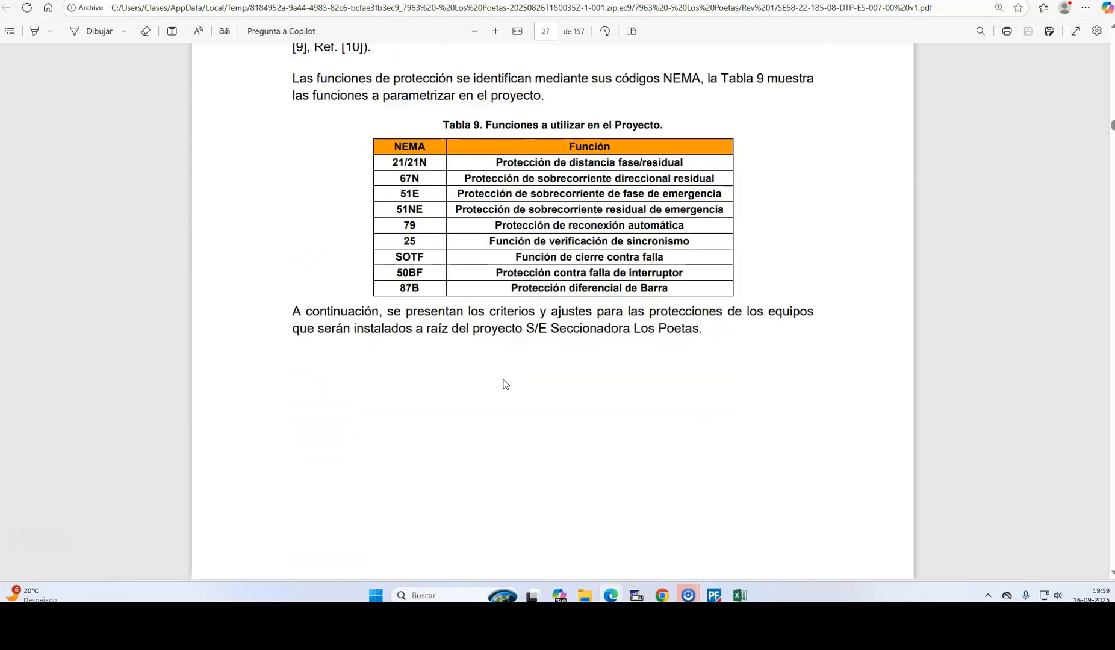
scroll(505, 383, "down", 15)
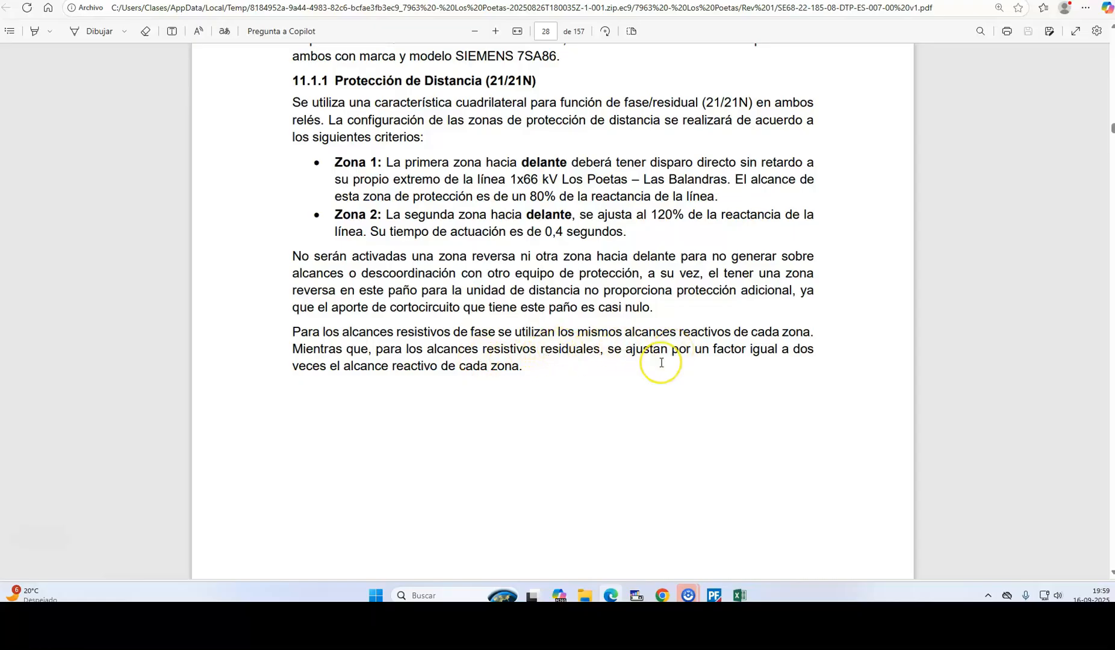
scroll(661, 362, "down", 10)
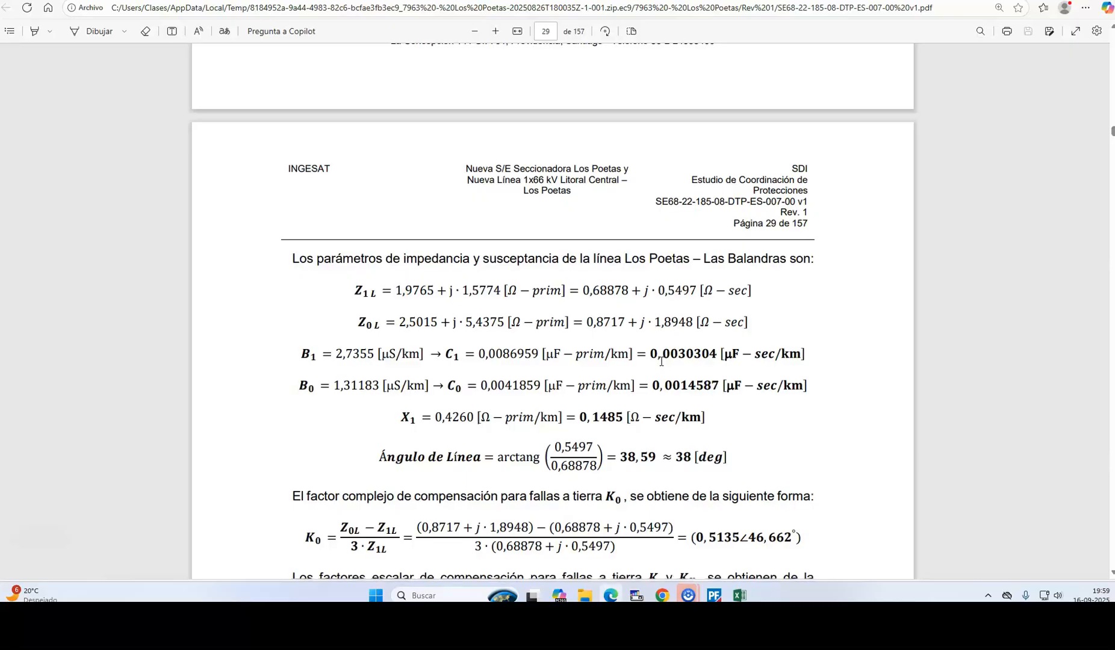
scroll(653, 263, "down", 1)
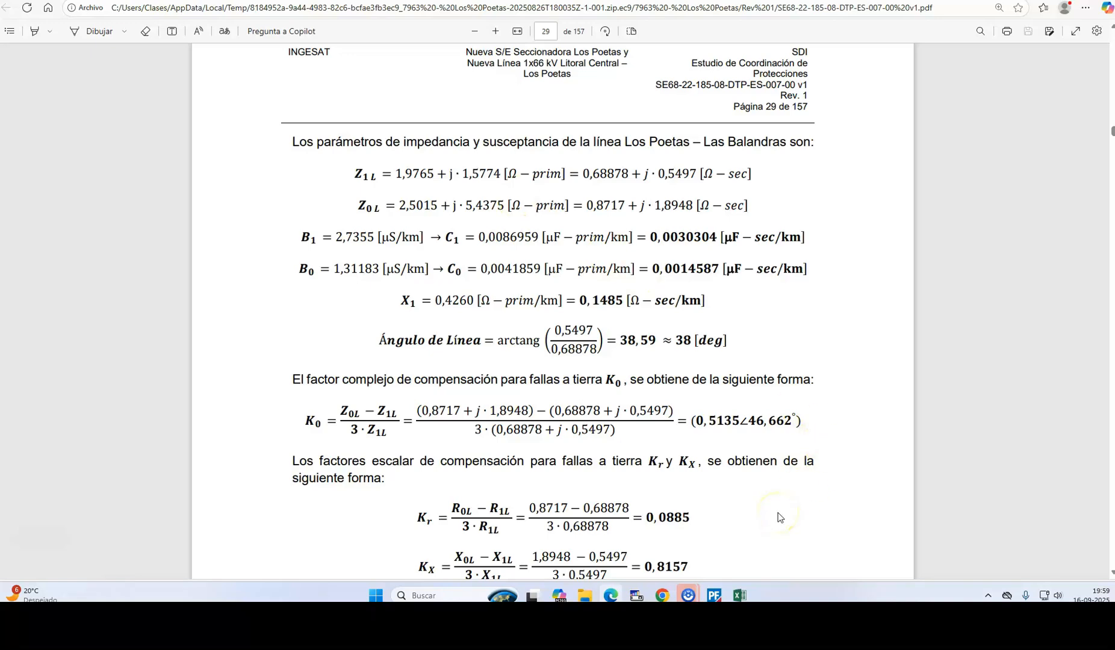
Arrange the PDF report side by side with the Excel workbook showing the Líneas sheet.
key("super+Left")
left_click(951, 277)
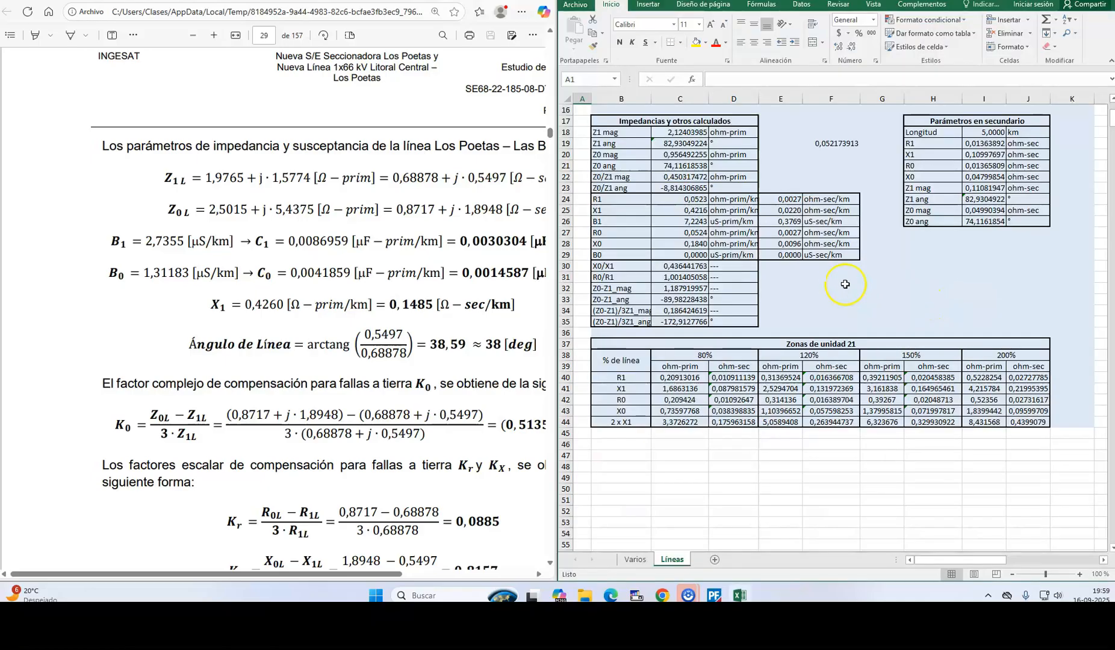
Examine the branch length and R/X inputs and the TTCC and TTPP ratios on the Líneas sheet.
scroll(816, 290, "up", 5)
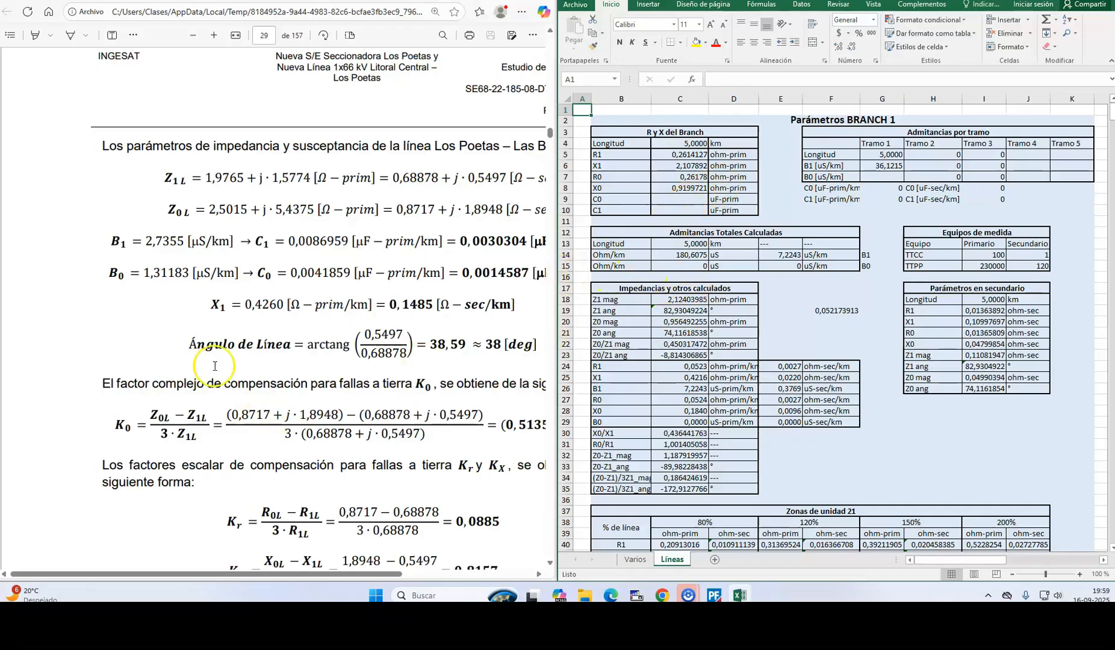
left_click_drag(665, 157, 665, 188)
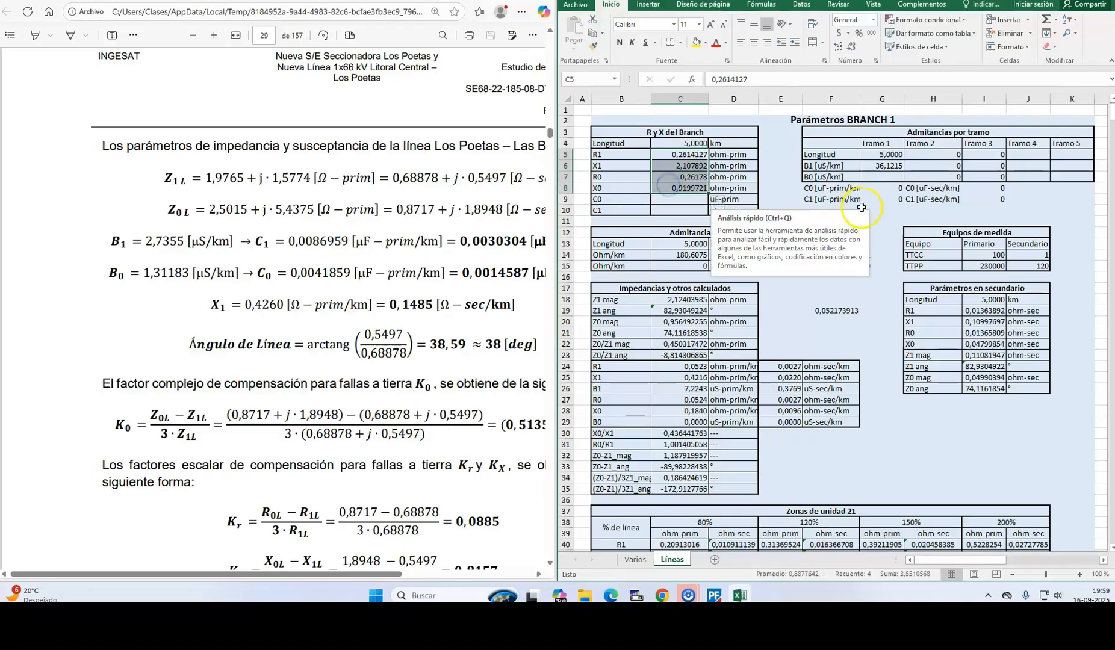
left_click_drag(964, 248, 1018, 266)
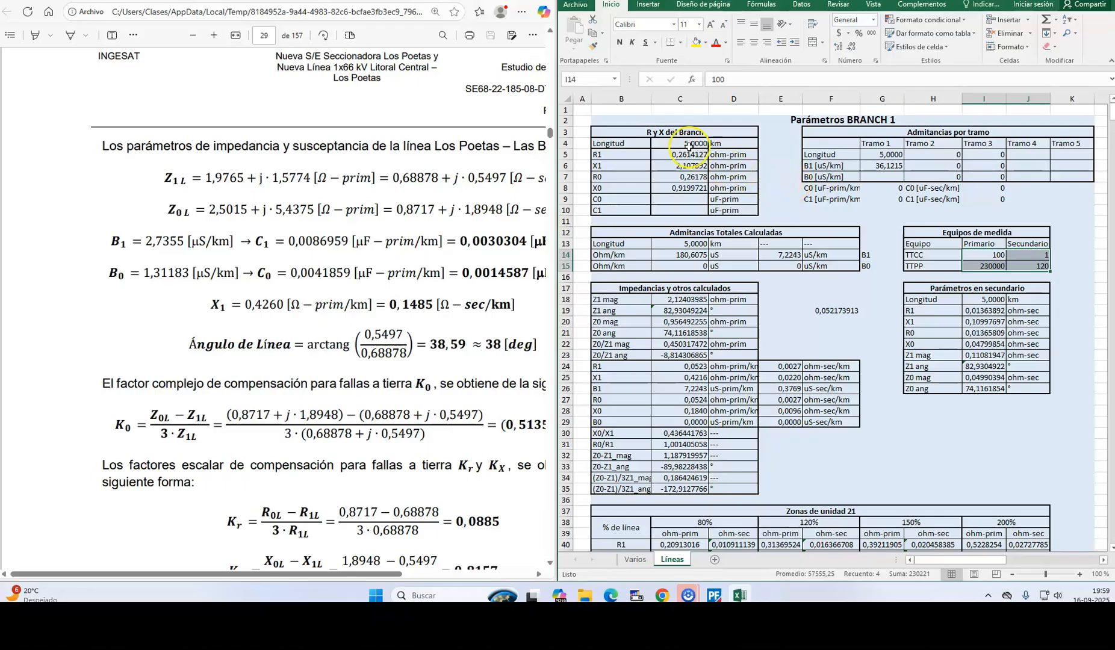
left_click_drag(681, 150, 682, 187)
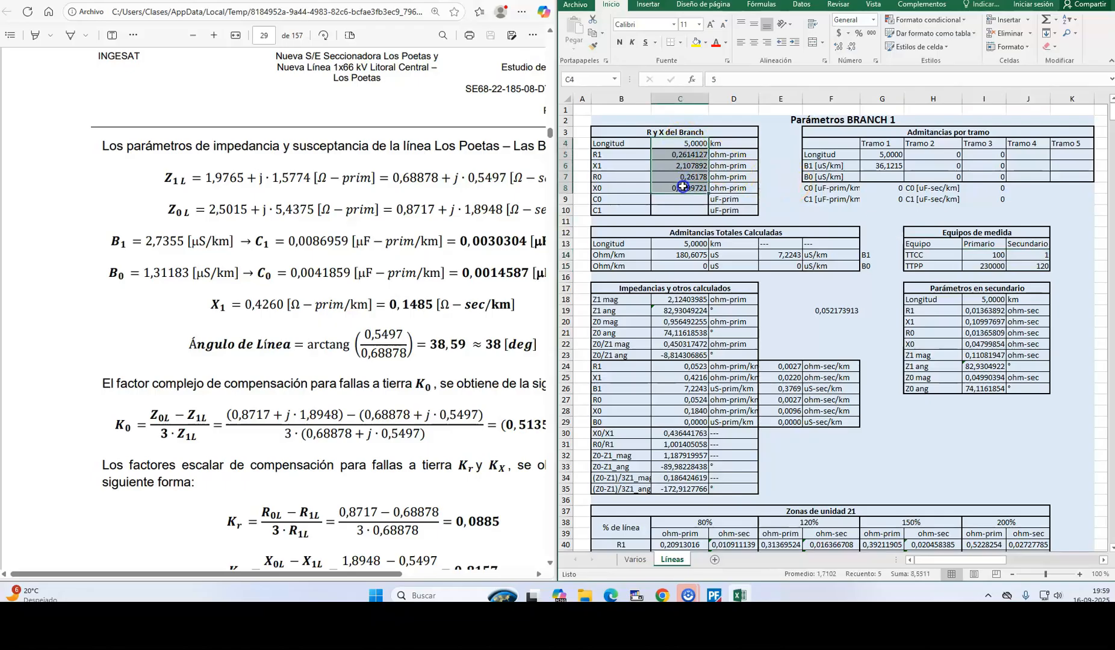
left_click_drag(985, 250, 1018, 267)
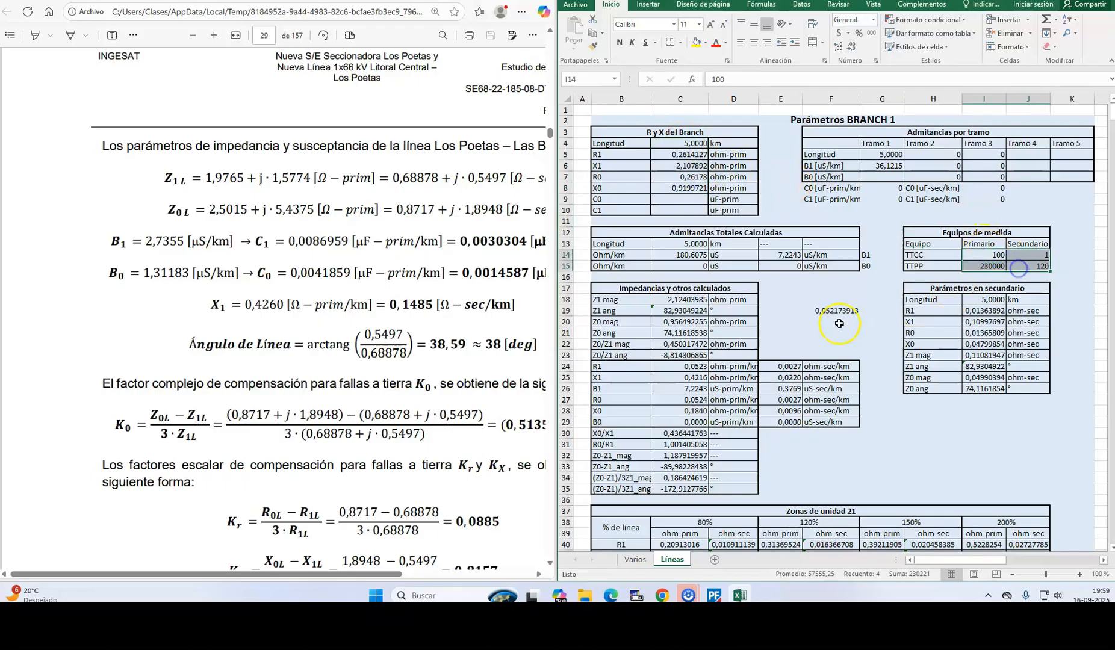
Set the first two line percentages in the Zonas de unidad 21 table to 90% and 125%.
scroll(782, 337, "down", 2)
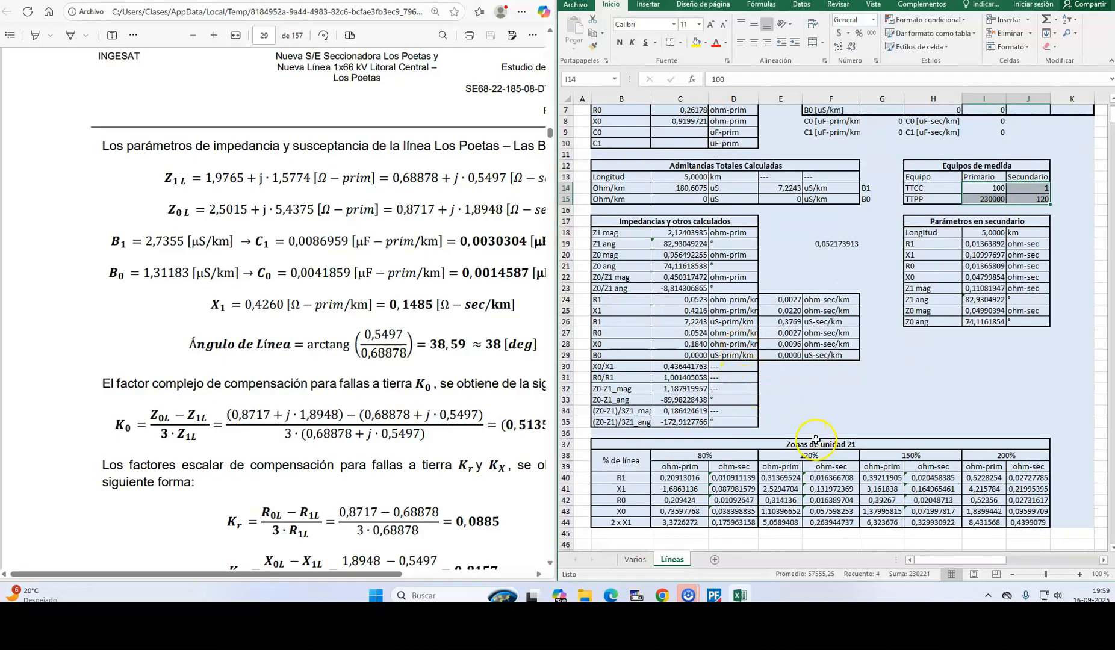
left_click(704, 455)
left_click(780, 456)
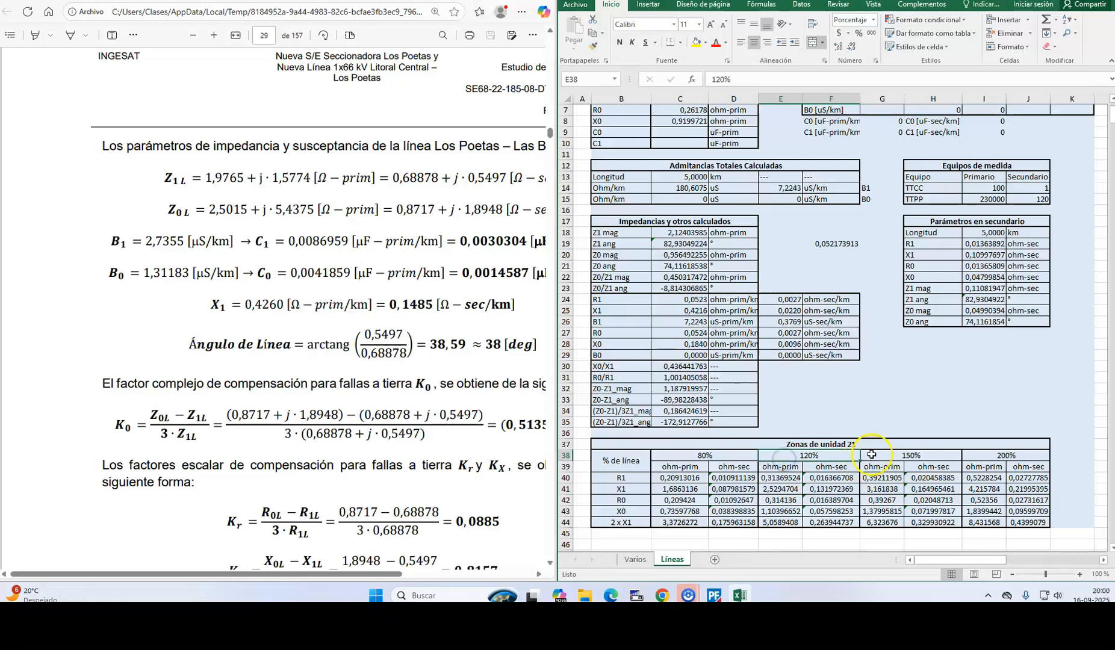
left_click(706, 455)
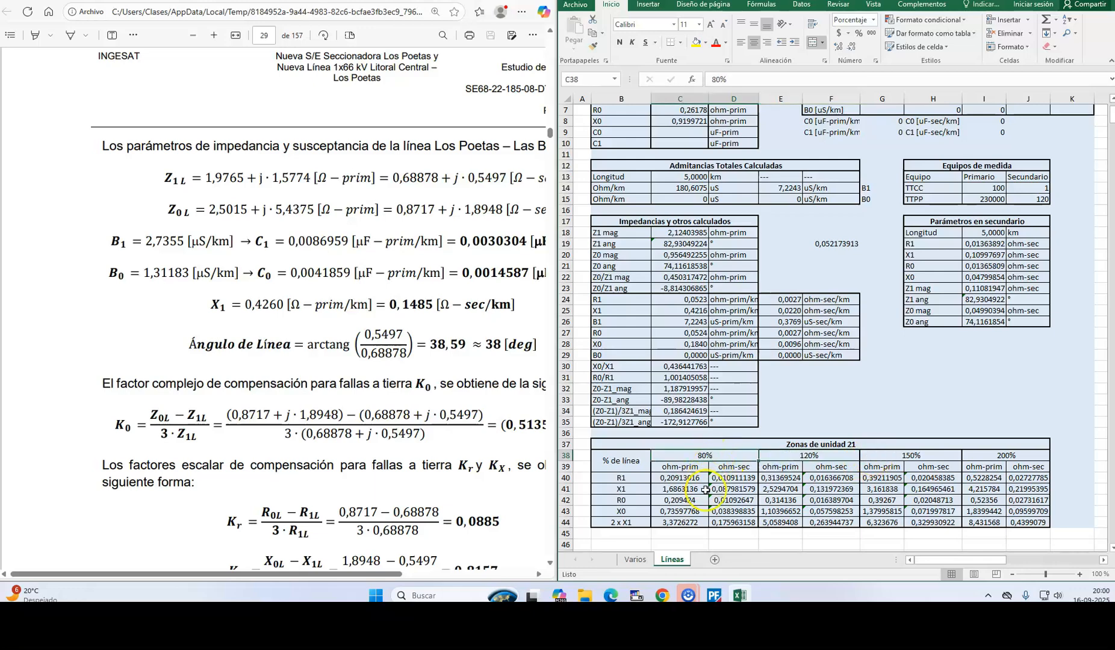
type("90")
key("Return")
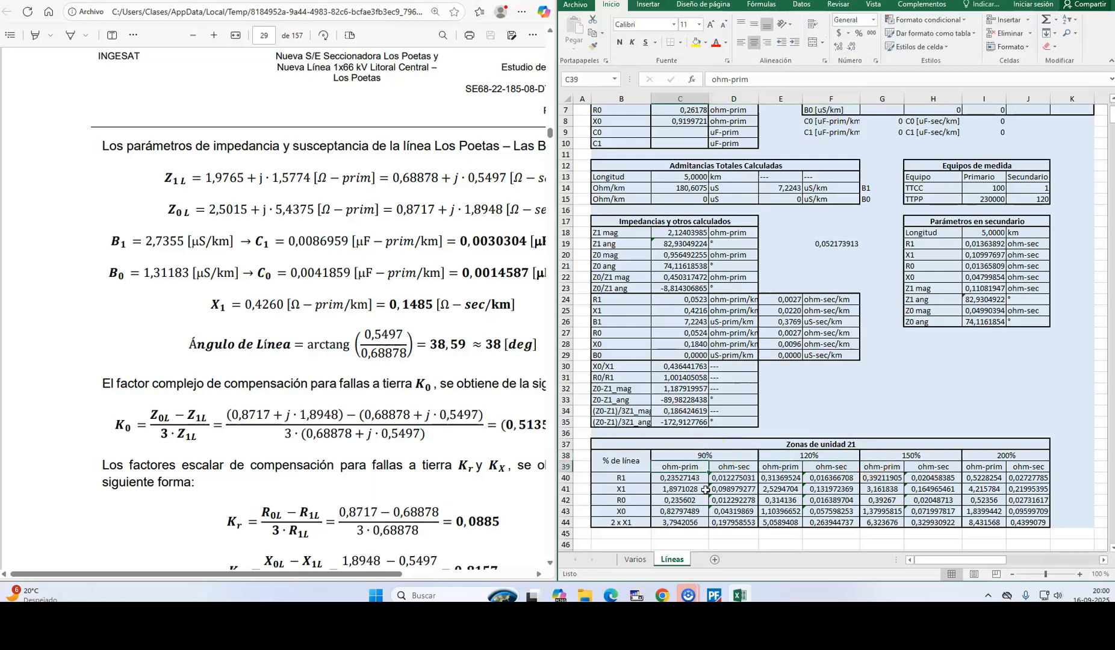
left_click(795, 458)
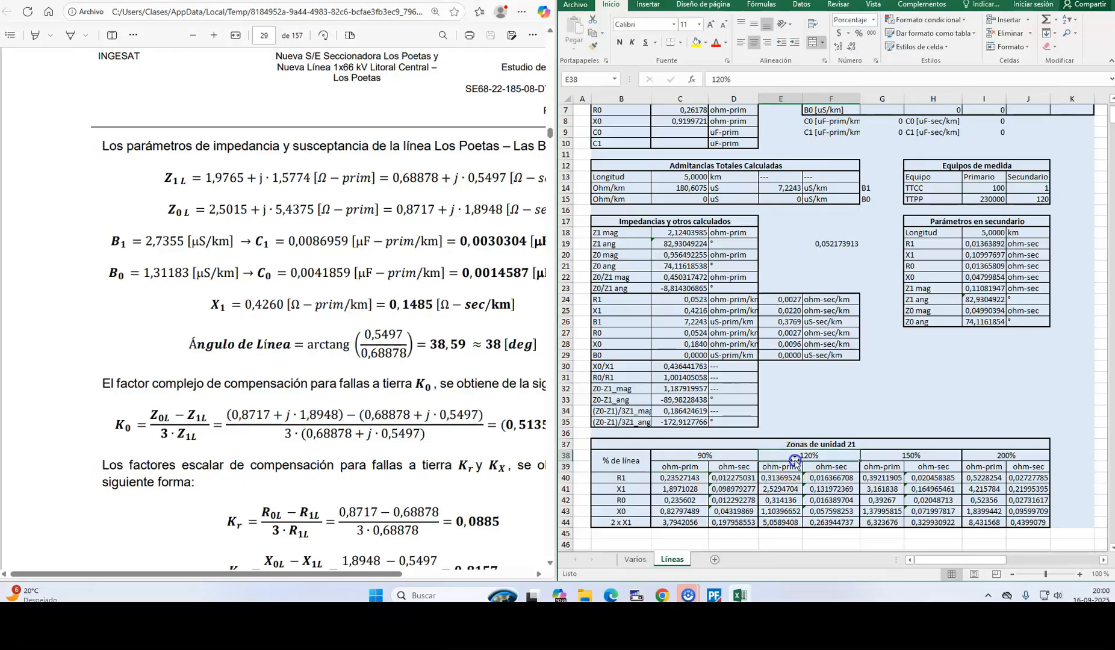
type("125")
key("Return")
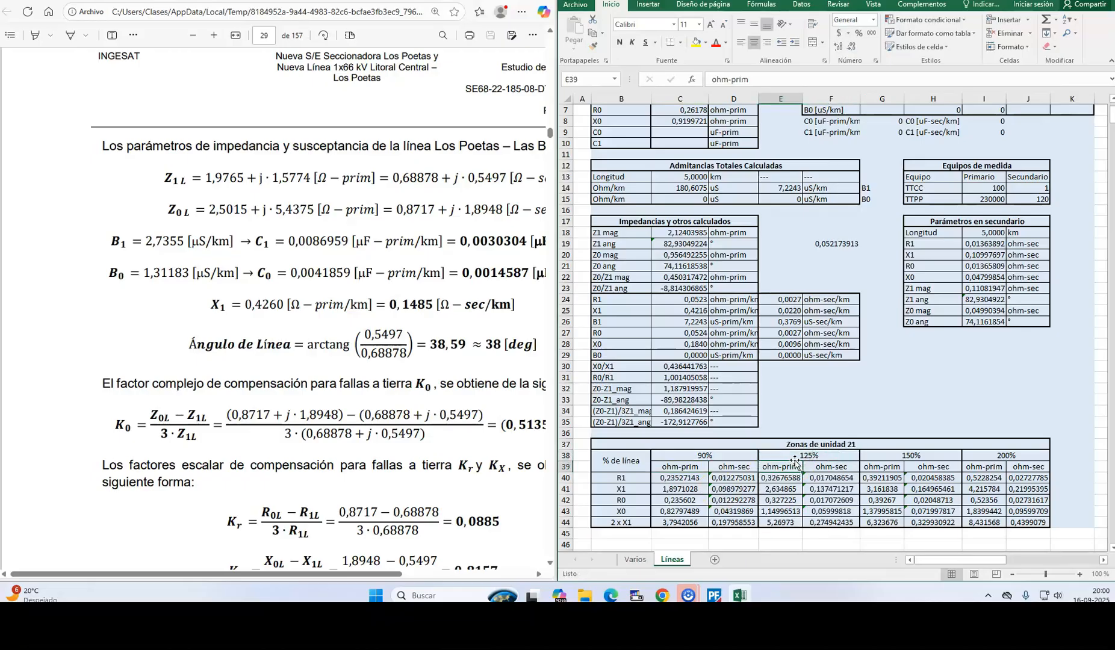
Restore the first two line percentages in the Zonas de unidad 21 table to 80% and 120%.
left_click(749, 453)
type("80")
key("Return")
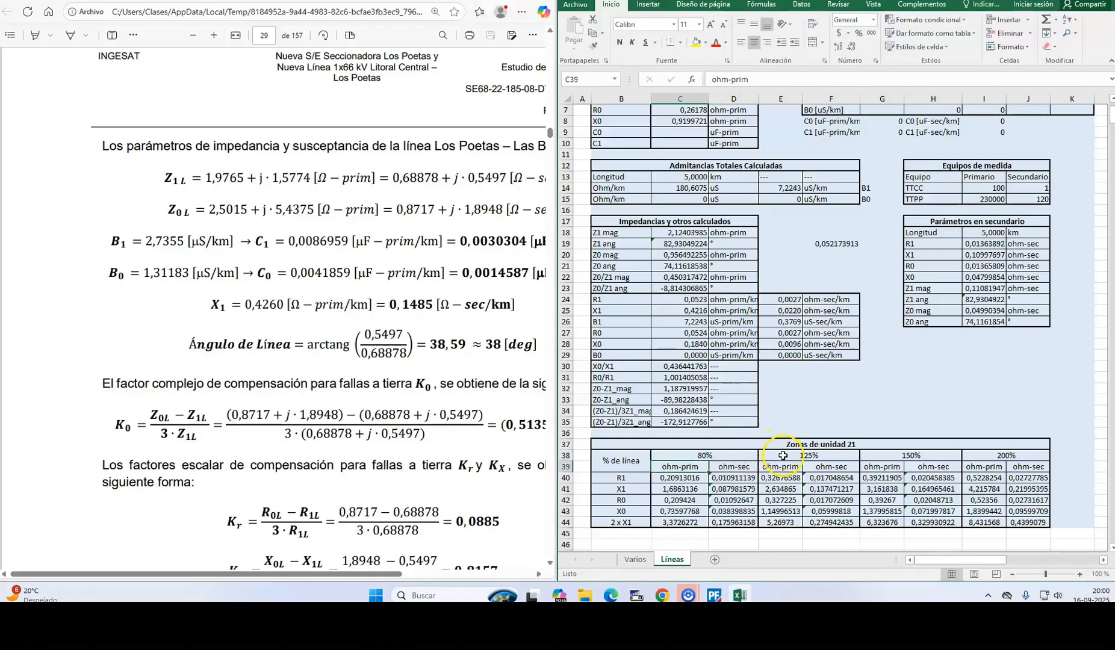
left_click(783, 455)
type("120")
key("Return")
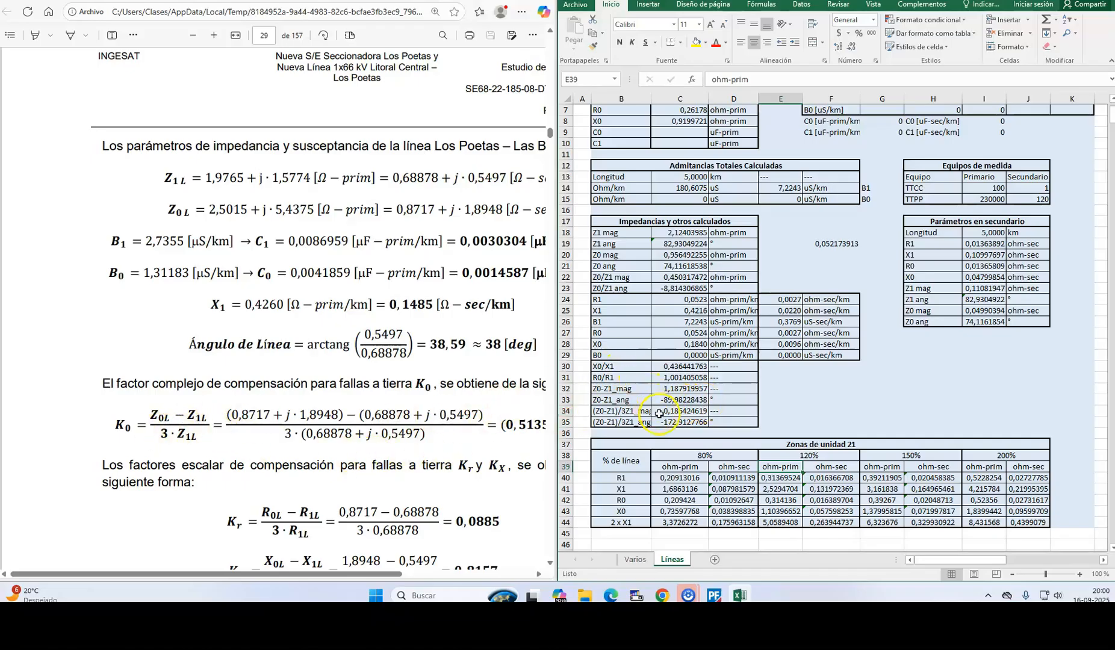
Label the (Z0-Z1)/3Z1 magnitude and angle rows "K0" and "Angulo K0" in cells E34 and E35, consulting the K0 formula in the report.
left_click(772, 412)
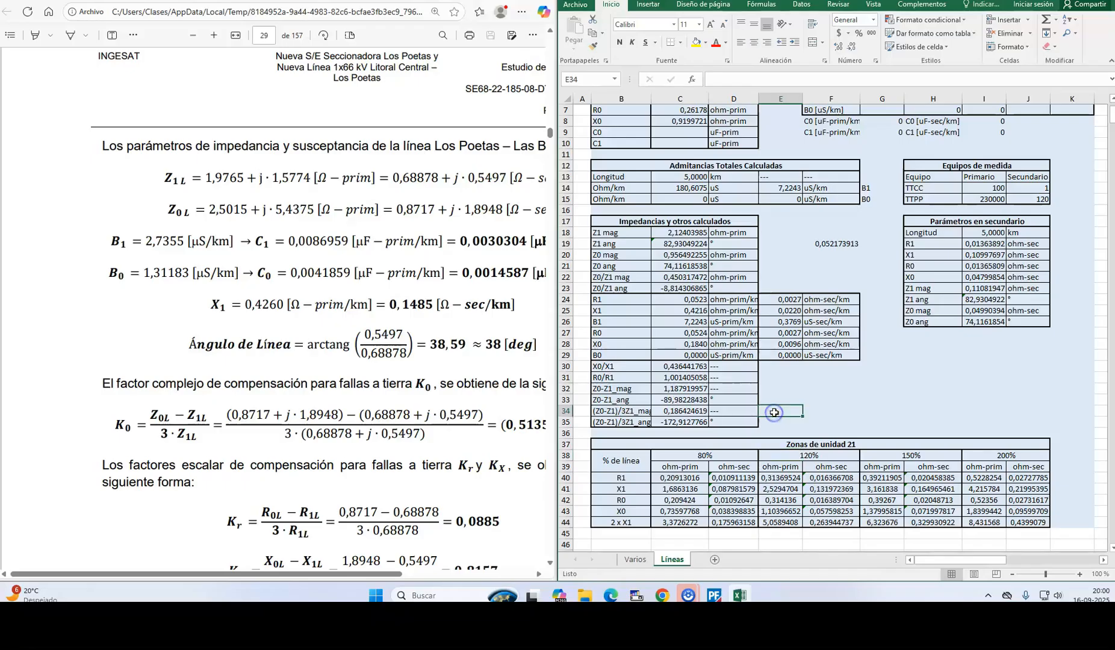
type("K0")
key("Return")
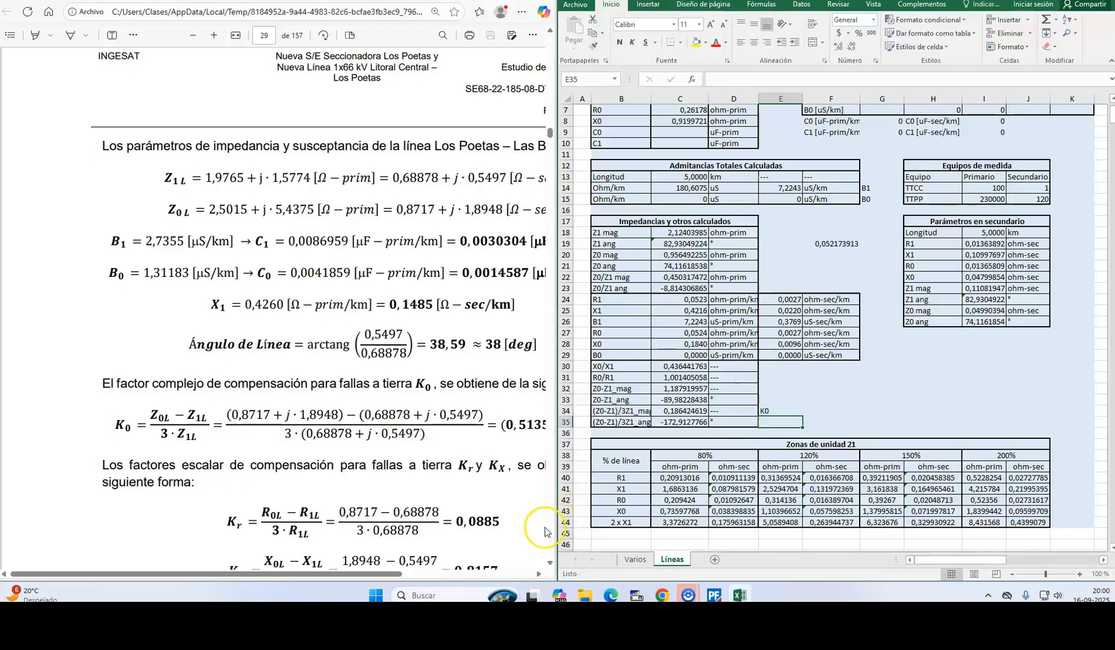
left_click_drag(367, 576, 426, 576)
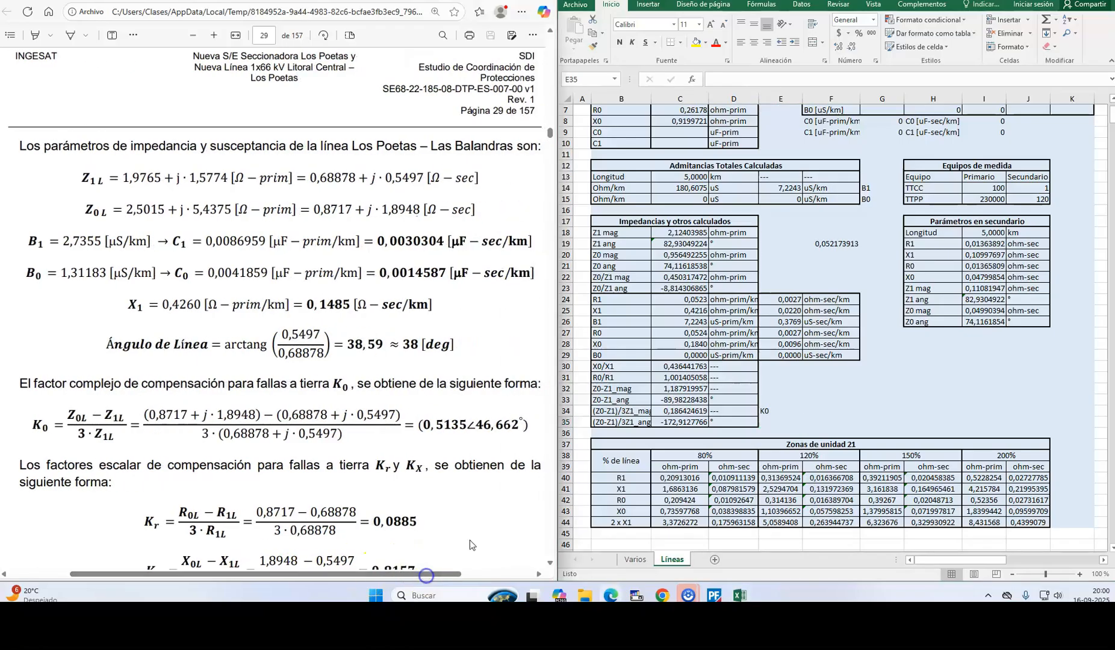
left_click(777, 421)
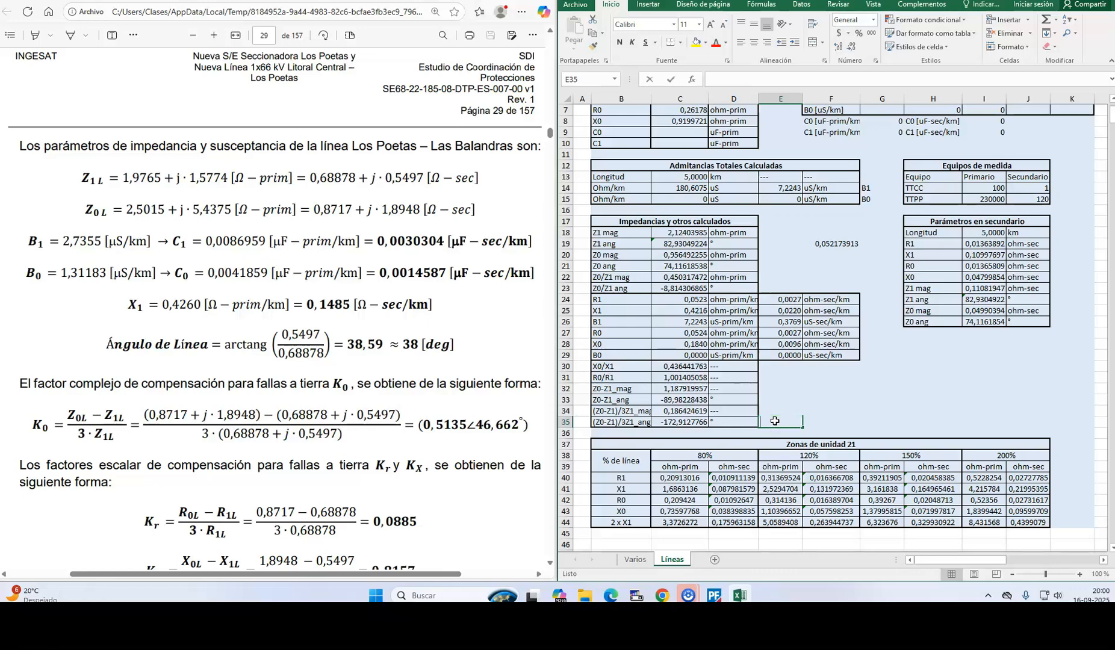
type("Angu")
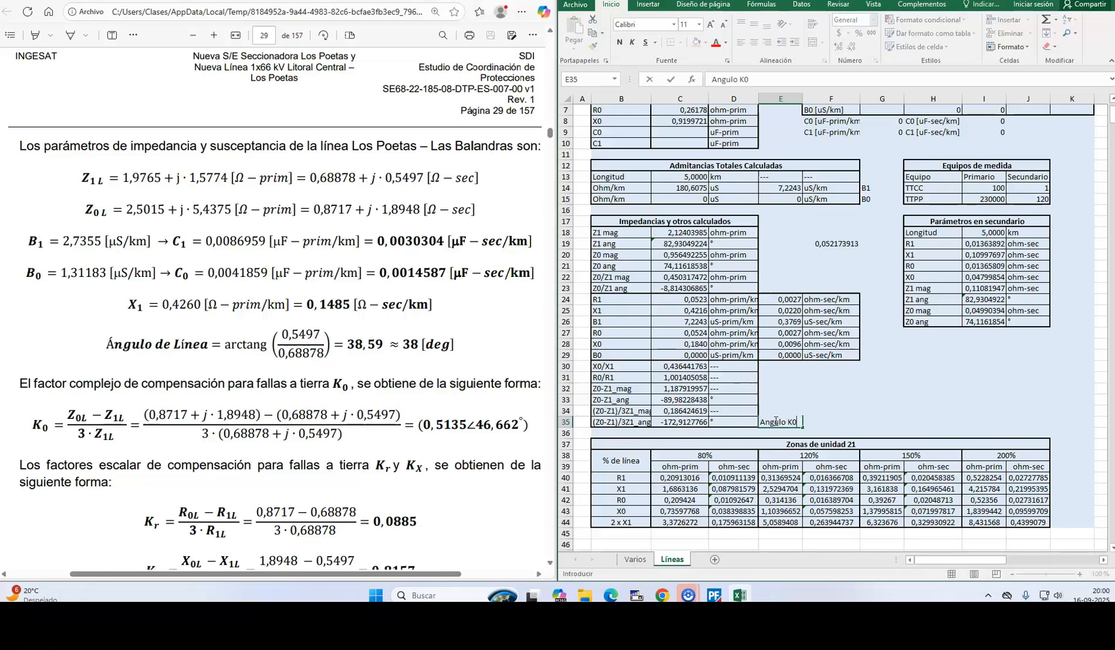
type("lo K0")
key("Return")
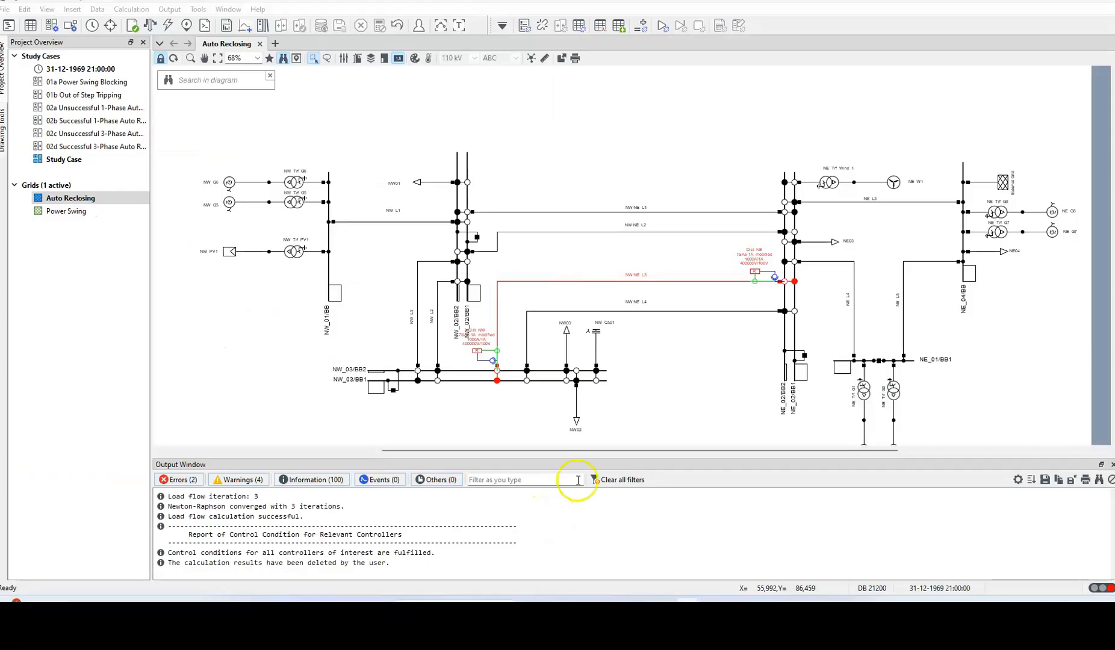
Switch to PowerFactory and unlock the Auto Reclosing diagram for editing, then select line NW-NE_L1 and clear the selection.
scroll(617, 163, "up", 4)
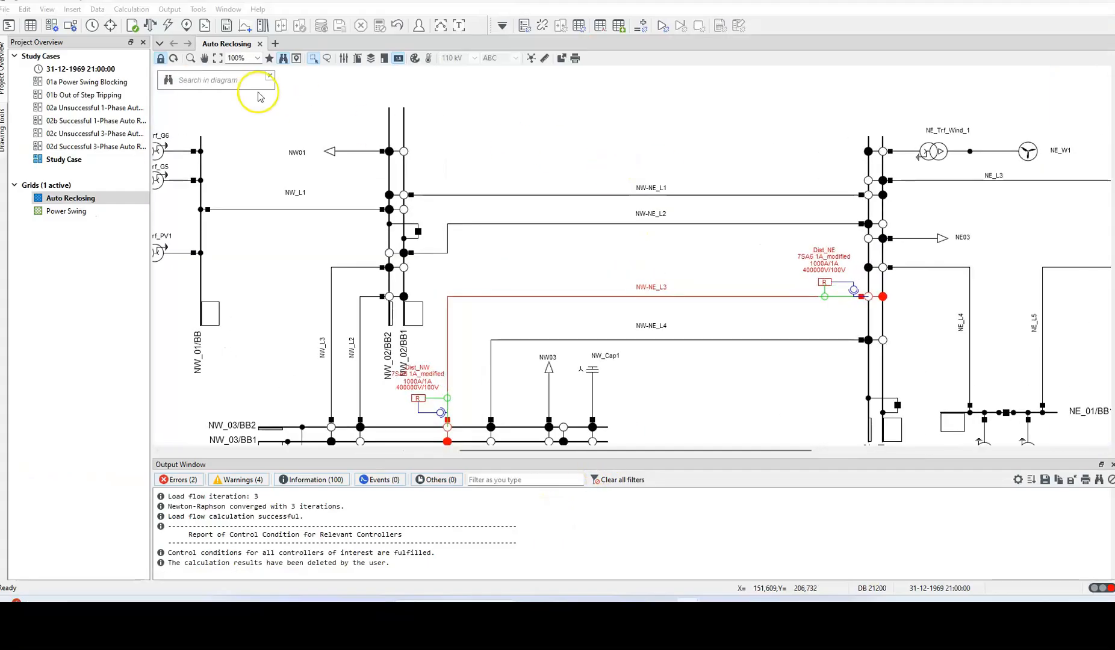
left_click(160, 58)
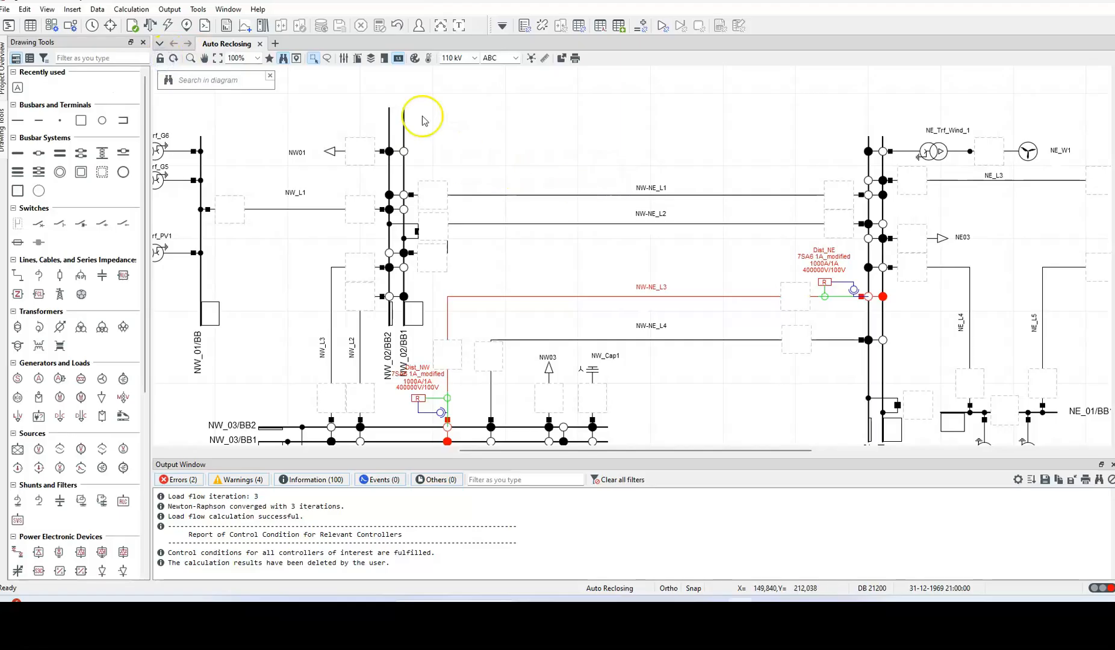
left_click(737, 207)
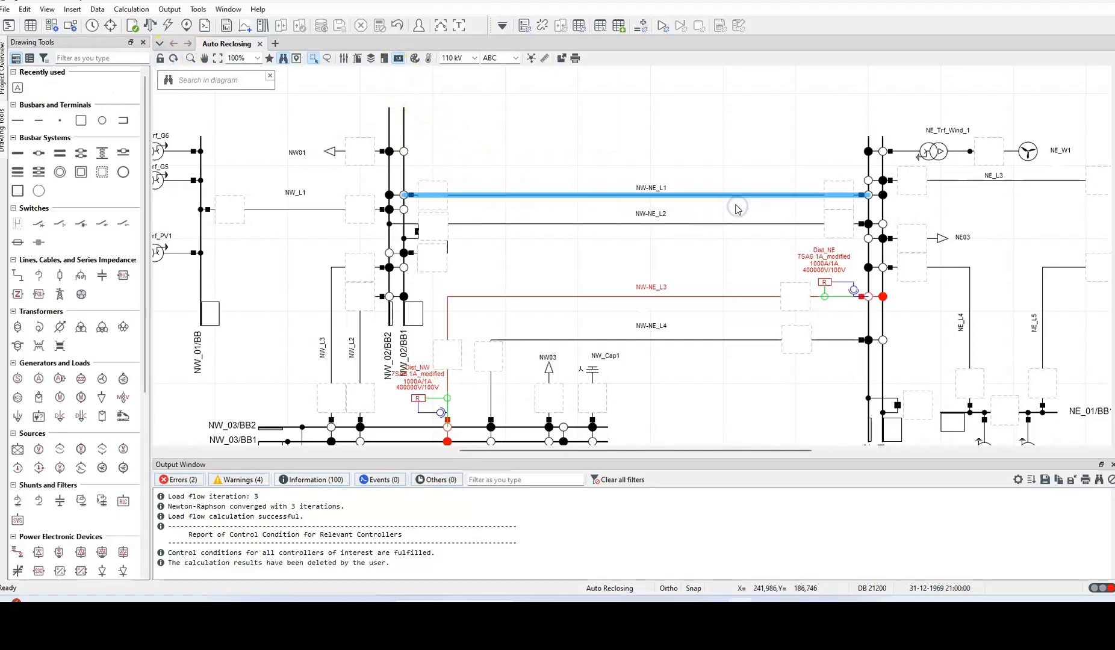
left_click(669, 150)
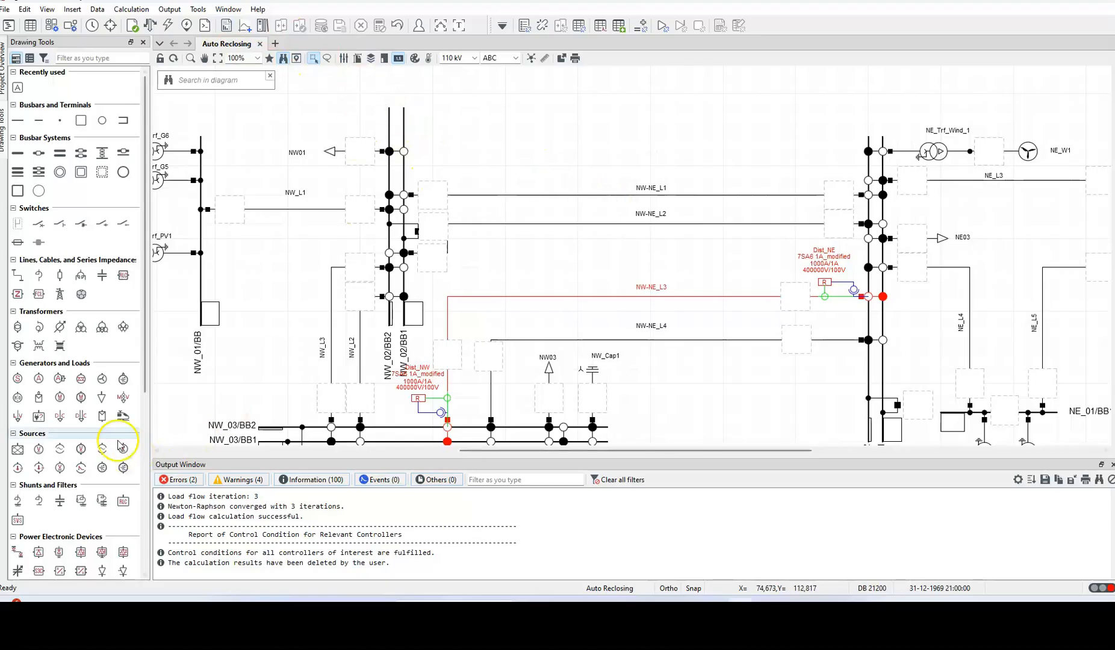
Place a text annotation reading "B1" above the NW_02 end of line NW-NE_L1.
scroll(90, 433, "down", 5)
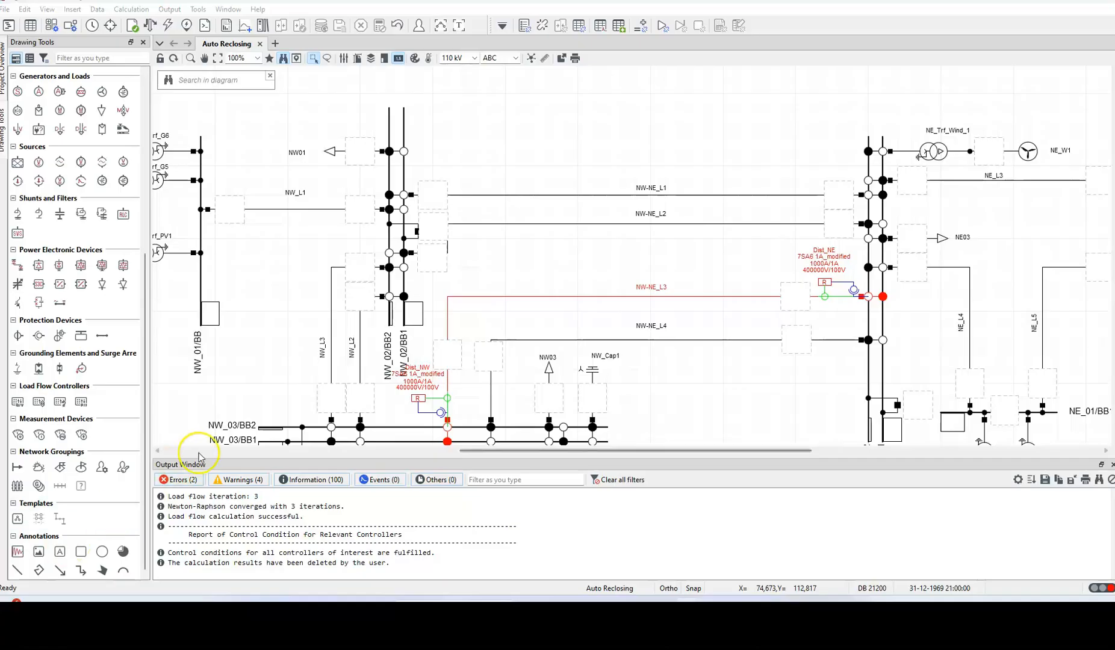
scroll(99, 481, "up", 2)
scroll(100, 482, "down", 2)
scroll(100, 481, "up", 1)
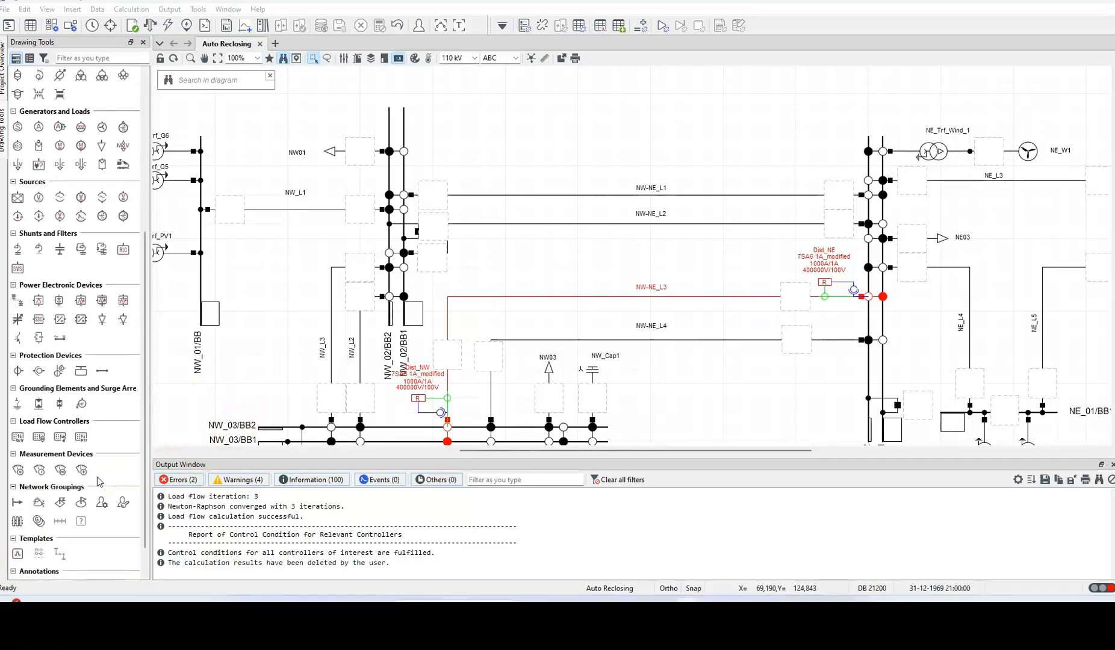
scroll(144, 541, "down", 1)
left_click(59, 570)
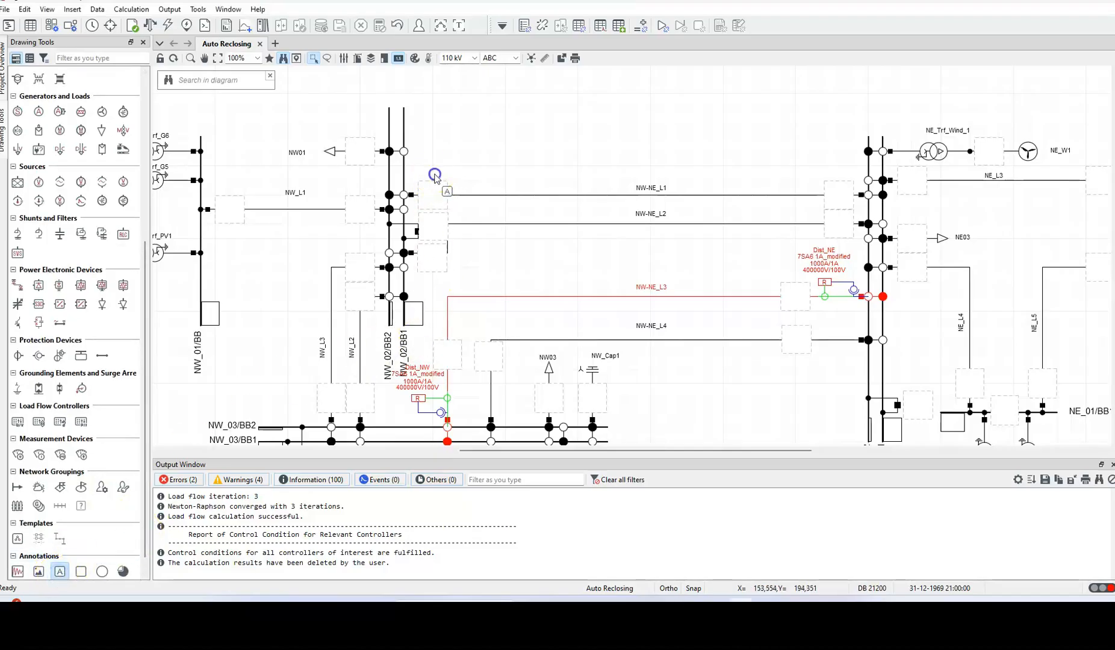
left_click(434, 176)
type("B1")
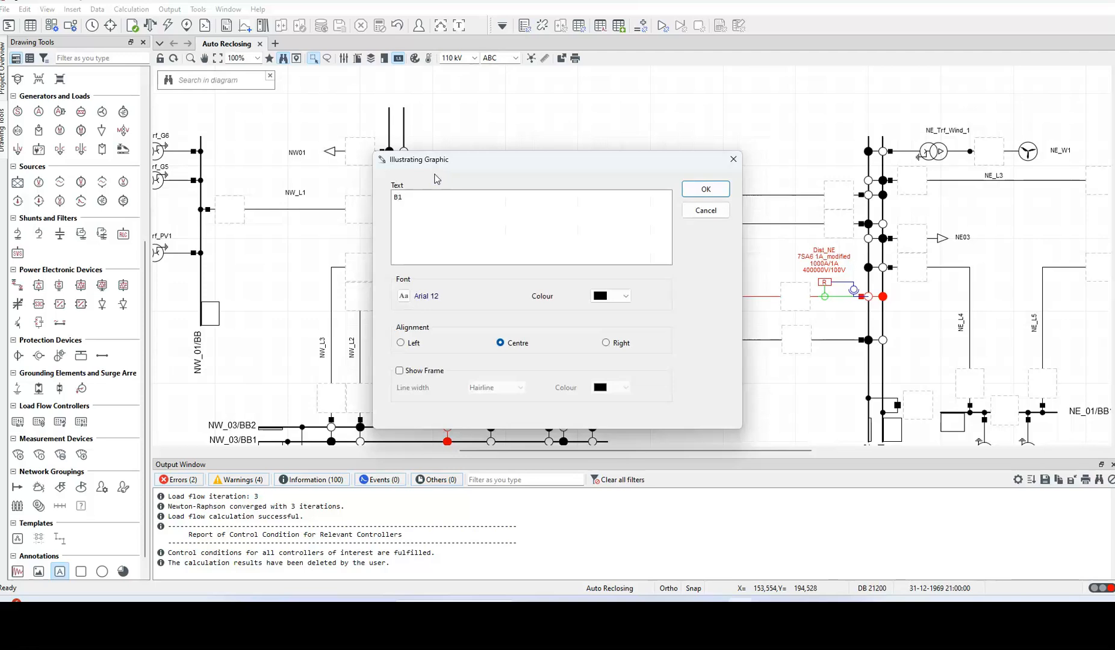
Format the B1 annotation in bold (Negrita) Arial 16 and red, and finish placing text.
left_click(404, 296)
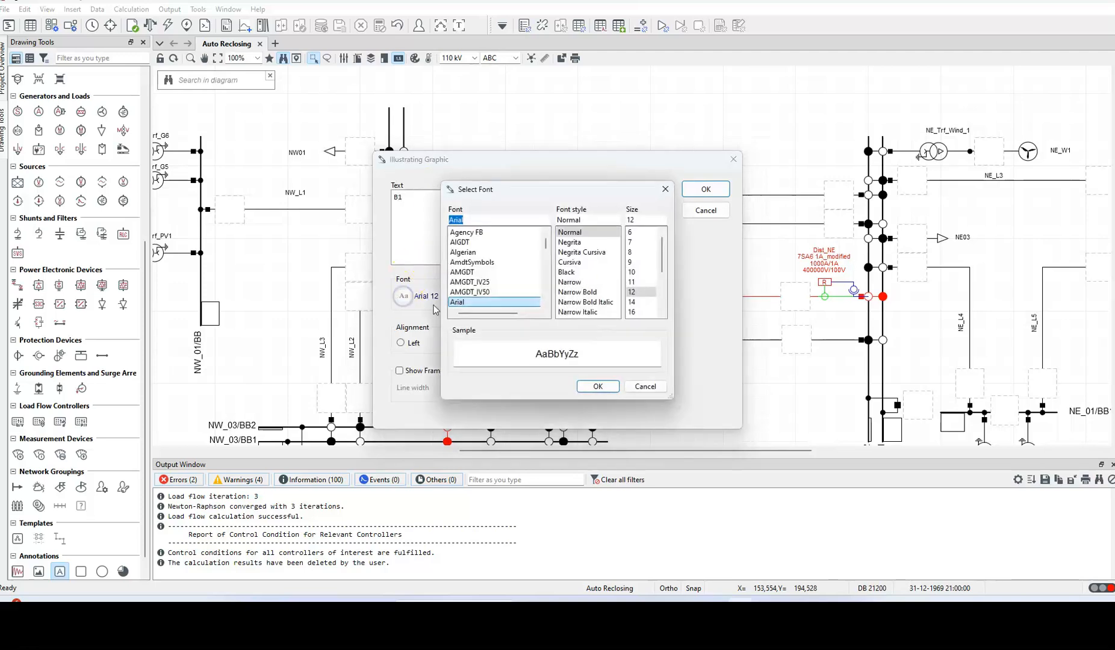
left_click(632, 311)
left_click(593, 242)
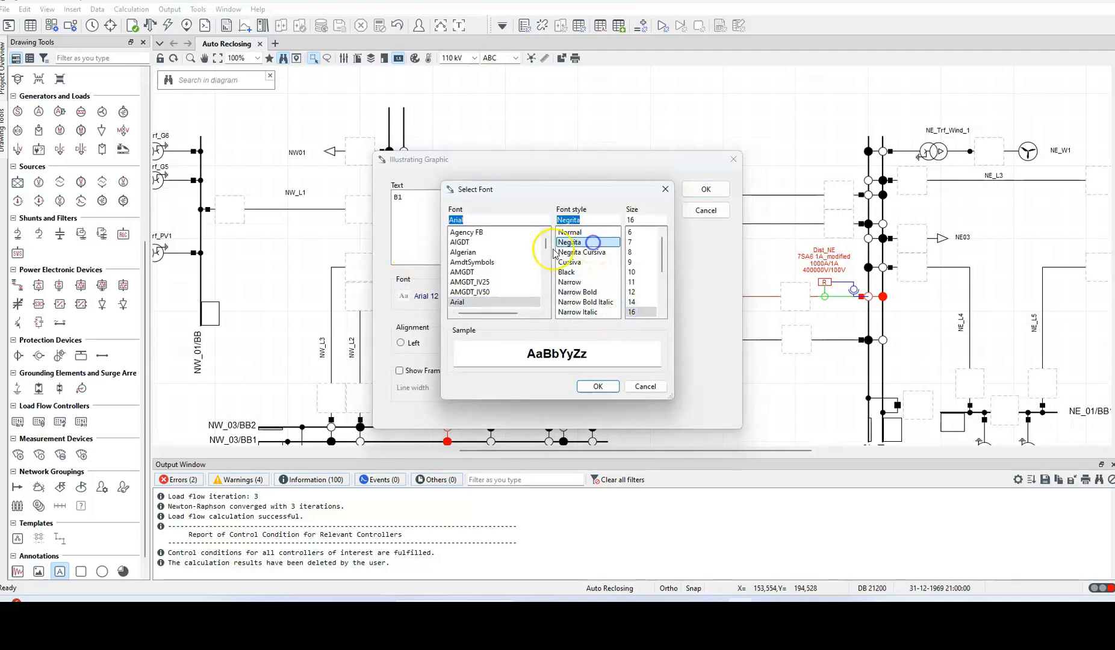
left_click(597, 386)
left_click(611, 296)
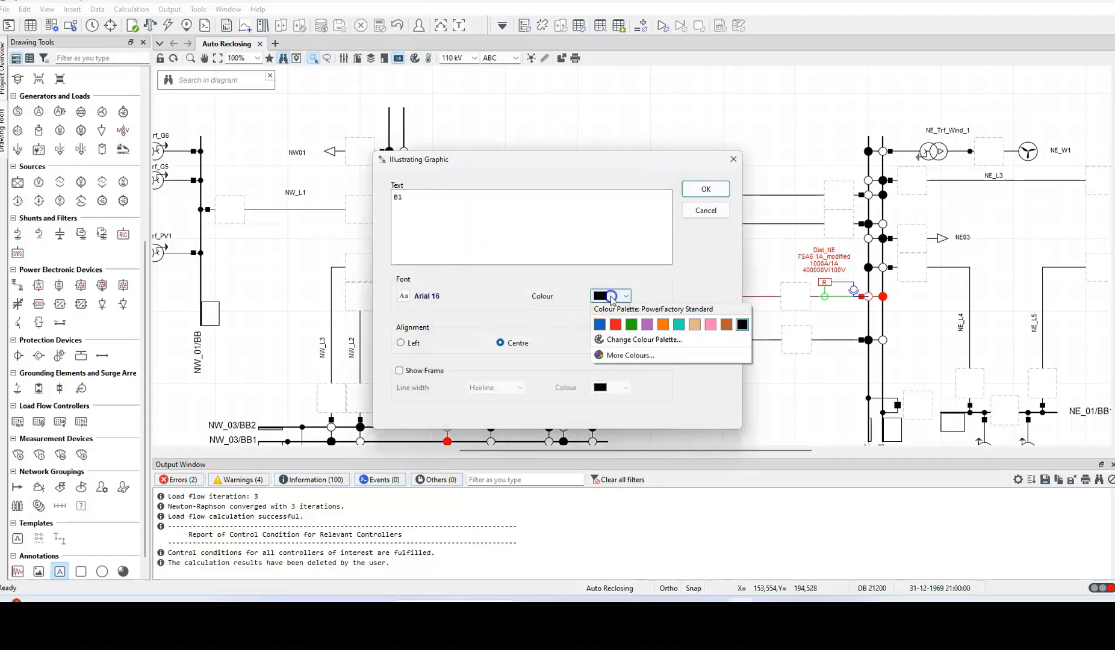
left_click(615, 324)
left_click(704, 190)
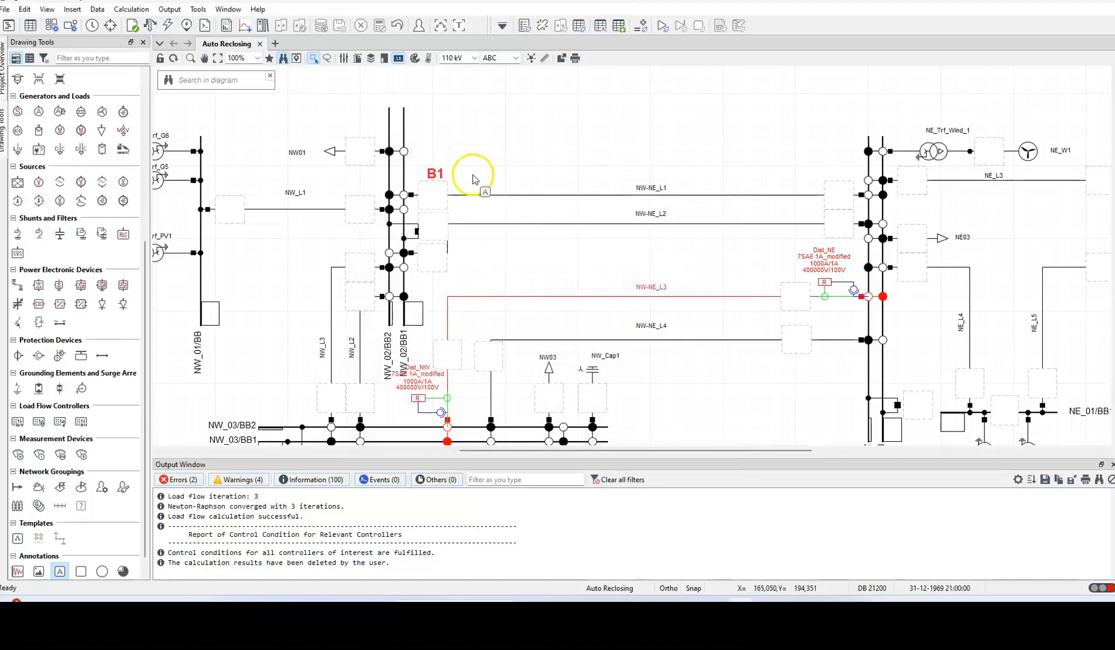
key("Escape")
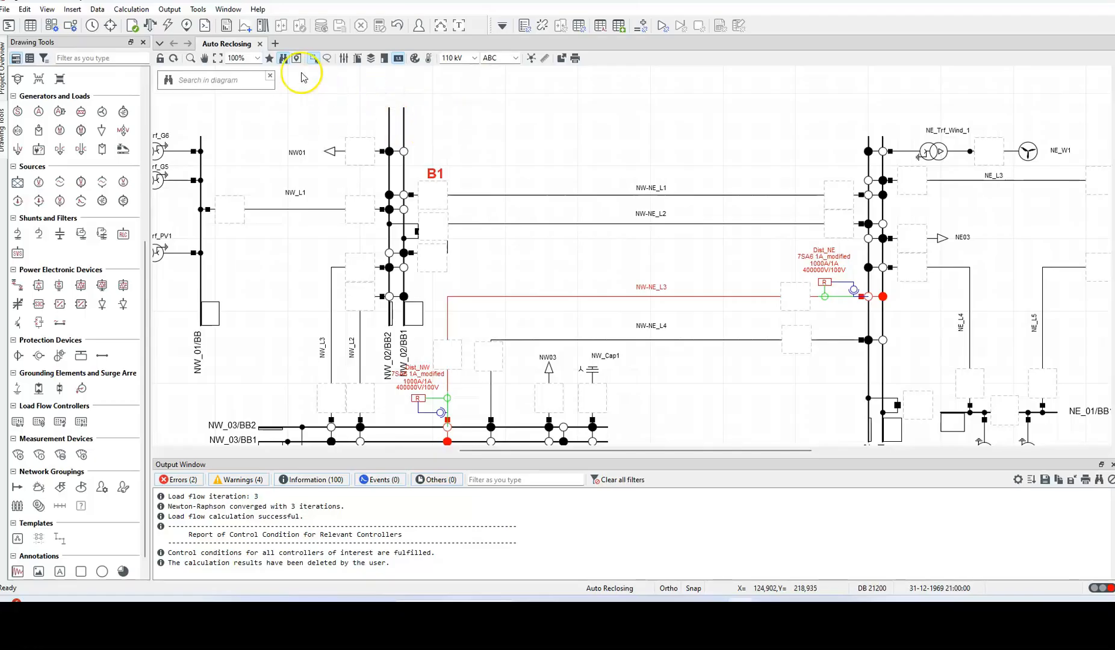
Run a balanced, positive-sequence AC load flow and inspect the results at the B1 end of line NW-NE_L1.
left_click(151, 27)
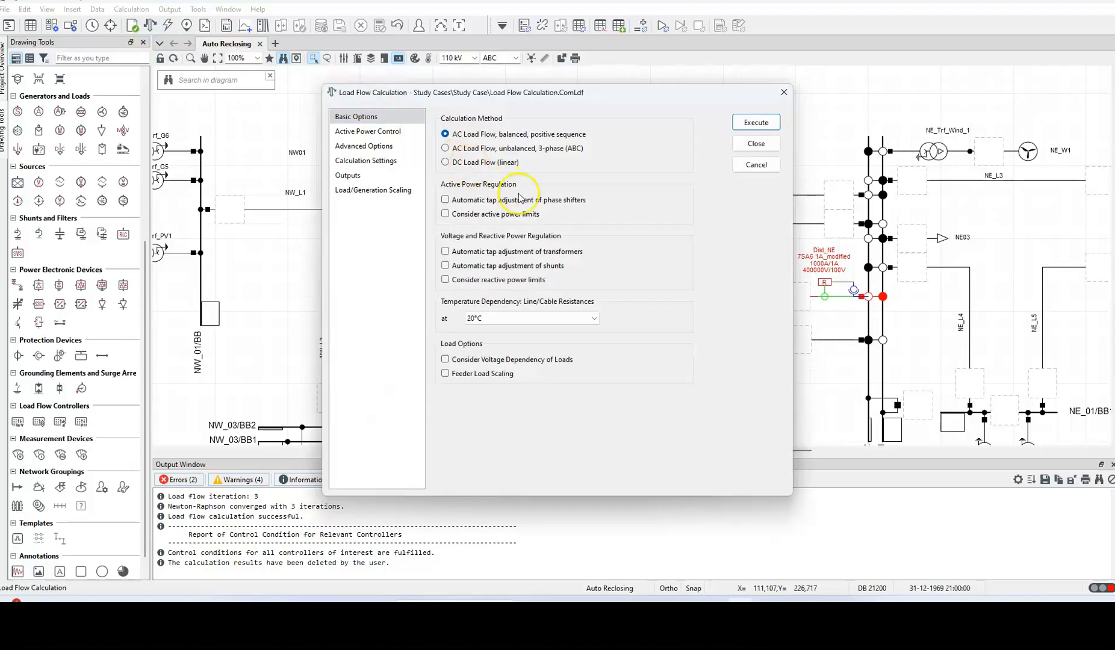
left_click(753, 122)
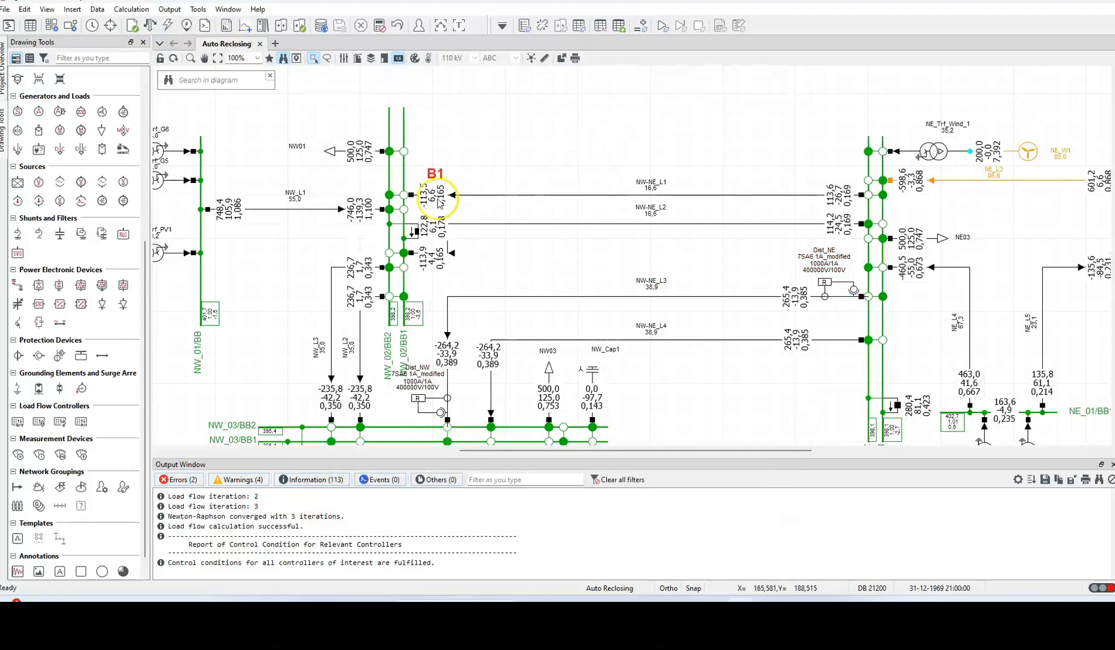
mouse_move(435, 202)
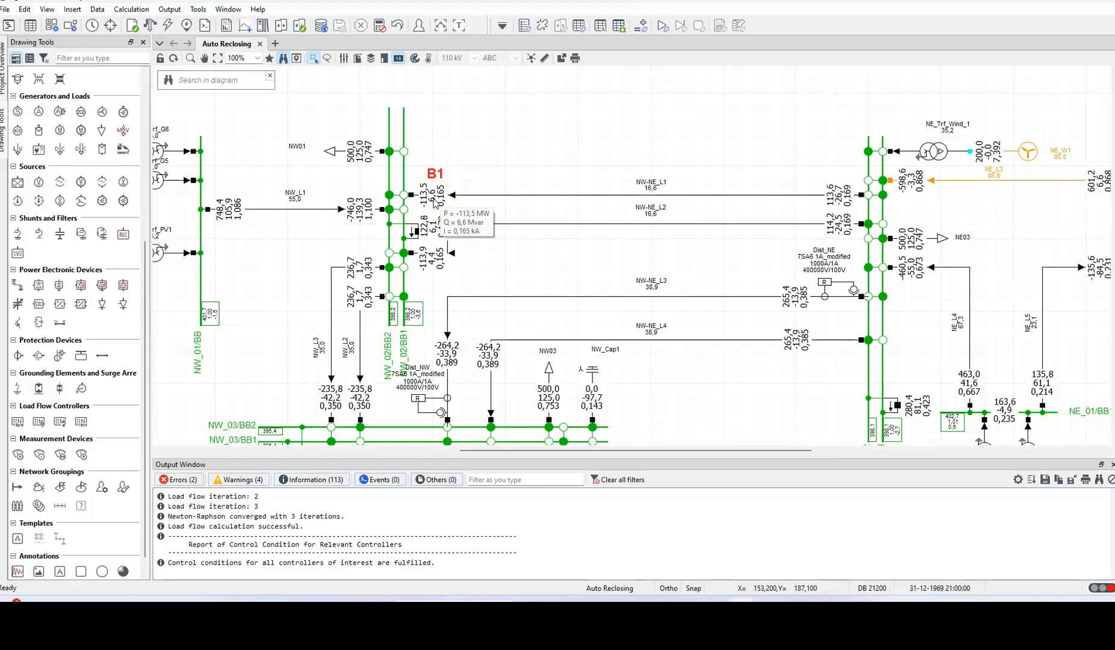
Reset the load flow calculation and clear its results from the Auto Reclosing diagram.
left_click(380, 25)
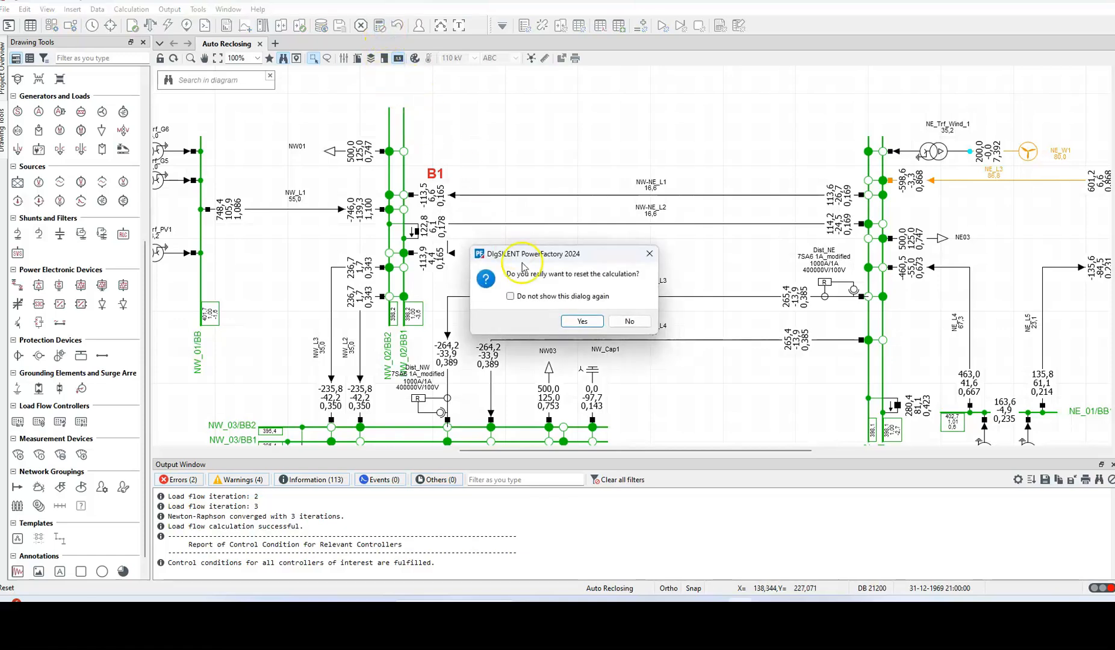
left_click(582, 321)
left_click(398, 58)
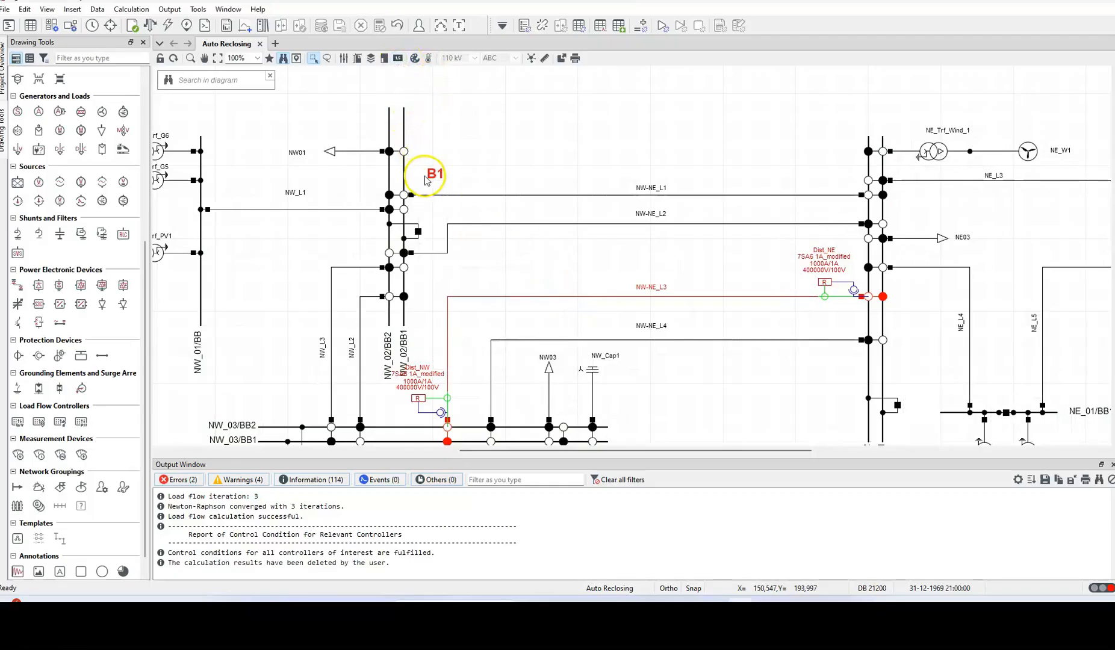
Create a new current transformer named TC_B1 in the cubicle at the B1 end of line NW-NE_L1.
right_click(414, 195)
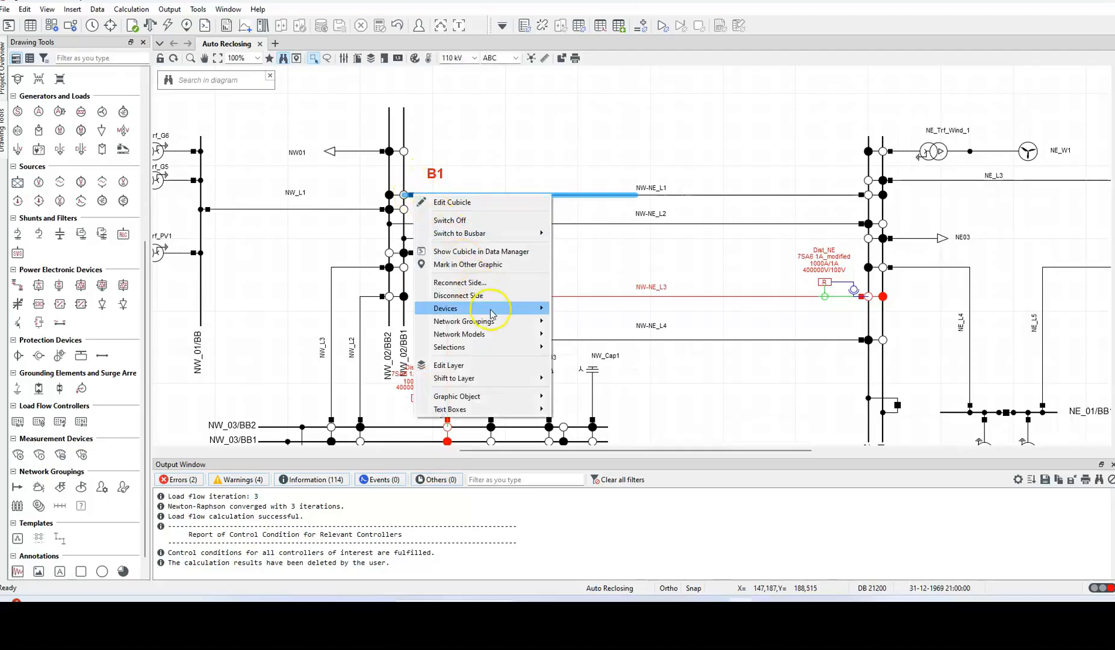
mouse_move(497, 309)
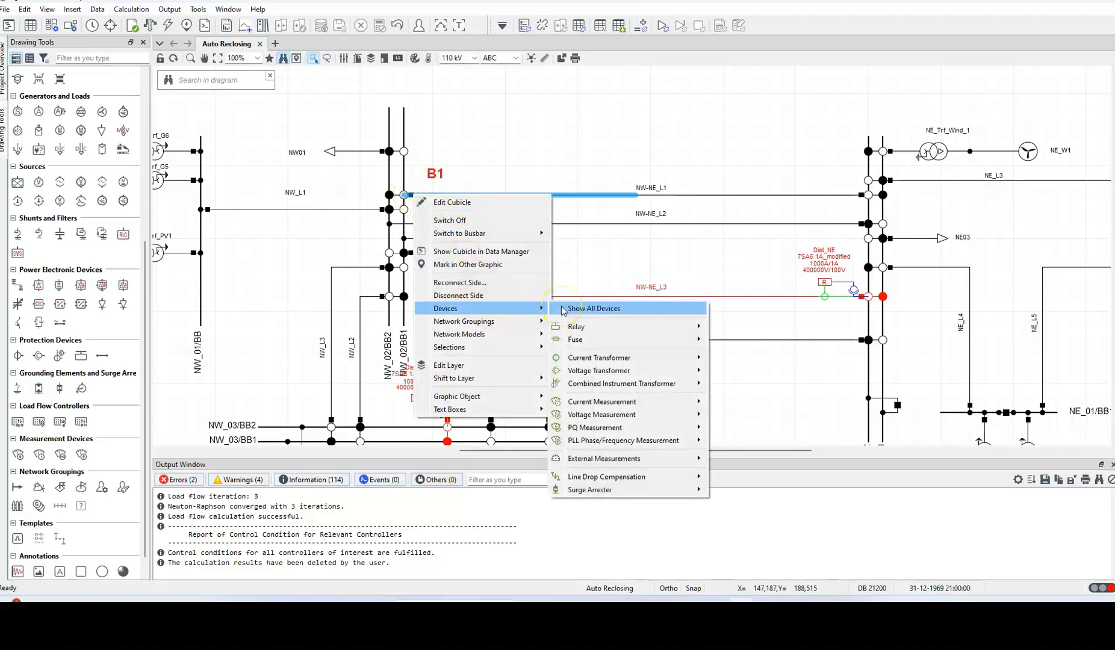
mouse_move(620, 363)
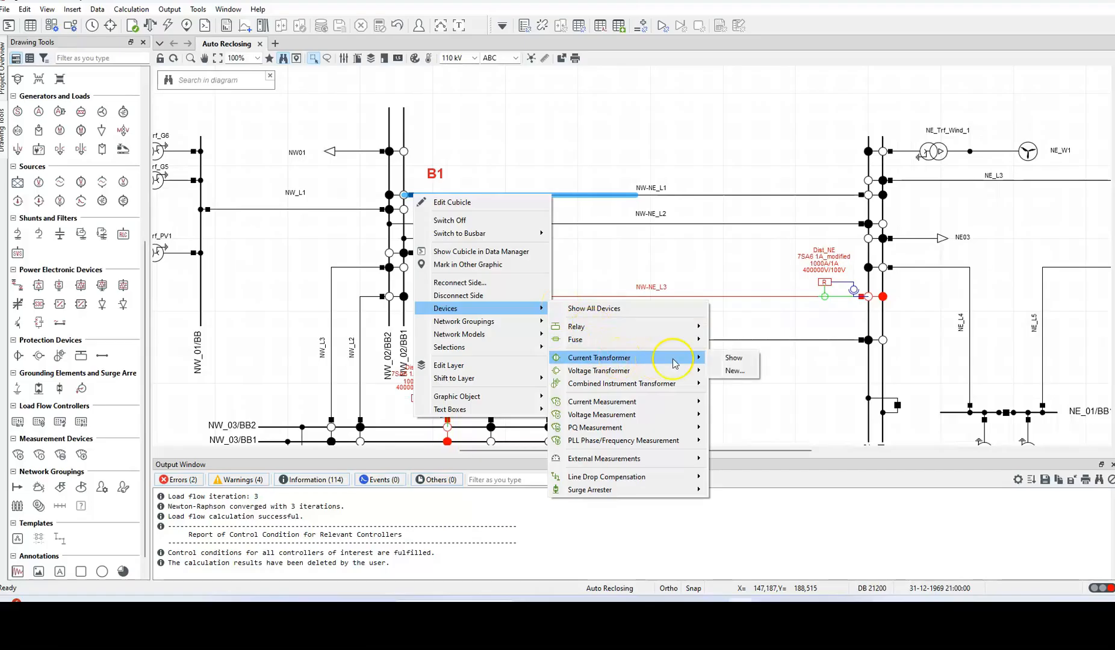
left_click(734, 371)
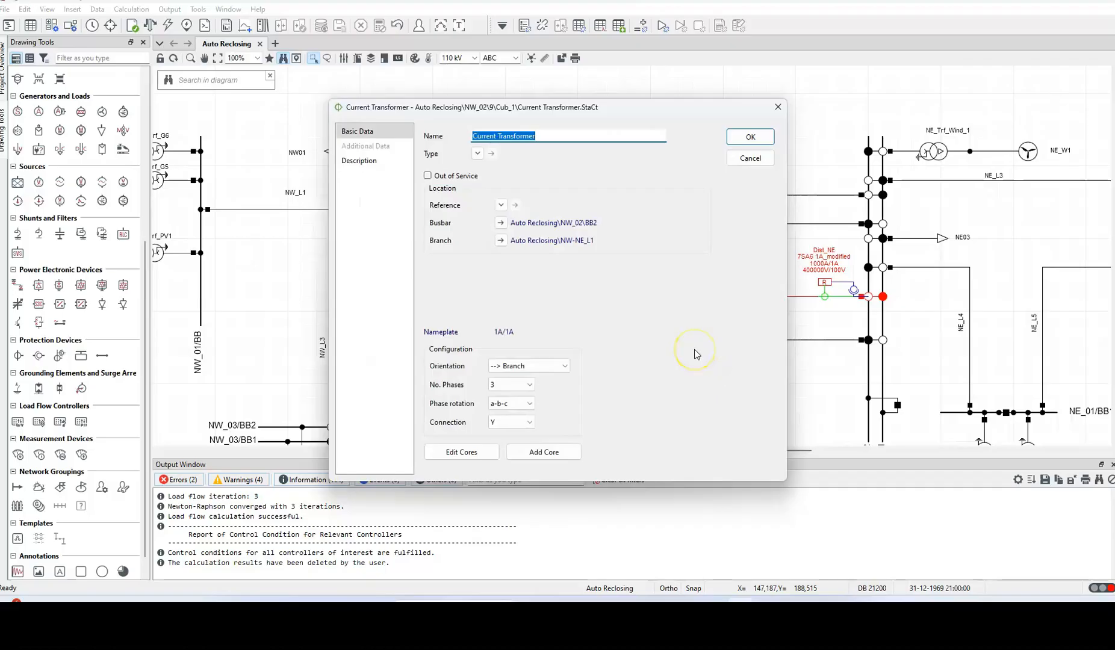
type("TC_B1")
Assign TC_B1 a new project current transformer type with a 250 A primary tap and a 5 A secondary tap.
left_click(477, 153)
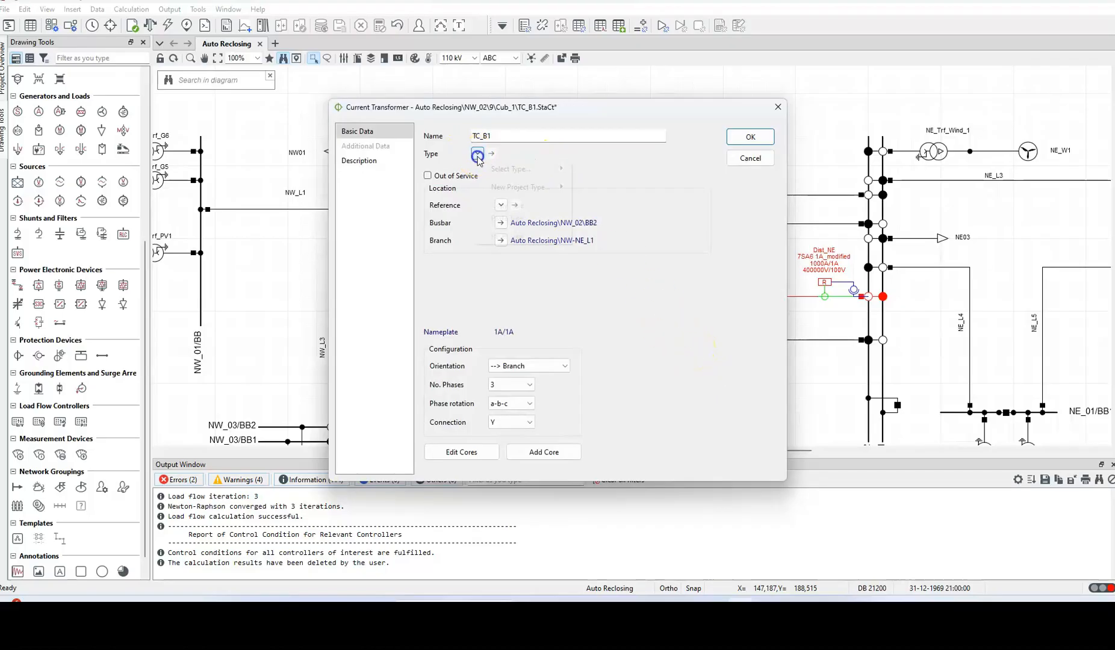
mouse_move(545, 188)
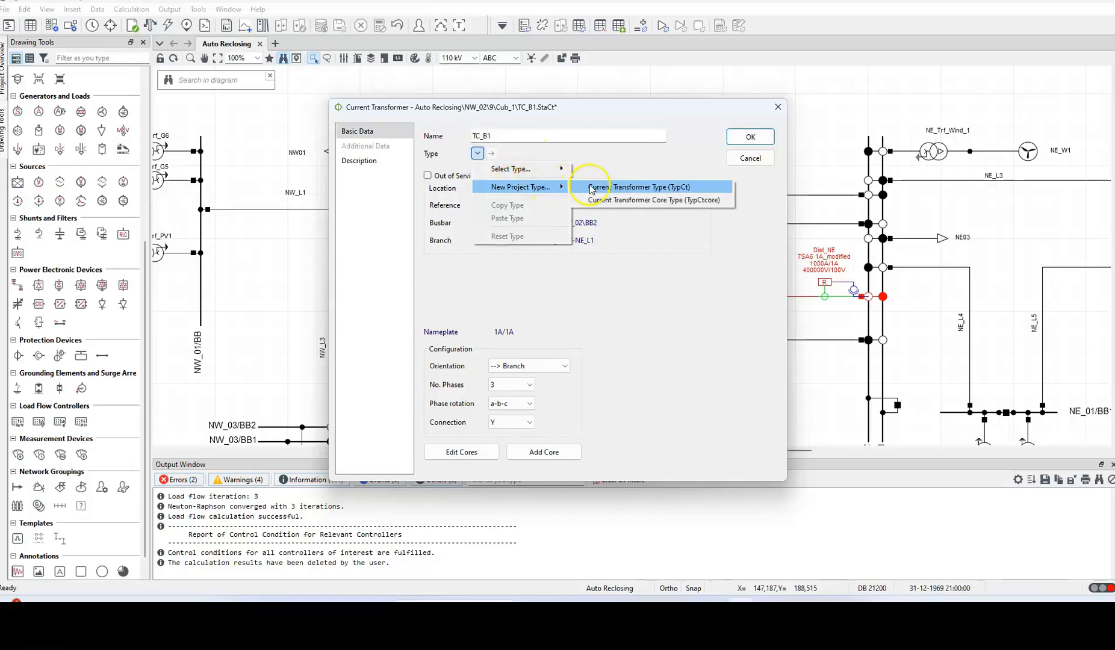
left_click(591, 187)
left_click(534, 220)
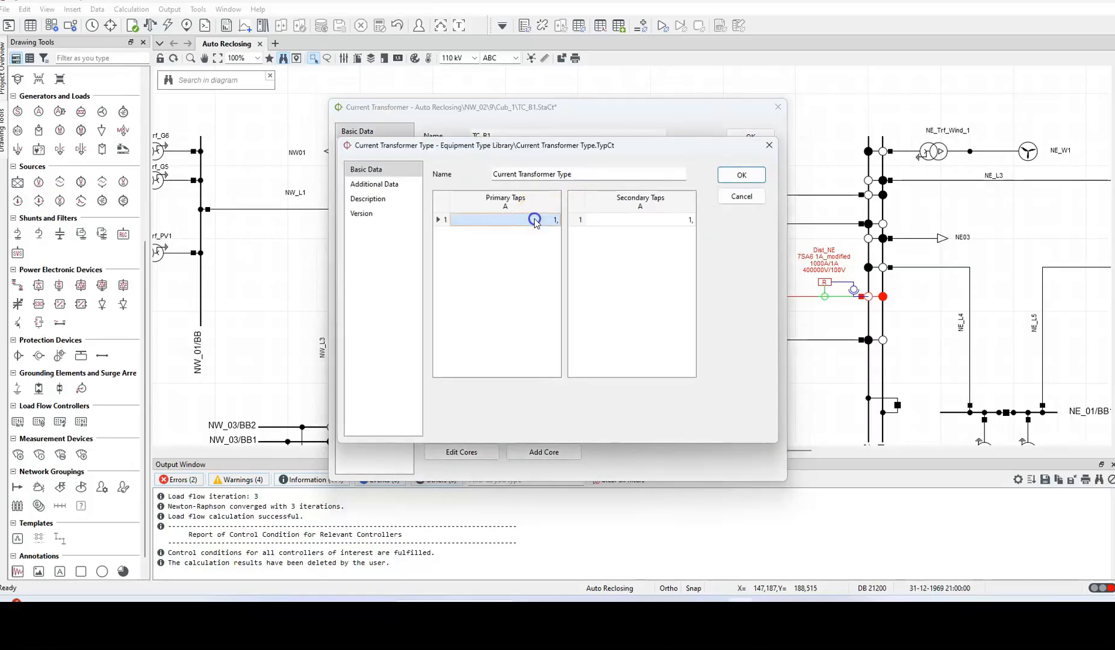
type("250")
key("Return")
left_click(615, 218)
type("5")
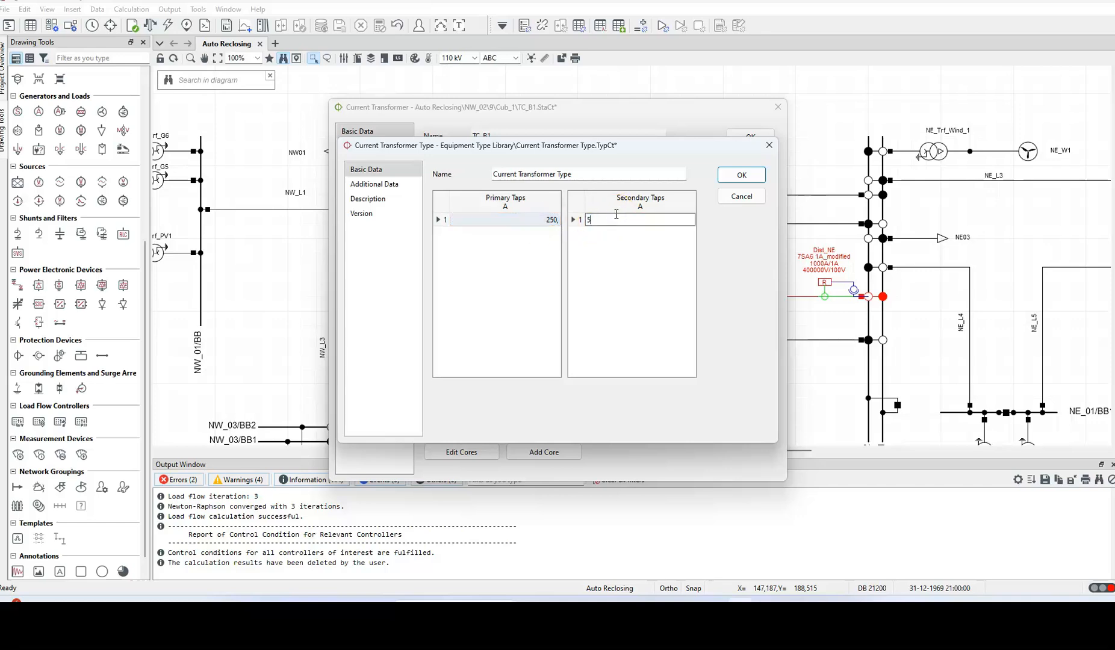
left_click(720, 173)
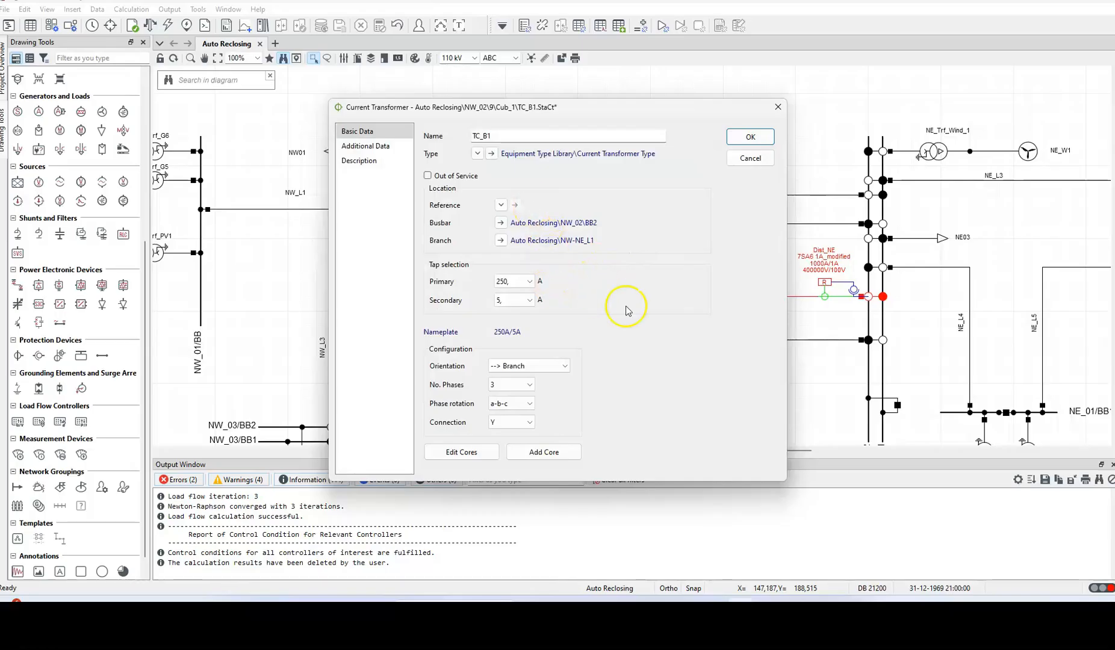
Keep TC_B1 oriented towards the branch and accept the current transformer.
left_click(535, 366)
left_click(536, 366)
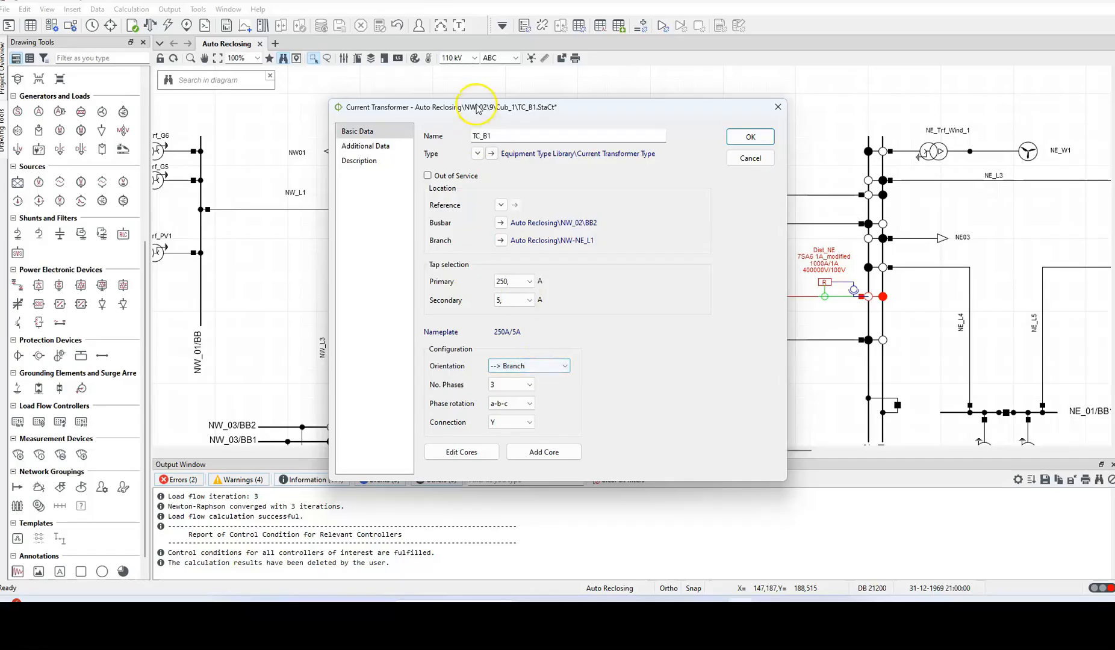
left_click_drag(475, 102, 655, 72)
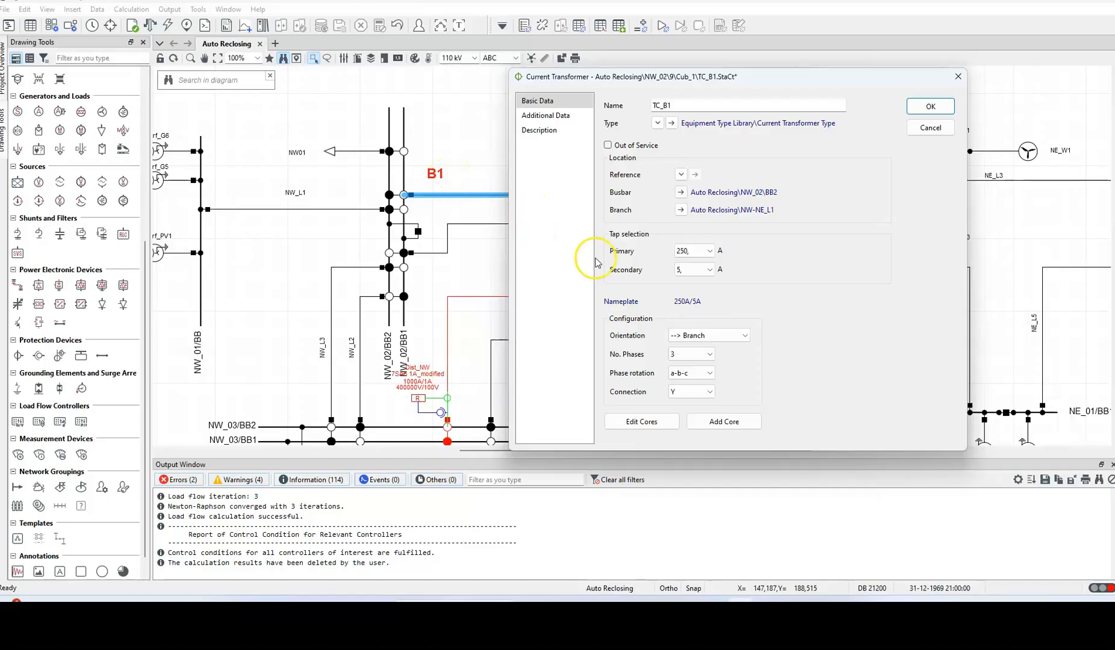
left_click(930, 106)
Clear the selection and check which colours the diagram colouring scheme assigns to relays, fuses, current and voltage transformers.
left_click(518, 170)
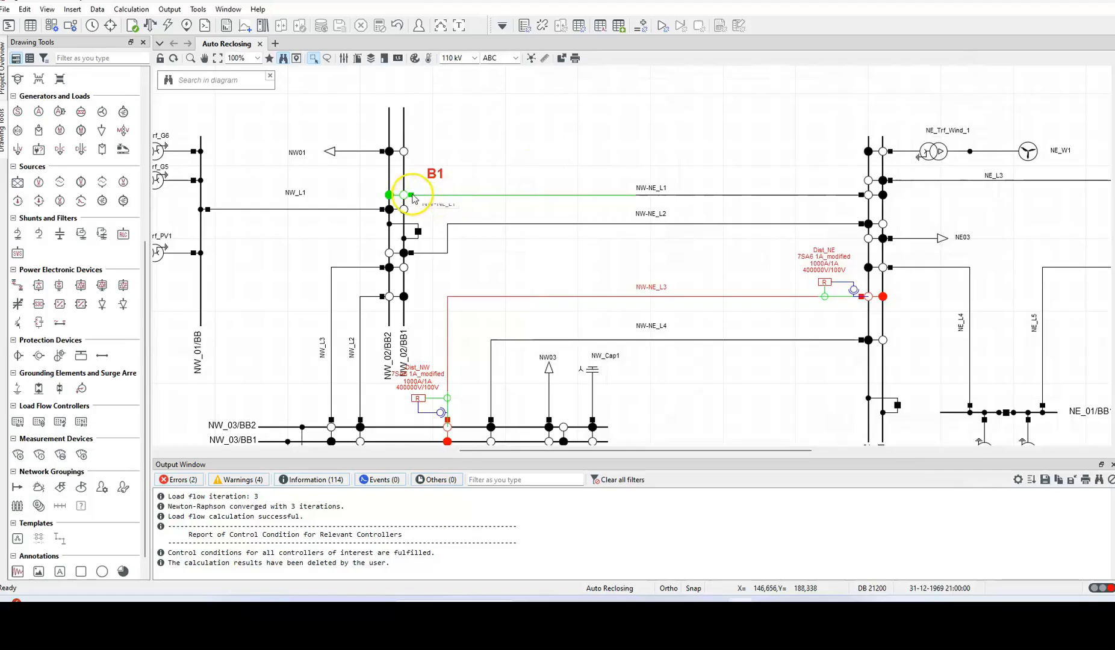
left_click(415, 61)
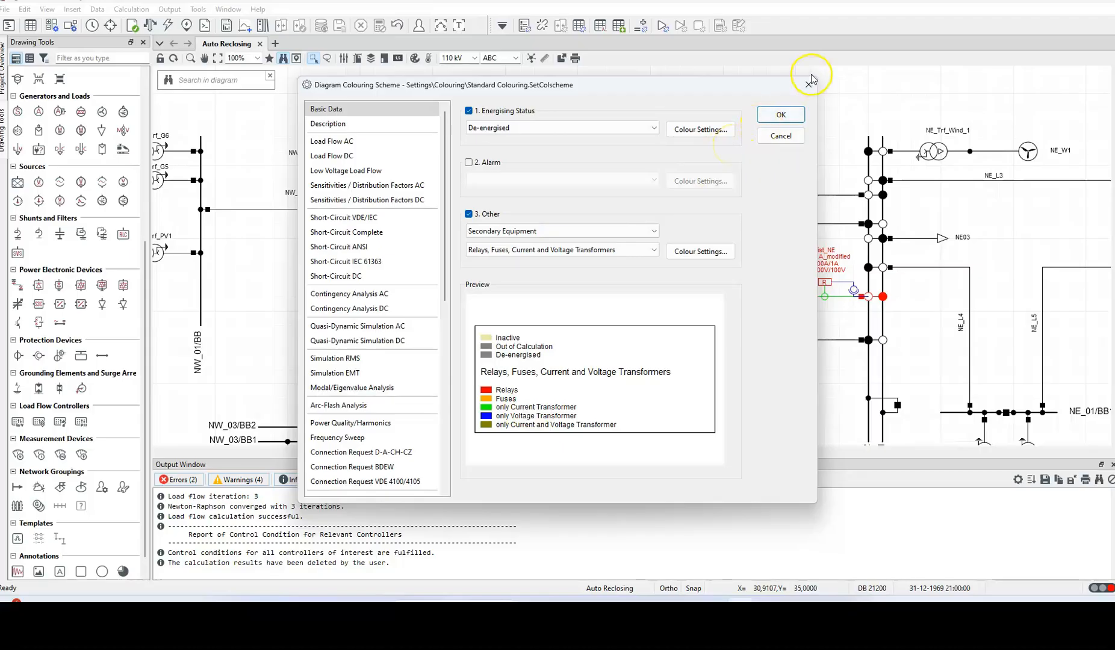
left_click(781, 114)
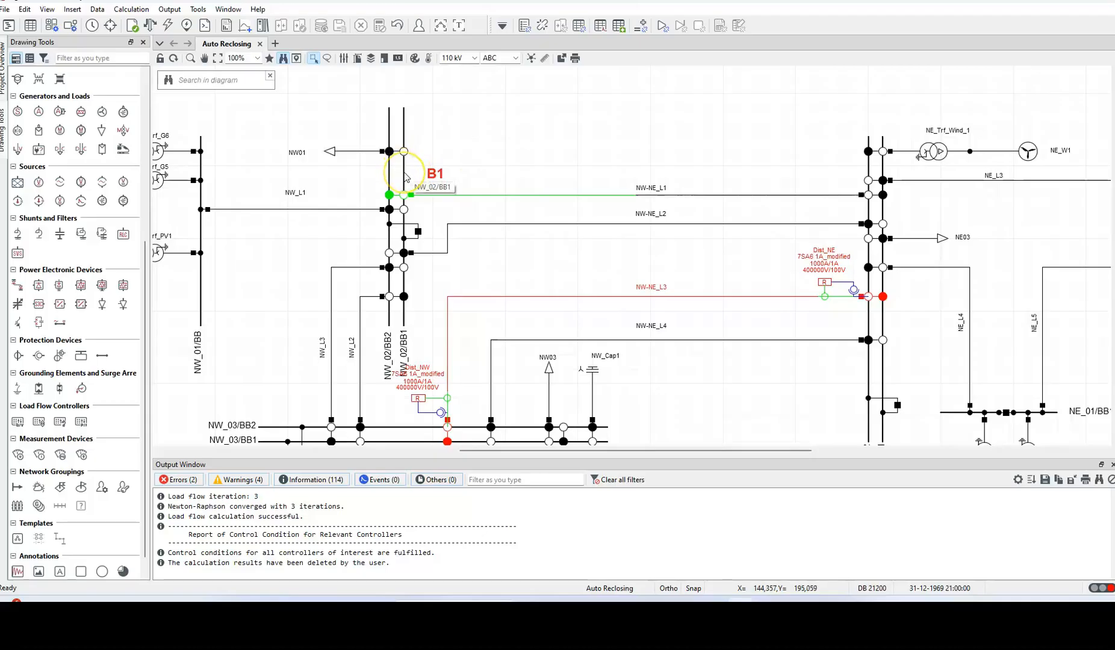
Check the nominal voltage of busbar NW_02/BB1 and the instrument transformer ratios labelled on the Dist_NW relay.
double_click(403, 179)
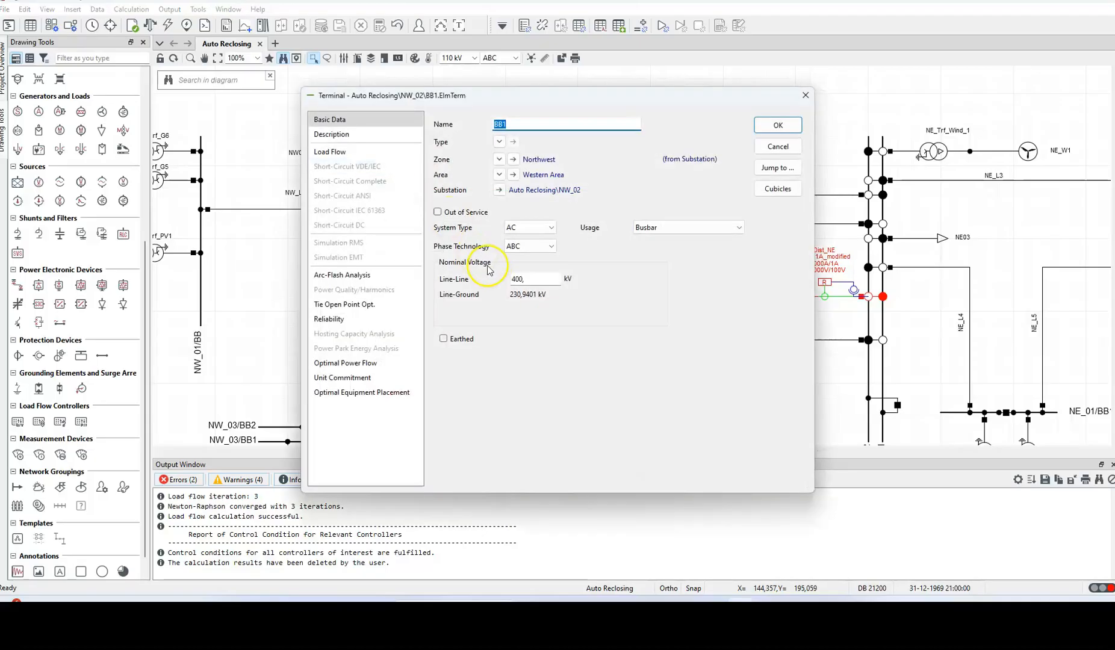
left_click(804, 95)
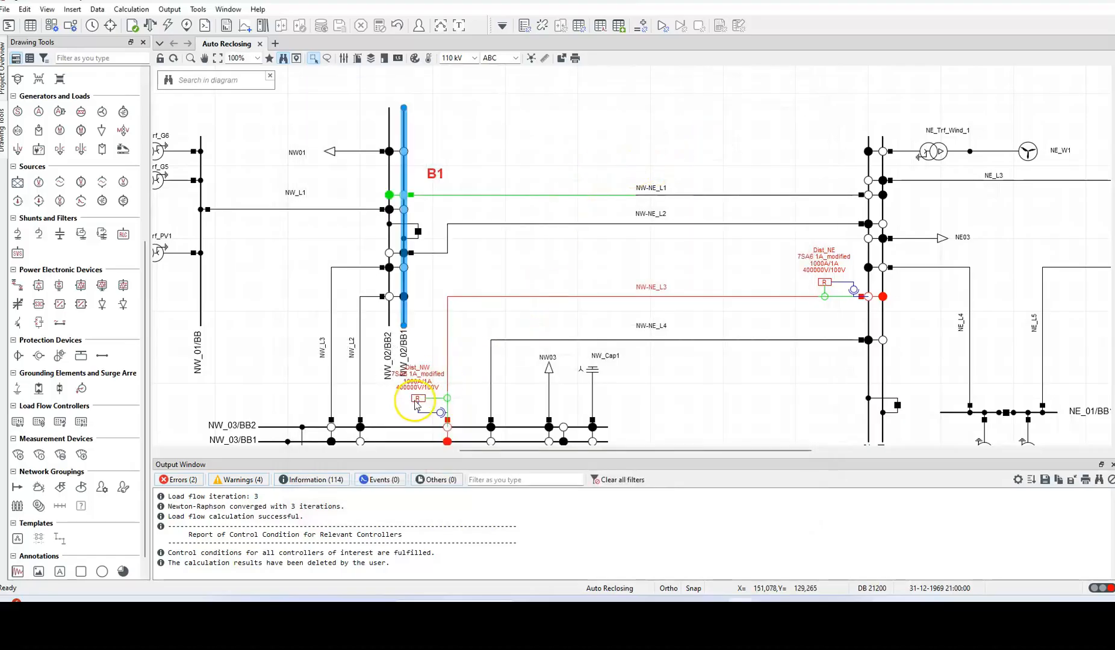
scroll(411, 385, "up", 3)
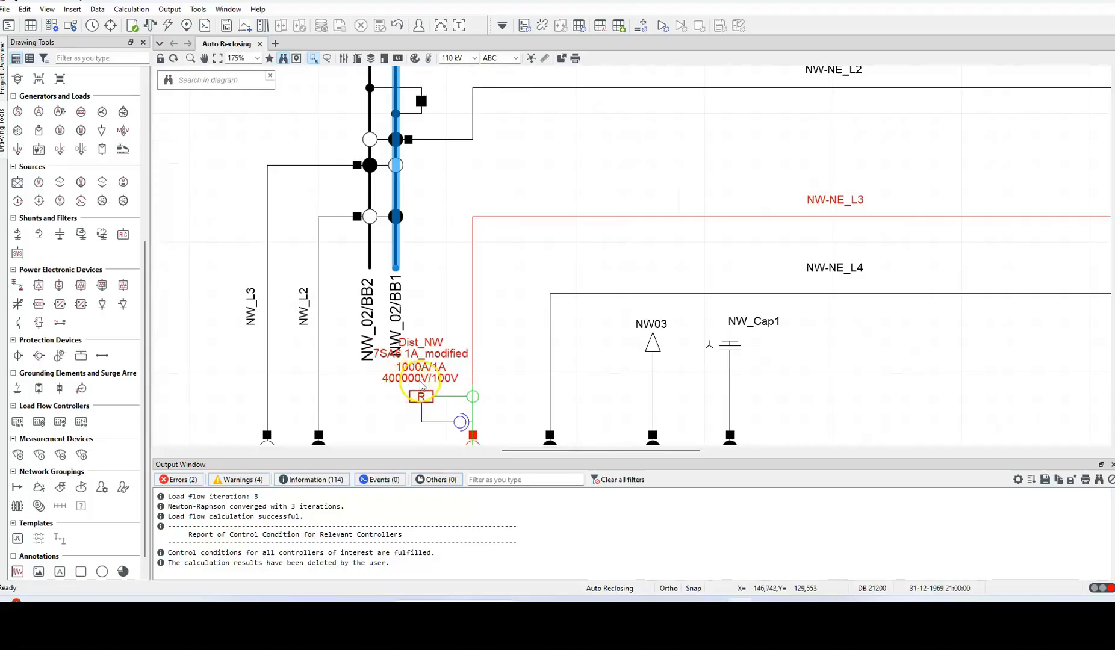
scroll(424, 385, "down", 3)
scroll(444, 301, "down", 2)
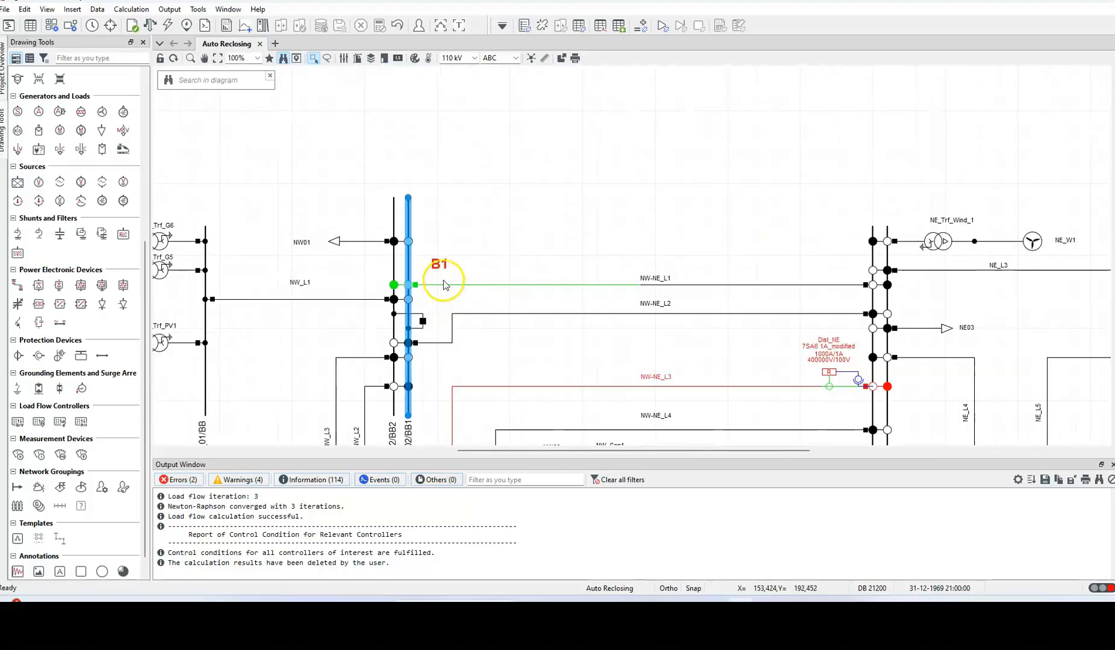
Add a voltage transformer named TP_B1 to the devices of the cubicle at the B1 end of line NW-NE_L1.
right_click(417, 285)
mouse_move(524, 398)
left_click(579, 395)
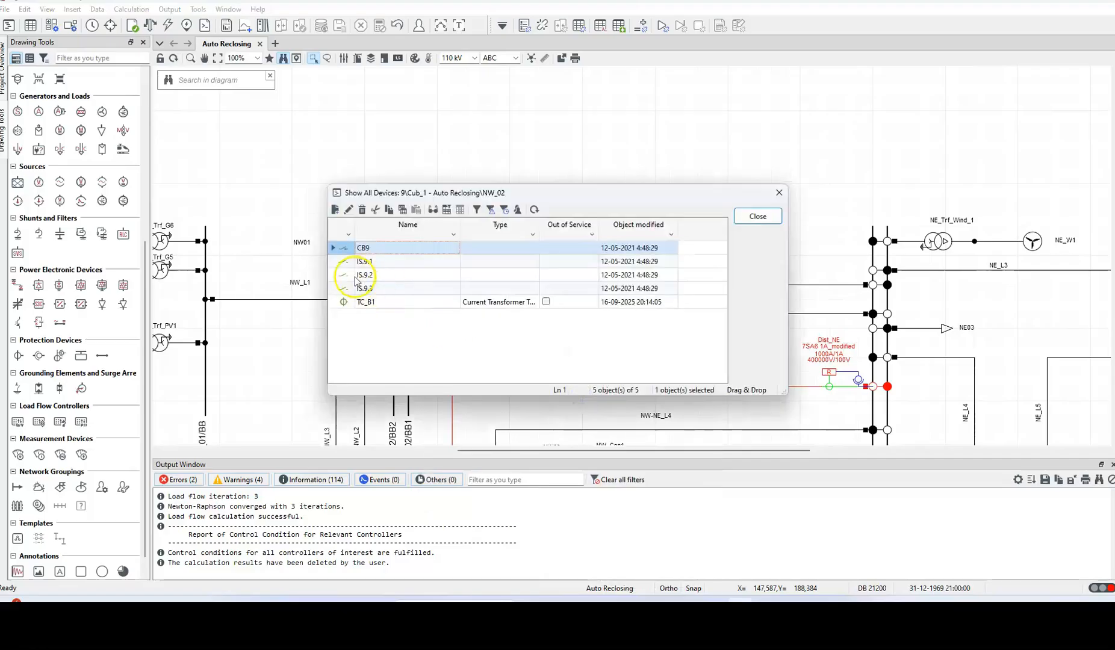
left_click(335, 210)
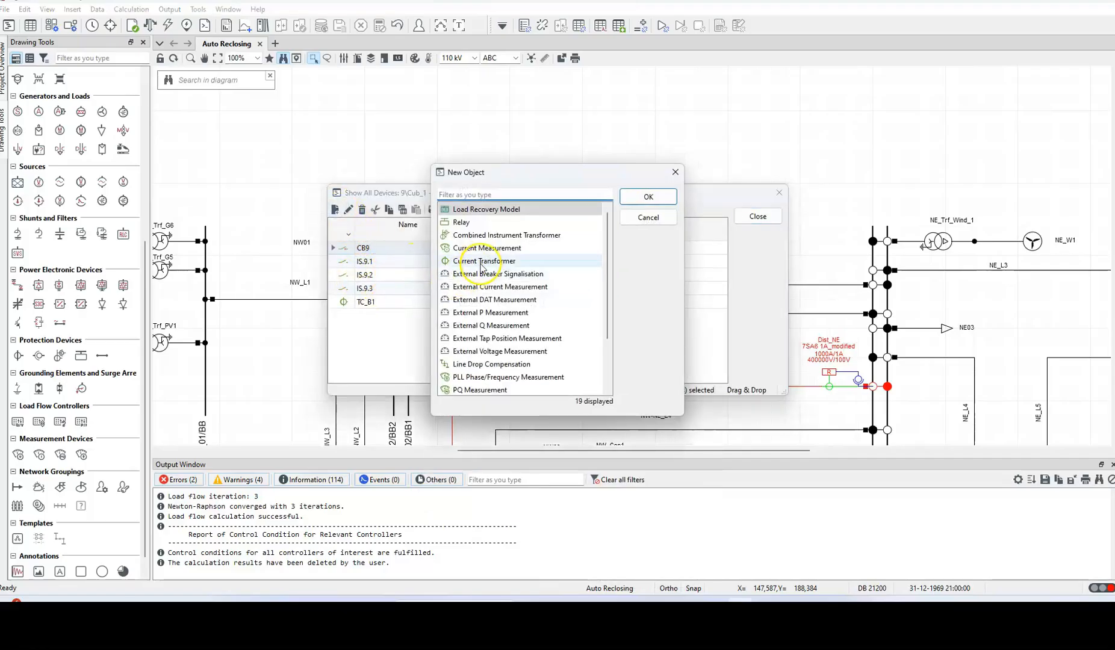
scroll(503, 267, "down", 2)
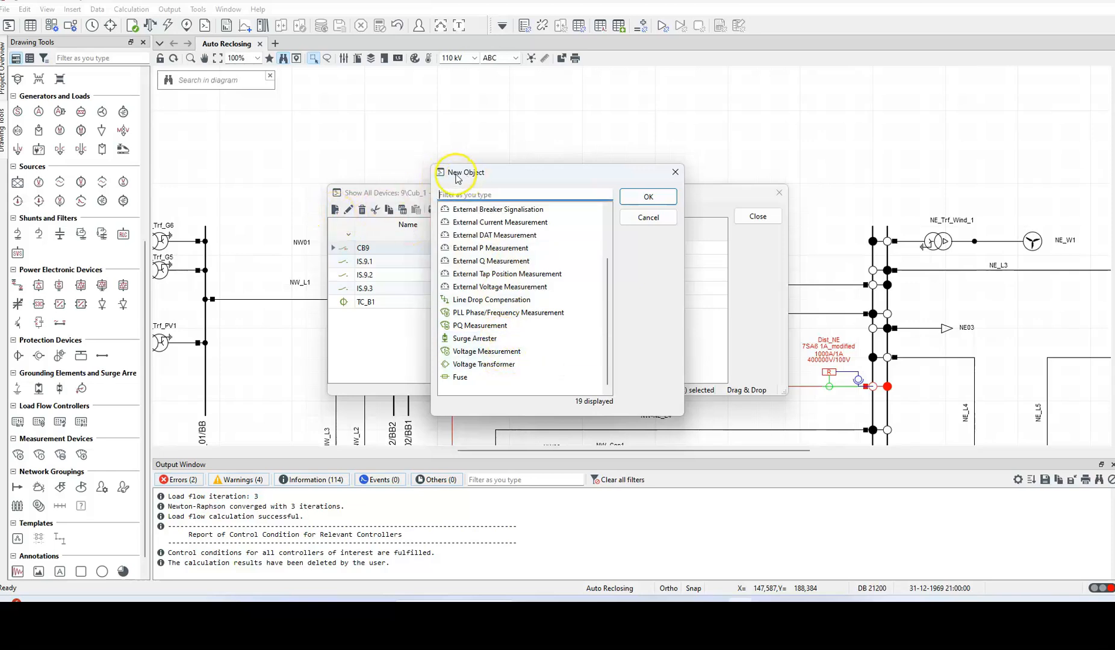
left_click(511, 363)
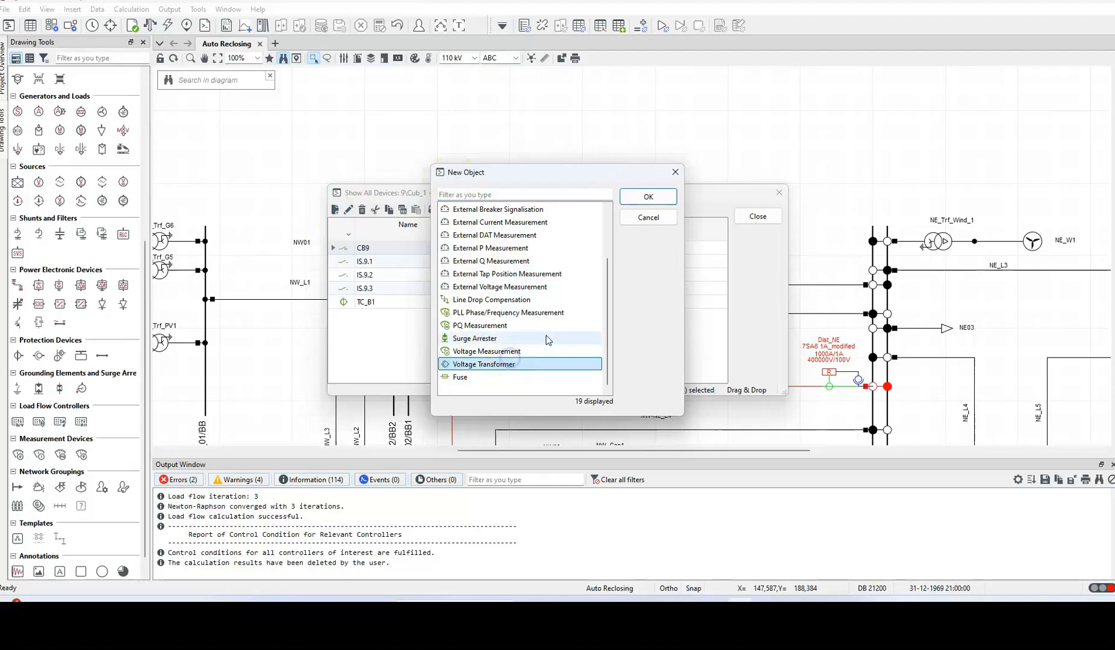
left_click(637, 204)
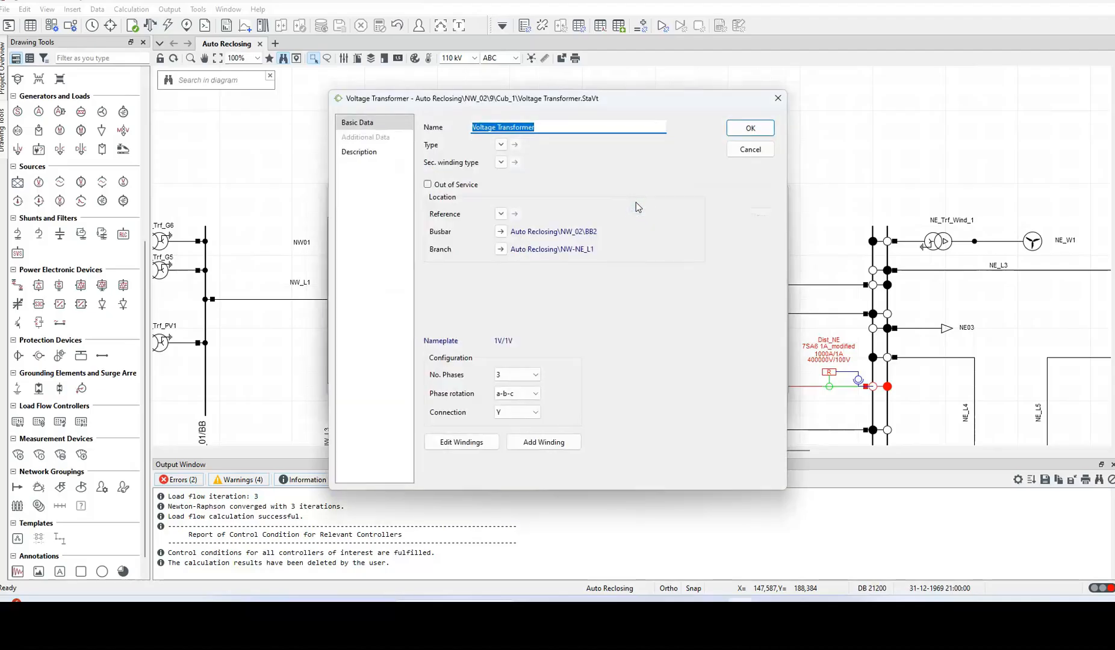
type("TP_B1")
Assign TP_B1 a new project voltage transformer type with a 400000 V primary tap.
left_click(500, 145)
left_click(535, 176)
left_click(523, 247)
type("400000")
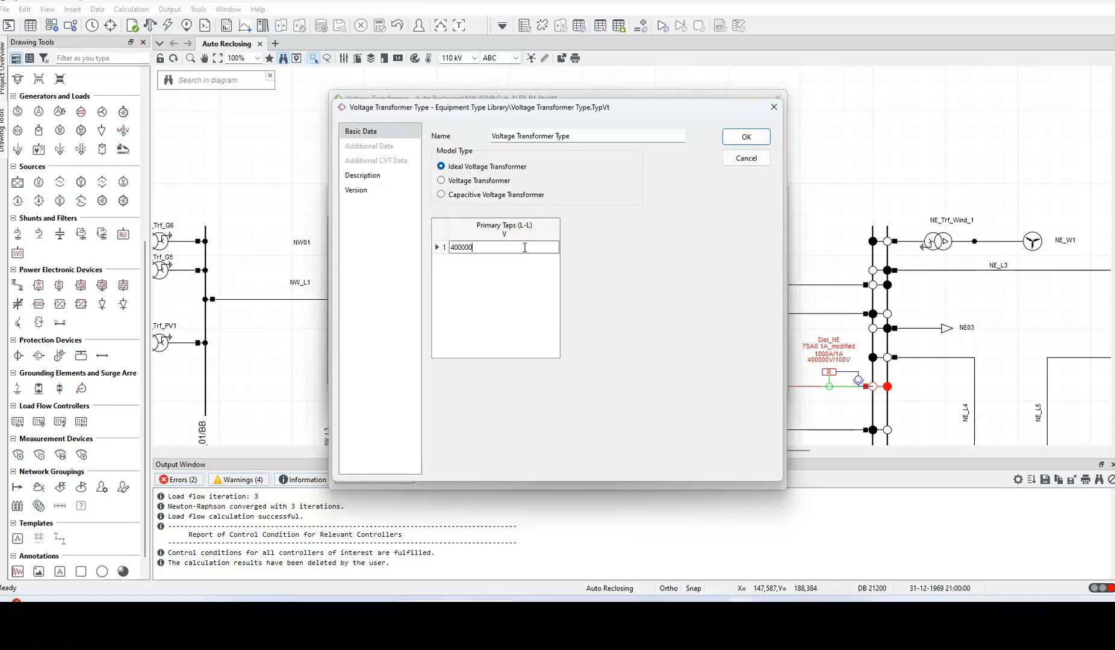
left_click(746, 137)
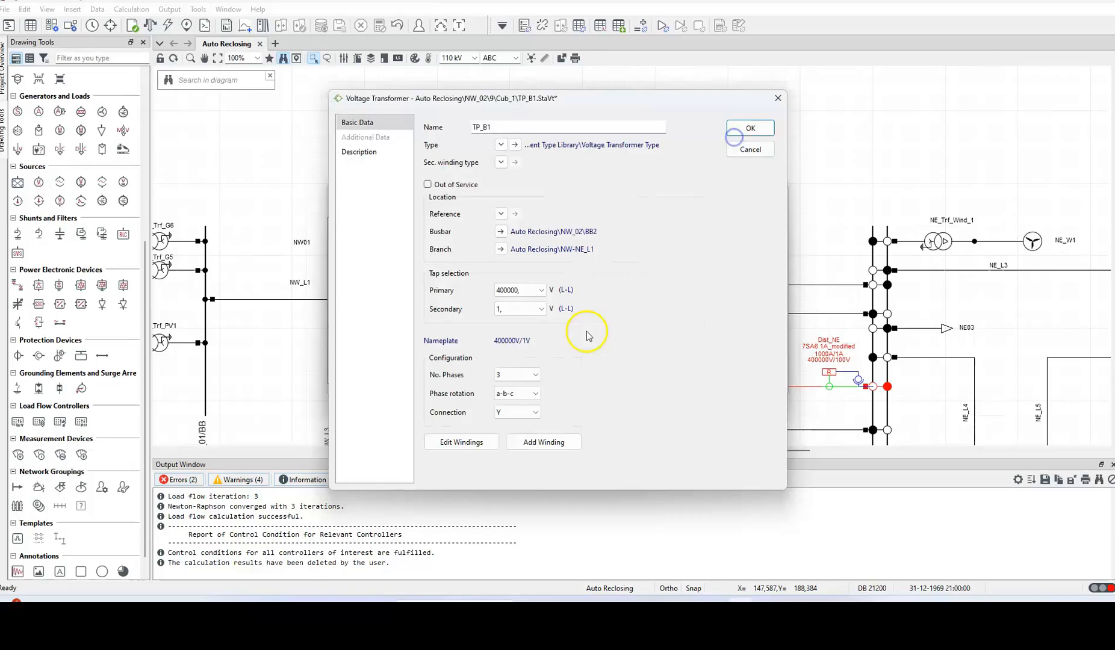
Set the secondary tap of TP_B1 to 120 V, then accept the transformer and close the cubicle's device list.
left_click(537, 310)
left_click(505, 346)
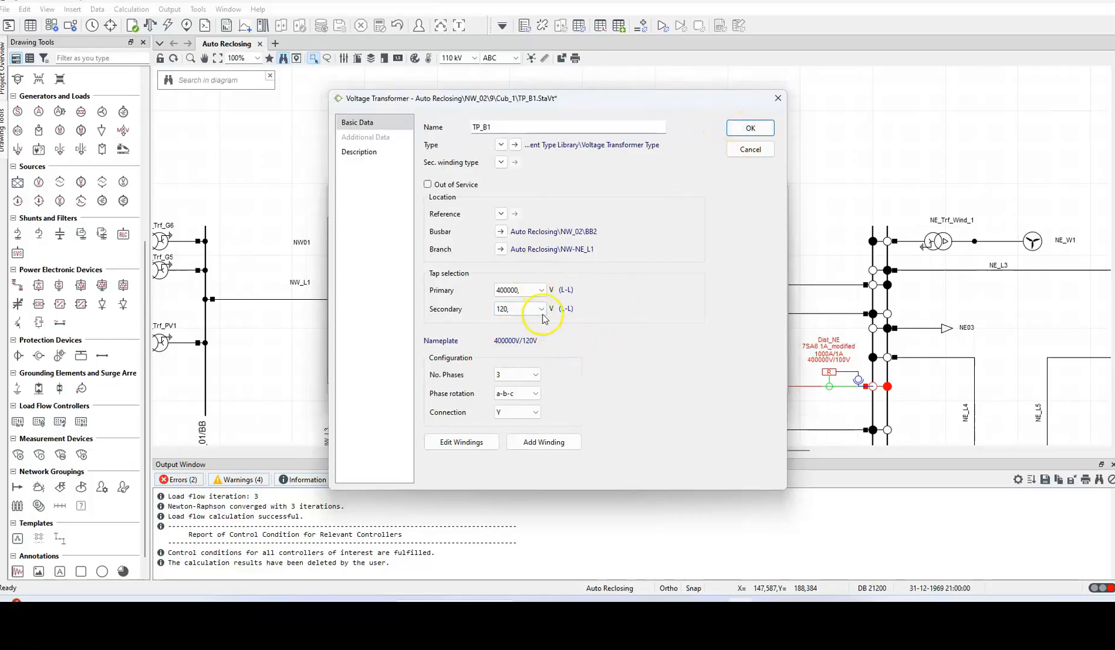
left_click(737, 127)
left_click(755, 218)
left_click(588, 208)
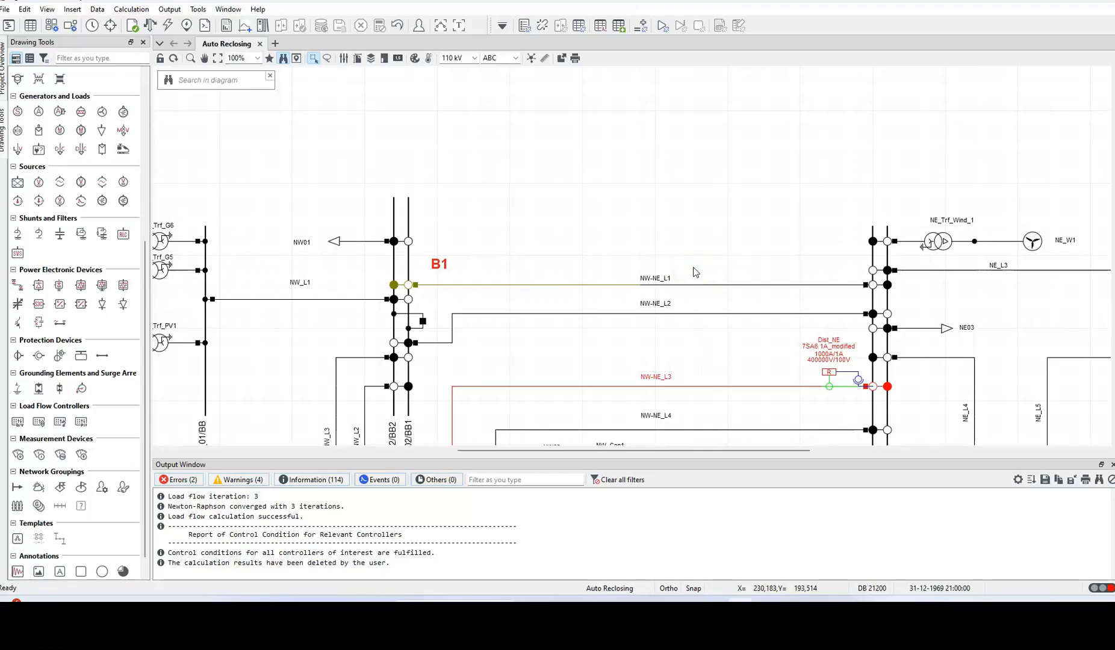
Inspect the basic data and resulting sequence impedances of line NW-NE_L1, then close its properties and clear the selection.
double_click(695, 286)
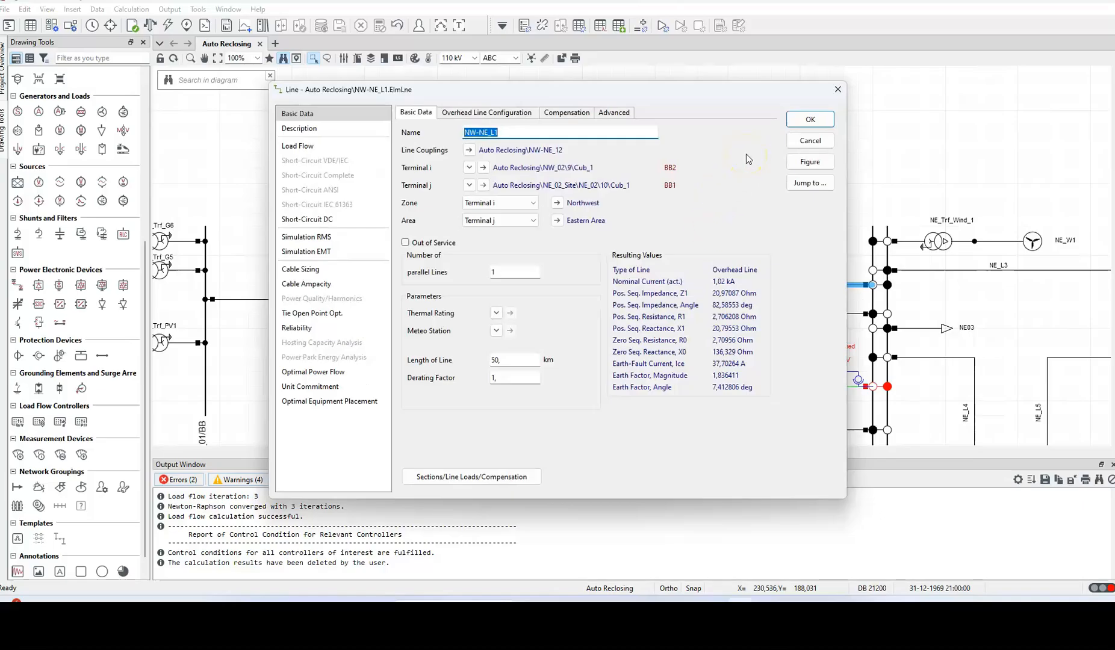
left_click(836, 91)
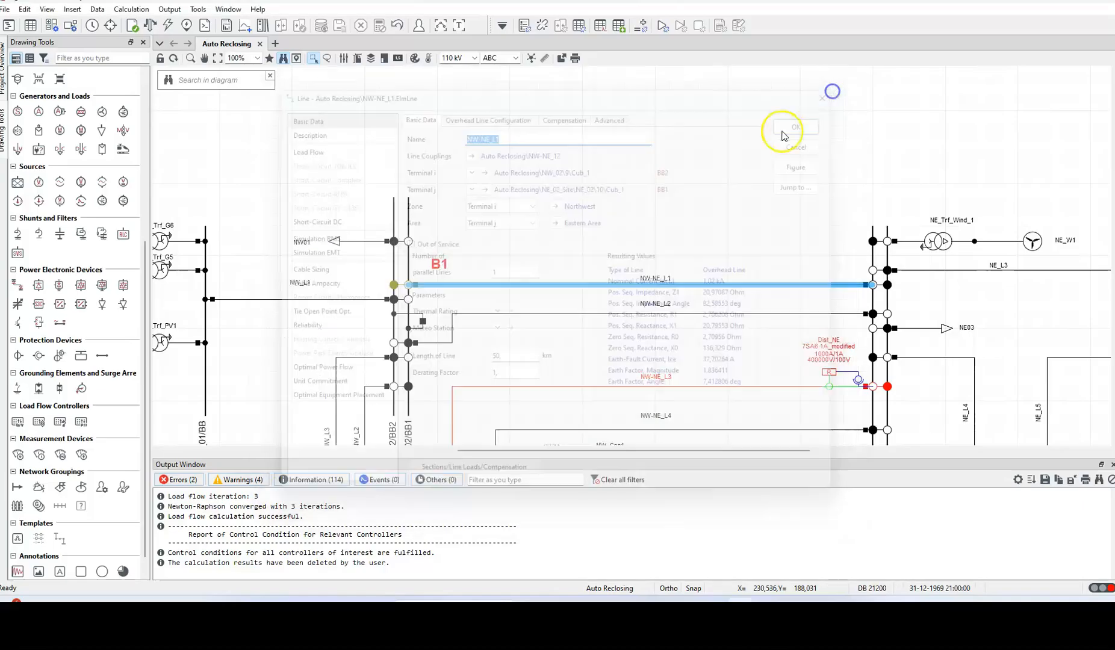
left_click(709, 312)
left_click(722, 248)
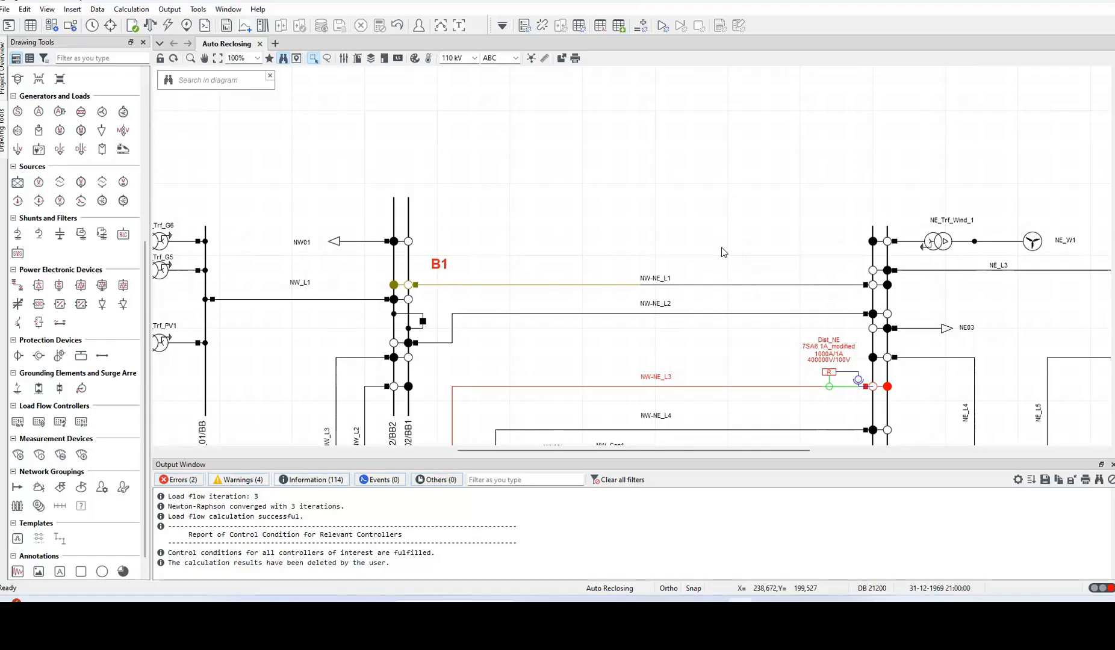
Show line NW-NE_L1 in the Data Manager and examine its R1, X1, R0 and X0 values in the basic data table.
left_click(704, 283)
right_click(704, 283)
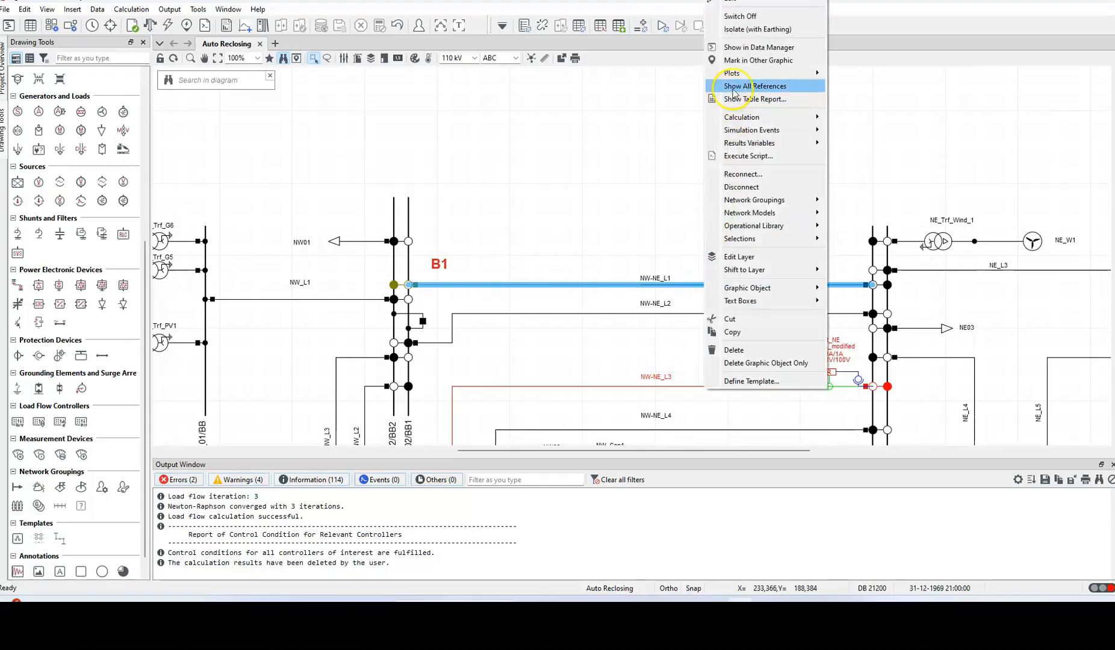
left_click(746, 47)
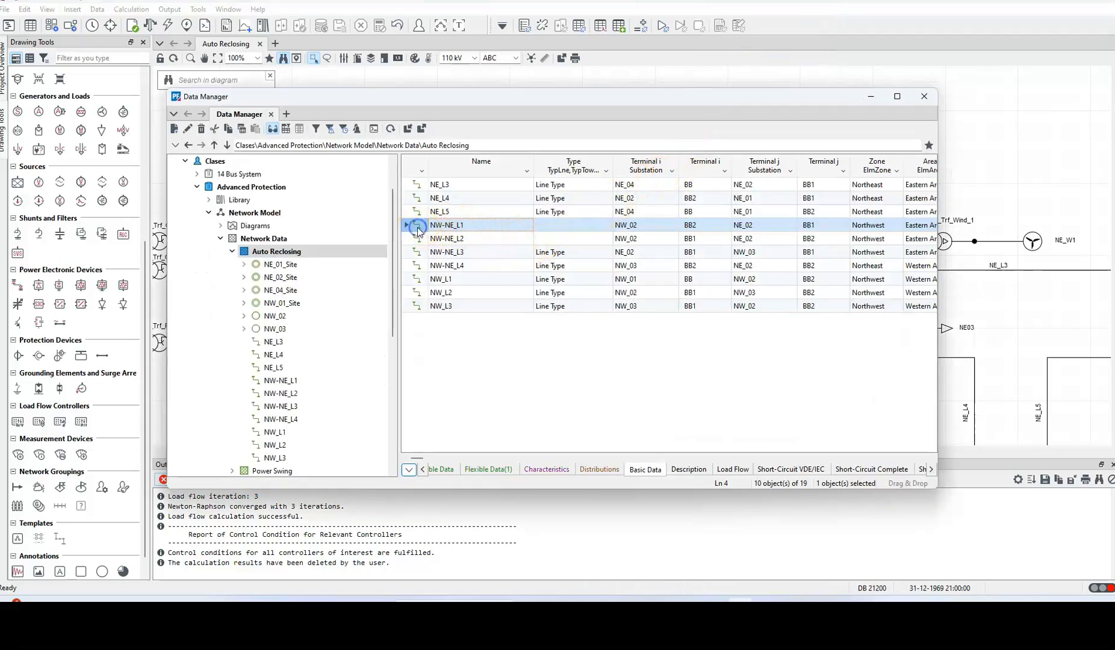
left_click(931, 459)
left_click_drag(931, 459, 931, 459)
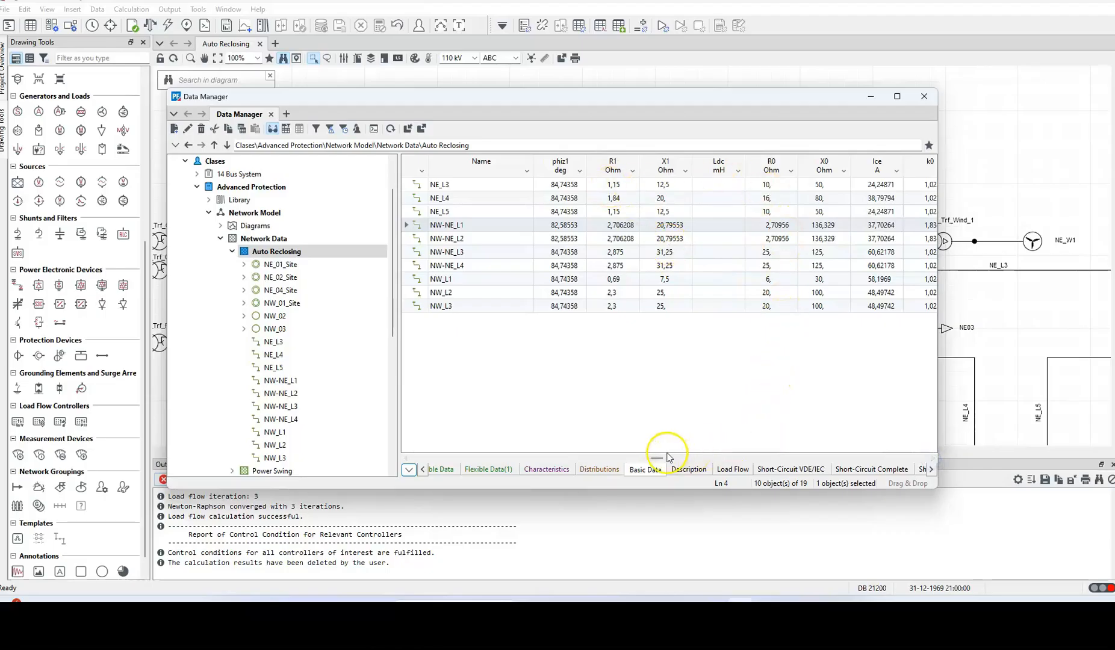
Copy the NW-NE_L1 row of the Data Manager's basic data table with its column headers.
left_click_drag(654, 456, 412, 454)
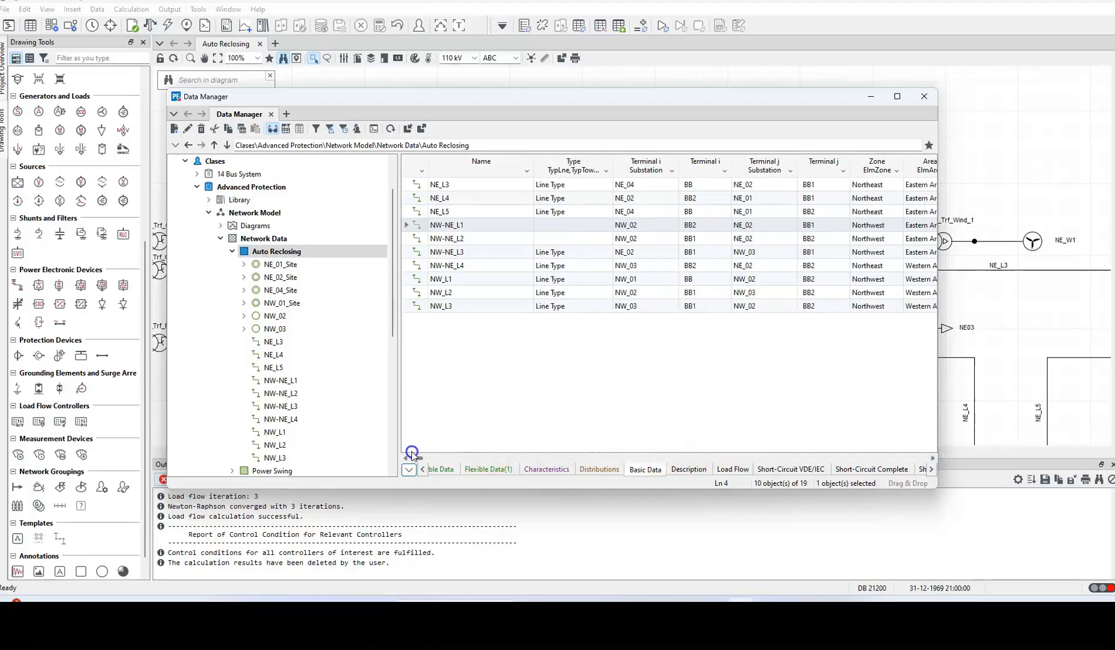
left_click(422, 225)
right_click(423, 228)
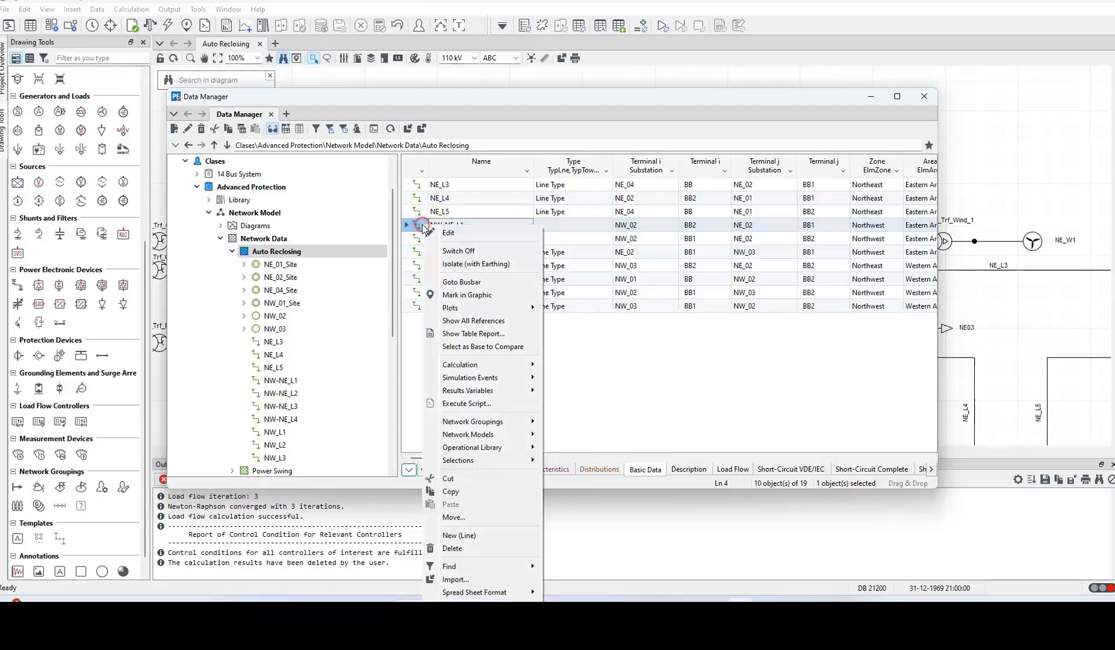
left_click(505, 591)
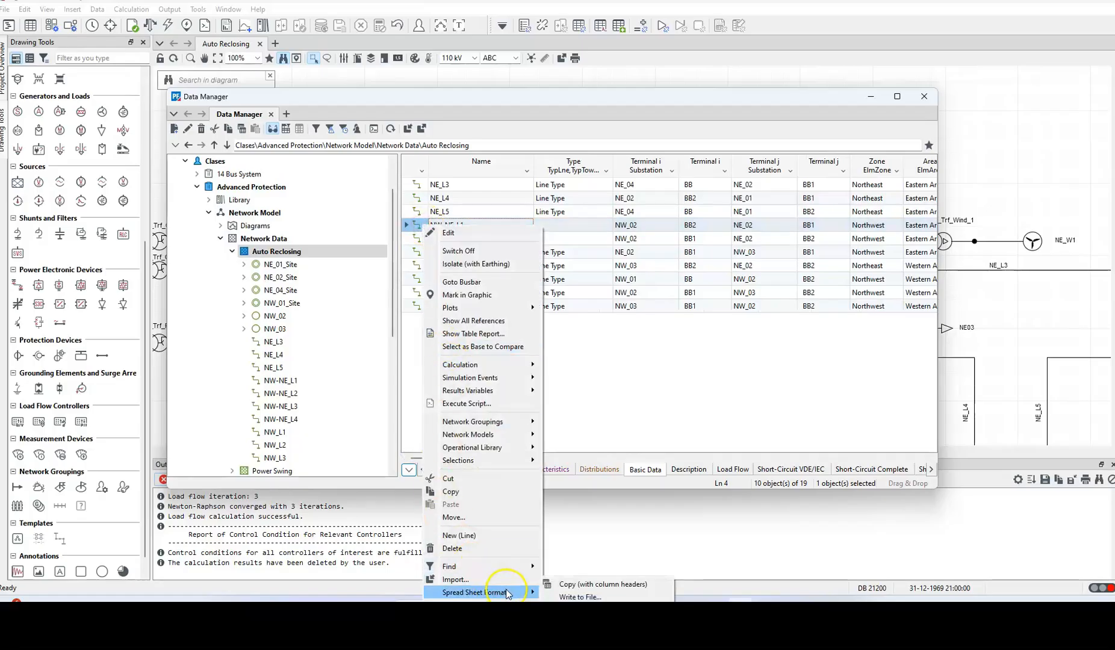
left_click(572, 586)
Switch to the Excel calculation workbook and clear the old line data in B54:O56 of the Líneas sheet.
left_click(714, 614)
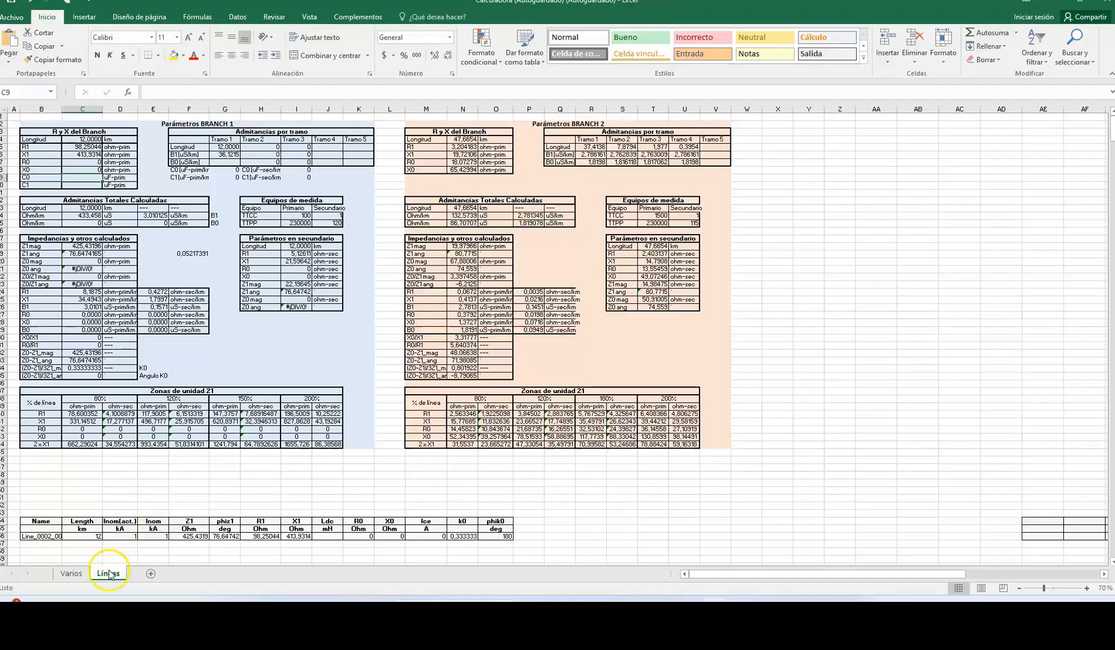
left_click(13, 5)
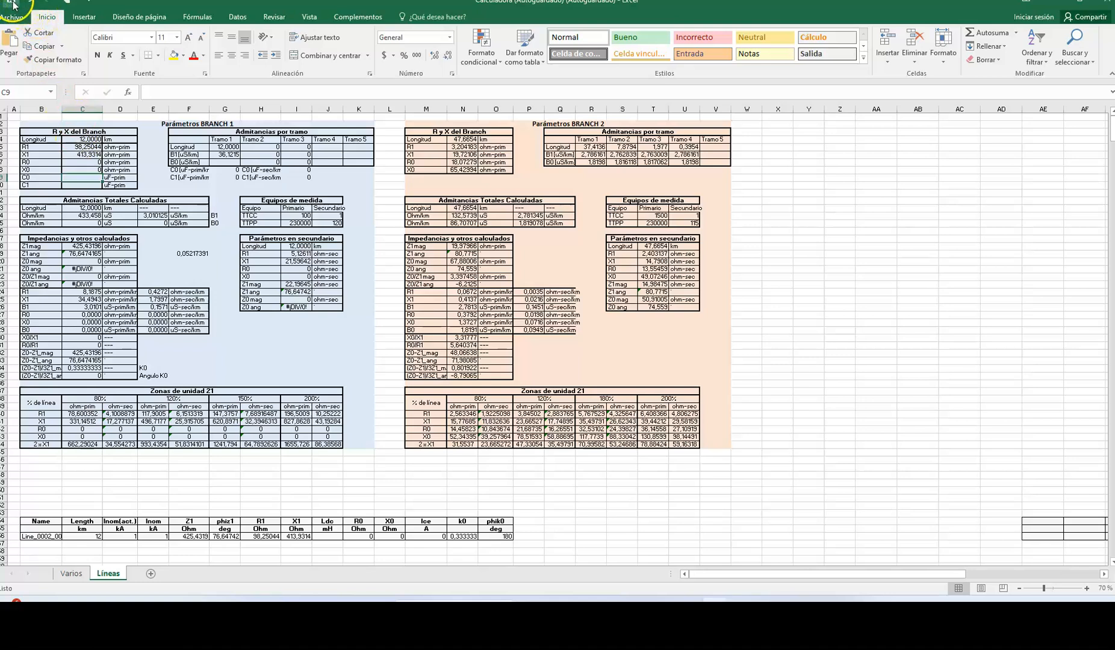
left_click(96, 460)
left_click(49, 521)
left_click_drag(93, 522, 489, 535)
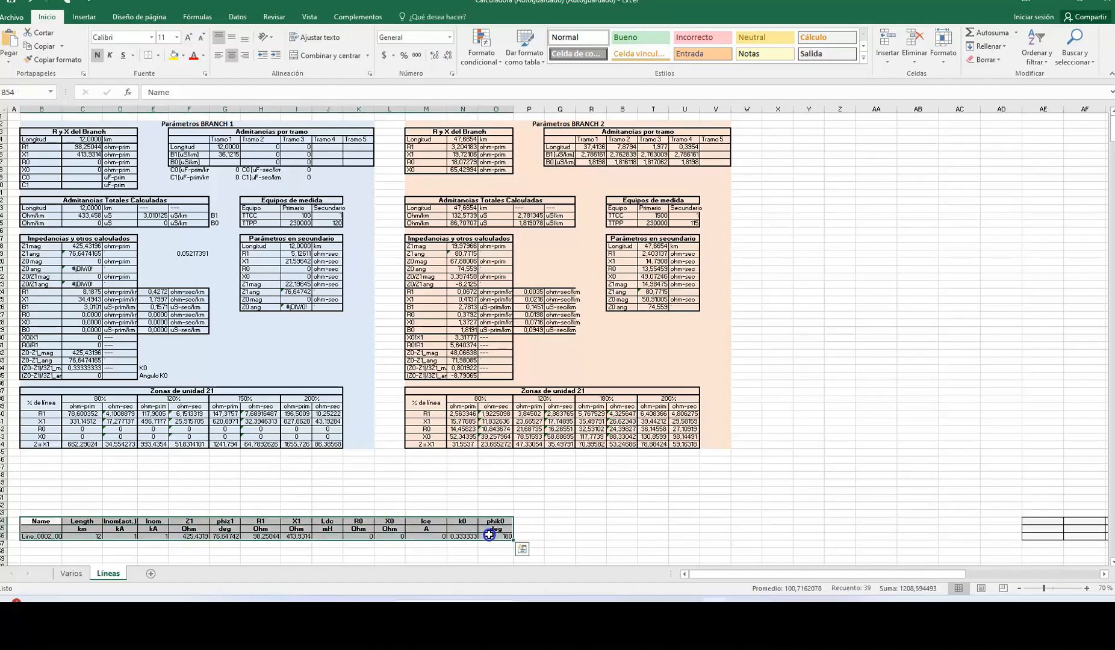
key("Delete")
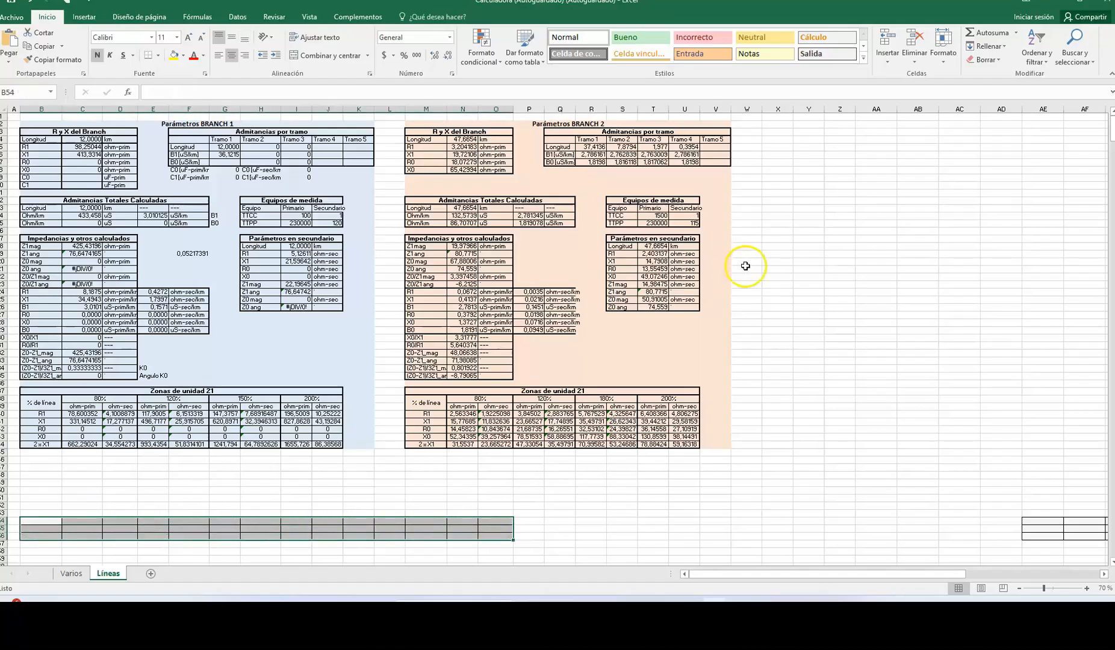
Paste the copied line data at cell Y4 and delete columns Z to AJ, from Type through Meteo Station.
left_click(800, 147)
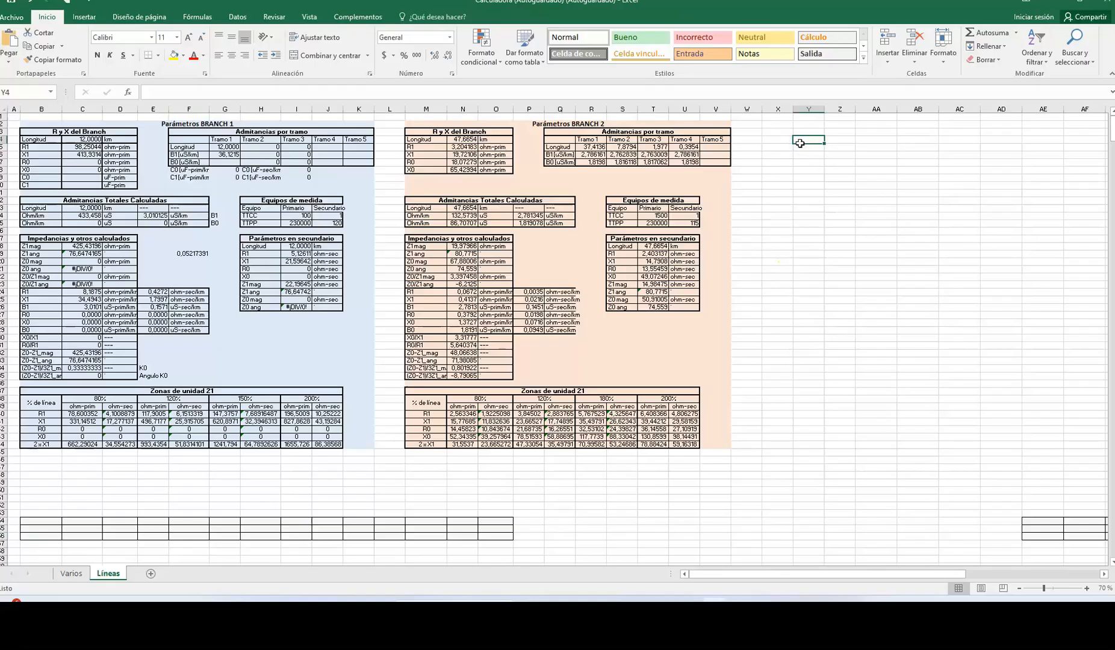
key("ctrl+v")
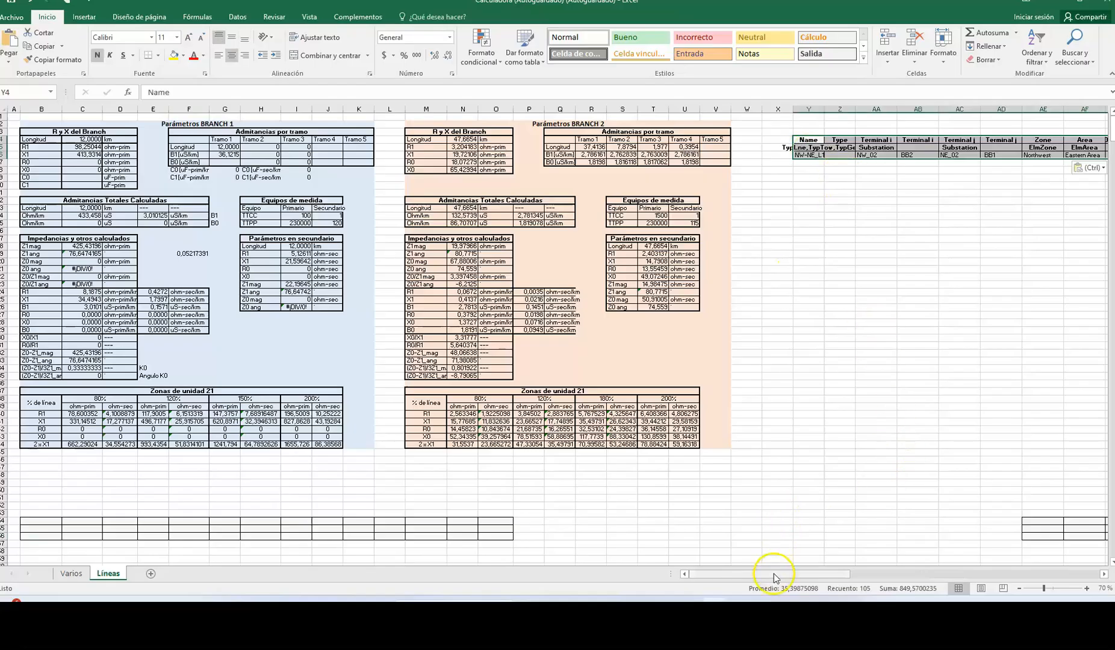
left_click_drag(780, 578, 854, 576)
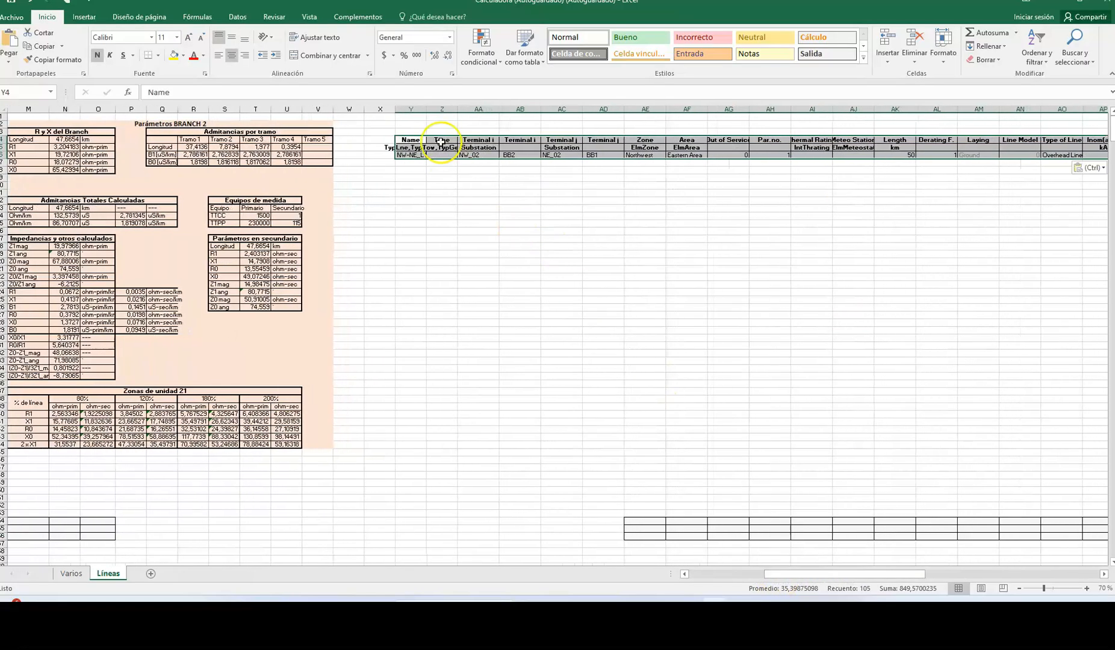
left_click_drag(442, 107, 840, 109)
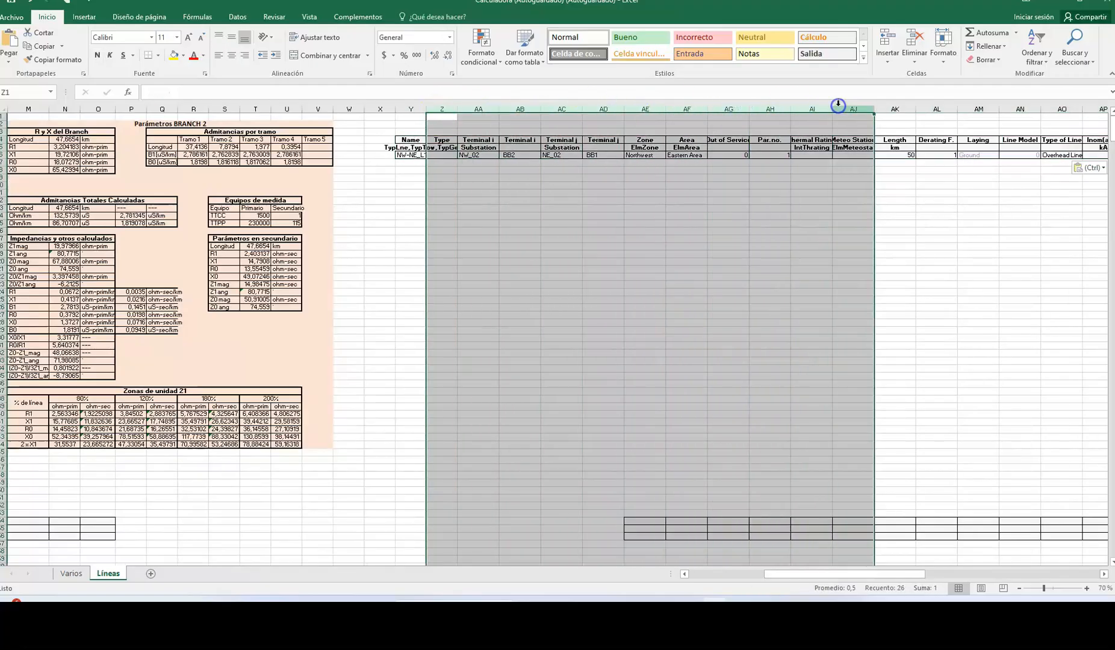
right_click(840, 109)
left_click(860, 202)
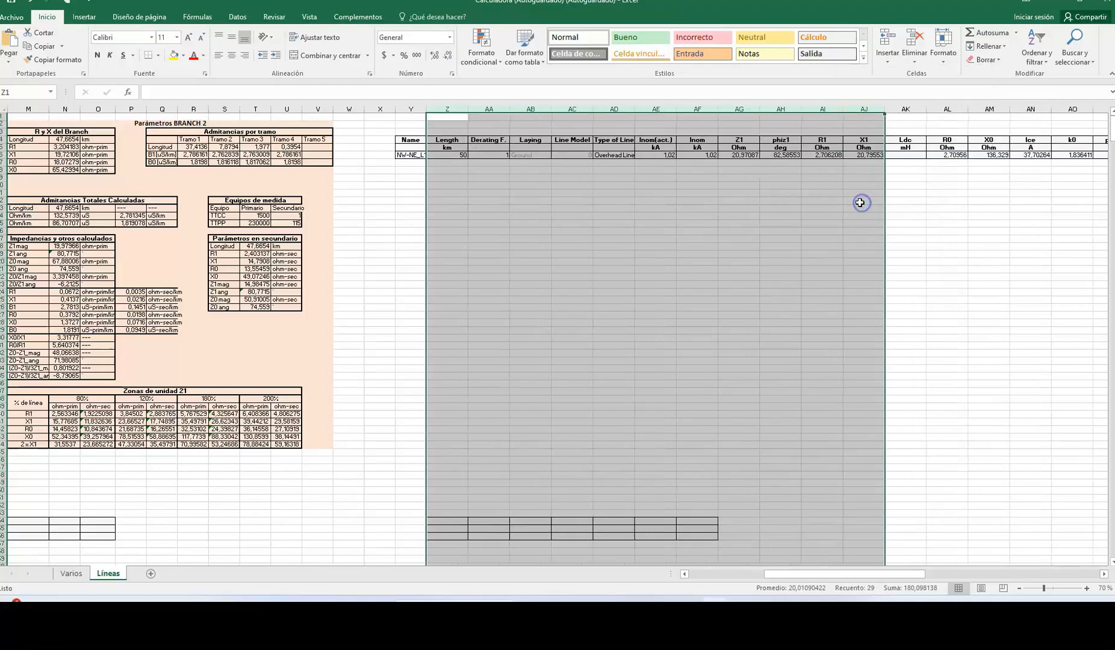
Delete the pasted columns from Derating Factor through Inom(act.), and the Ldc column.
left_click(530, 198)
left_click_drag(495, 108, 646, 107)
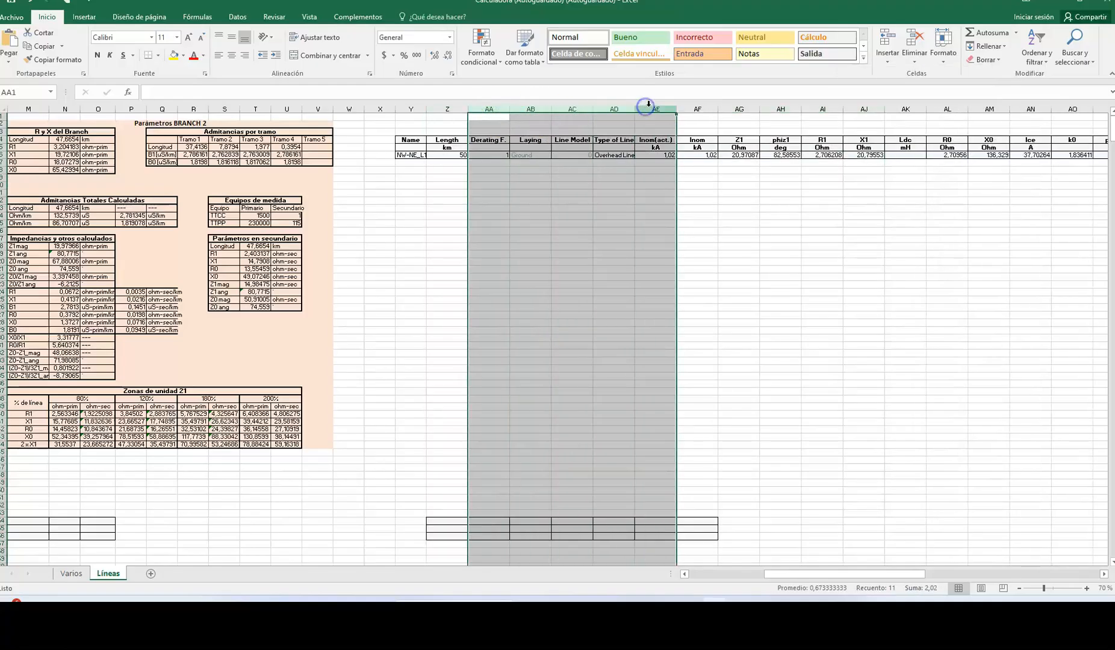
right_click(649, 108)
left_click(681, 201)
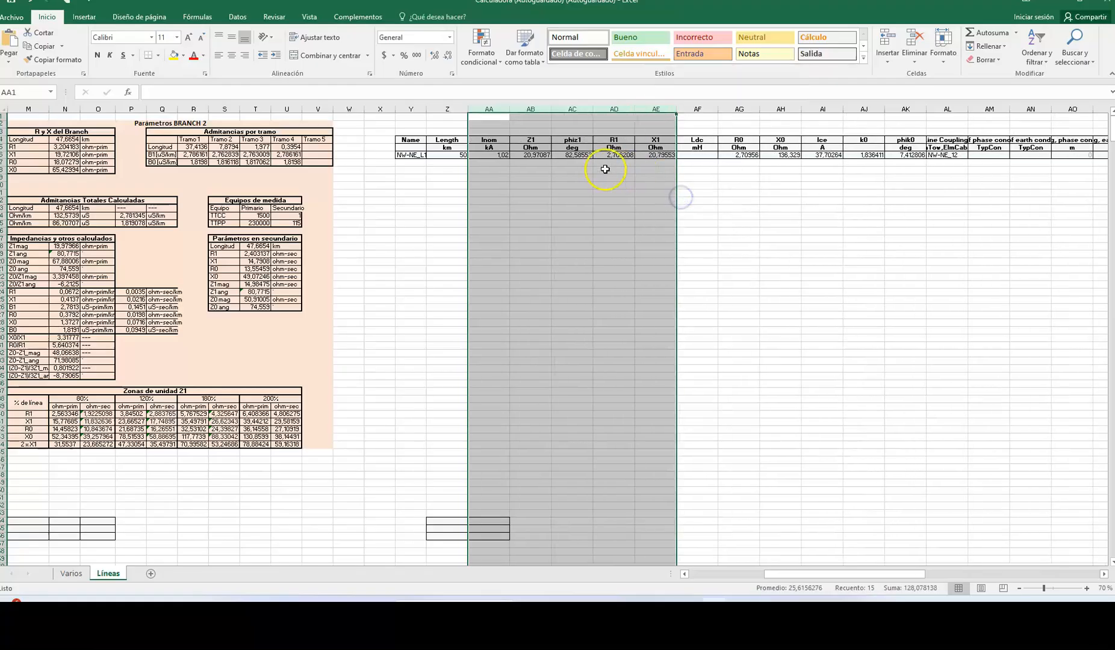
left_click(698, 107)
right_click(698, 108)
left_click(721, 201)
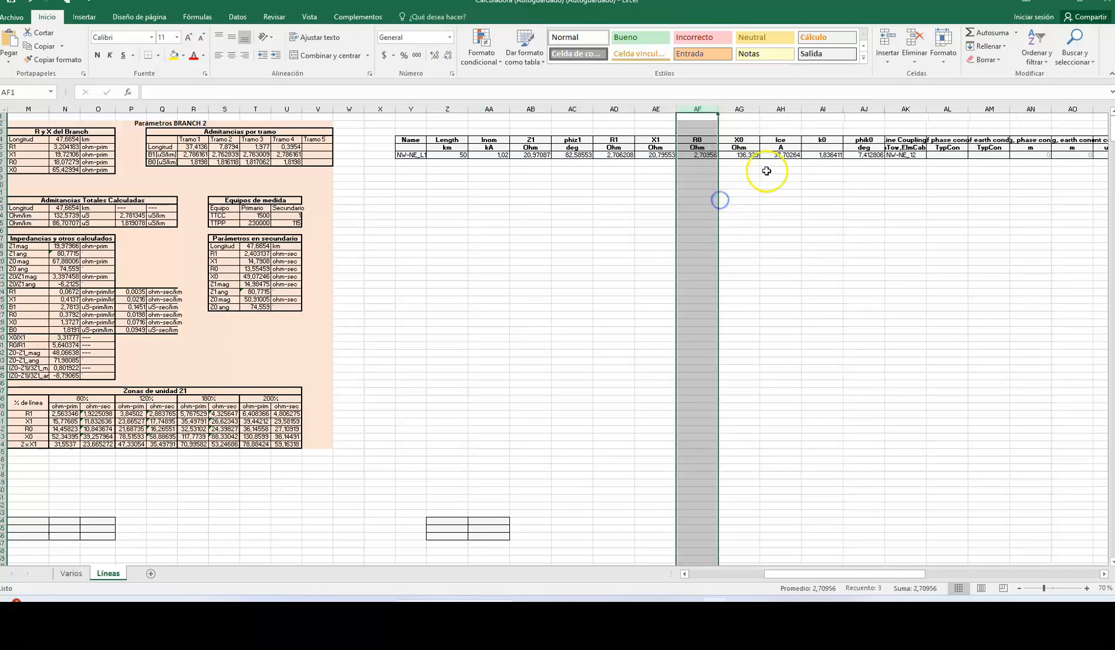
Delete columns AK to AW, the unneeded pasted columns following phik0.
left_click_drag(896, 107, 623, 110)
right_click(623, 110)
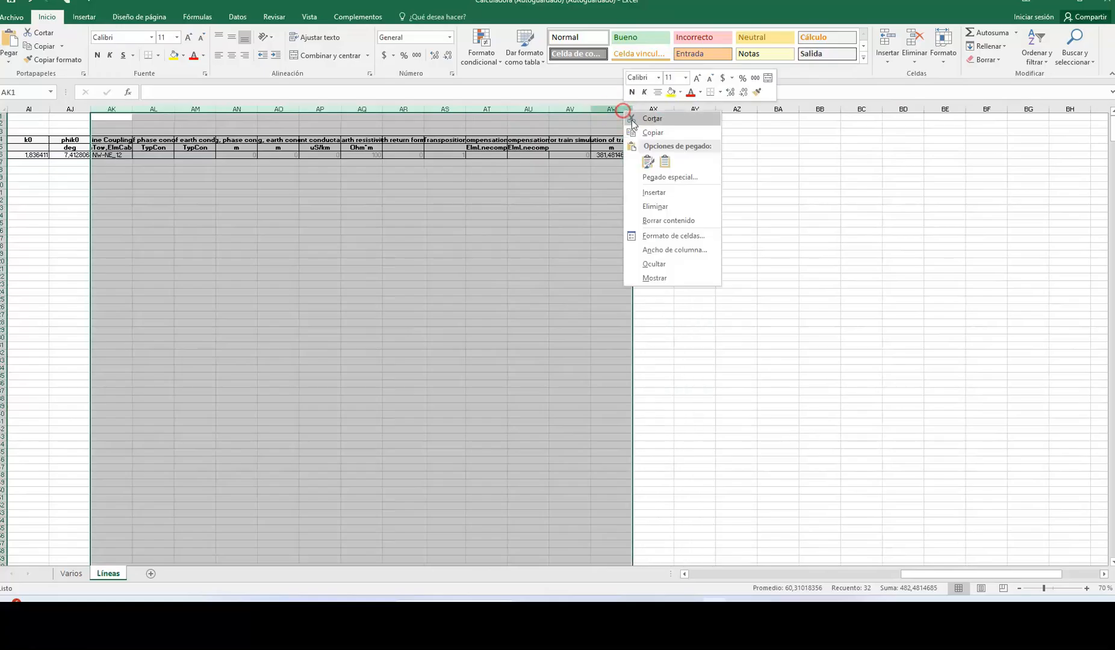
left_click(652, 205)
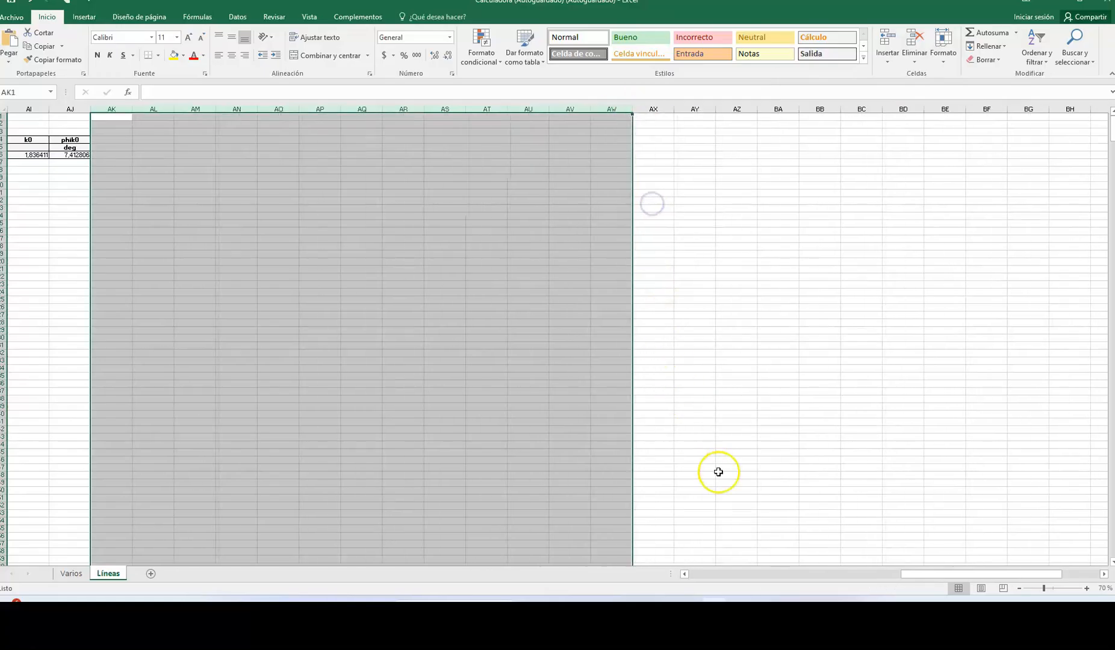
Hide columns M to V, which hold the BRANCH 2 parameters.
left_click_drag(915, 572, 627, 589)
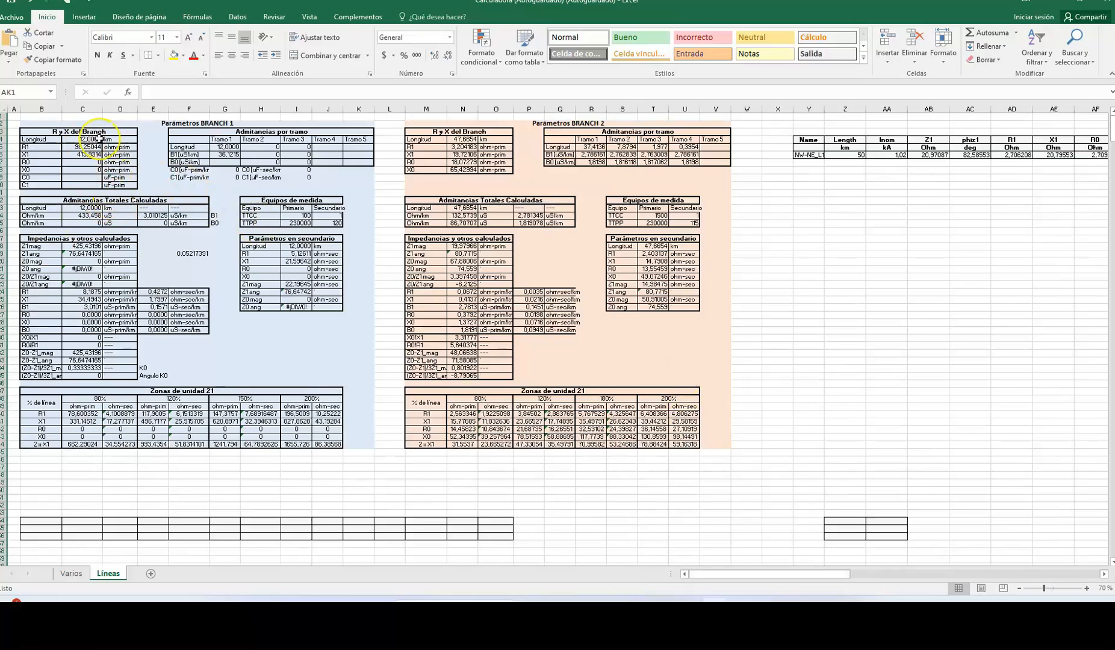
left_click_drag(412, 104, 715, 105)
right_click(715, 107)
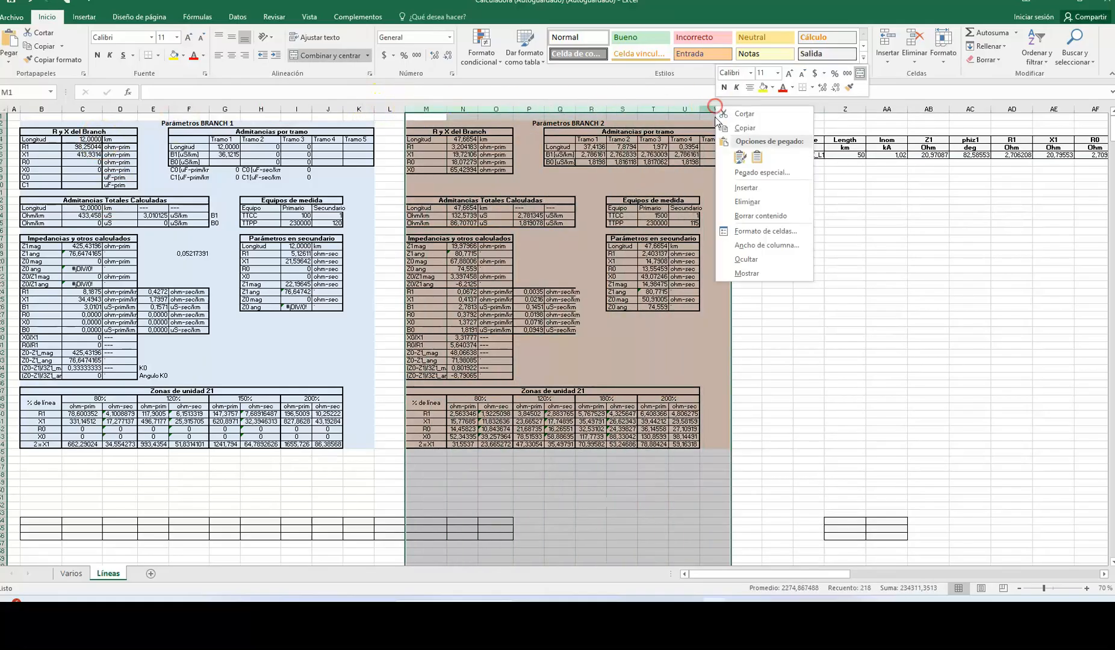
left_click(740, 258)
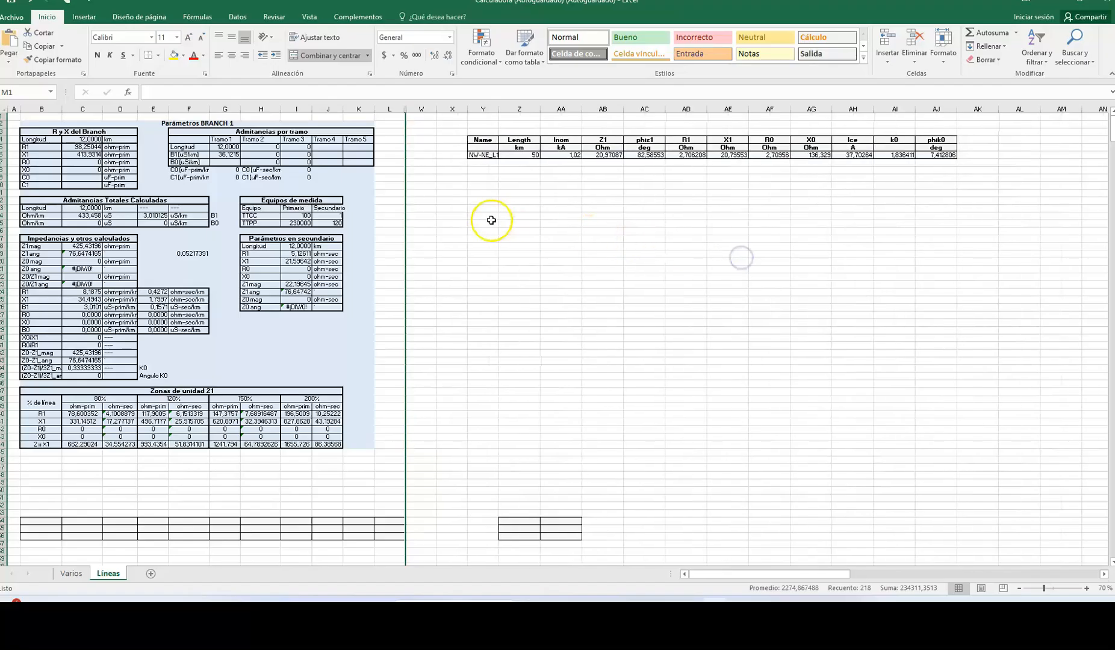
Set the BRANCH 1 length to 50 km and R1 to 2,706208 ohm-prim in the R y X del Branch table.
scroll(602, 391, "up", 1)
left_click_drag(737, 573, 693, 568)
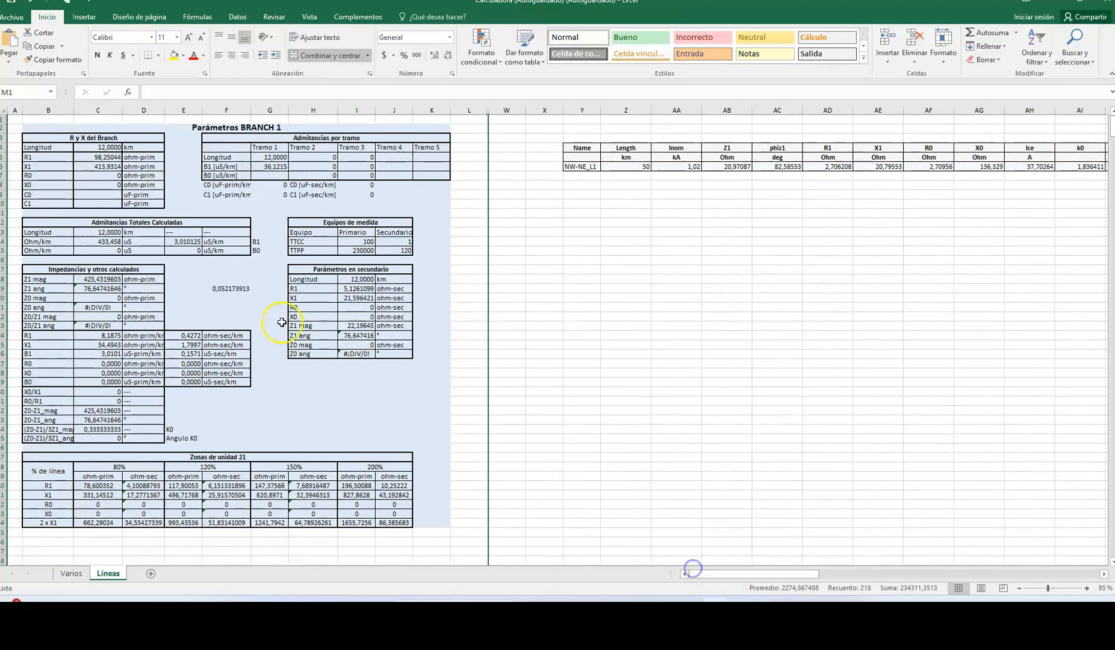
left_click(96, 142)
type("50")
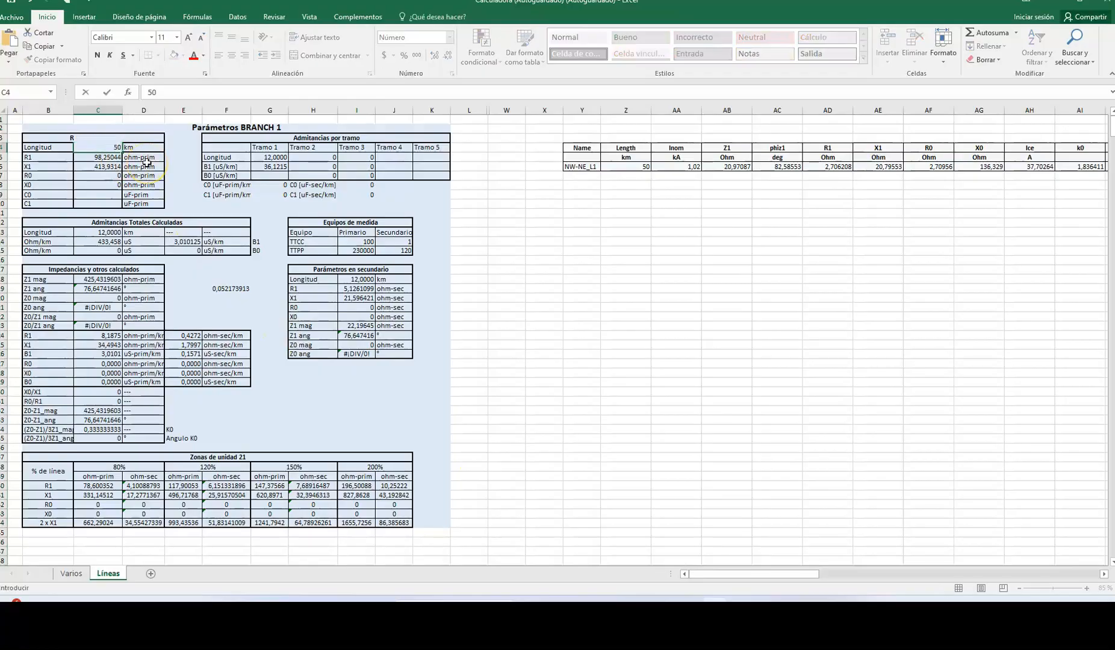
key("Return")
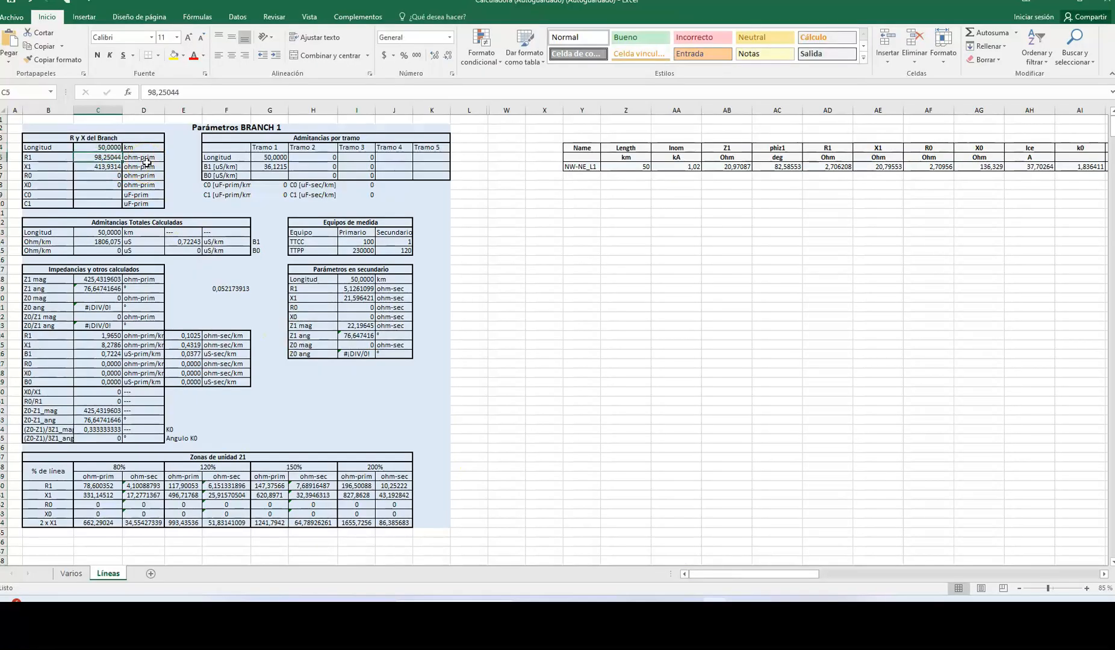
type("2,7062")
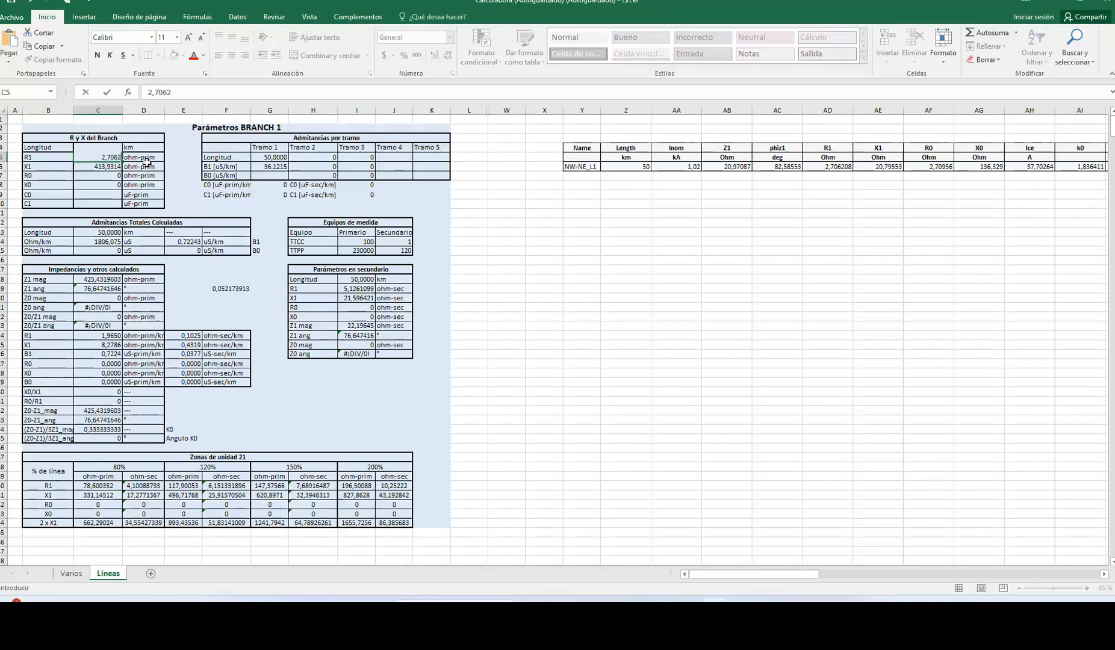
type("08")
key("Return")
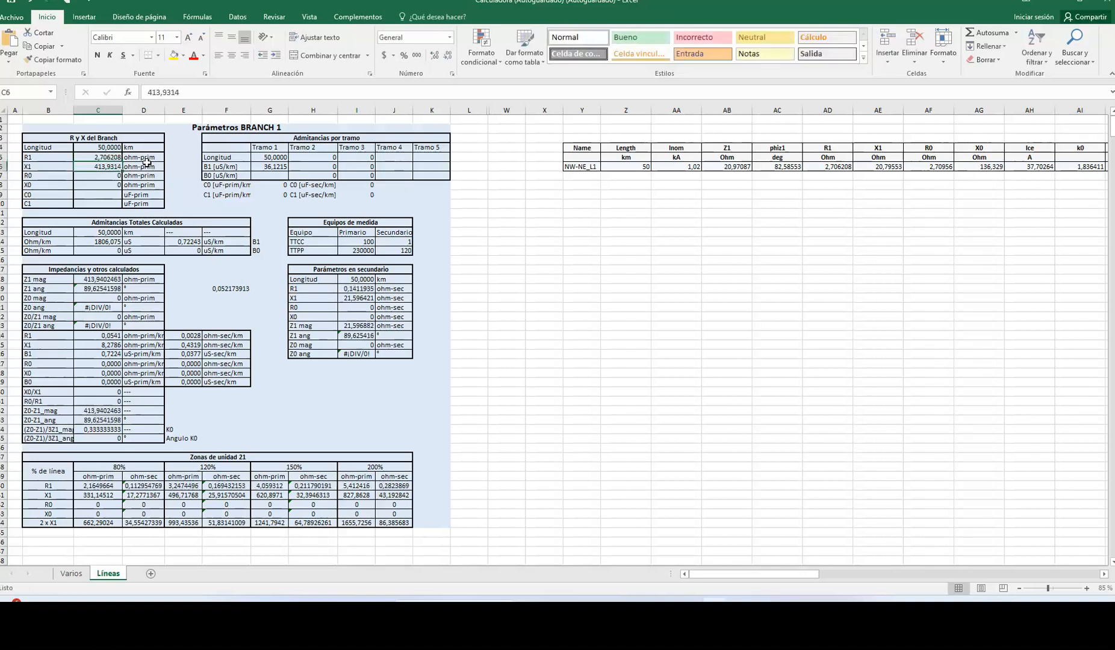
Set BRANCH 1's X1 to 20,79553, R0 to 2,70956 and X0 to 136,329 ohm-prim.
type("20,79553")
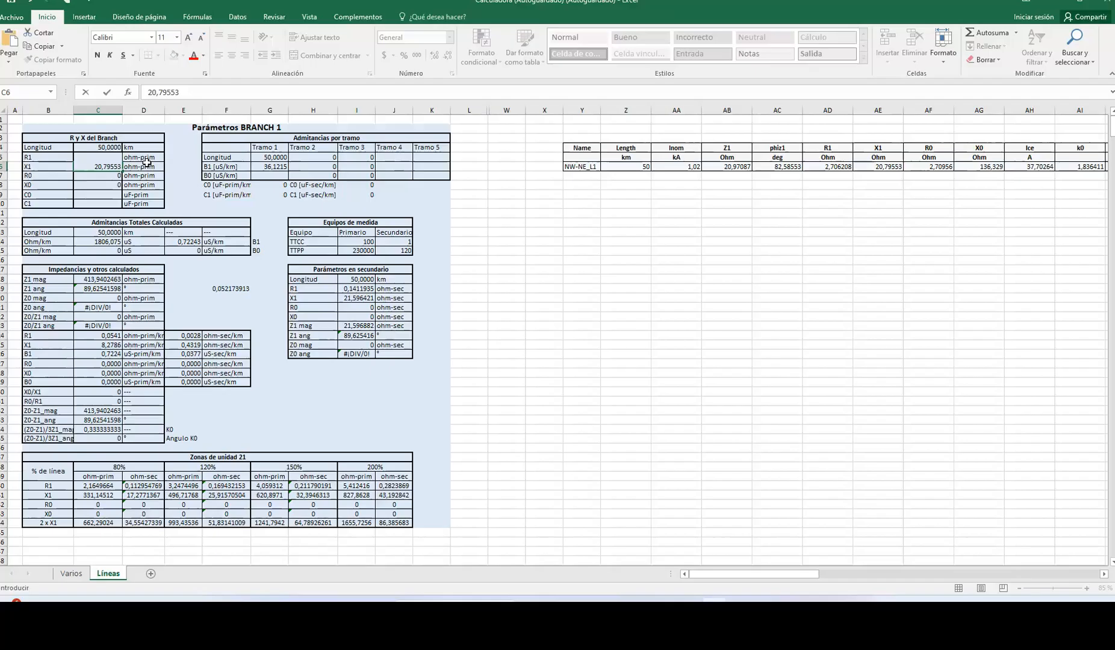
key("Return")
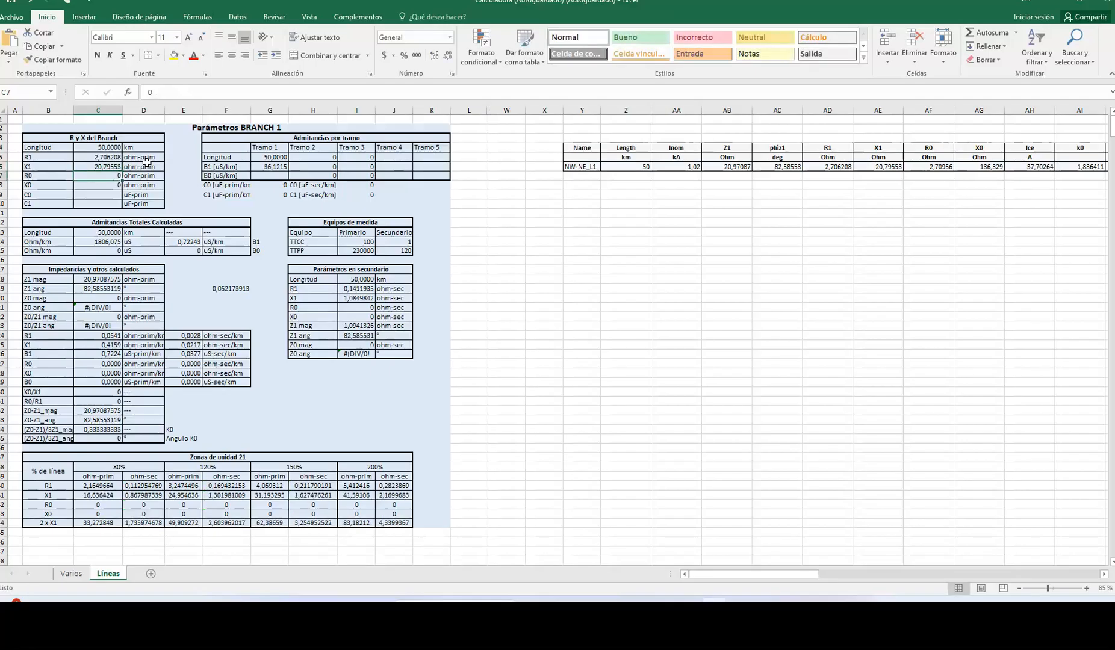
type("2")
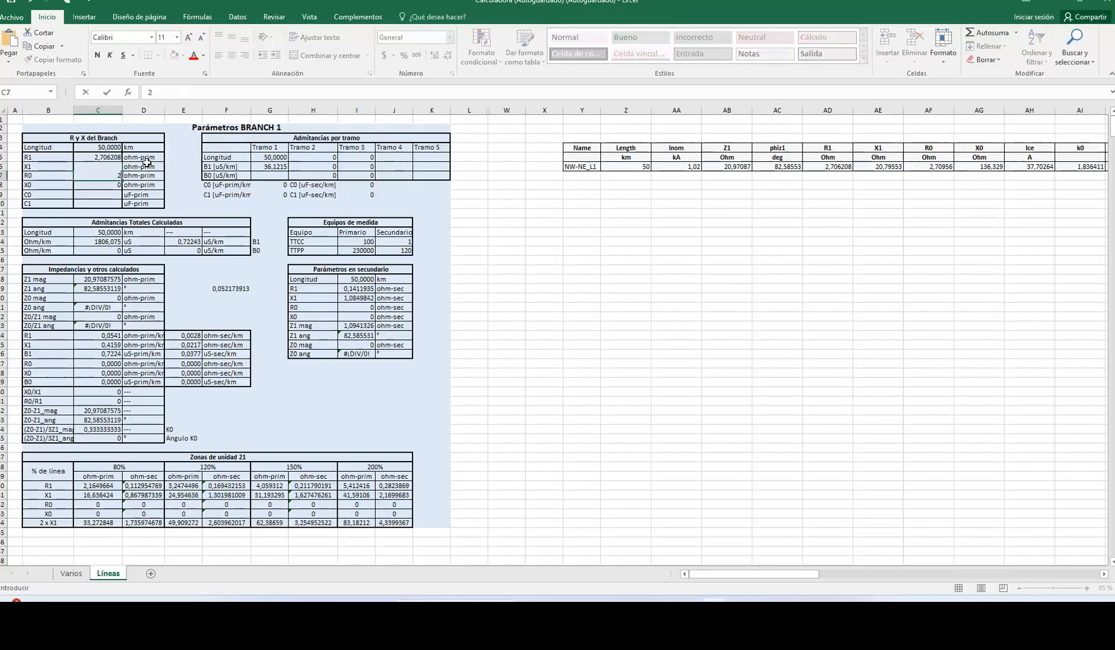
type(",70956")
key("Return")
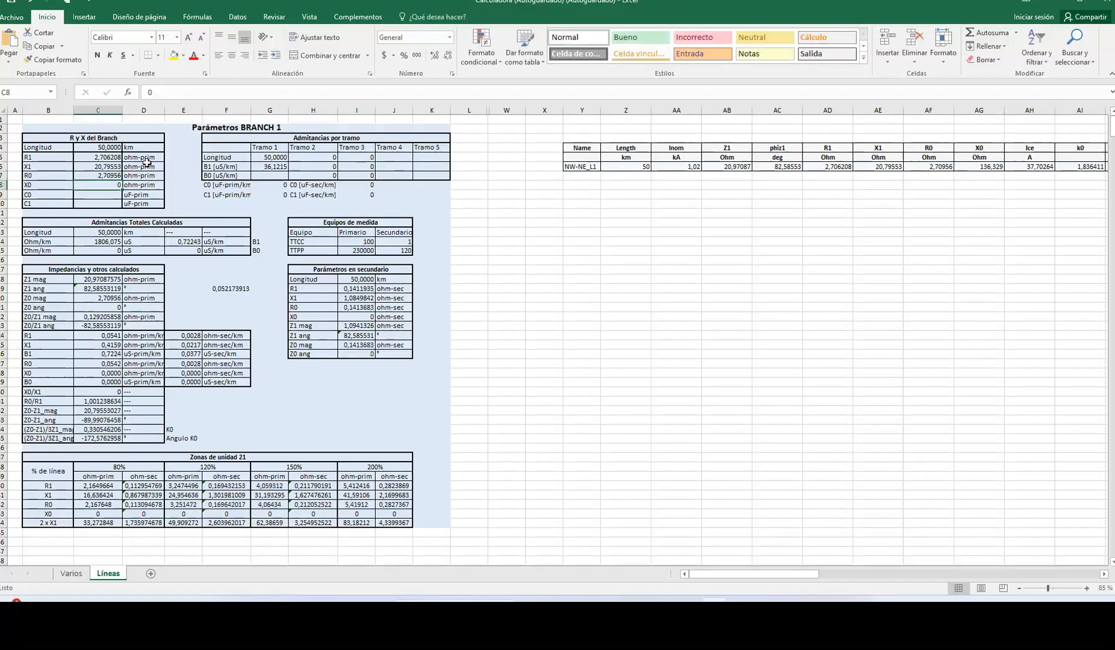
type("136,32")
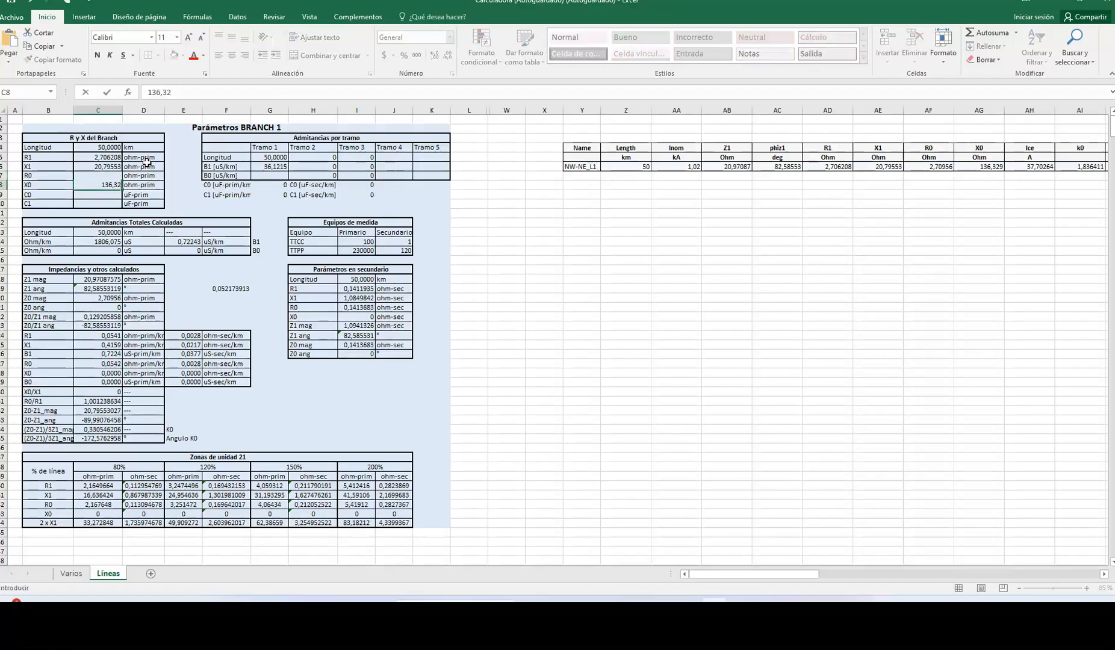
type("9")
key("Return")
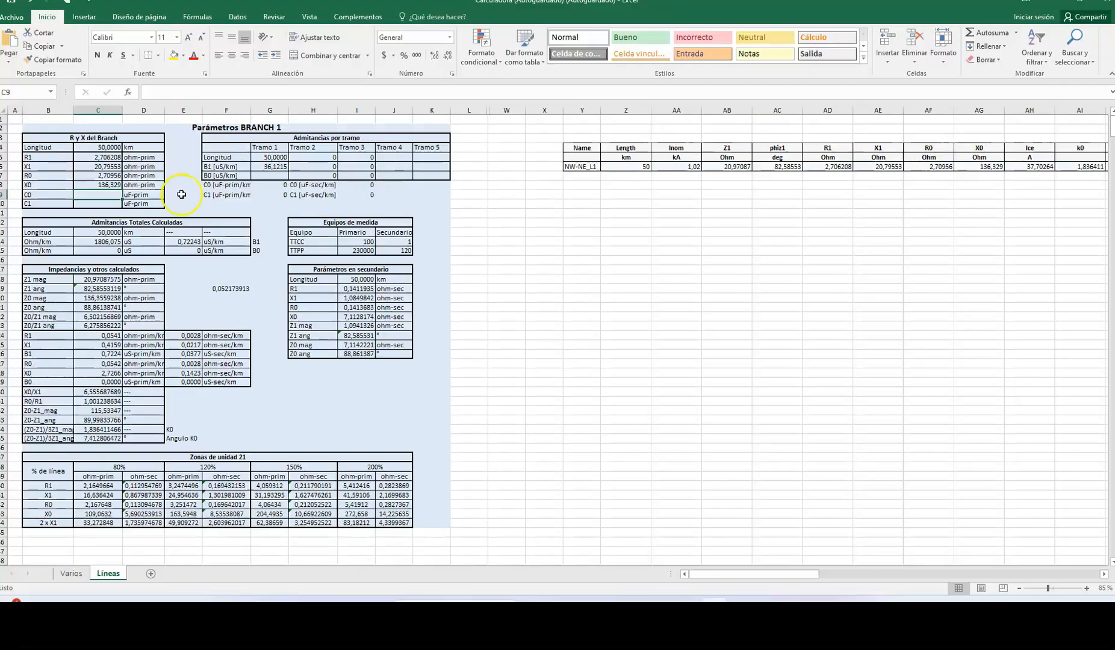
Set the TTCC primary to 250 and secondary to 5 in the Equipos de medida table.
left_click(350, 240)
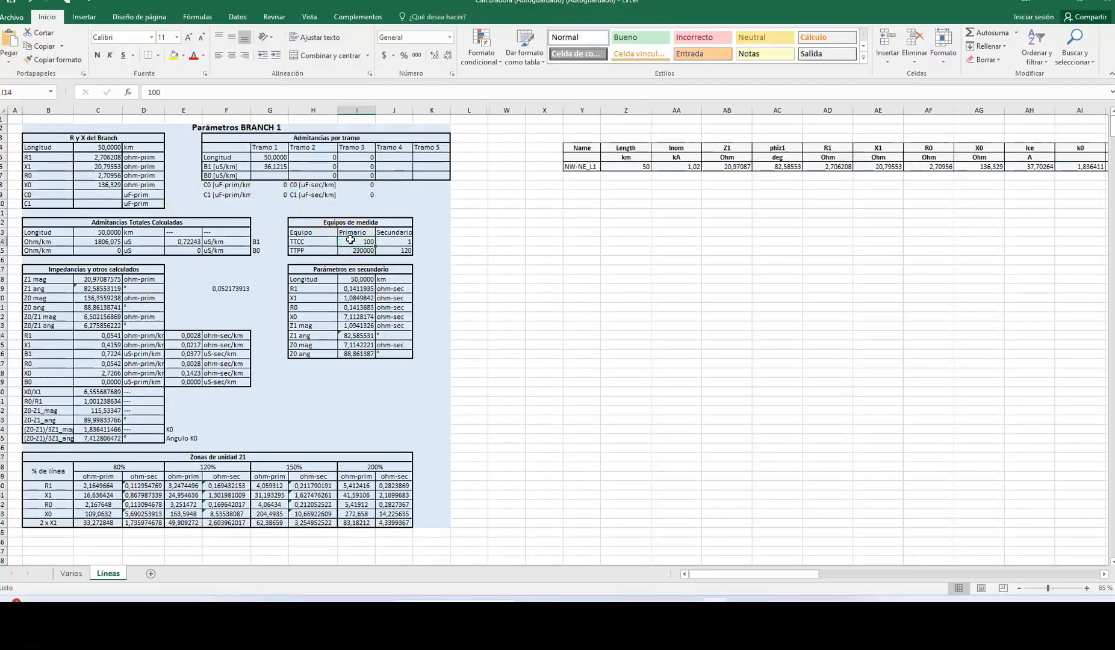
type("250")
key("Tab")
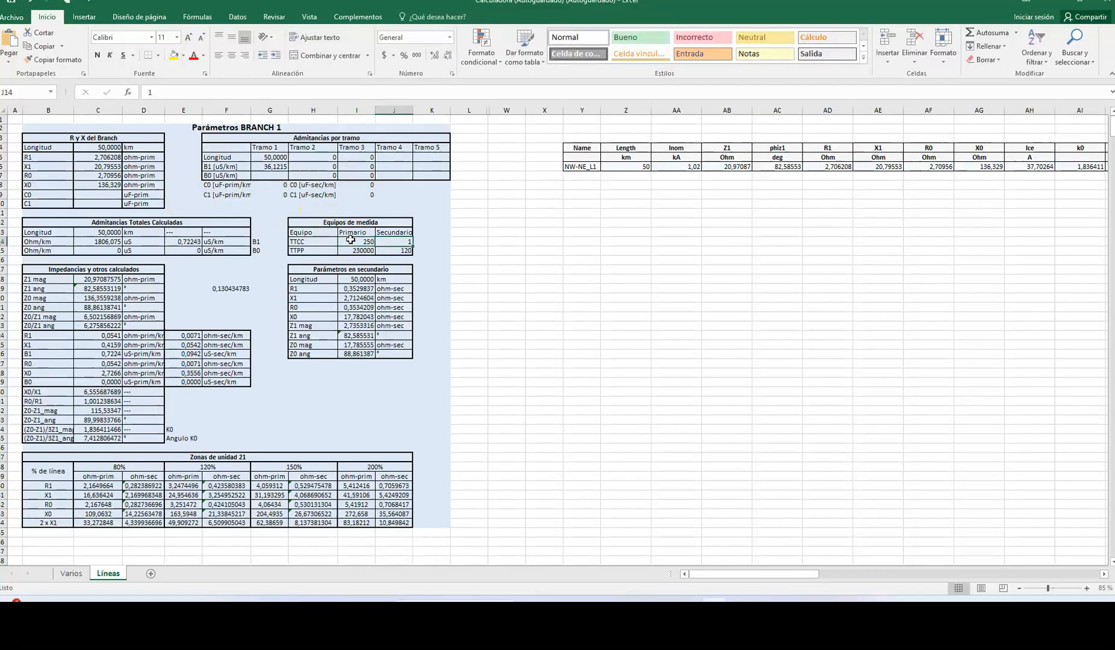
type("5")
key("Tab")
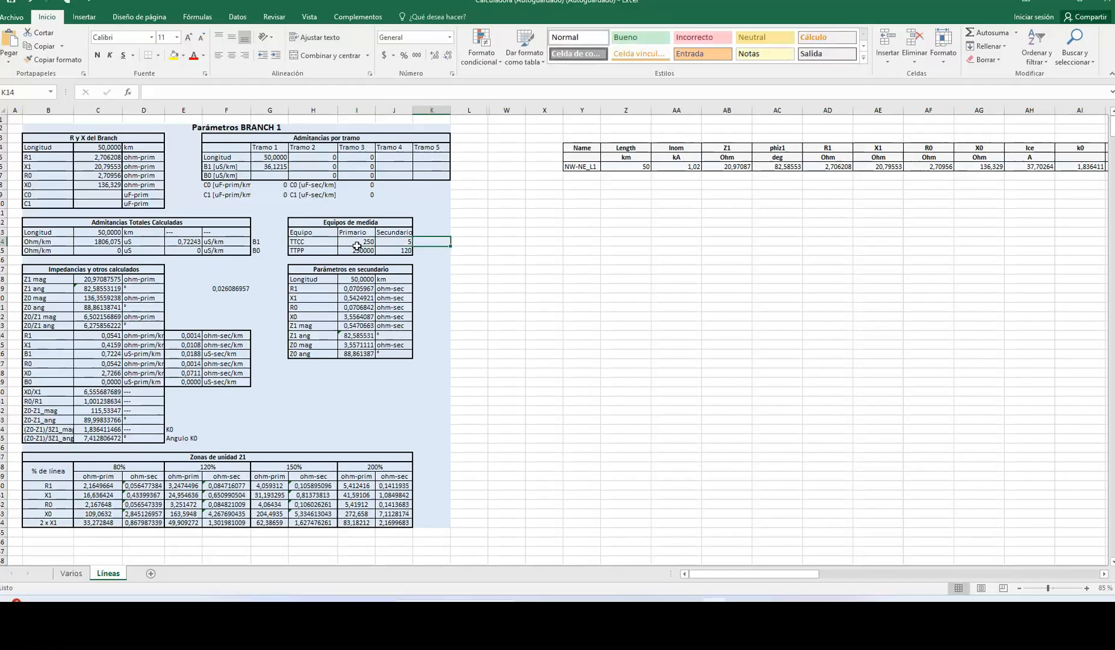
Set the TTPP primary to 400000 in the Equipos de medida table.
left_click(357, 250)
type("40")
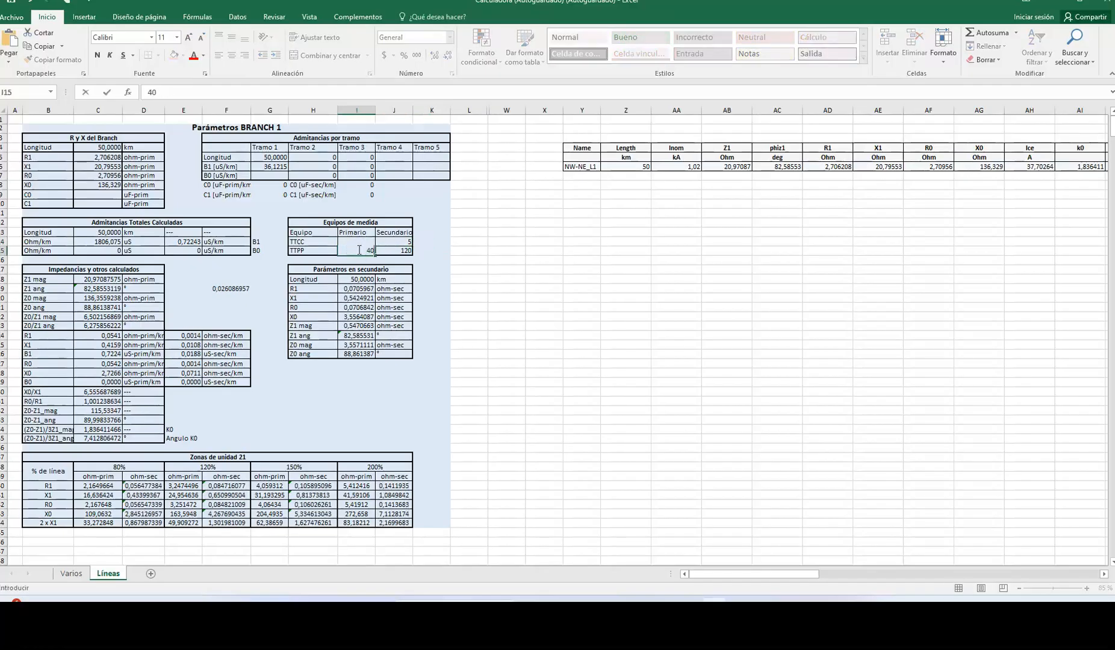
type("0000")
left_click(397, 250)
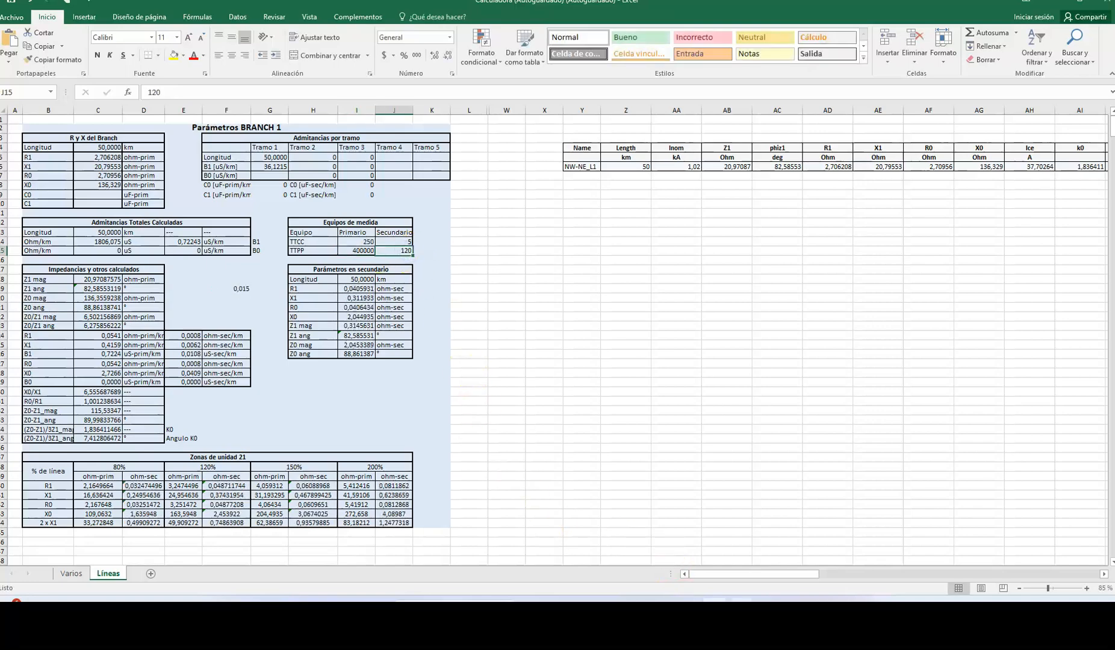
Switch to PowerFactory and check the primary and secondary taps of voltage transformer TP_B1 at the B1 end of NW-NE_L1.
key("alt+Tab")
left_click(918, 93)
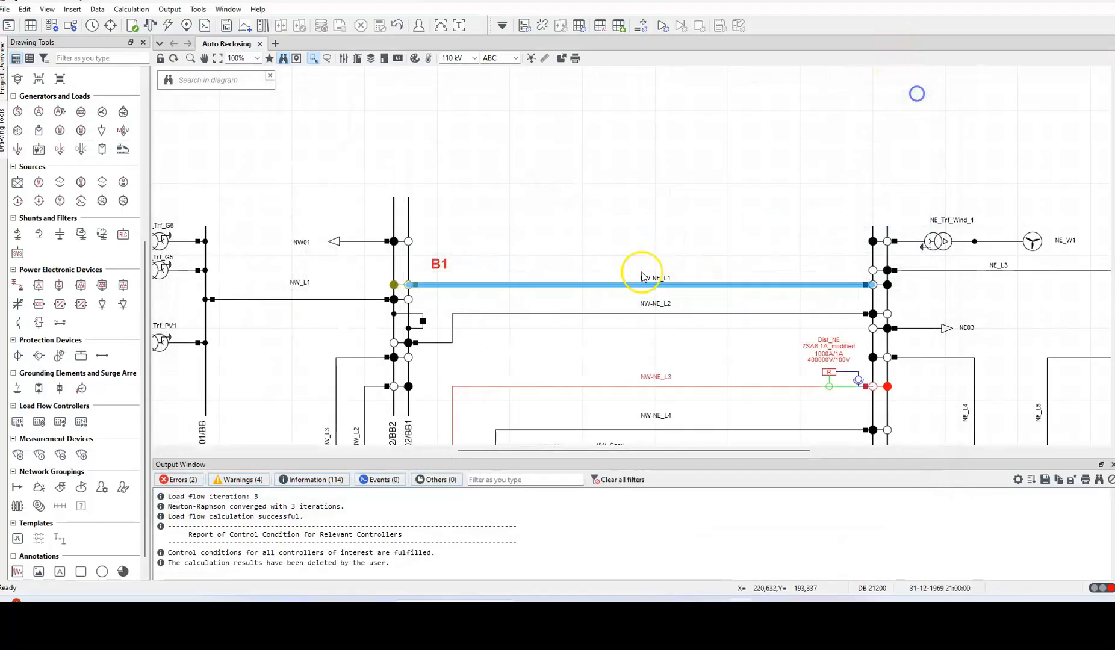
right_click(411, 284)
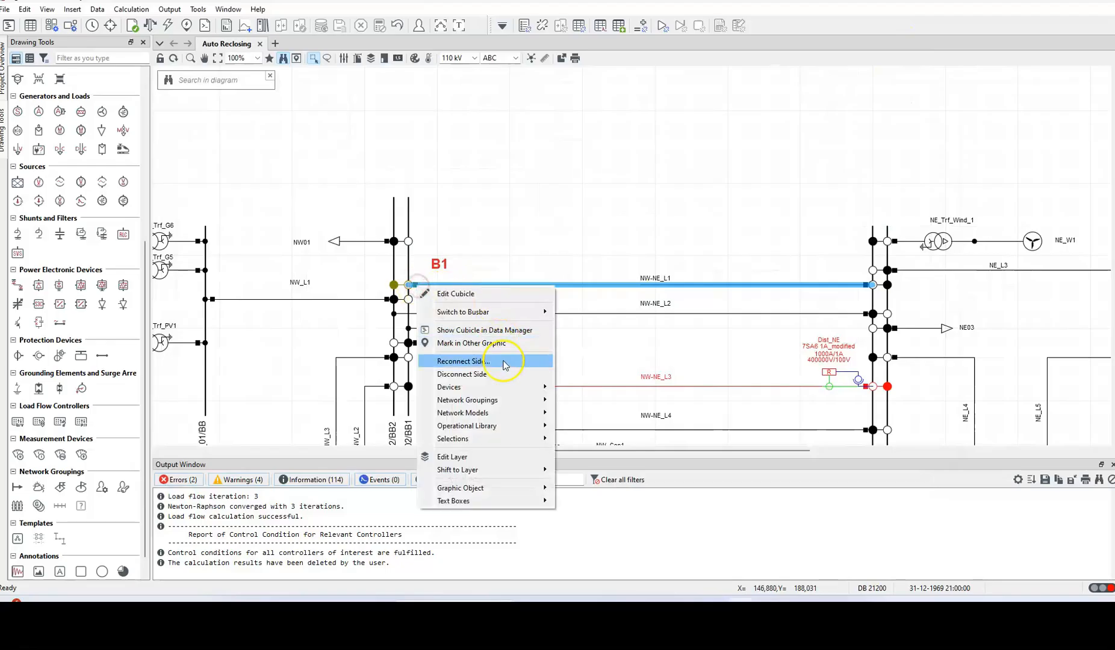
left_click(511, 387)
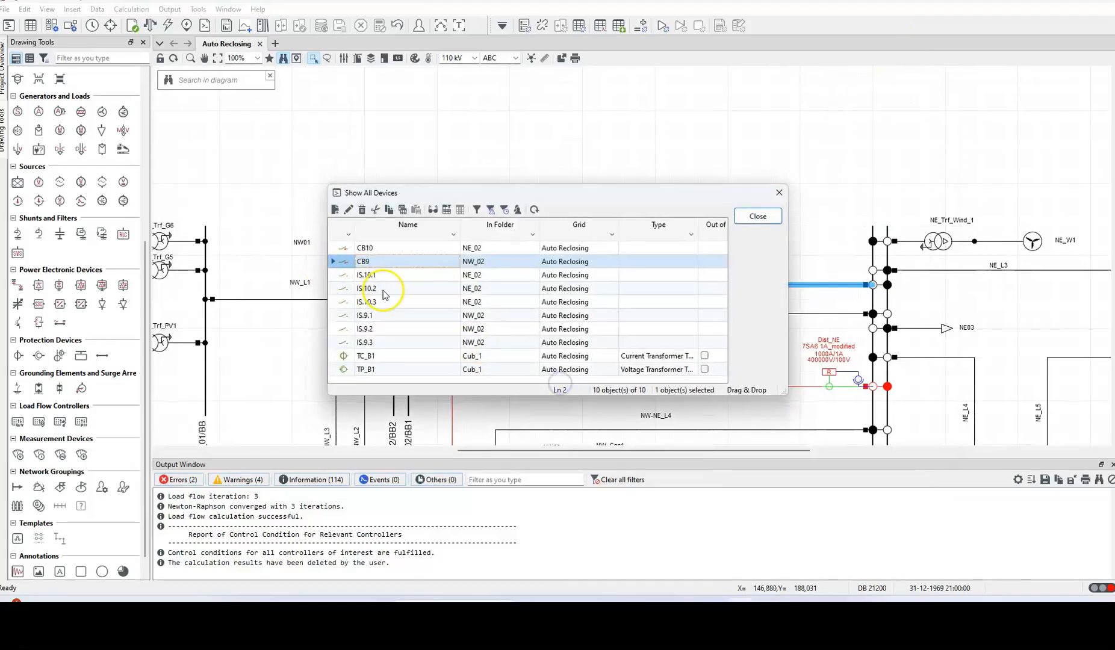
left_click(350, 372)
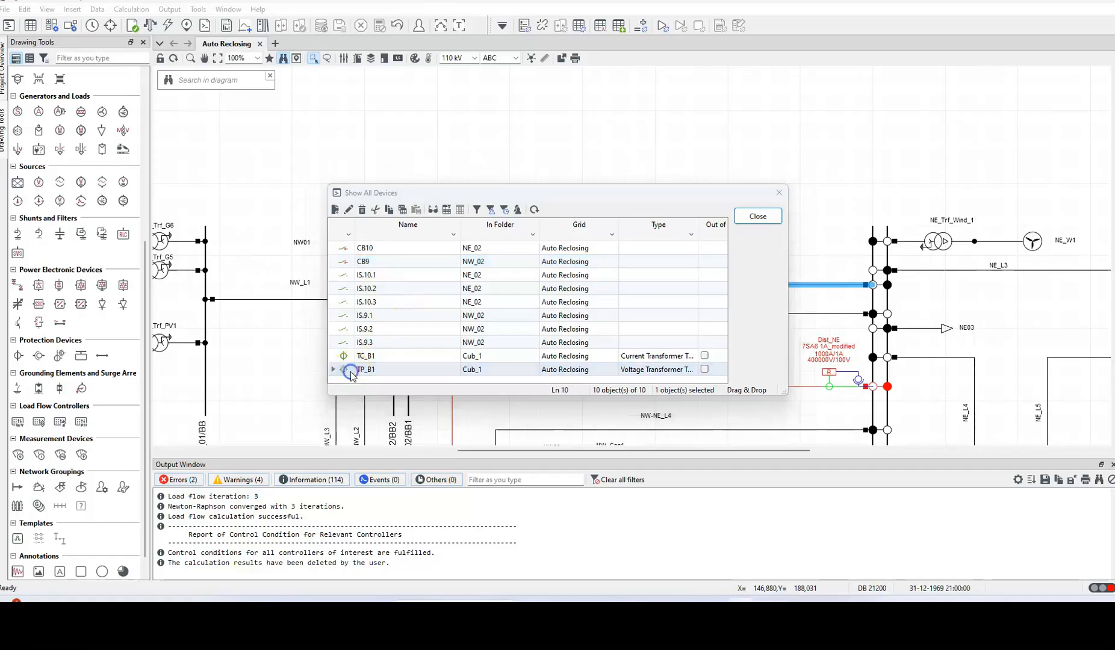
double_click(351, 372)
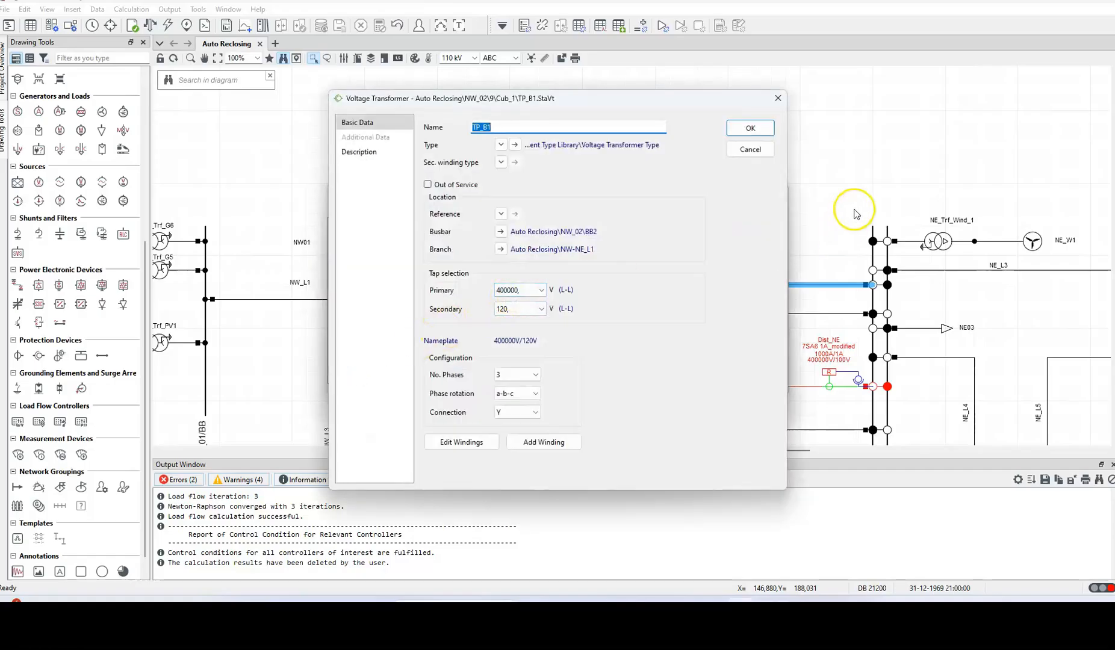
left_click(777, 98)
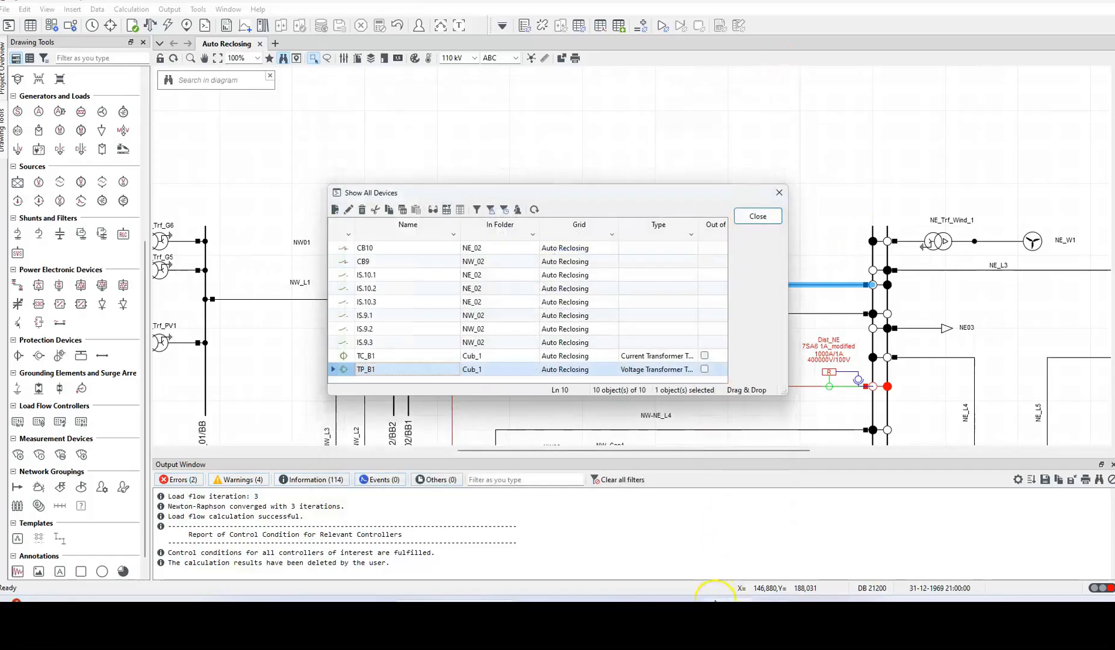
left_click(765, 213)
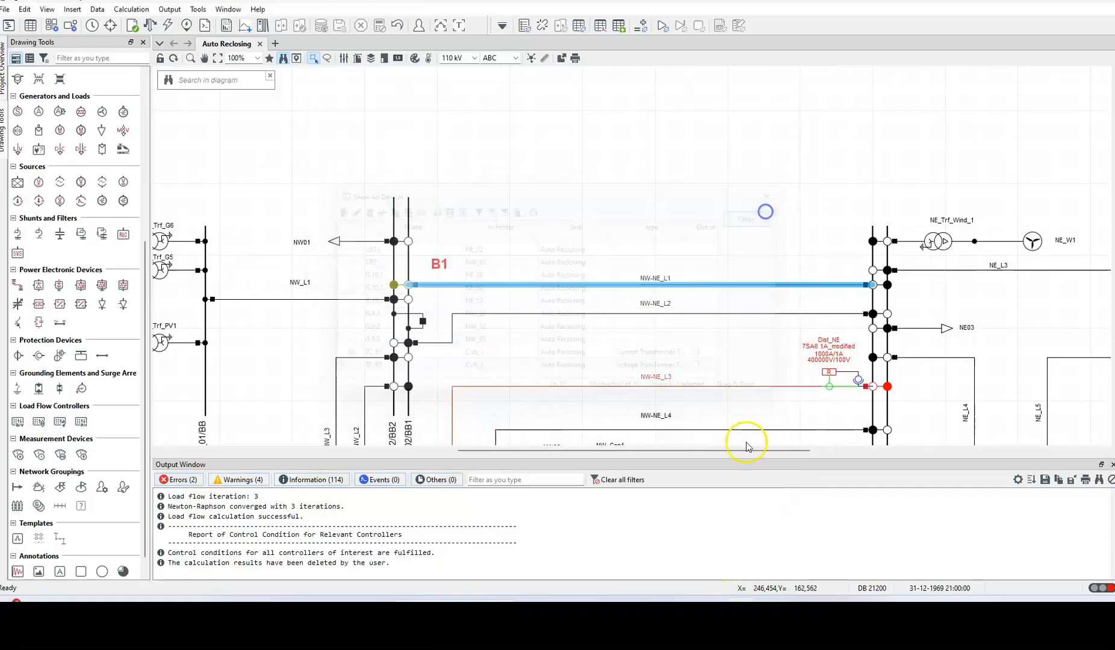
Switch back to Excel and compare the calculated BRANCH 1 impedances and K0 with the NW-NE_L1 line data table.
left_click(738, 600)
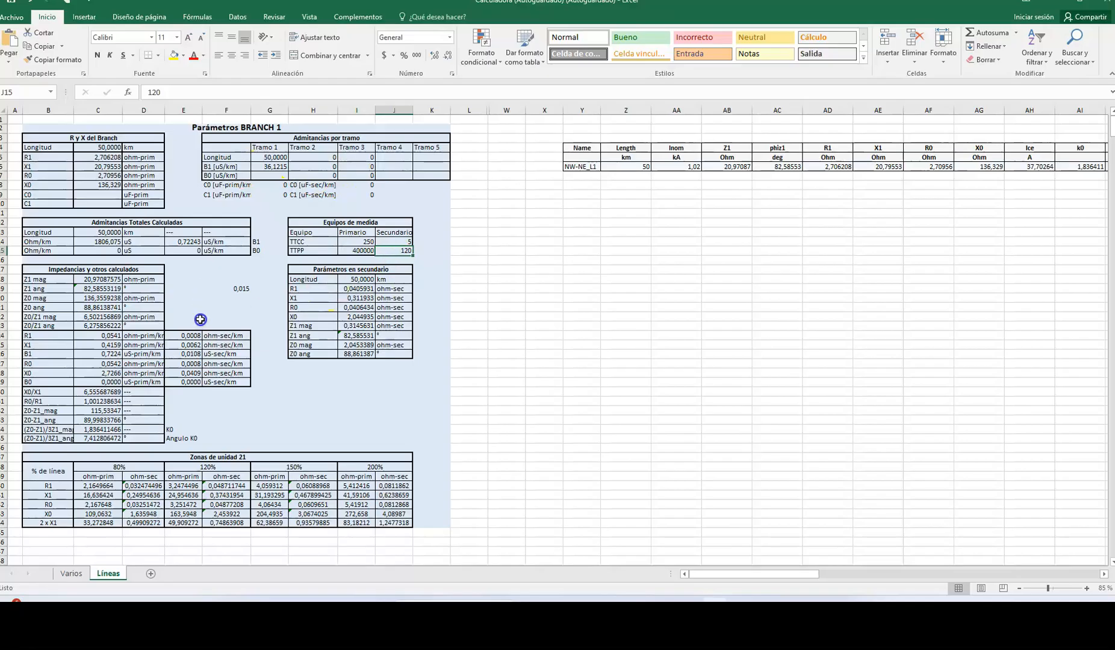
scroll(200, 320, "down", 2)
scroll(202, 316, "up", 1)
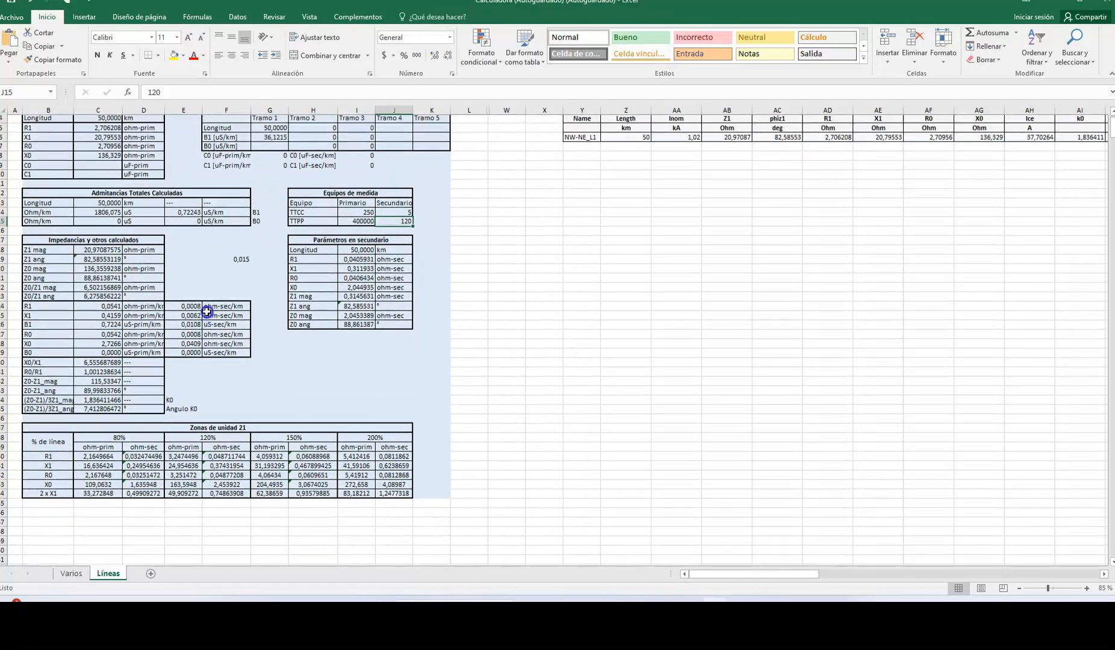
scroll(203, 314, "up", 1)
scroll(191, 325, "down", 1)
scroll(161, 392, "up", 1)
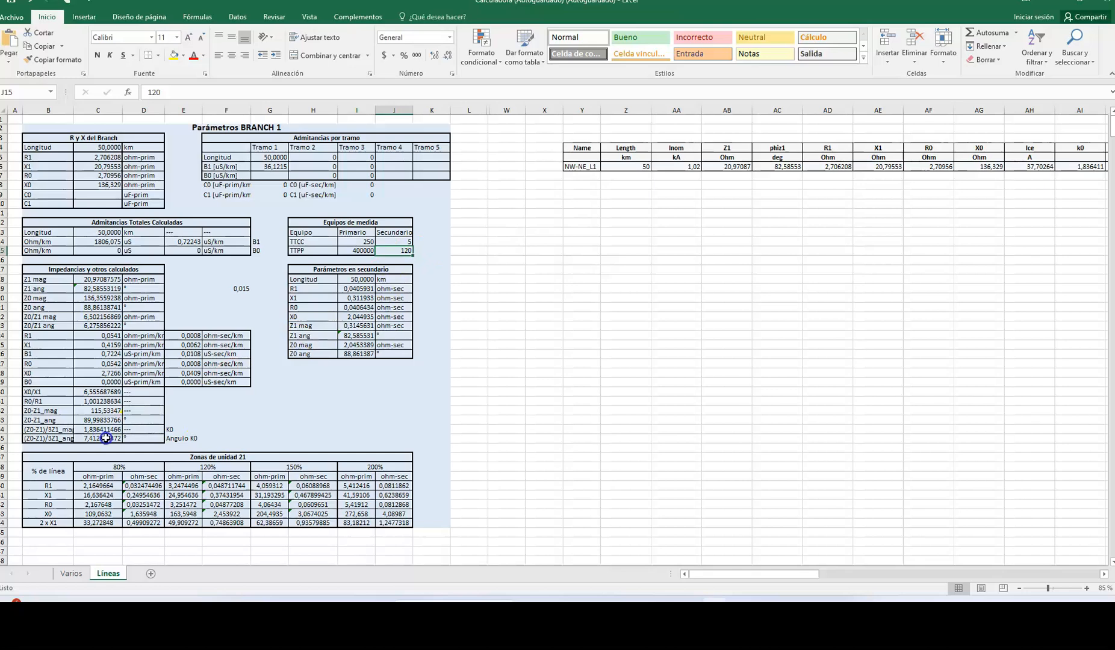
left_click_drag(780, 573, 841, 570)
left_click_drag(676, 145, 720, 163)
left_click(727, 288)
left_click_drag(765, 572, 627, 572)
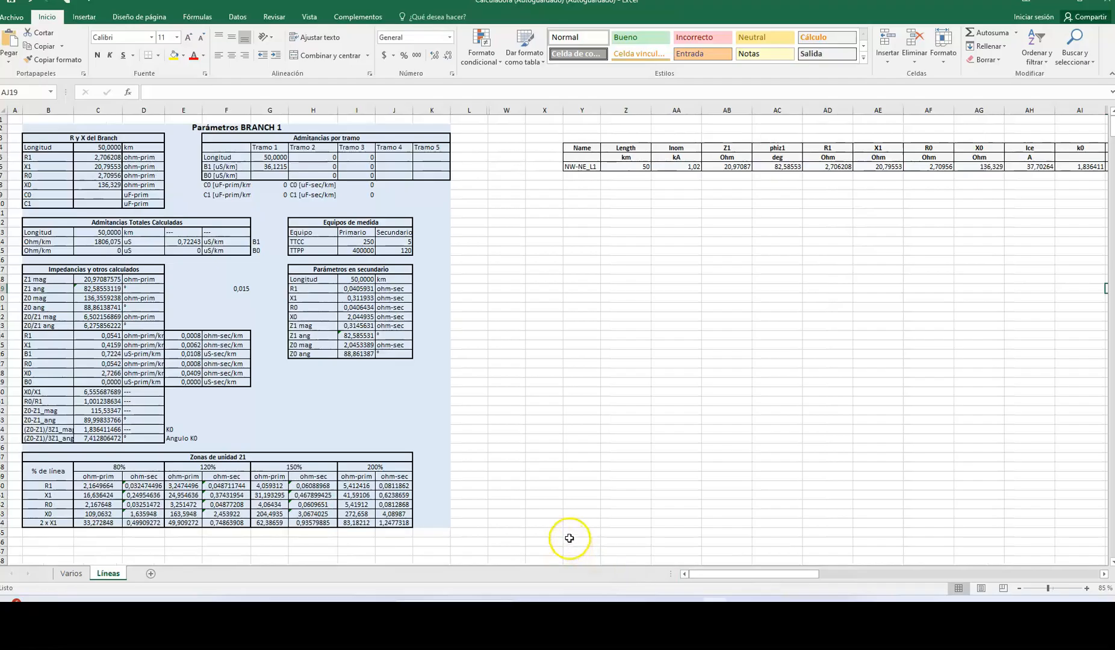
Arrange the Excel sheet and the PowerFactory window side by side on the screen.
mouse_move(740, 601)
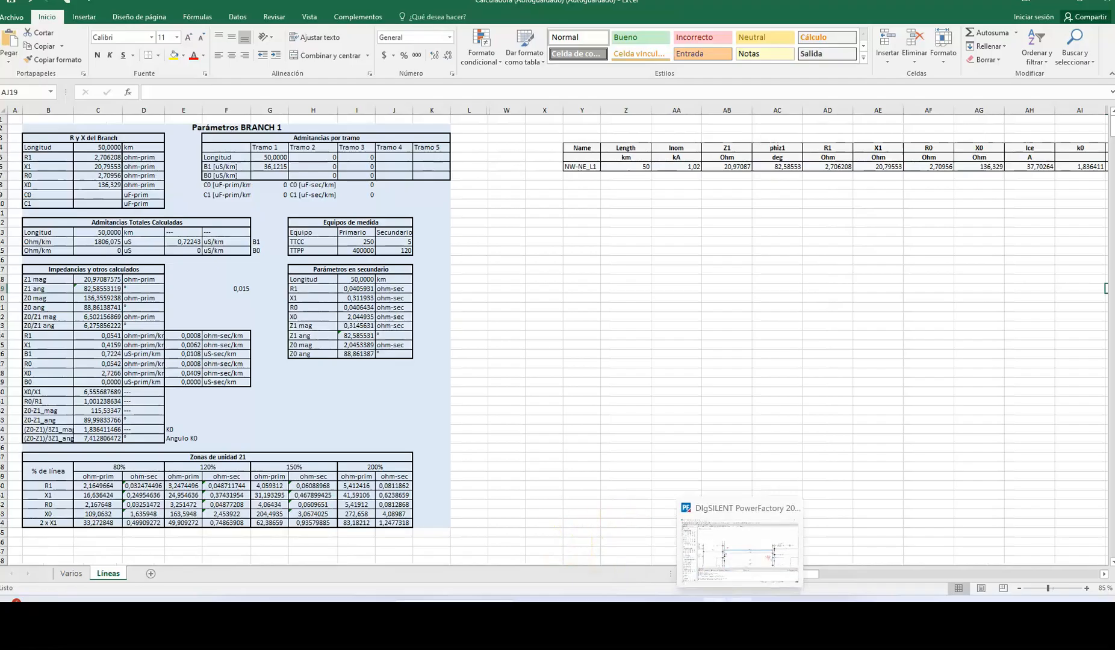
key("super+Right")
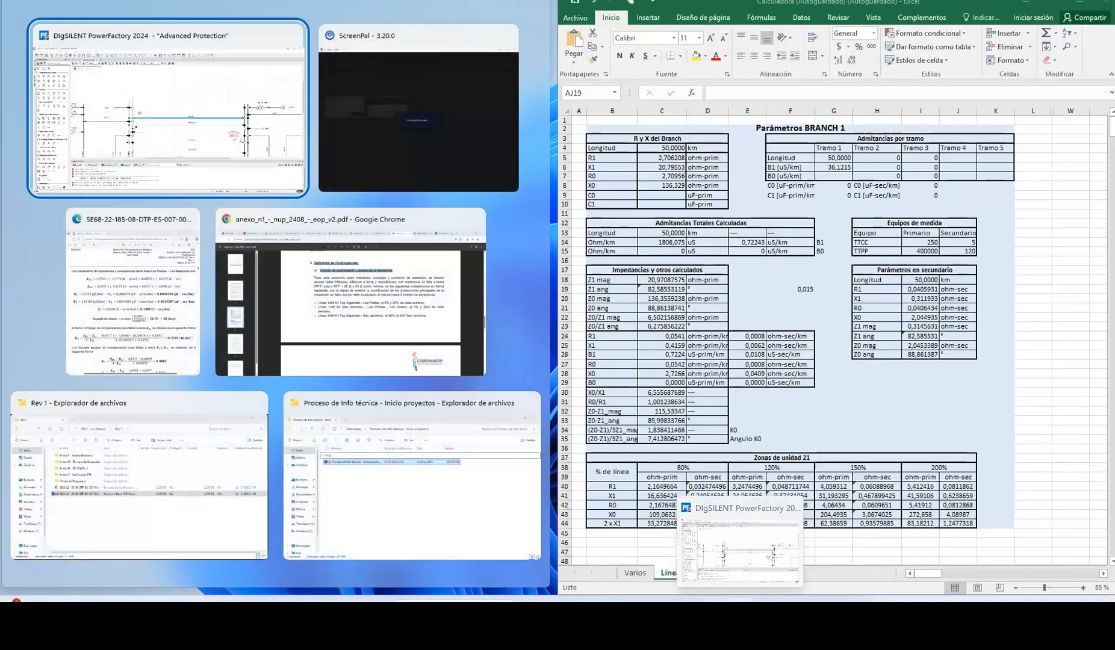
left_click(206, 132)
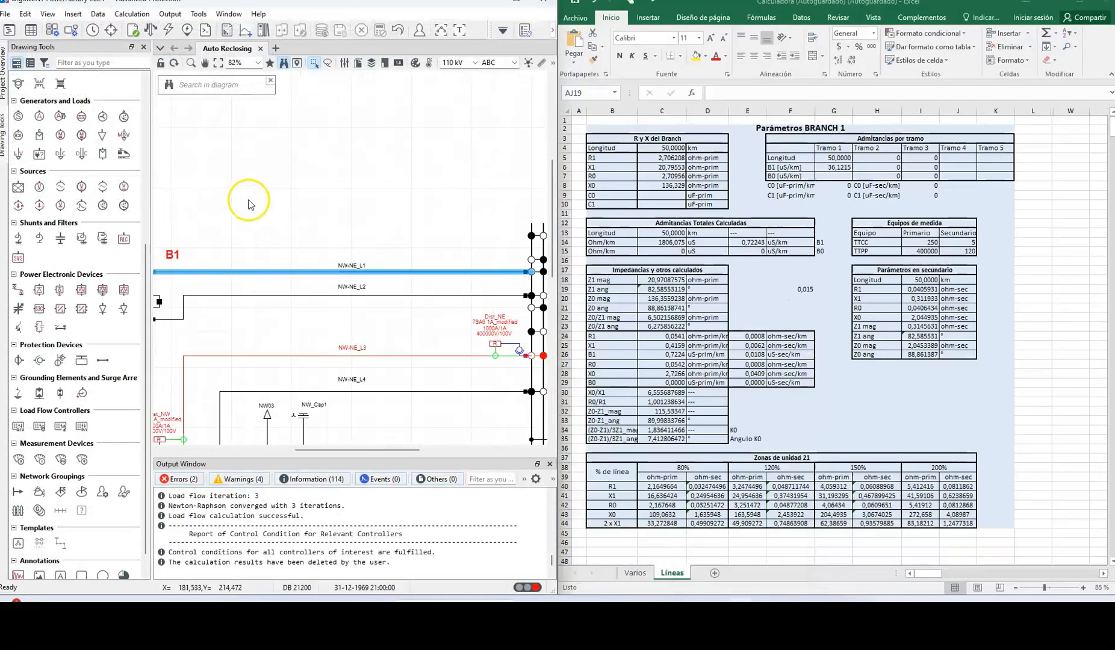
Review the Dist_NW relay among the devices of the NW_03 cubicle on line NW-NE_L3 and copy it.
scroll(249, 323, "up", 5)
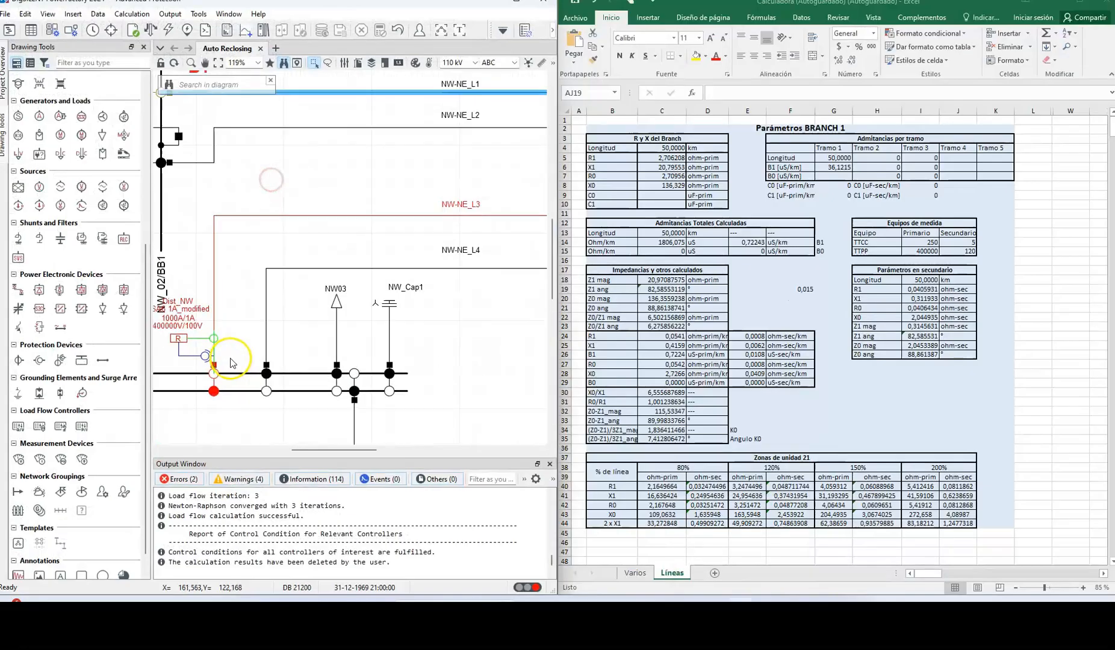
right_click(206, 369)
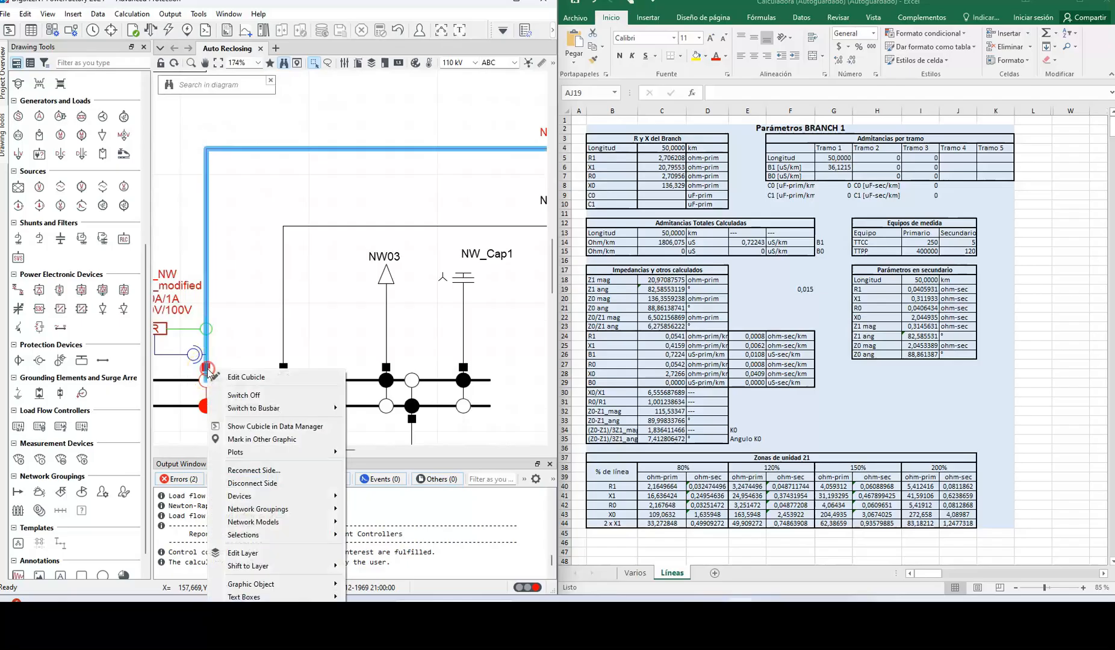
mouse_move(288, 496)
left_click(385, 428)
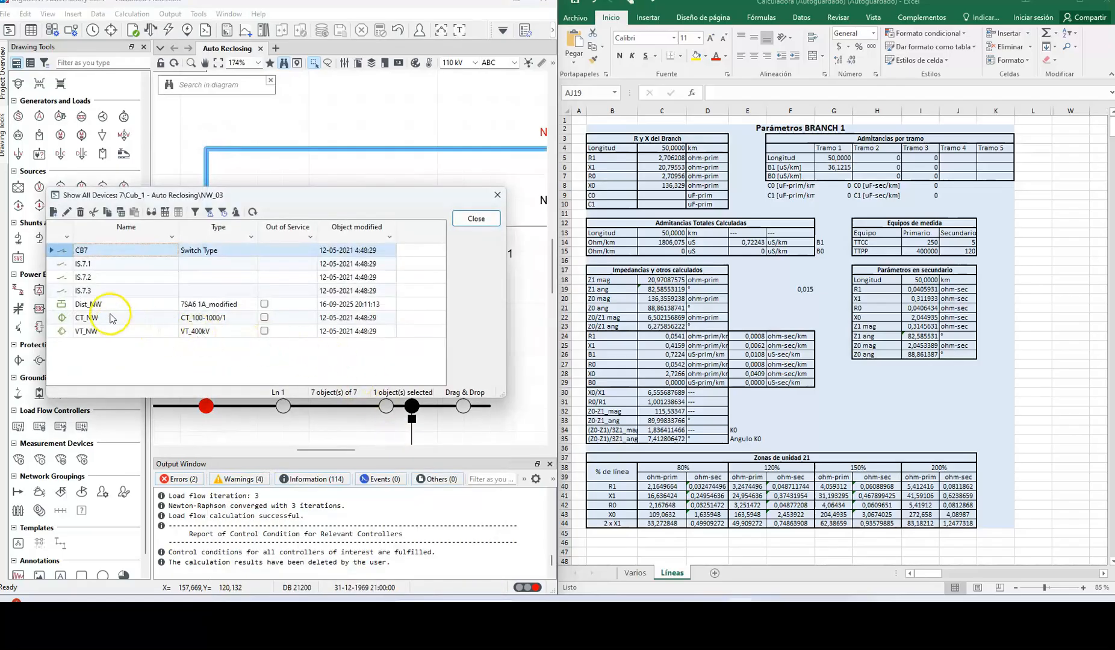
double_click(87, 304)
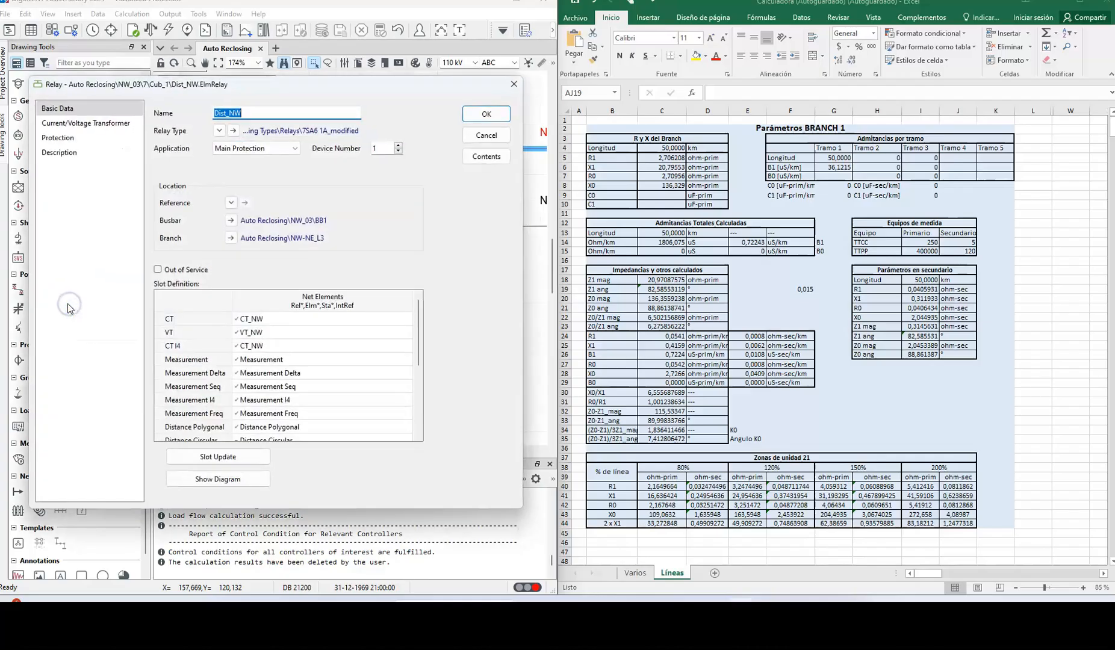
scroll(278, 359, "up", 4)
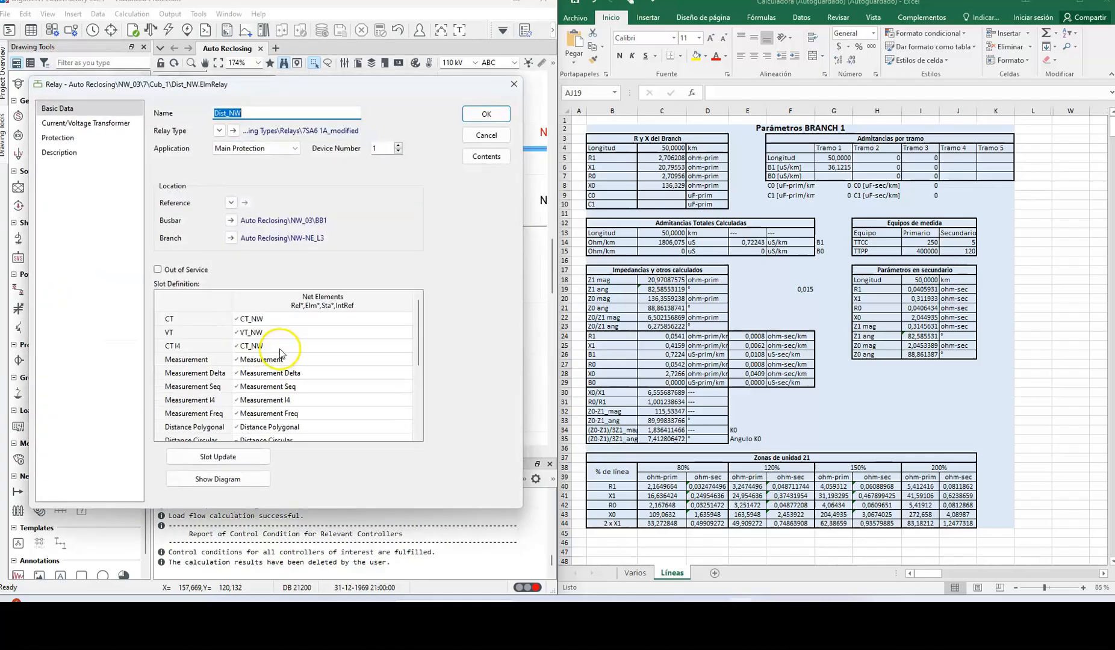
left_click(511, 85)
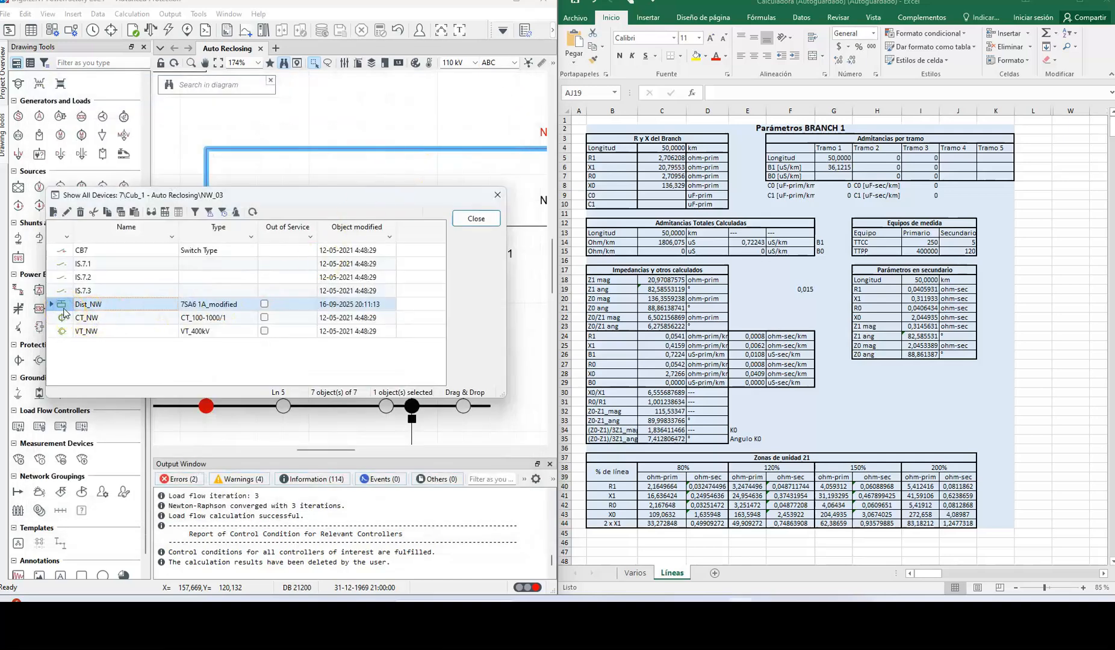
left_click(497, 195)
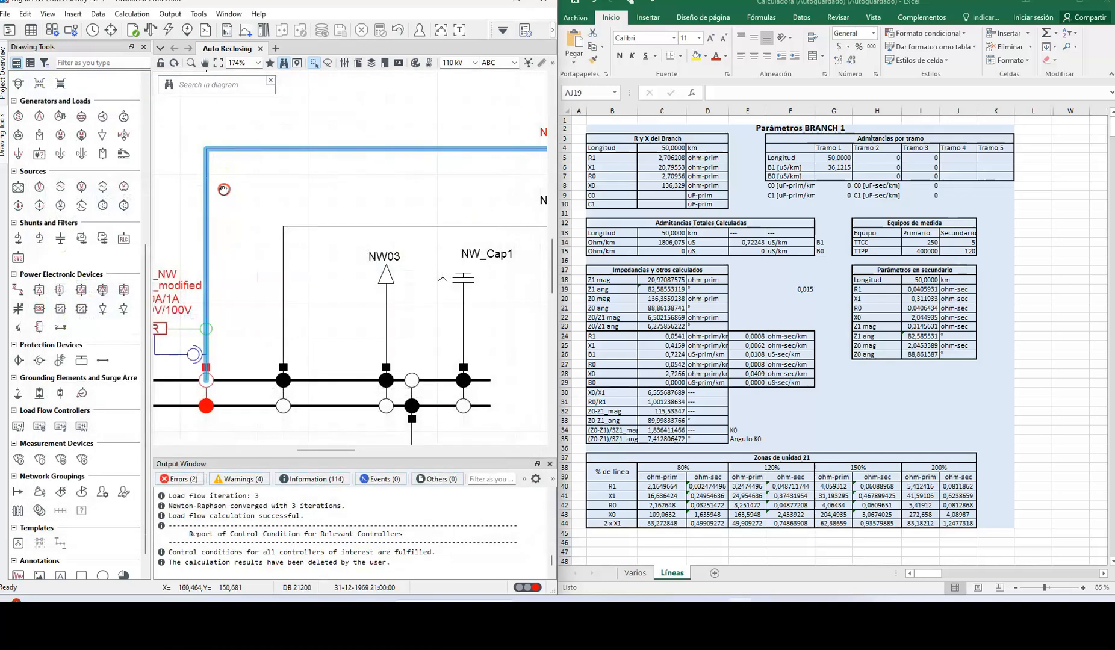
Paste the copied relay into the B1 cubicle of line NW-NE_L1 and rename it 21_21N_PAÑOB1.
left_click_drag(209, 180, 282, 282)
scroll(281, 281, "up", 5)
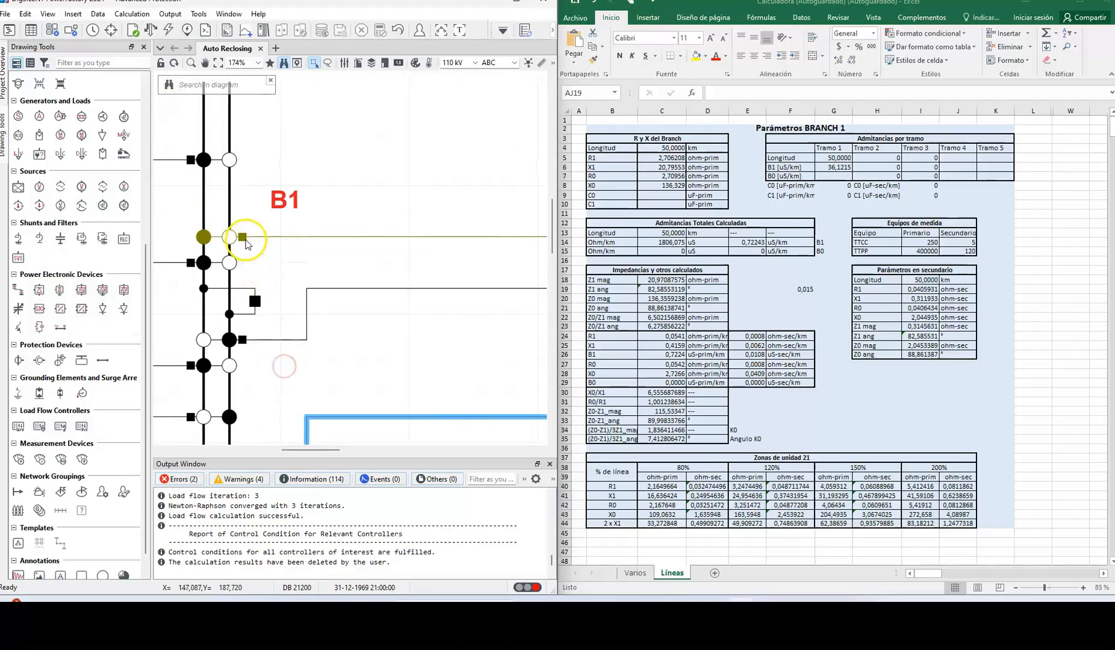
right_click(244, 238)
mouse_move(361, 354)
left_click(398, 354)
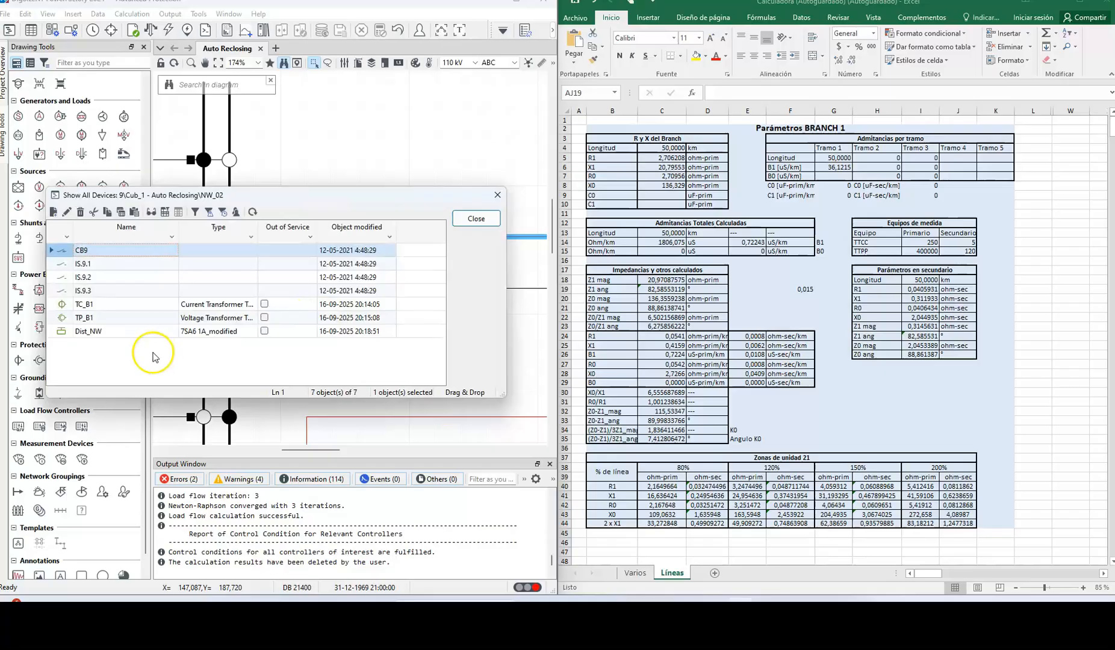
double_click(127, 330)
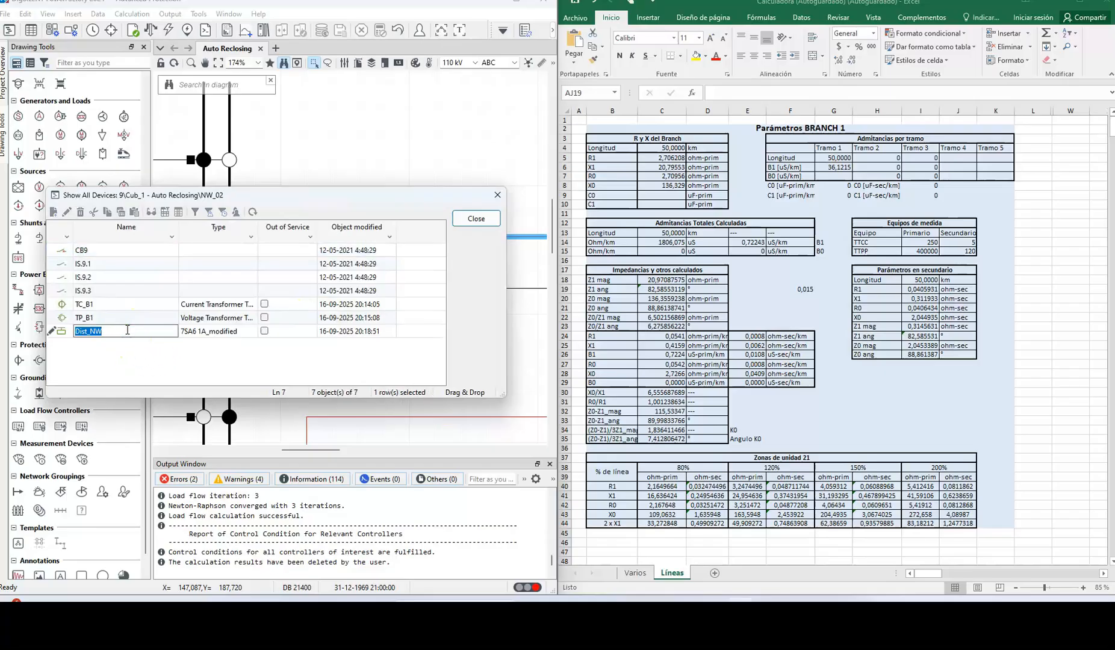
type("21_21N_PAÑOB1")
key("Return")
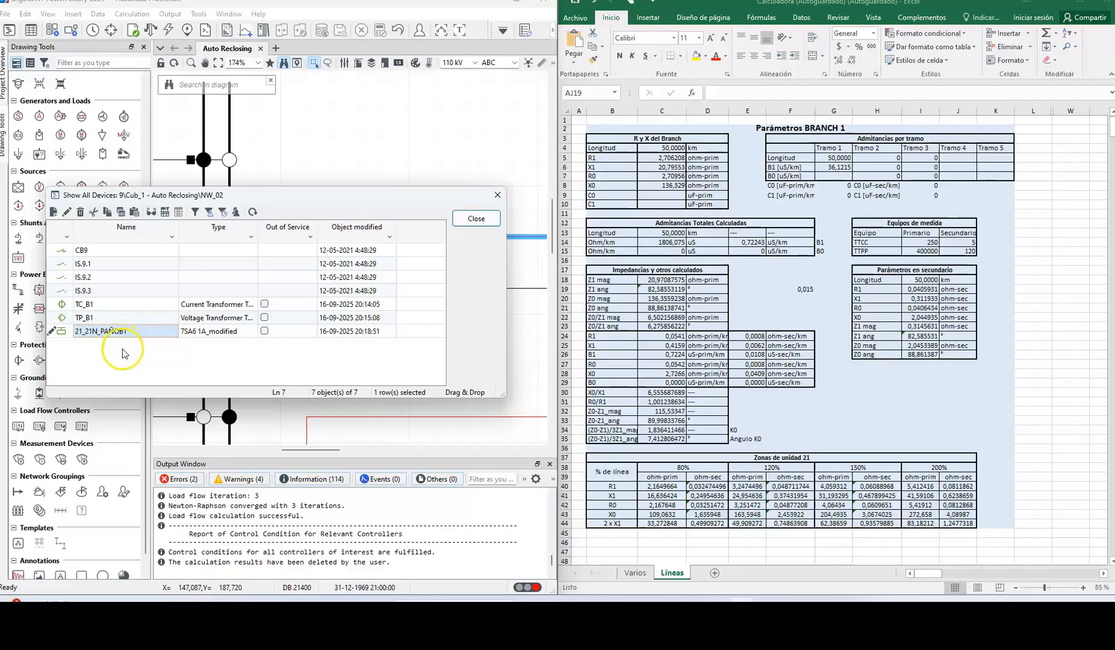
Create a new relay named PRUEBA 21N in the B1 cubicle with the Main Protection application.
left_click(56, 212)
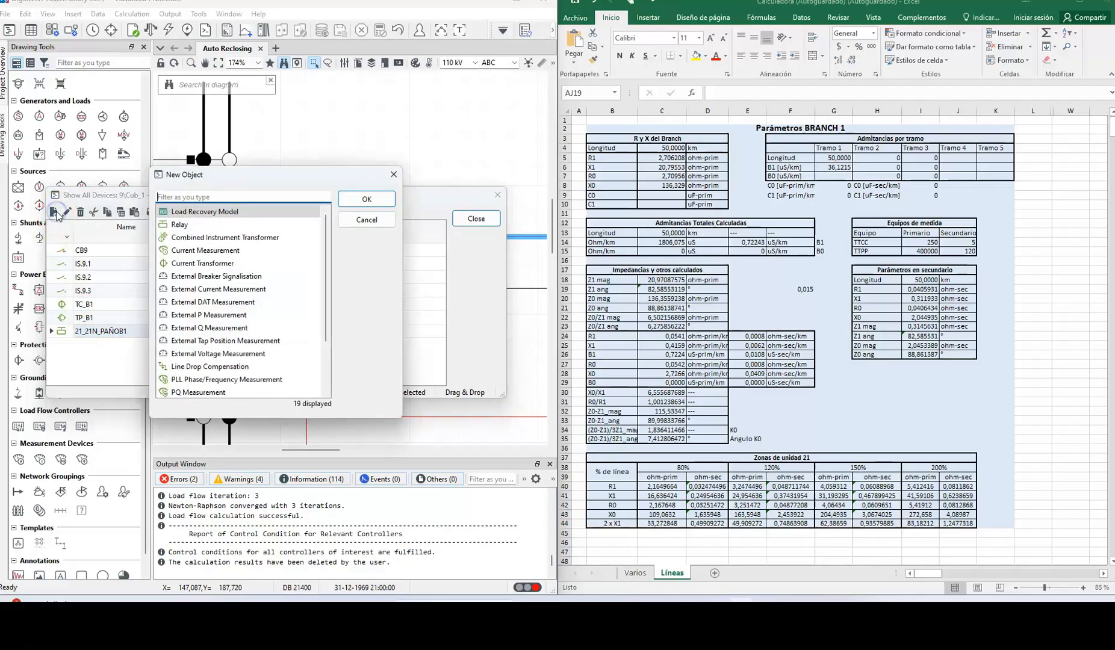
double_click(176, 224)
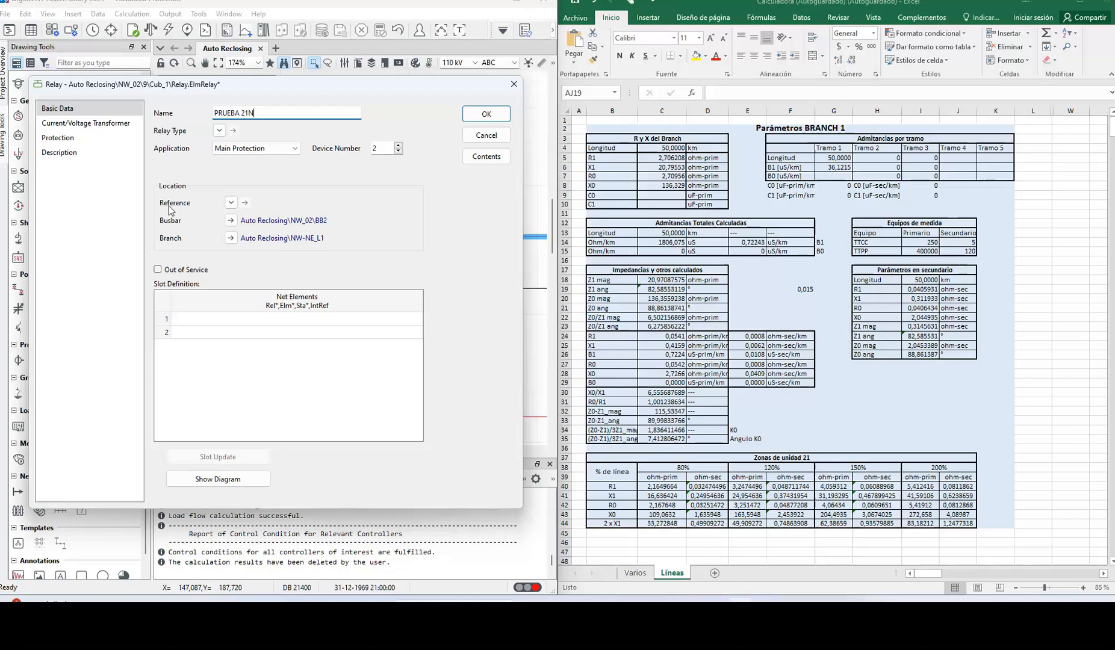
left_click(181, 174)
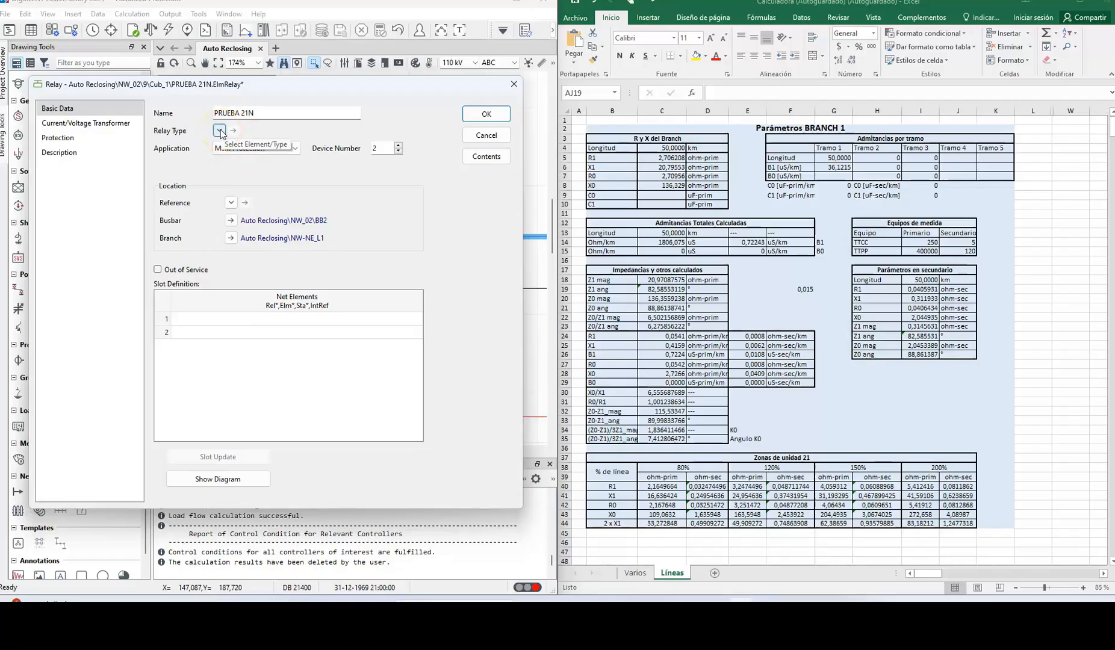
left_click_drag(230, 90, 272, 419)
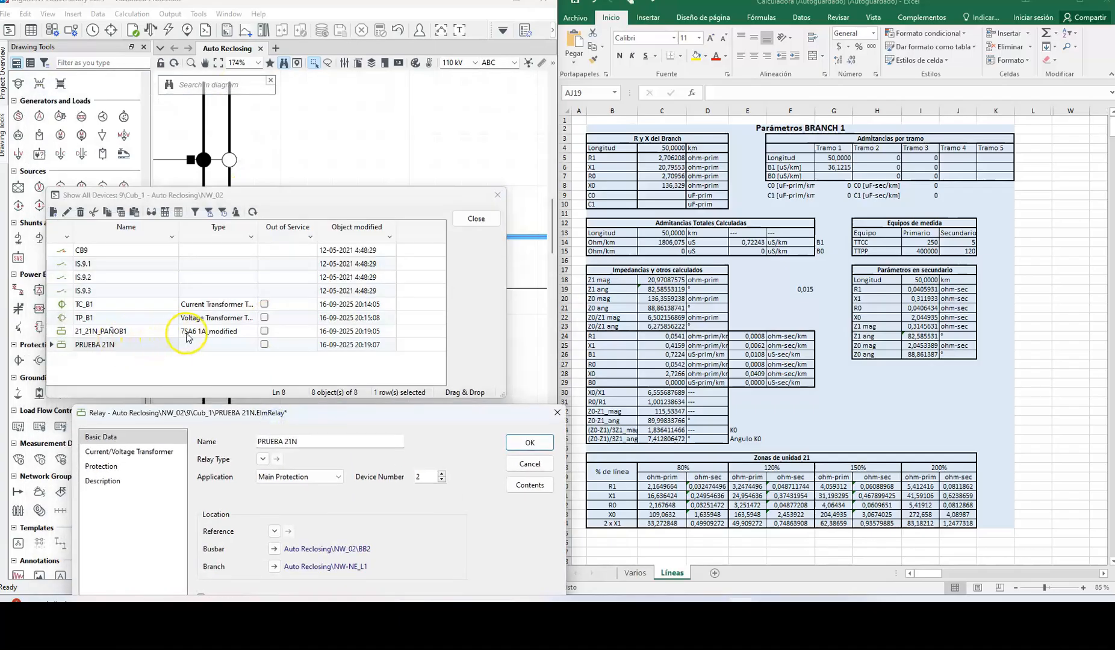
left_click_drag(241, 414, 210, 79)
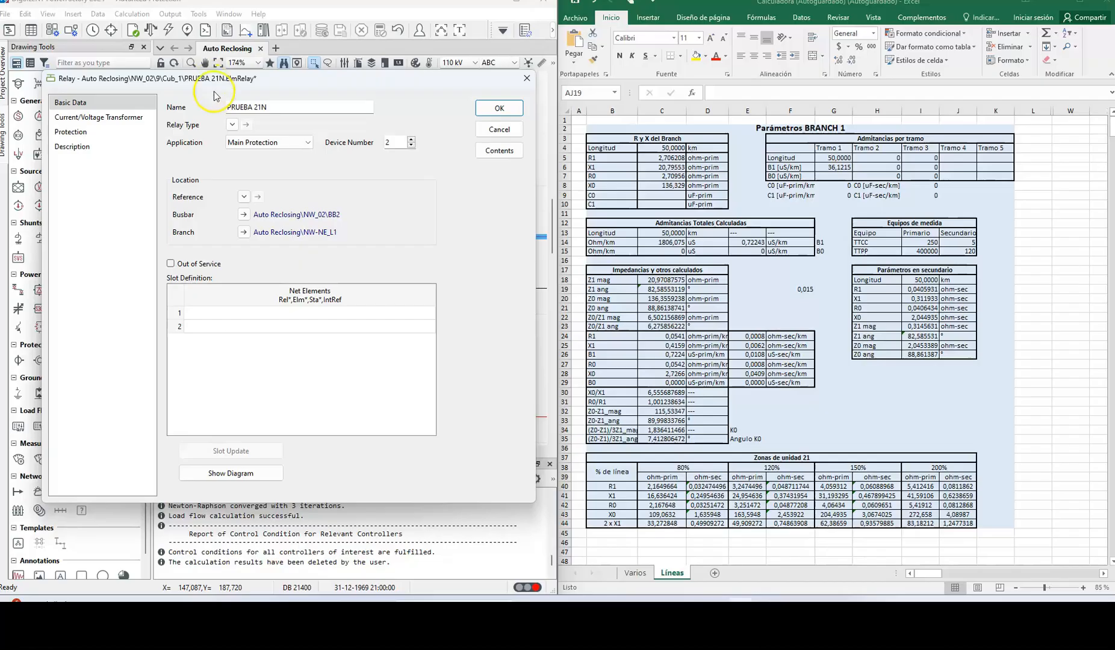
Open relay type selection for PRUEBA 21N and browse the project's Auto Reclosing Types, including Relays and User Defined Models.
left_click(232, 124)
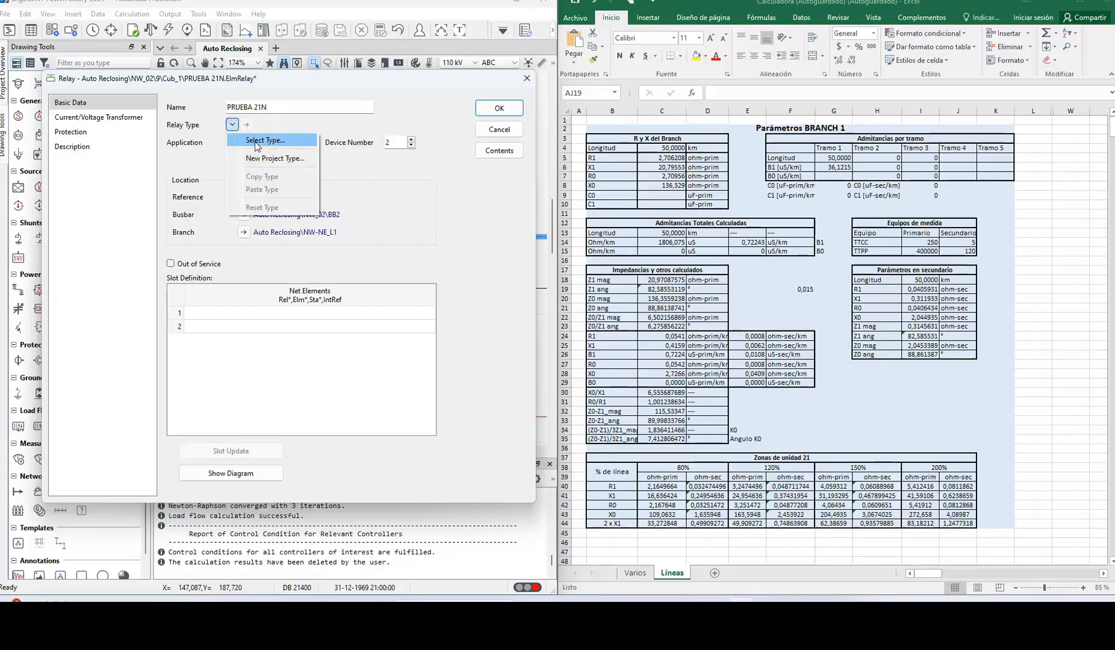
left_click(254, 141)
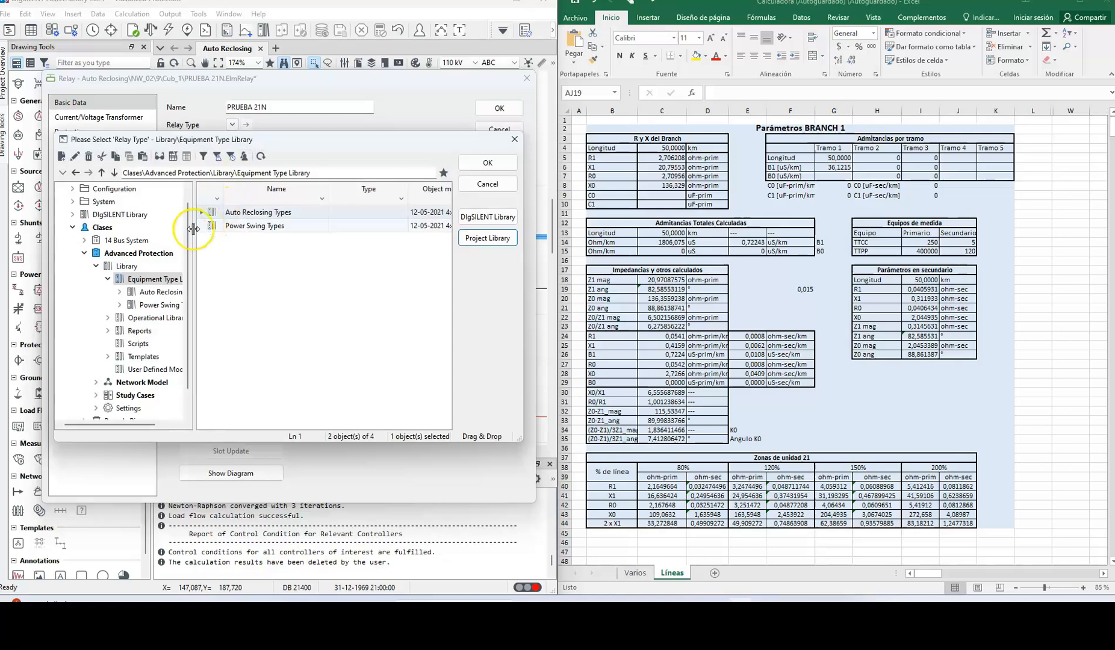
left_click_drag(191, 314, 235, 303)
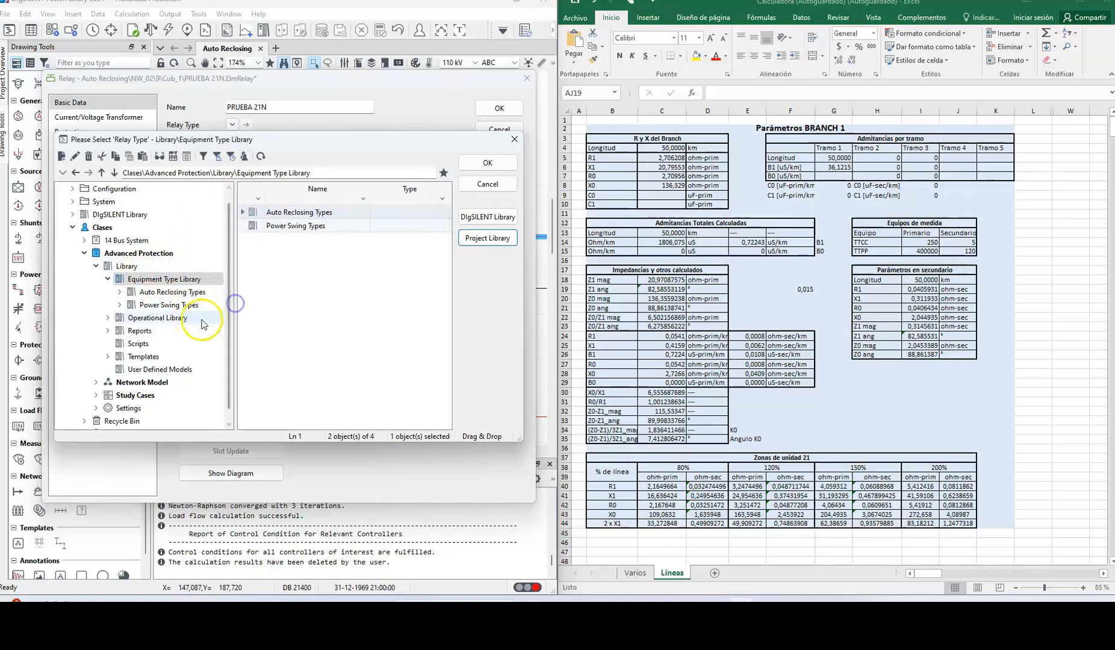
left_click(120, 293)
left_click(163, 356)
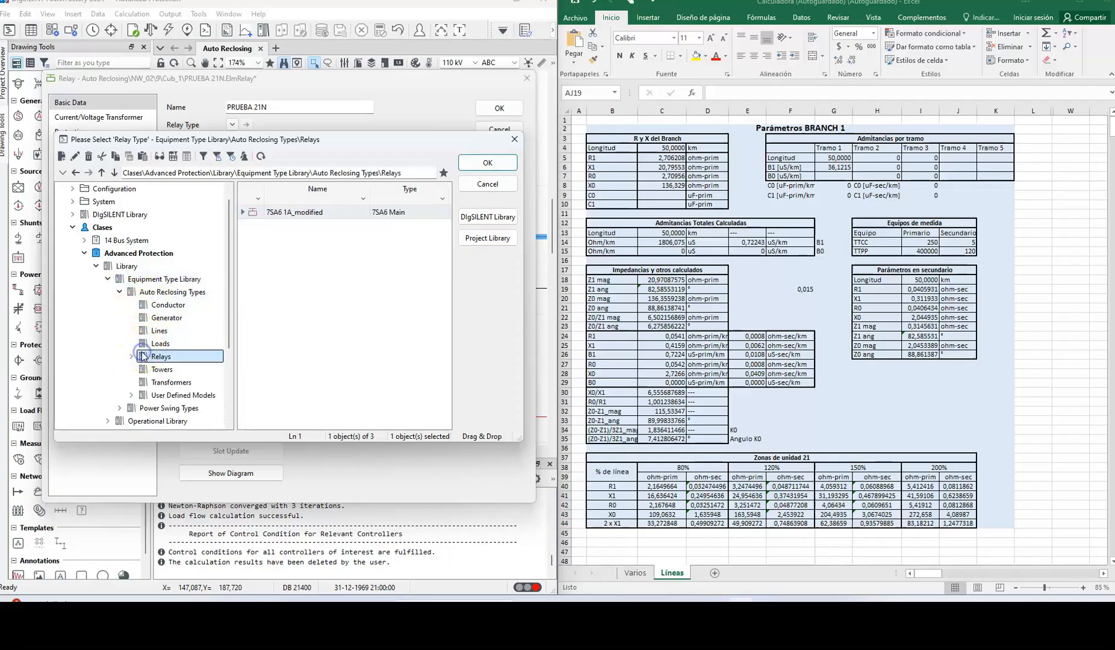
scroll(191, 343, "down", 1)
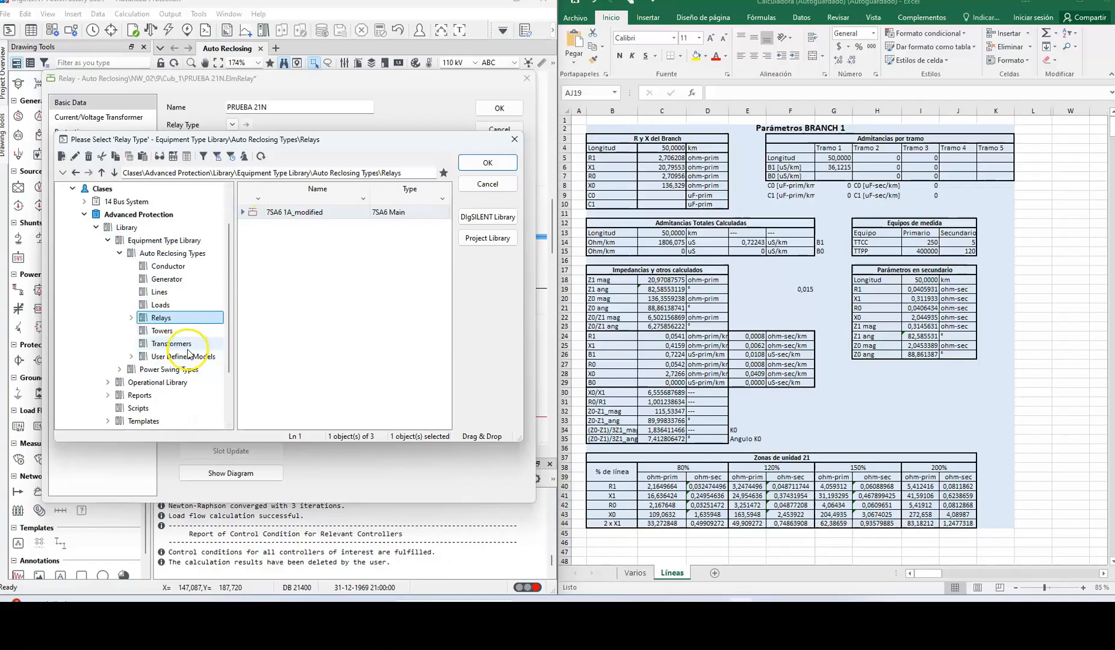
left_click(142, 357)
left_click(133, 357)
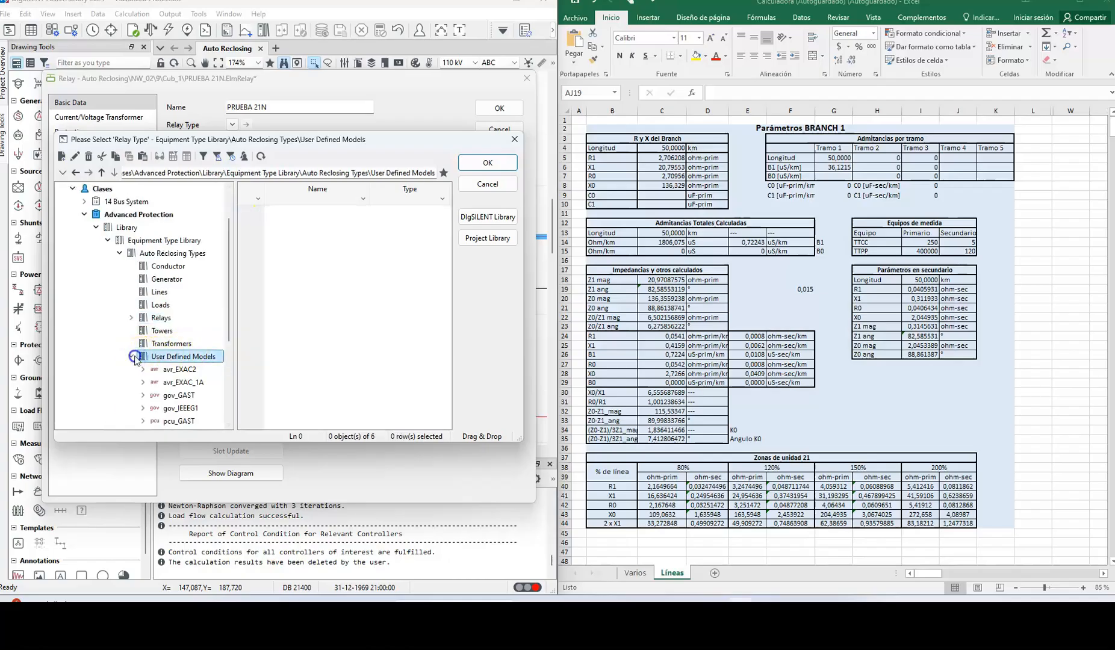
left_click(131, 357)
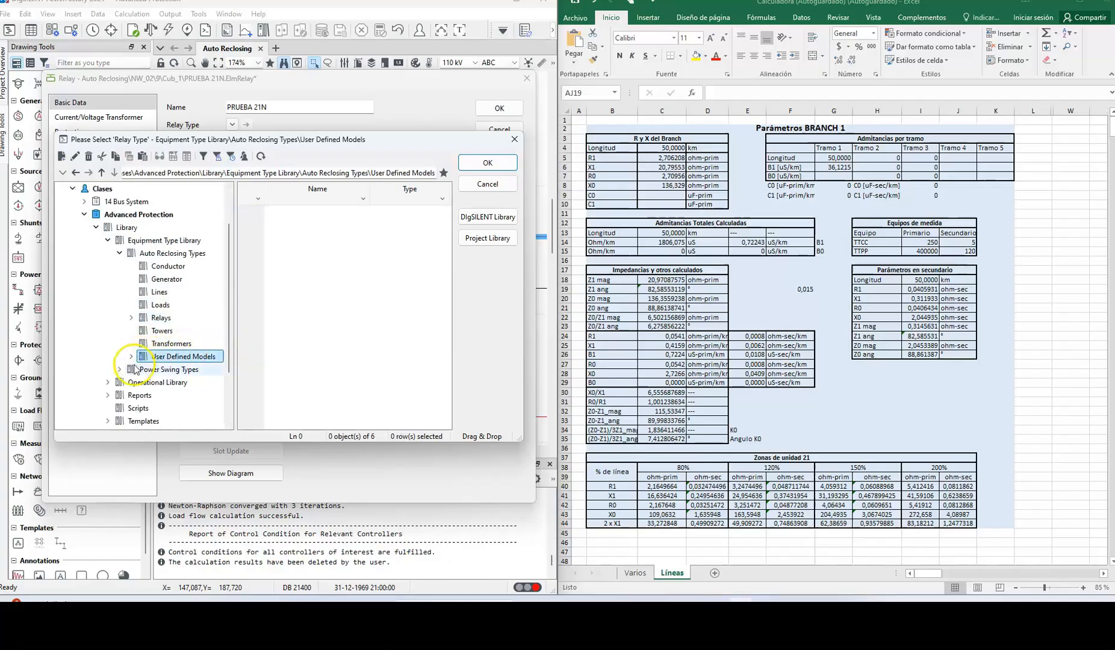
scroll(137, 330, "up", 1)
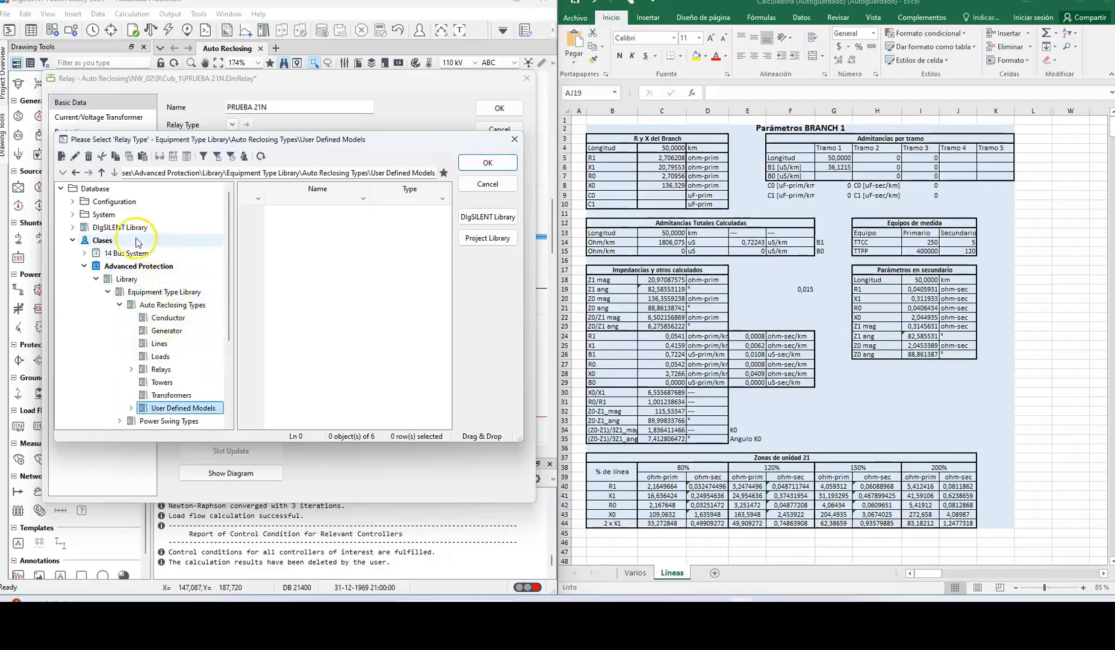
Find the generic F21 Distance Polygonal relay type under the DIgSILENT Library's protection devices and copy it.
left_click(72, 227)
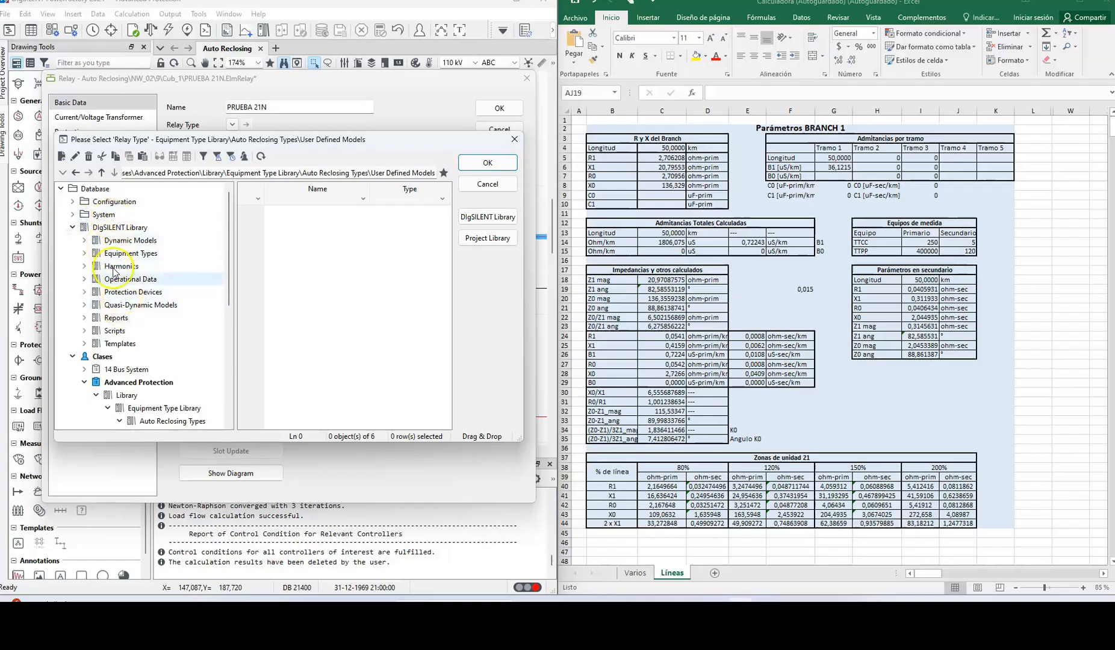
left_click(83, 292)
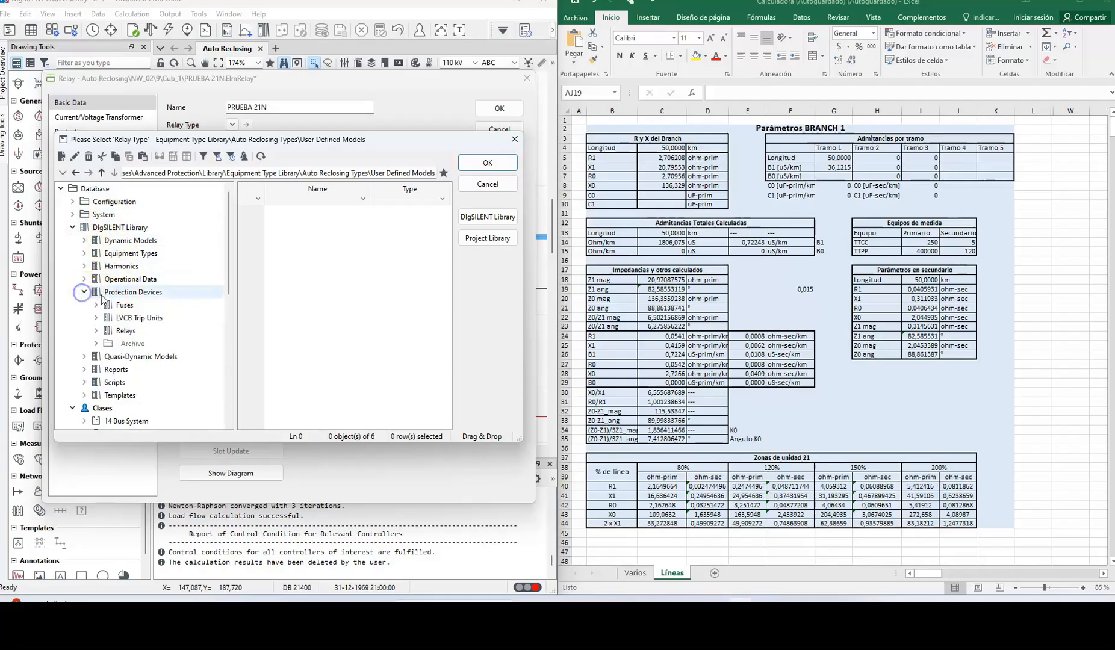
scroll(103, 298, "down", 1)
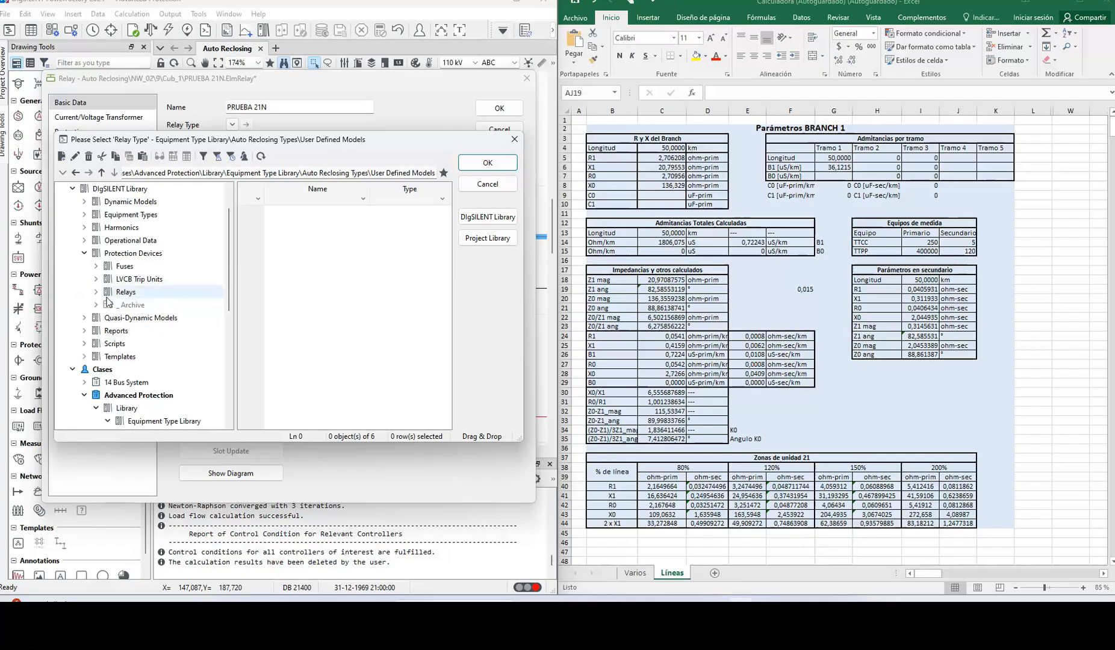
left_click(96, 291)
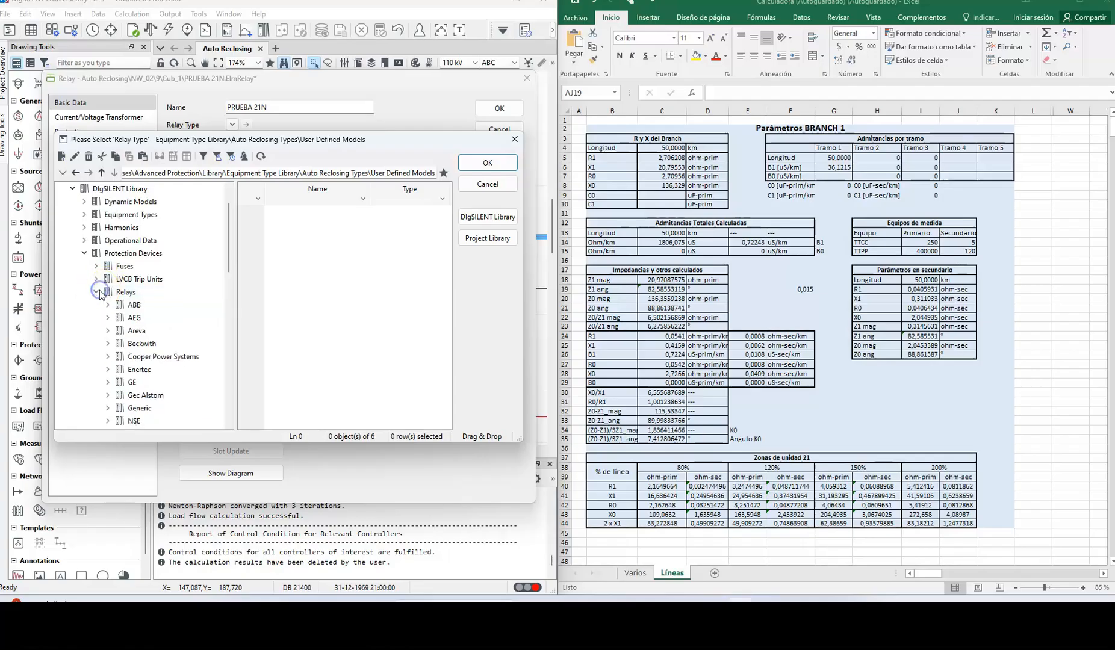
scroll(114, 301, "down", 2)
double_click(129, 334)
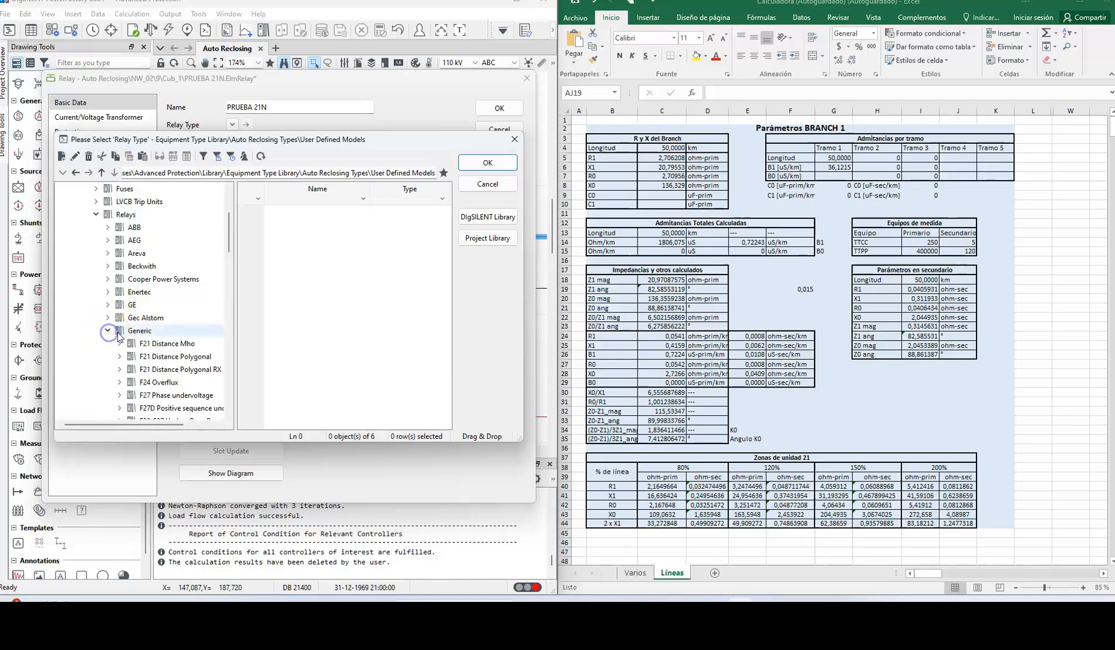
scroll(162, 301, "down", 2)
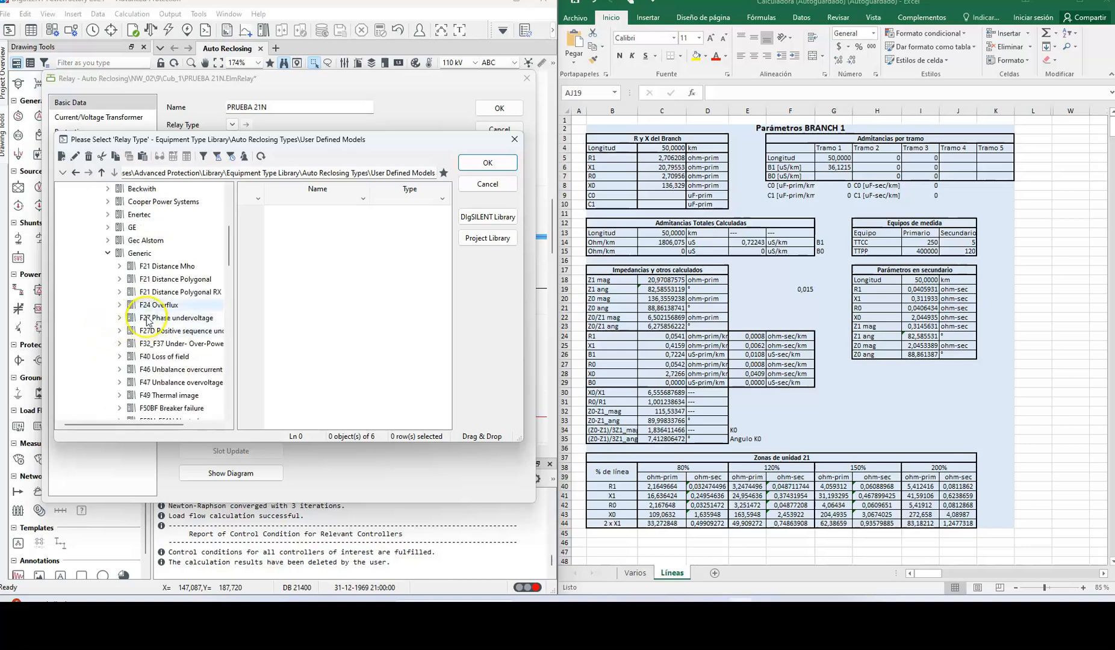
left_click_drag(235, 292, 268, 294)
left_click(234, 294)
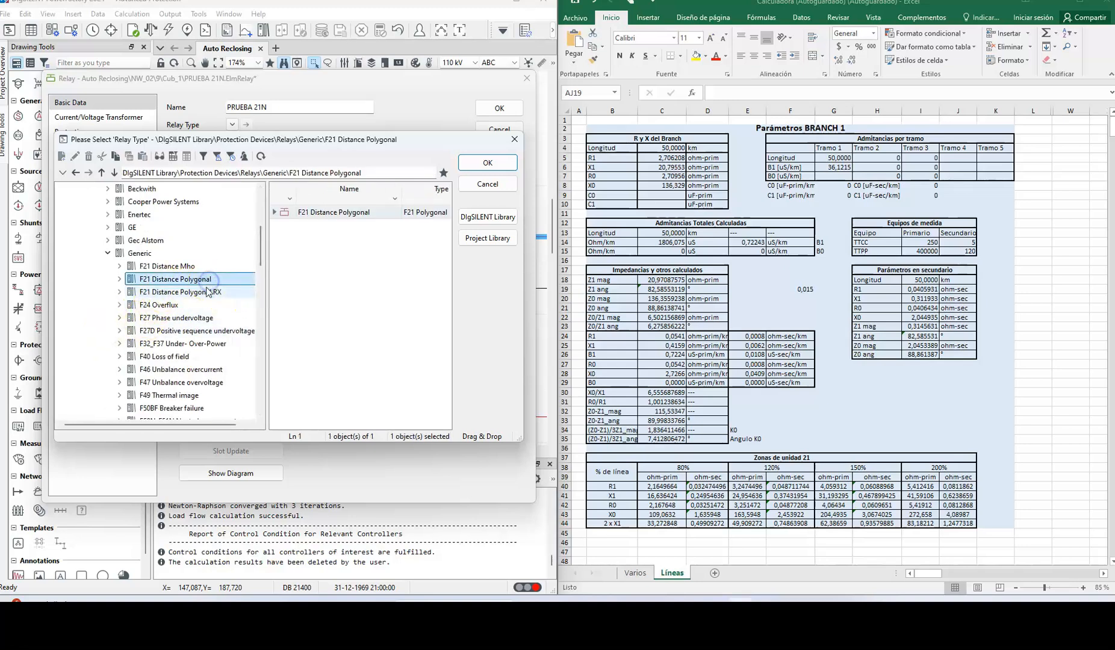
left_click(205, 282)
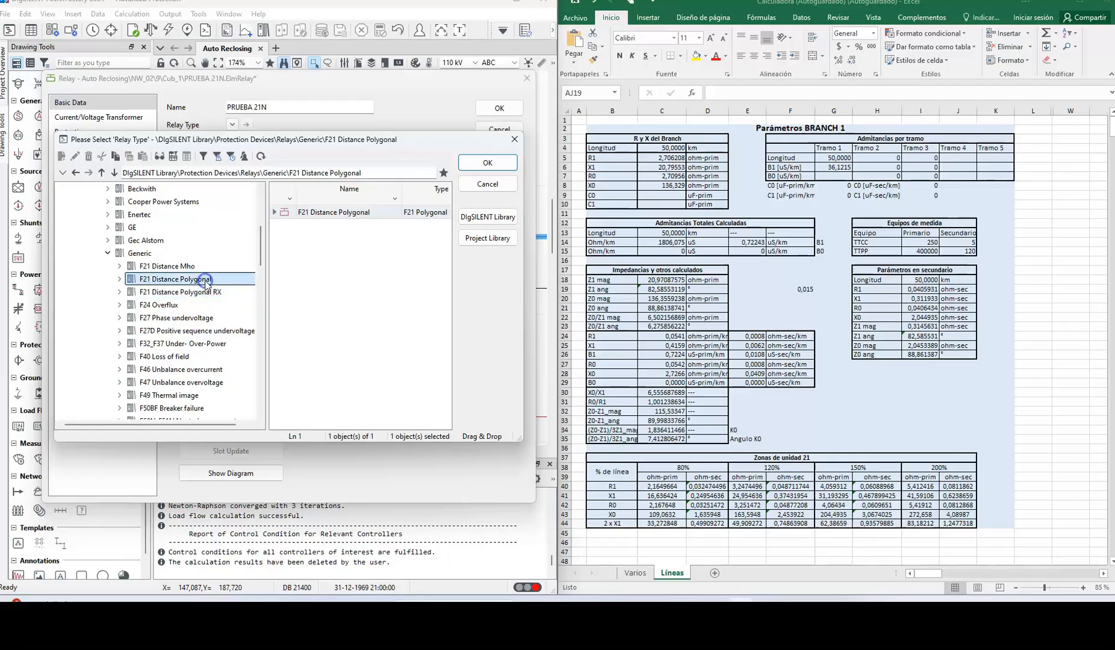
left_click(120, 279)
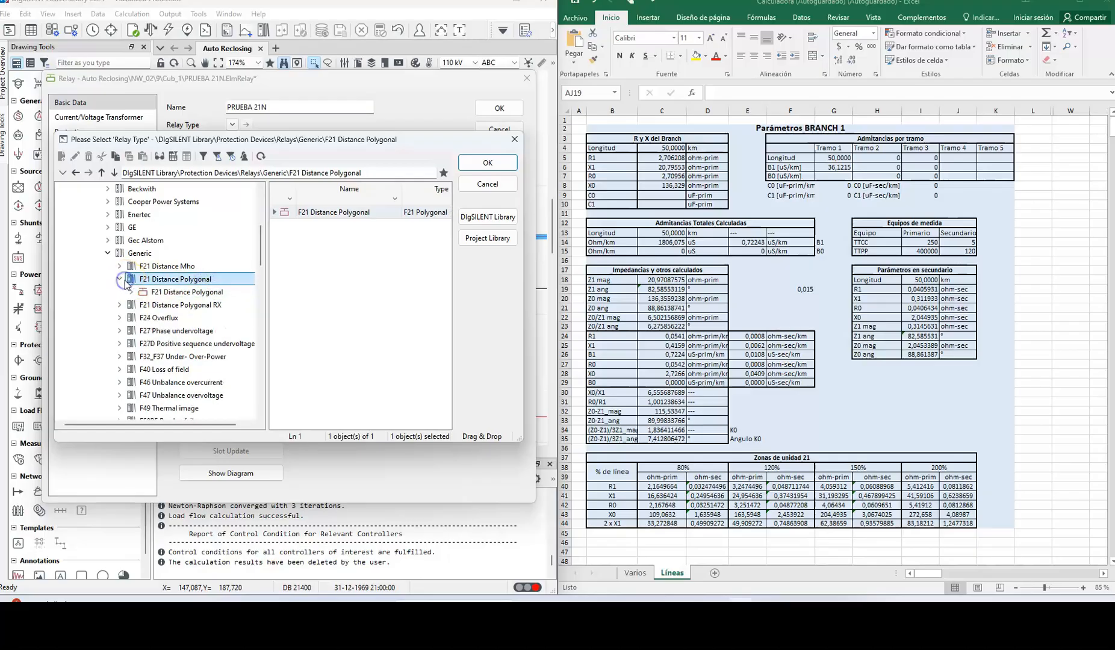
left_click(290, 214)
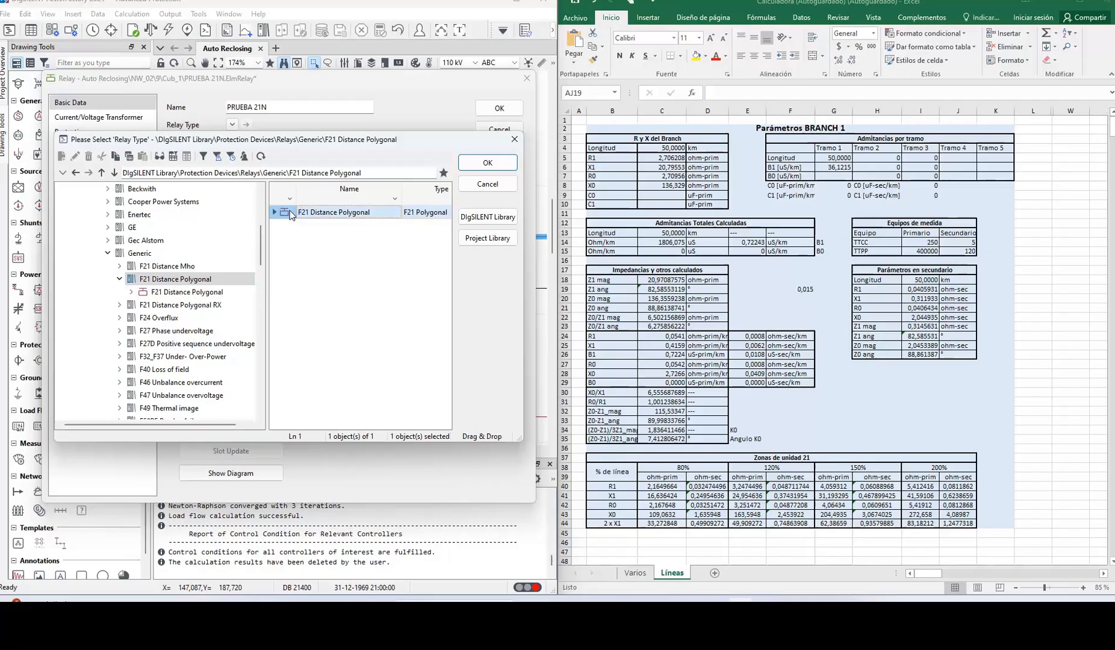
Paste F21 Distance Polygonal into the Advanced Protection project's Equipment Type Library and assign it as the relay's type.
scroll(157, 252, "up", 10)
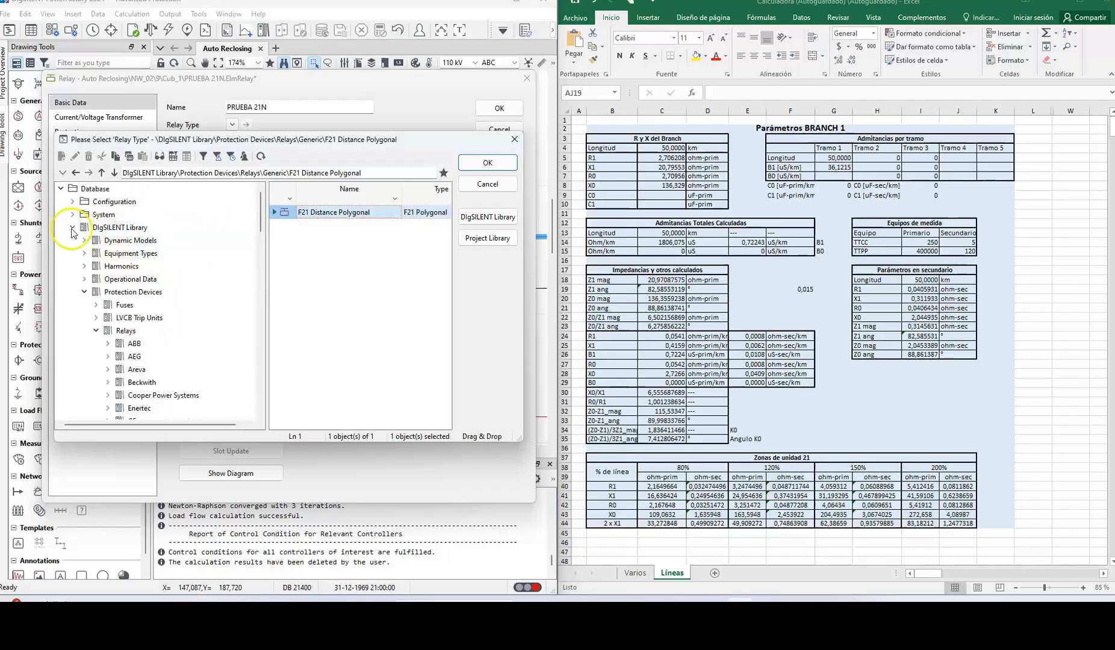
left_click(72, 227)
scroll(87, 249, "down", 2)
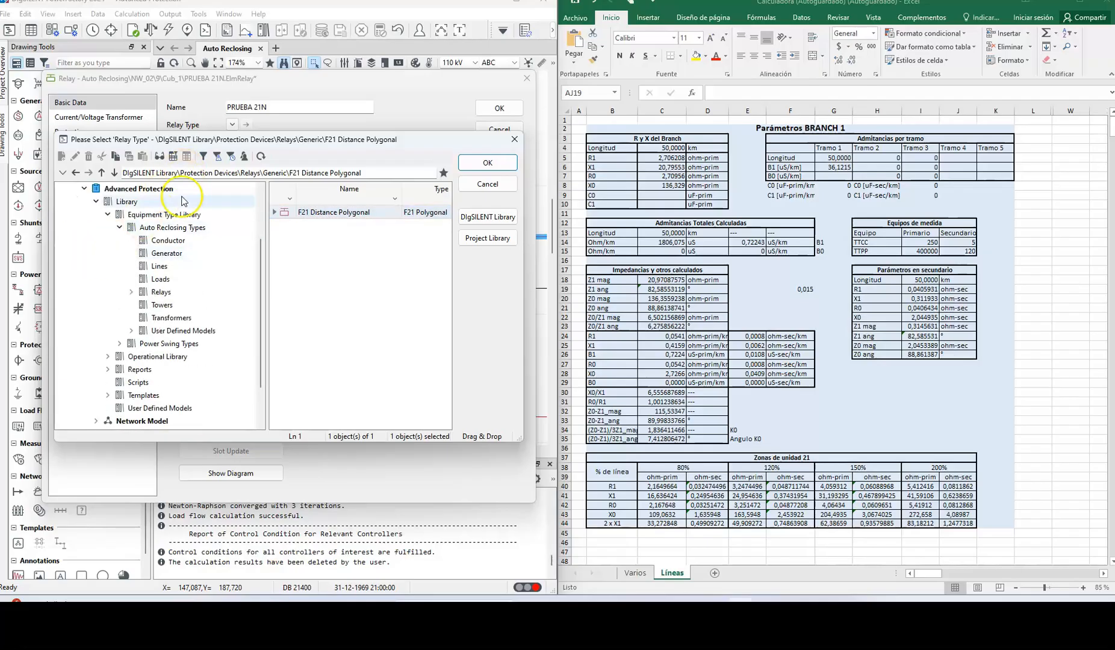
left_click(164, 214)
left_click(312, 248)
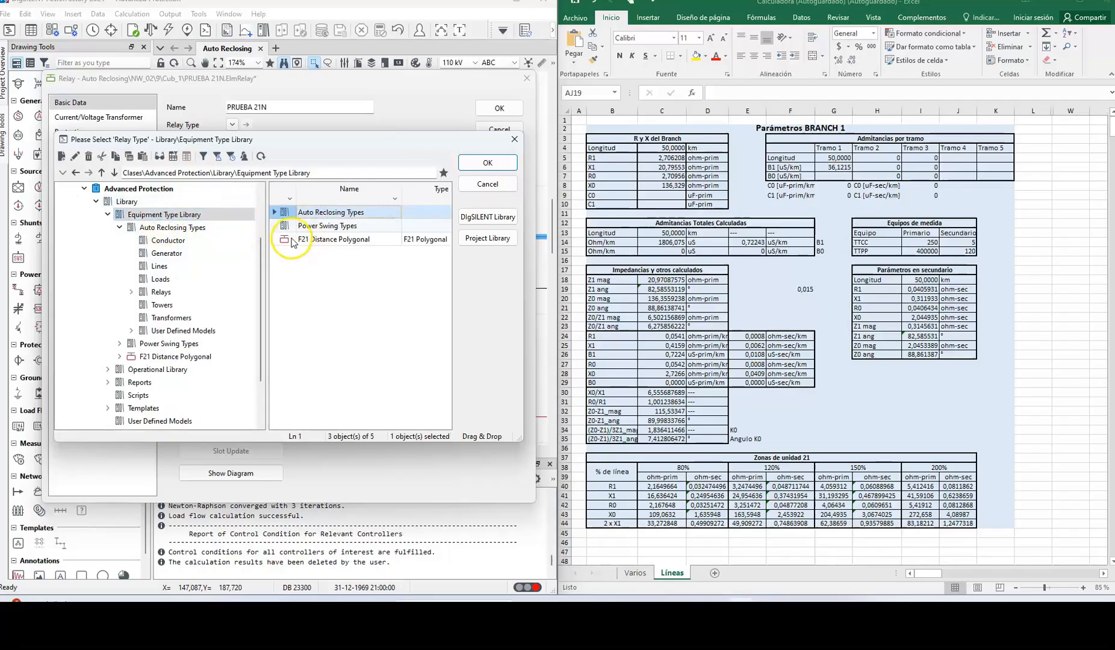
left_click(286, 240)
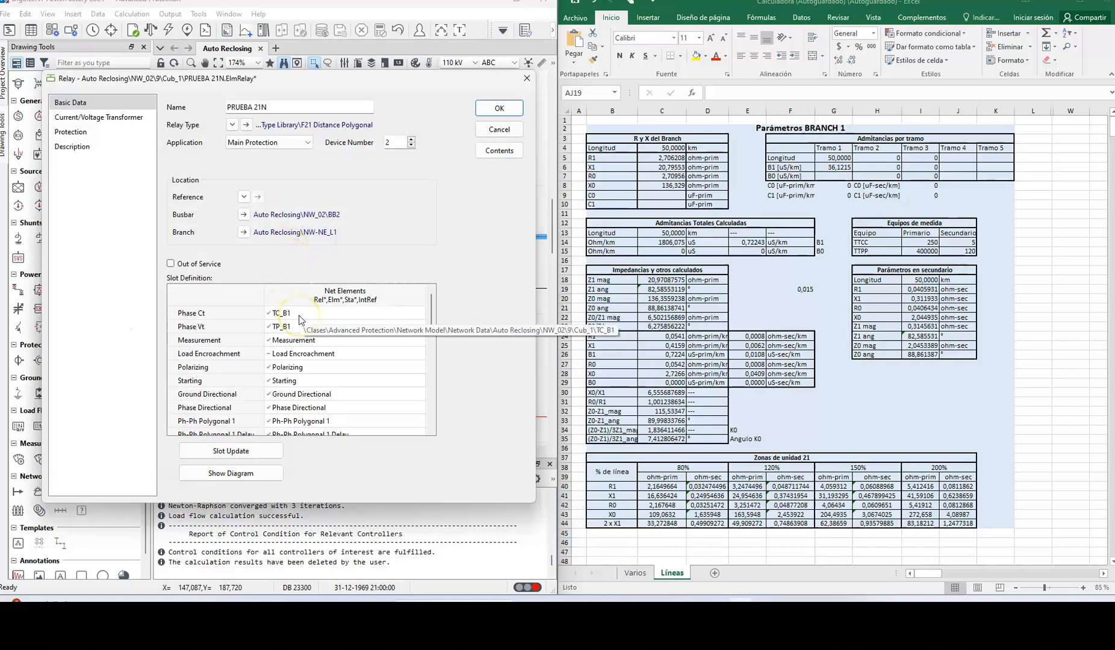
Review the relay's slot definition and check the tap ratios of current transformer TC_B1 and voltage transformer TP_B1.
scroll(313, 337, "down", 6)
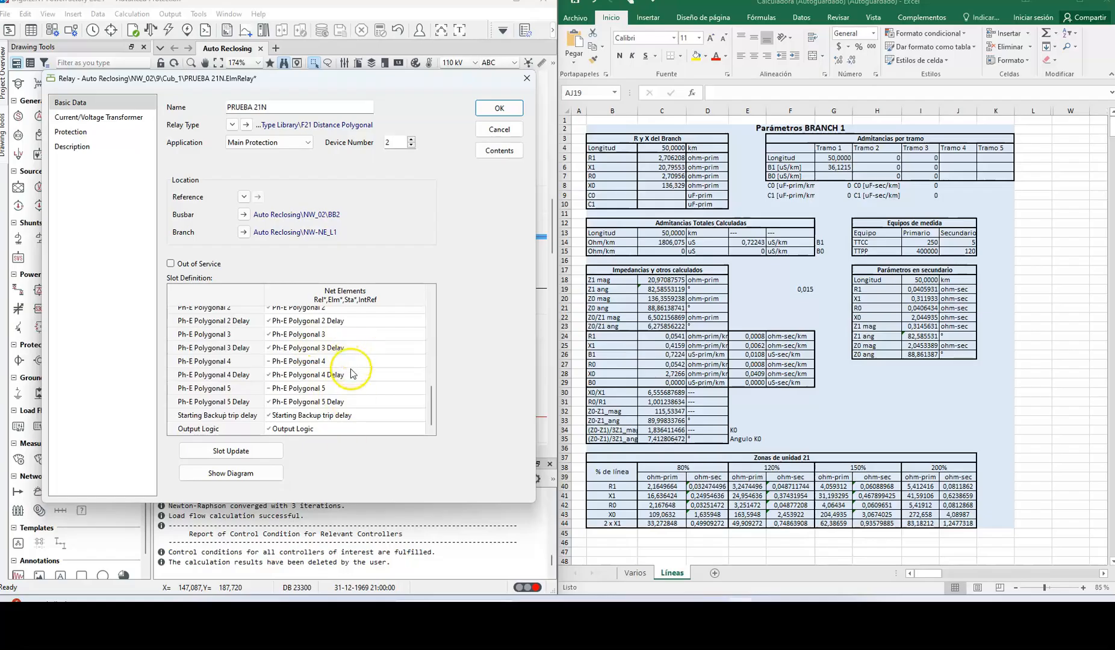
scroll(352, 379, "up", 6)
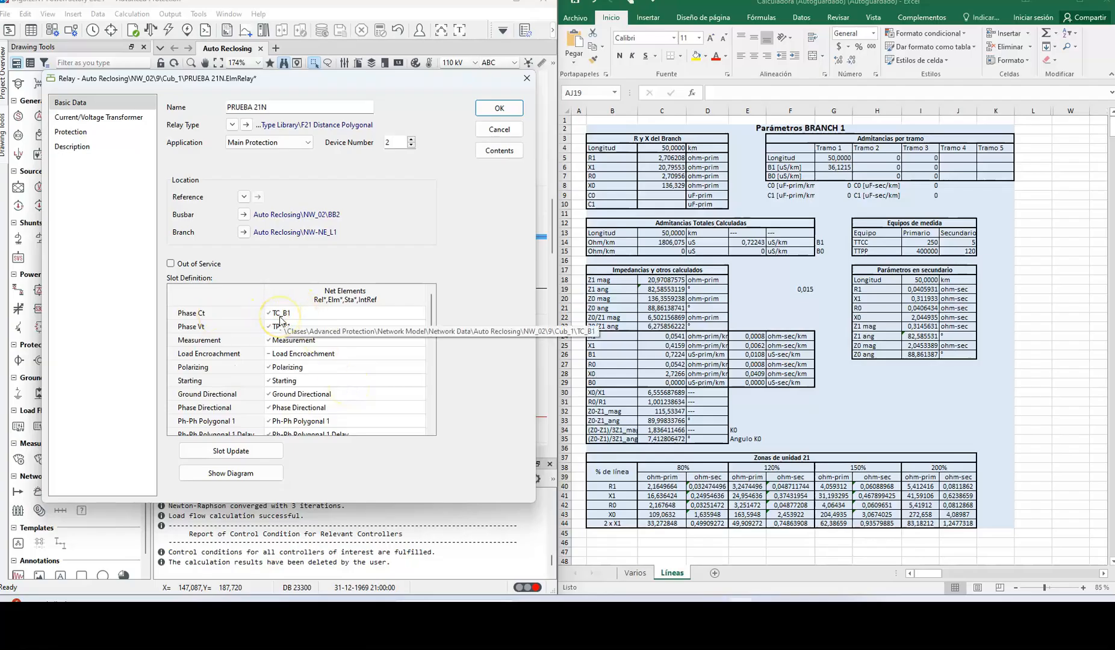
double_click(279, 313)
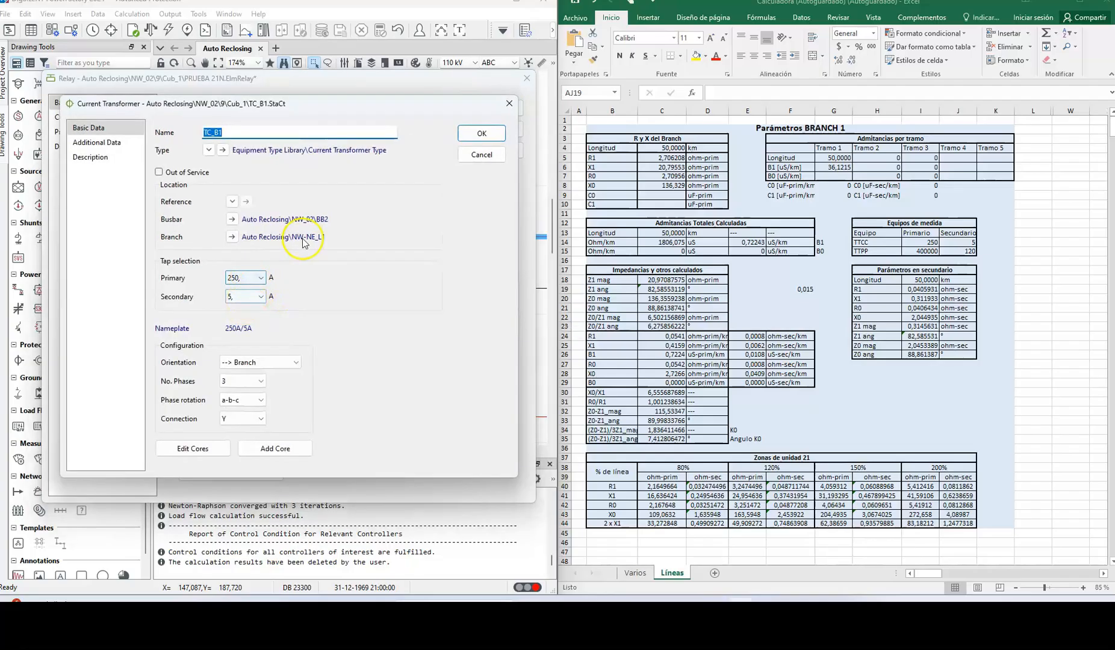
left_click(469, 135)
double_click(332, 323)
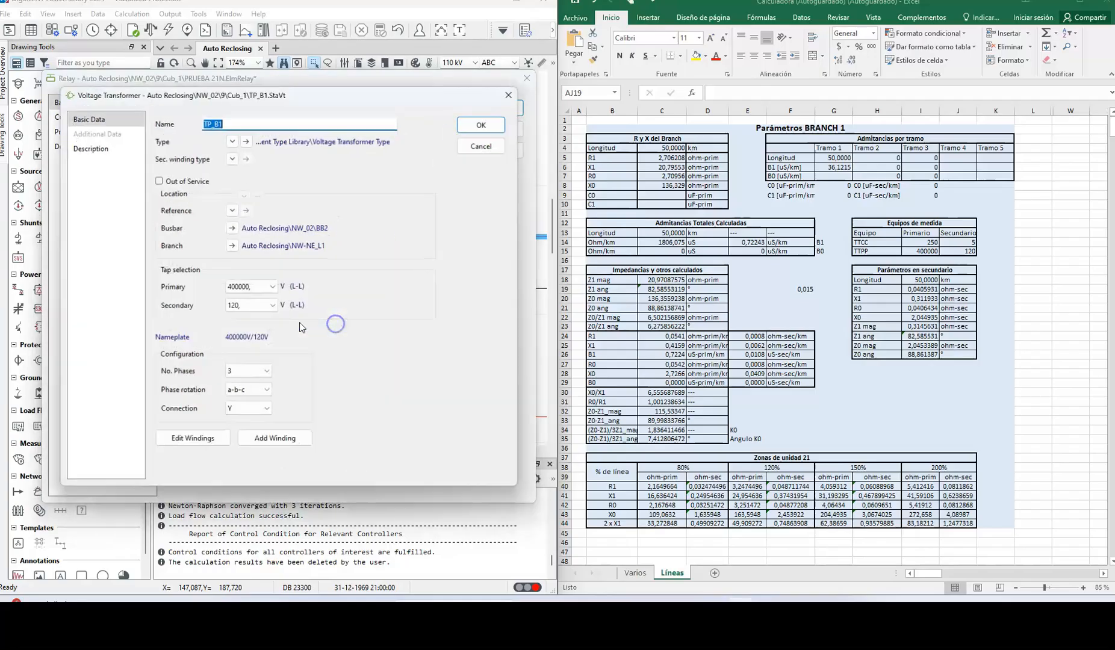
left_click(482, 124)
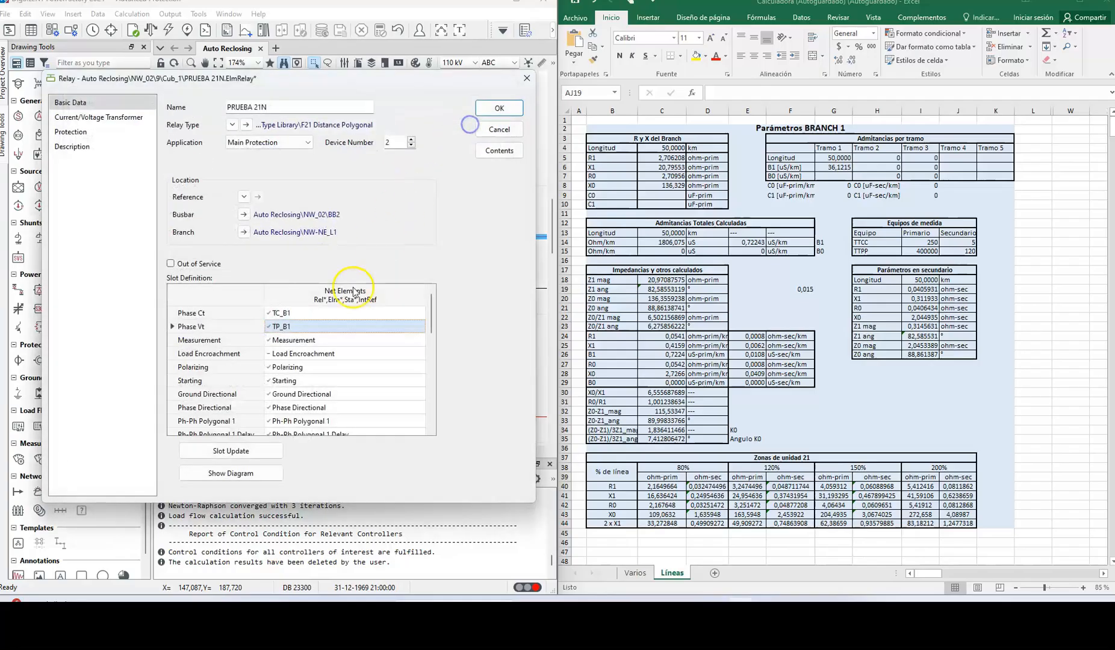
Set the Measurement element's nominal current to 5 A and nominal voltage to 120 V.
left_click(327, 340)
double_click(327, 341)
left_click(247, 262)
left_click(207, 281)
double_click(208, 293)
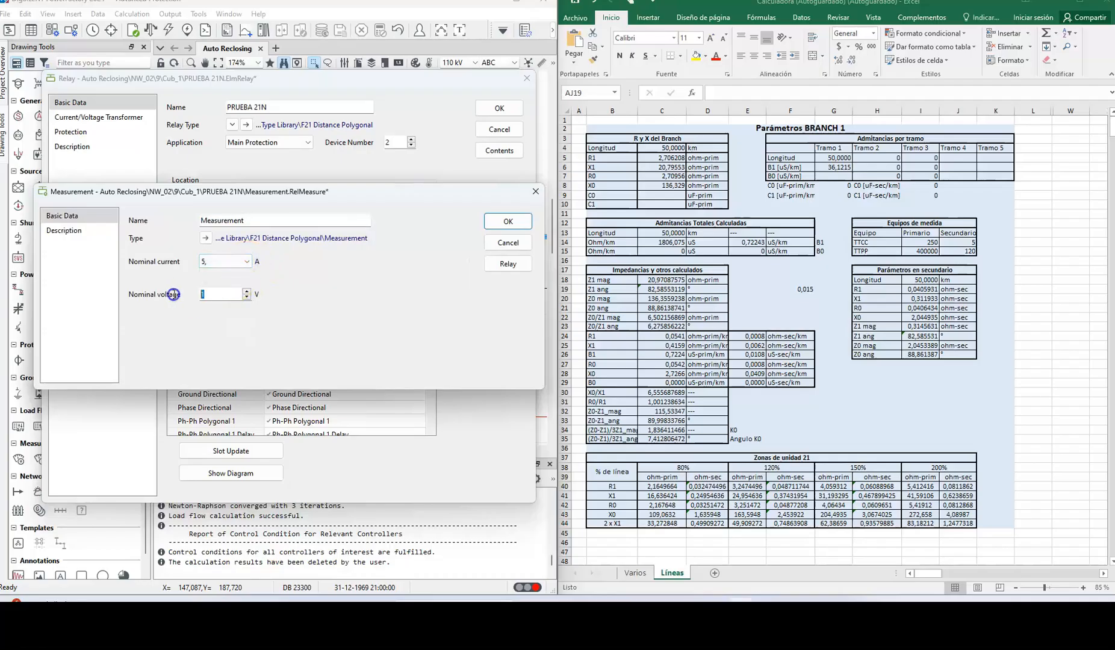
type("120")
left_click(508, 222)
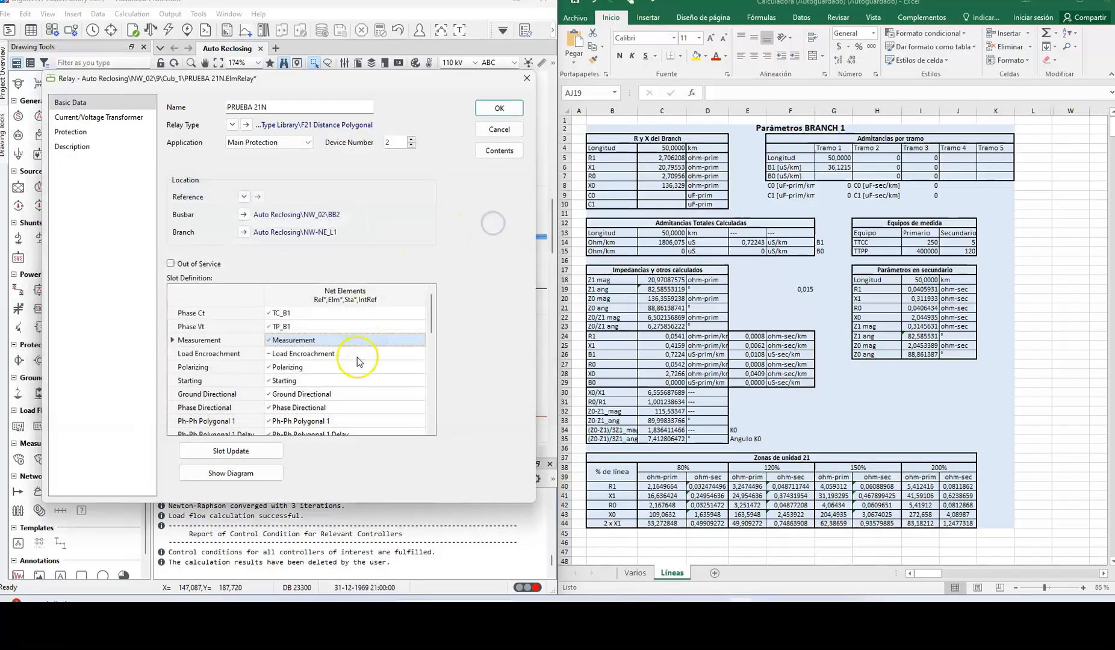
Apply the line's k0 magnitude and angle as the earth factor of the Polarizing element.
double_click(325, 367)
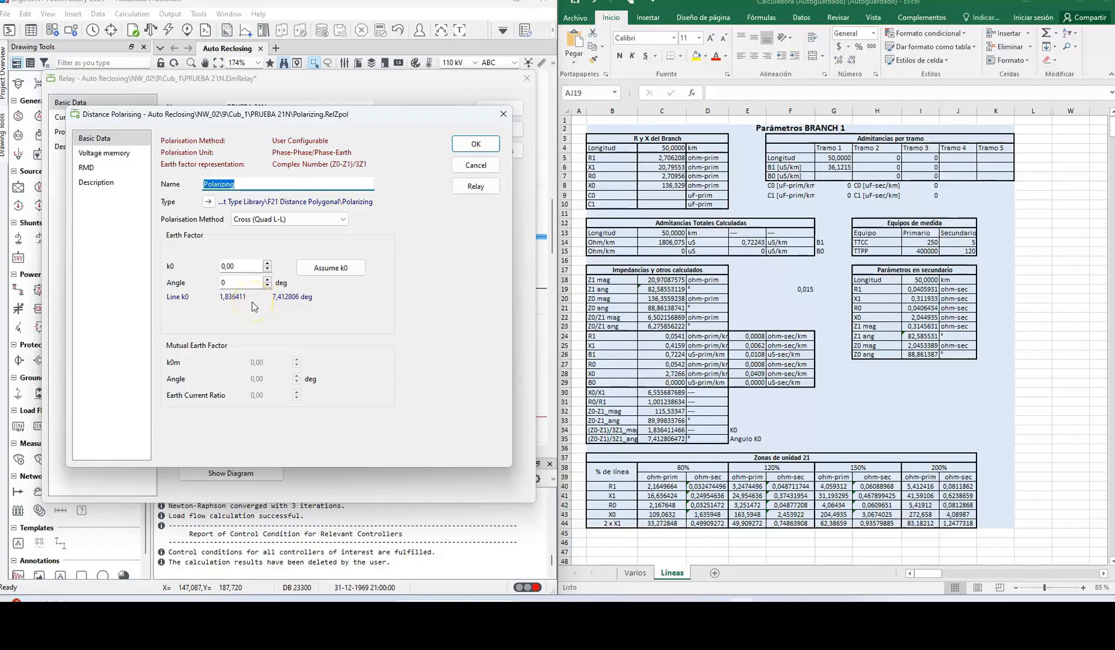
left_click(316, 267)
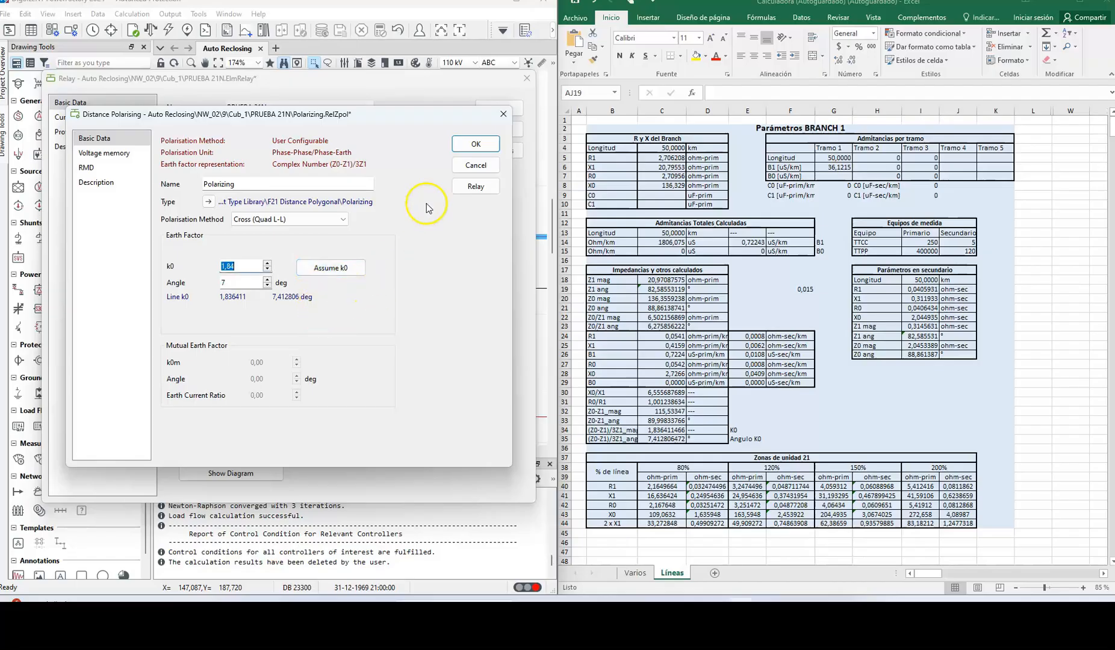
left_click(474, 144)
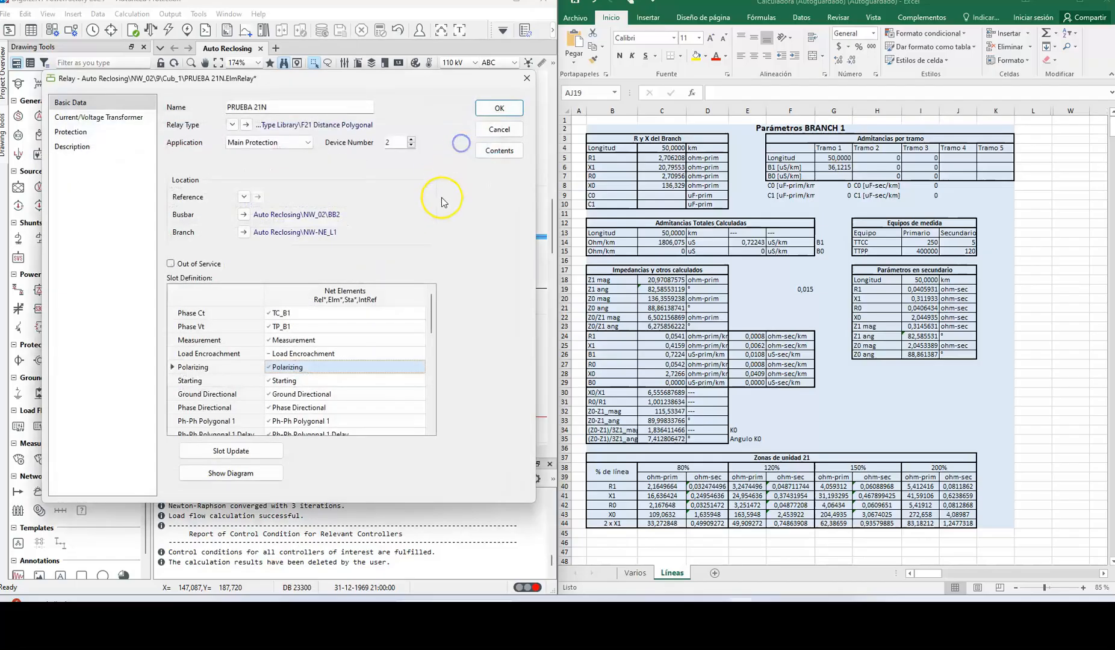
Review the relay's Starting element, checking its backup trip delay timer and its overcurrent pickup settings.
double_click(331, 384)
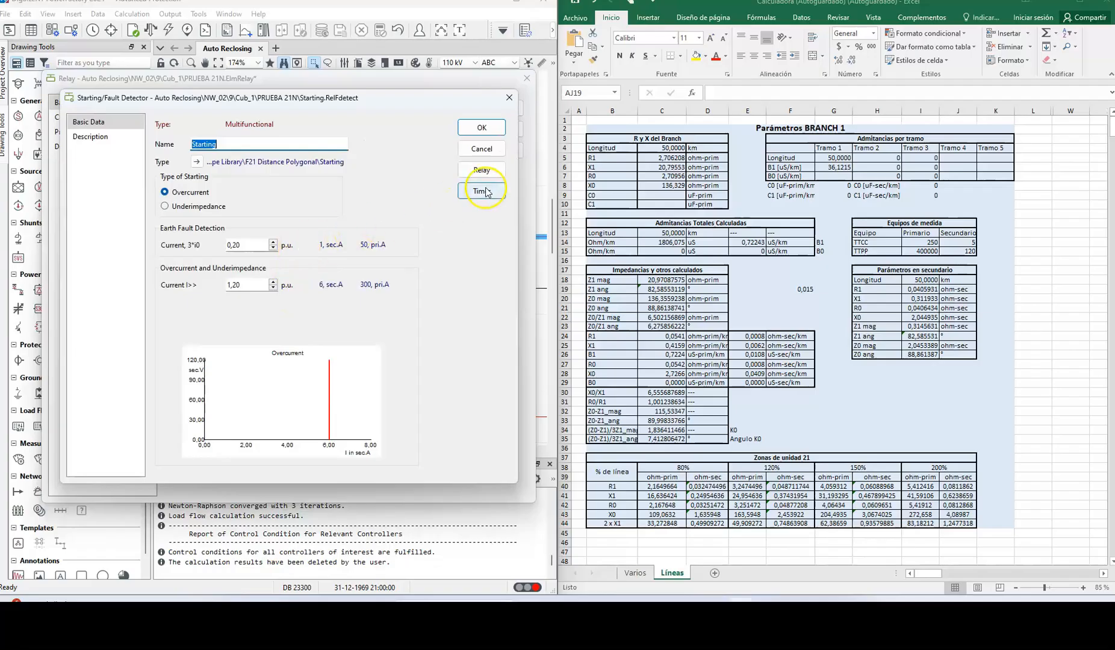
left_click(487, 191)
left_click_drag(269, 294, 156, 290)
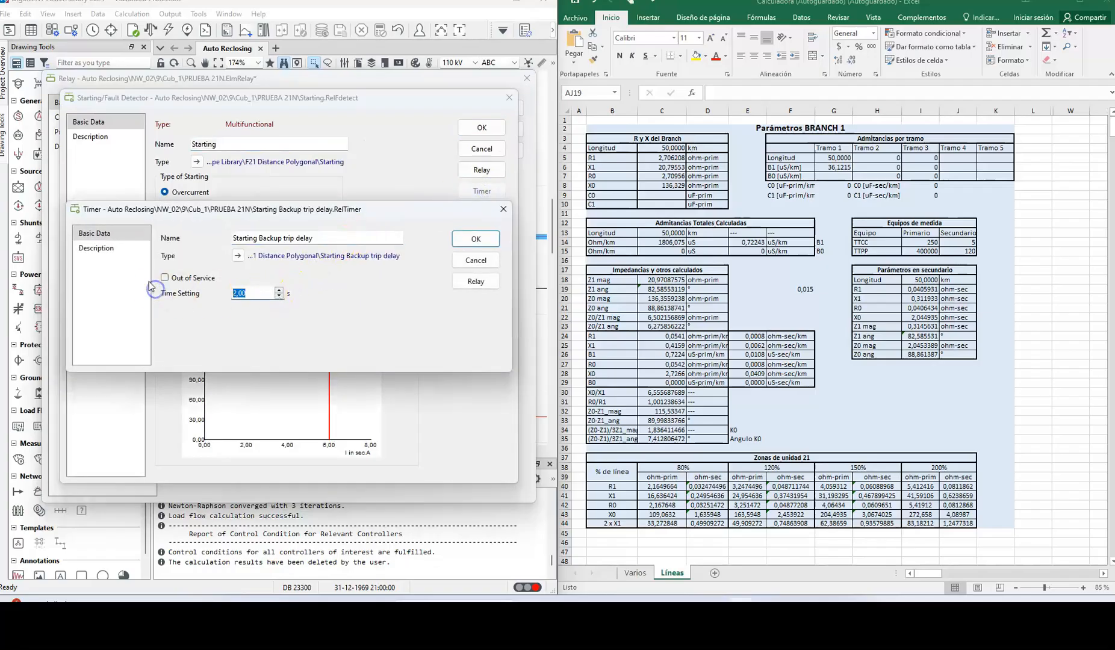
left_click(268, 274)
left_click(475, 239)
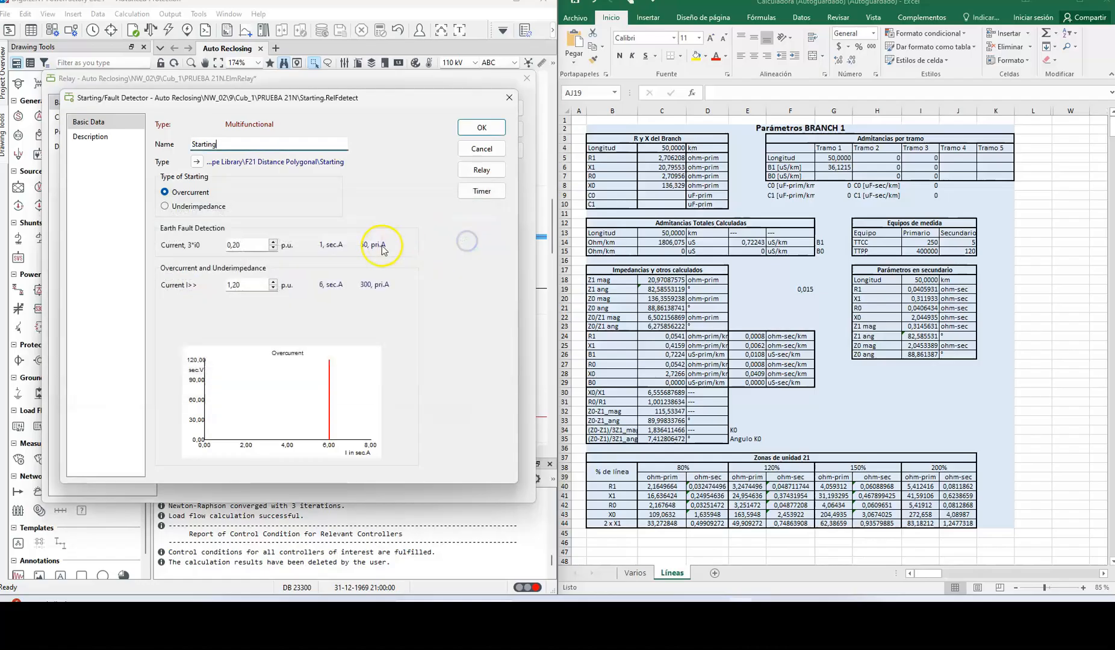
left_click(481, 129)
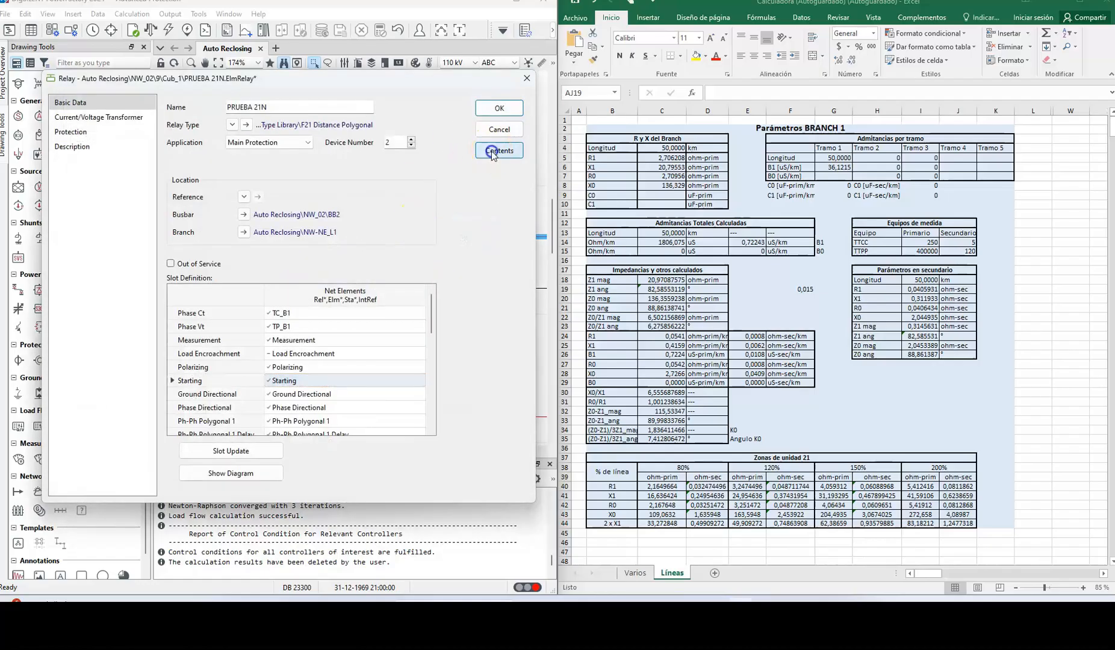
Open Ph-E Polygonal 1 from the relay's contents and consult the 80% line values in the spreadsheet's unit 21 zone table.
left_click(498, 151)
left_click(289, 268)
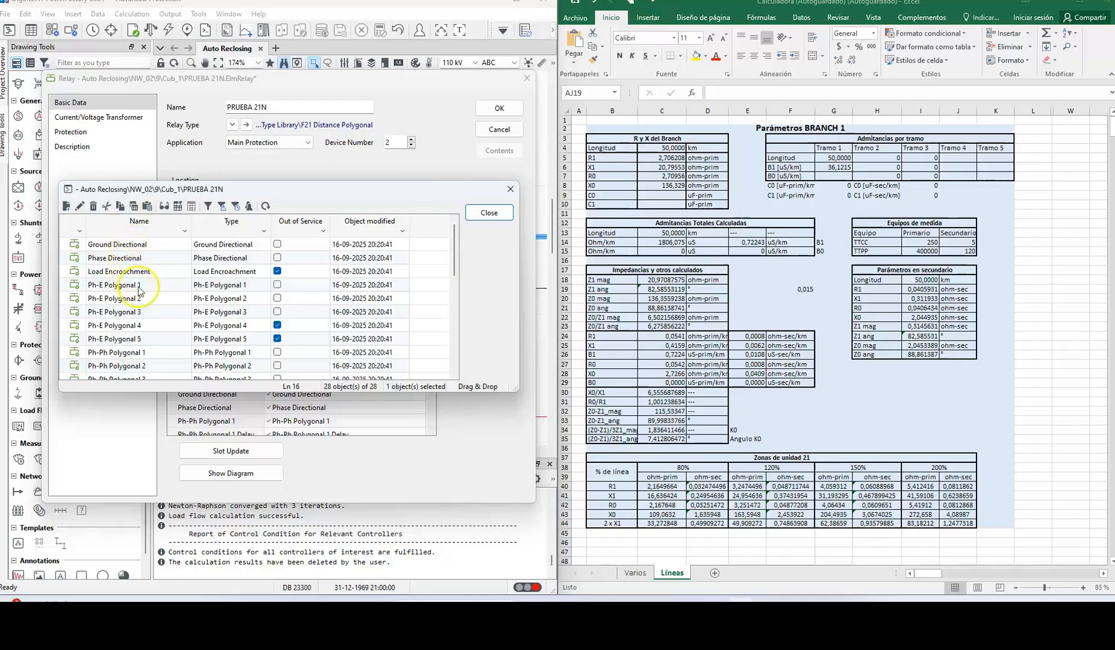
double_click(76, 284)
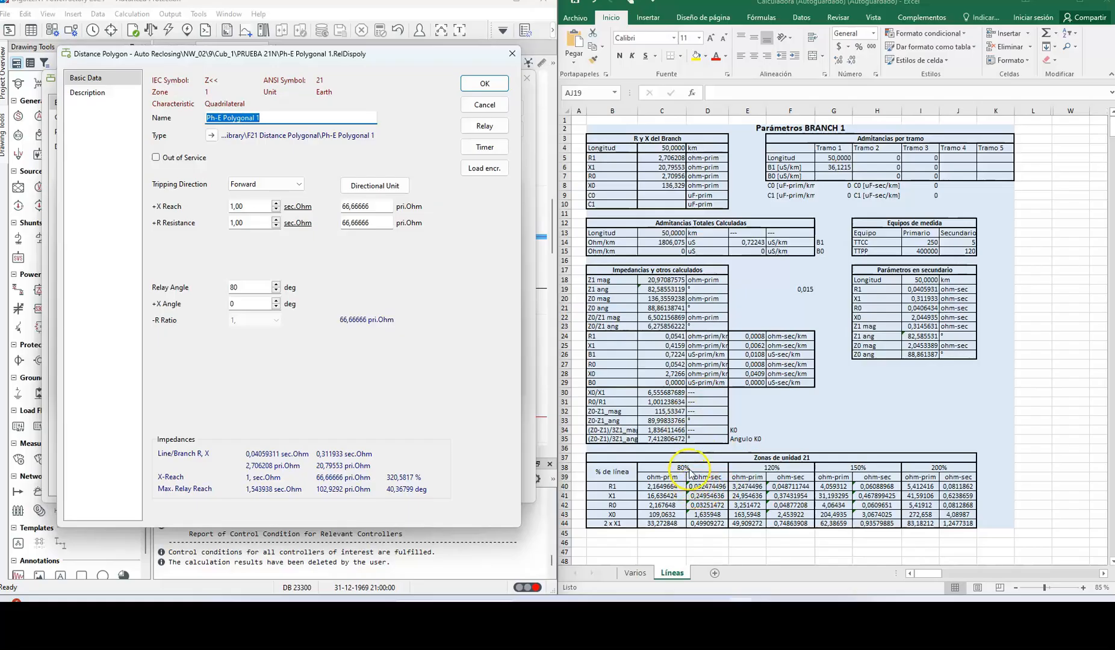
left_click(677, 481)
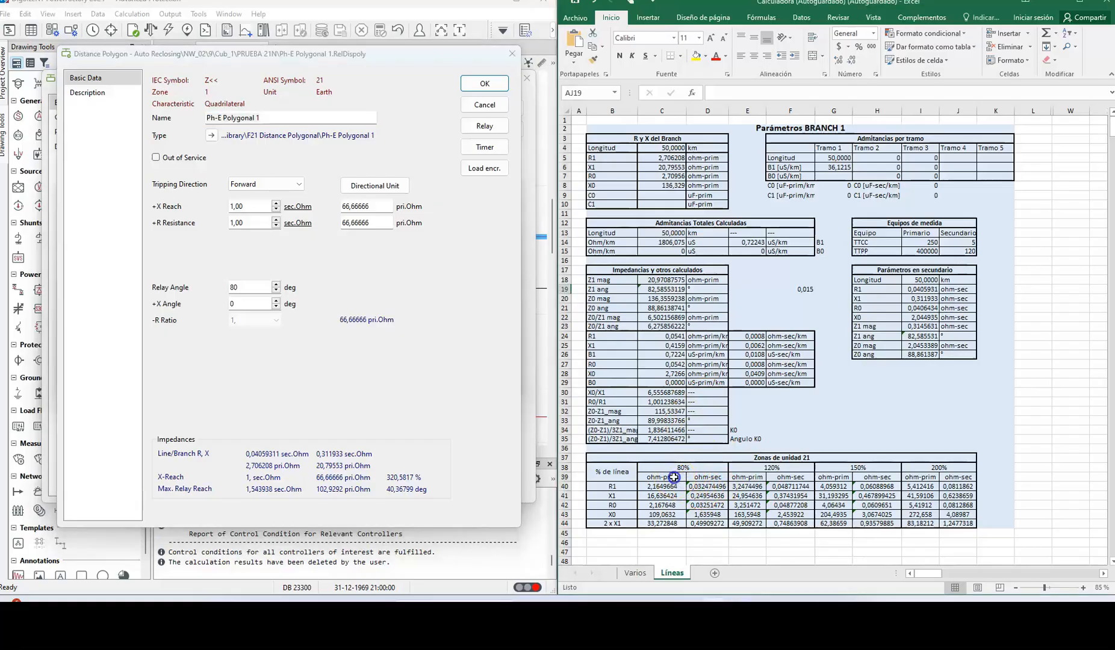
left_click_drag(665, 478, 667, 523)
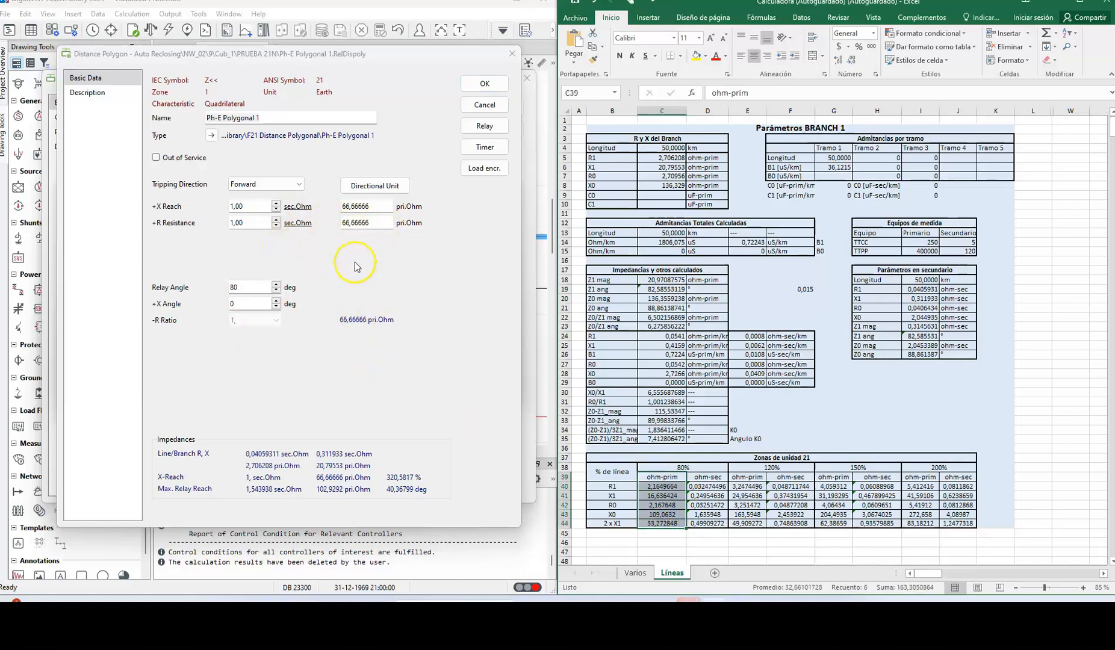
left_click_drag(708, 480, 708, 525)
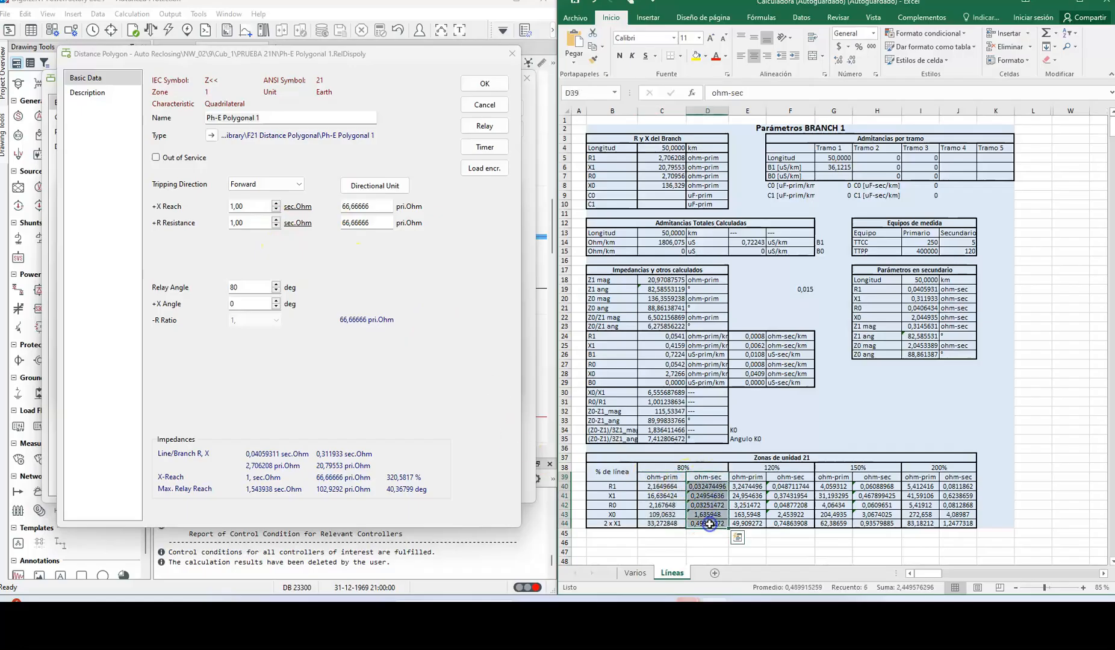
left_click(389, 255)
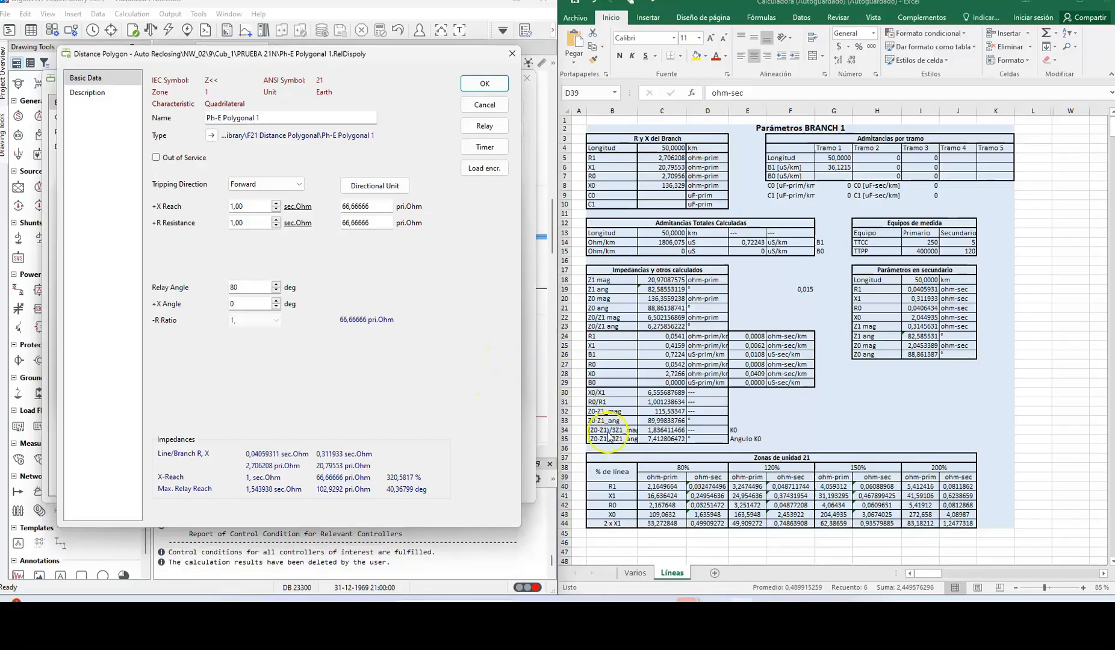
Switch to the protection study PDF and read the criterion for phase and residual resistive reaches.
left_click(610, 610)
scroll(321, 400, "down", 10)
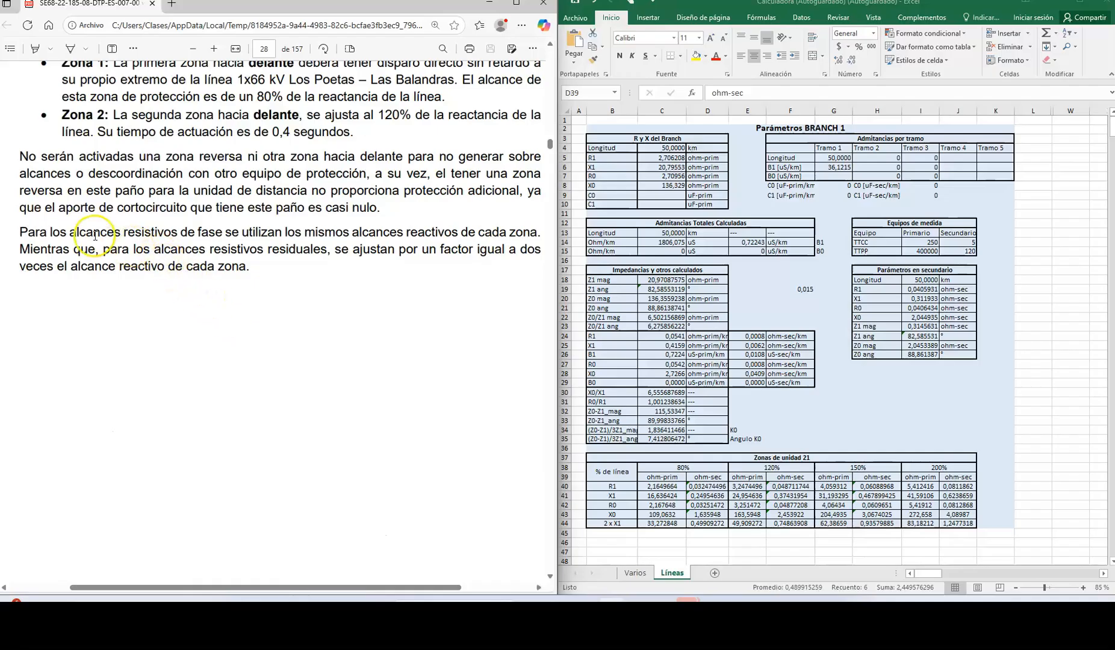
left_click_drag(19, 232, 272, 282)
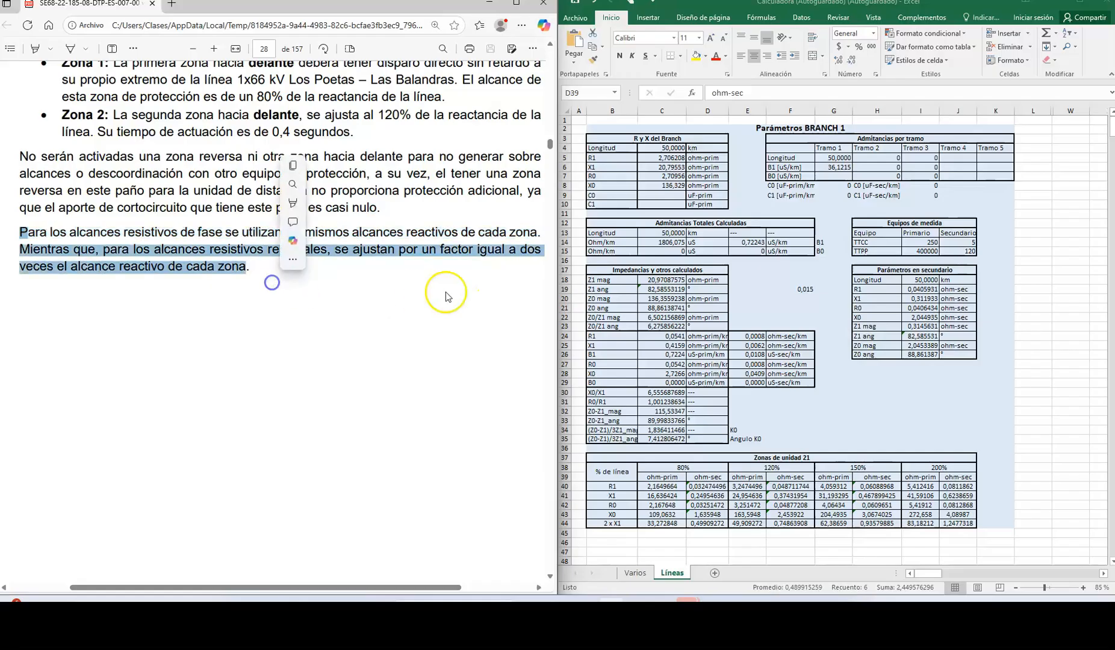
left_click(591, 278)
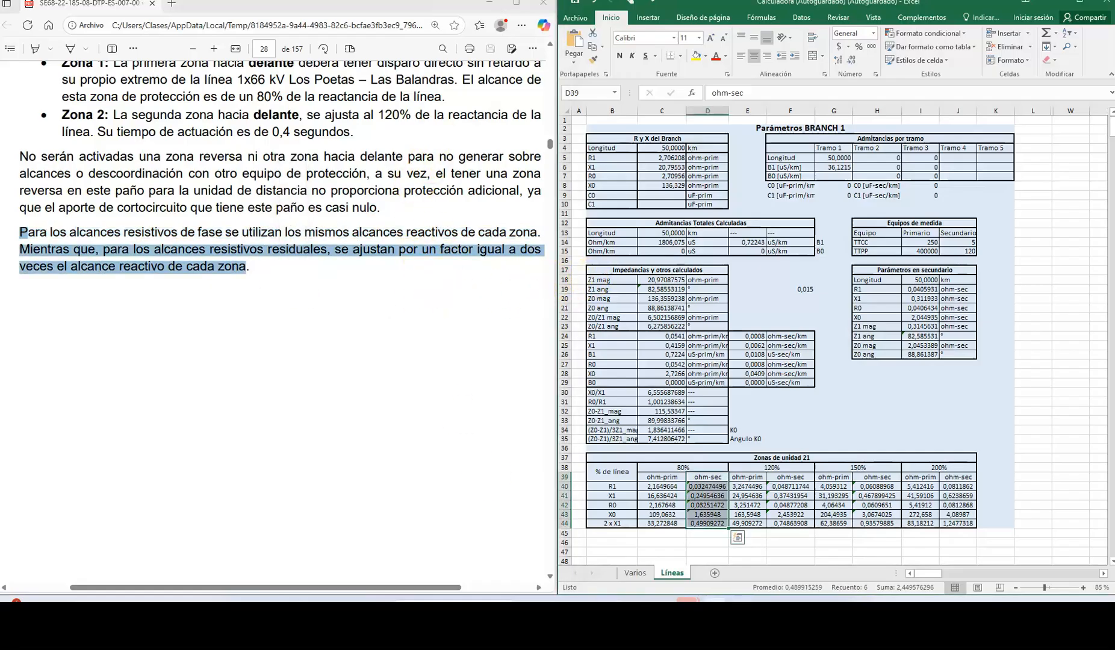
key("alt+Tab")
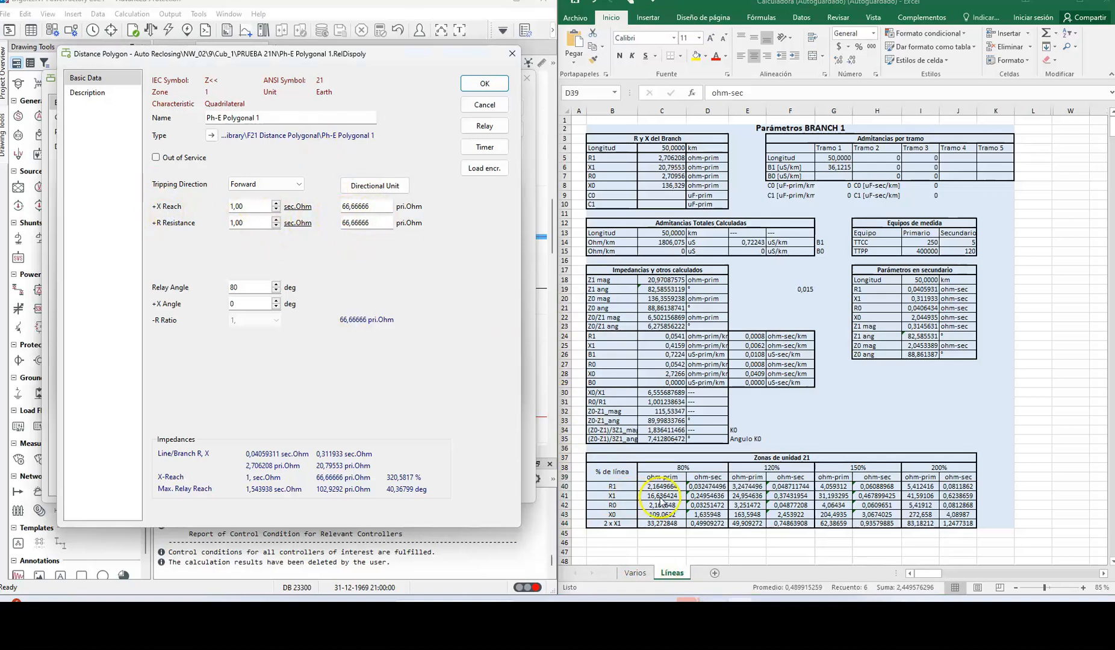
Set Ph-E Polygonal 1's +X Reach to about 16.67 primary ohms, +R Resistance to about 33.33 primary ohms and Relay Angle to 82 degrees.
double_click(369, 206)
type("16")
key("Tab")
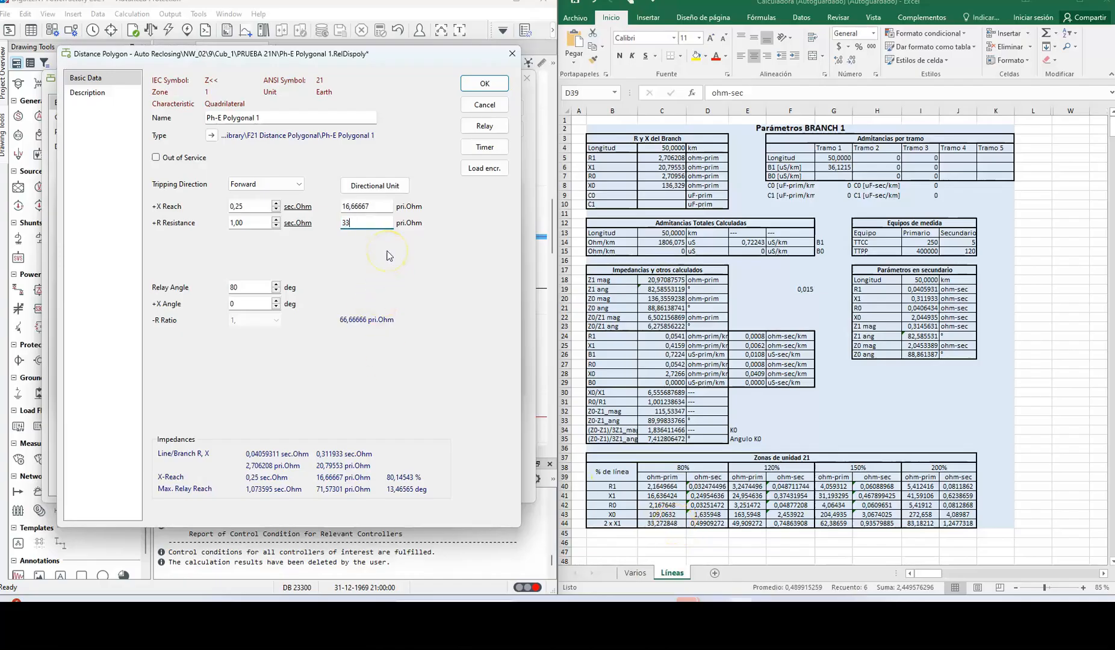
left_click(373, 270)
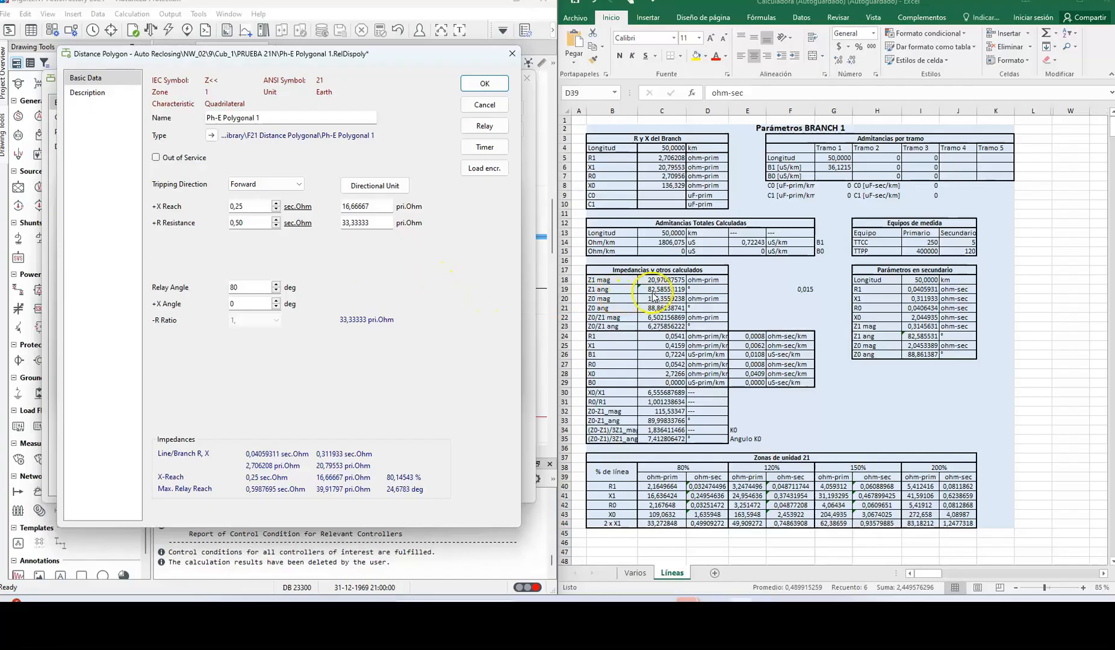
left_click(276, 287)
left_click(275, 287)
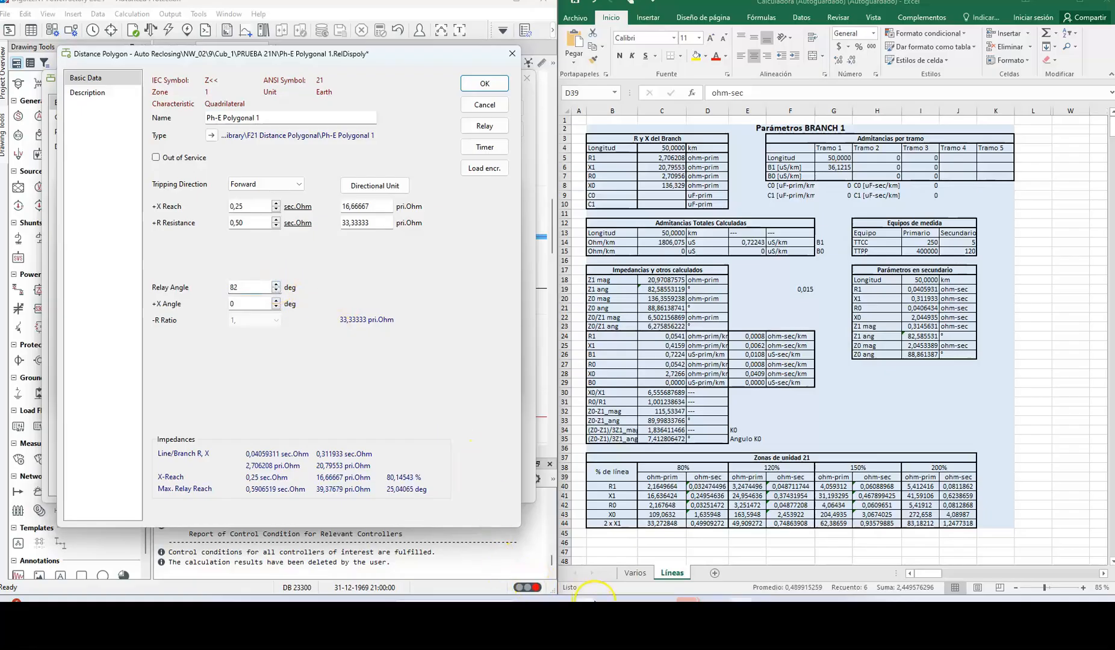
Compare the line angle calculation in the protection study PDF with the Z1 angle formula in the Excel sheet.
left_click(590, 597)
scroll(425, 460, "down", 10)
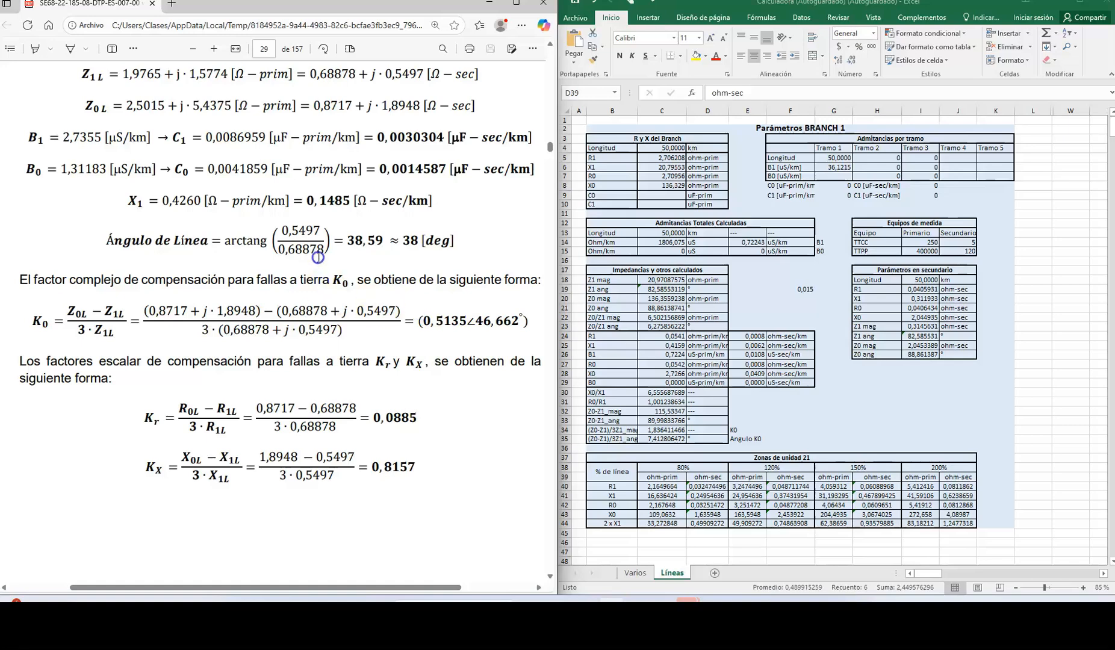
scroll(319, 282, "up", 2)
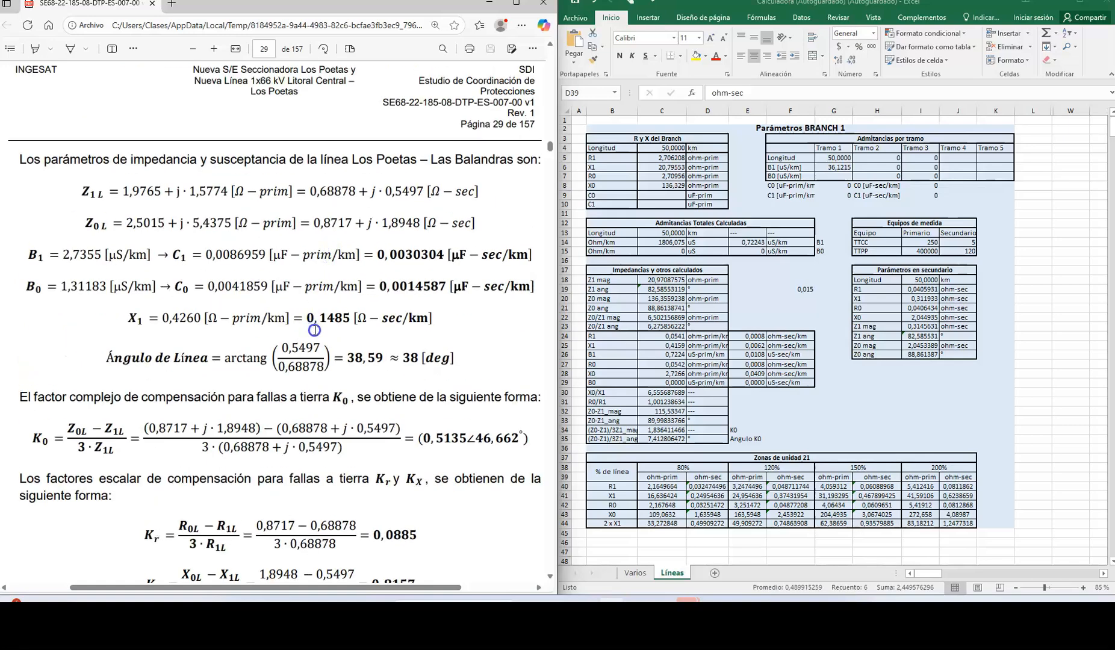
double_click(652, 287)
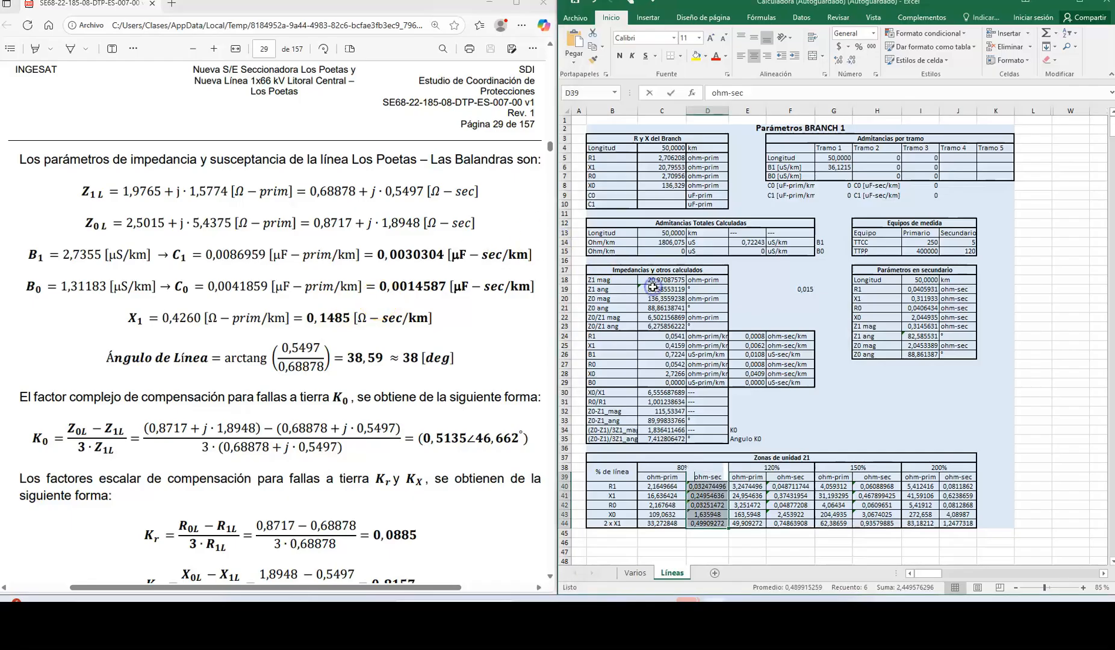
left_click(652, 288)
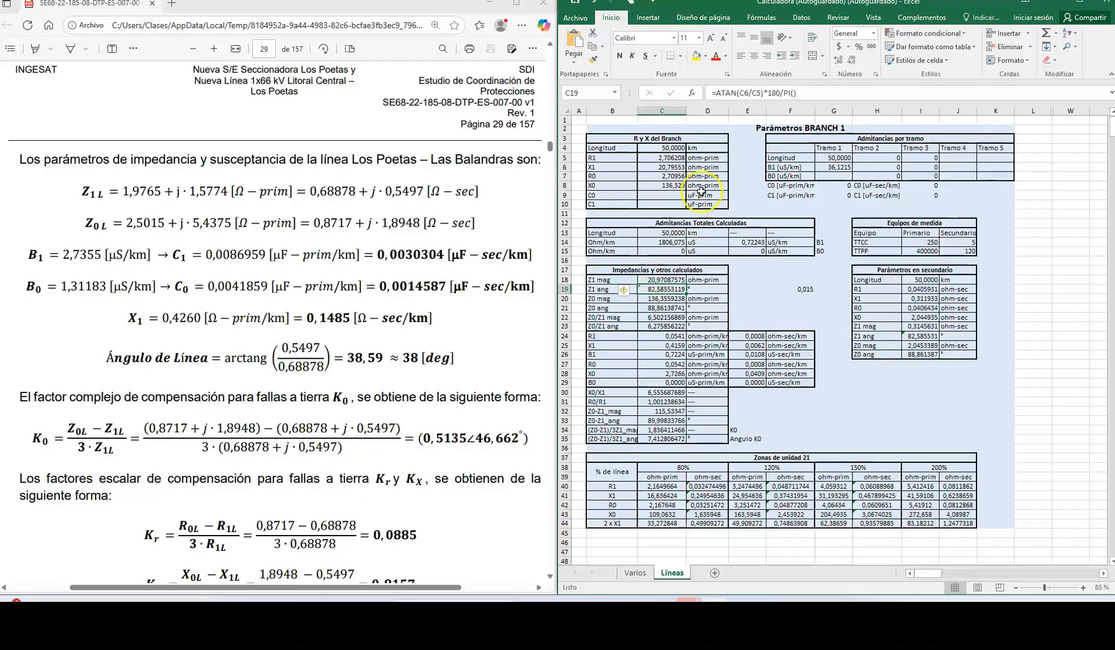
left_click(747, 95)
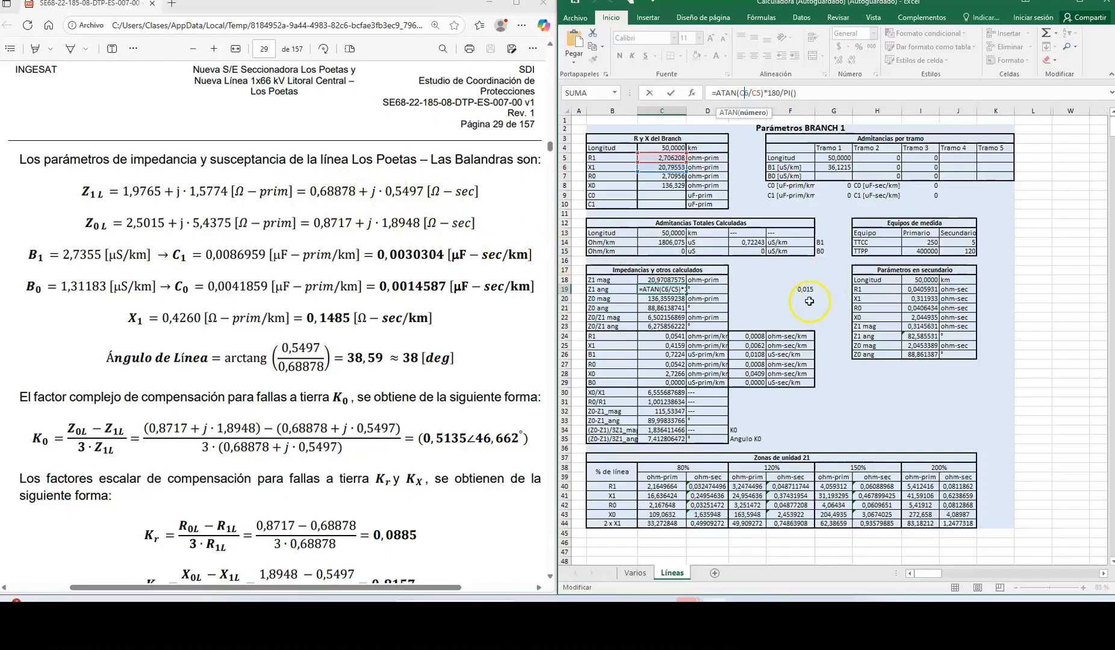
Return to PowerFactory, check the Ph-E Polygonal 1 delay timer and save the zone 1 settings.
mouse_move(738, 608)
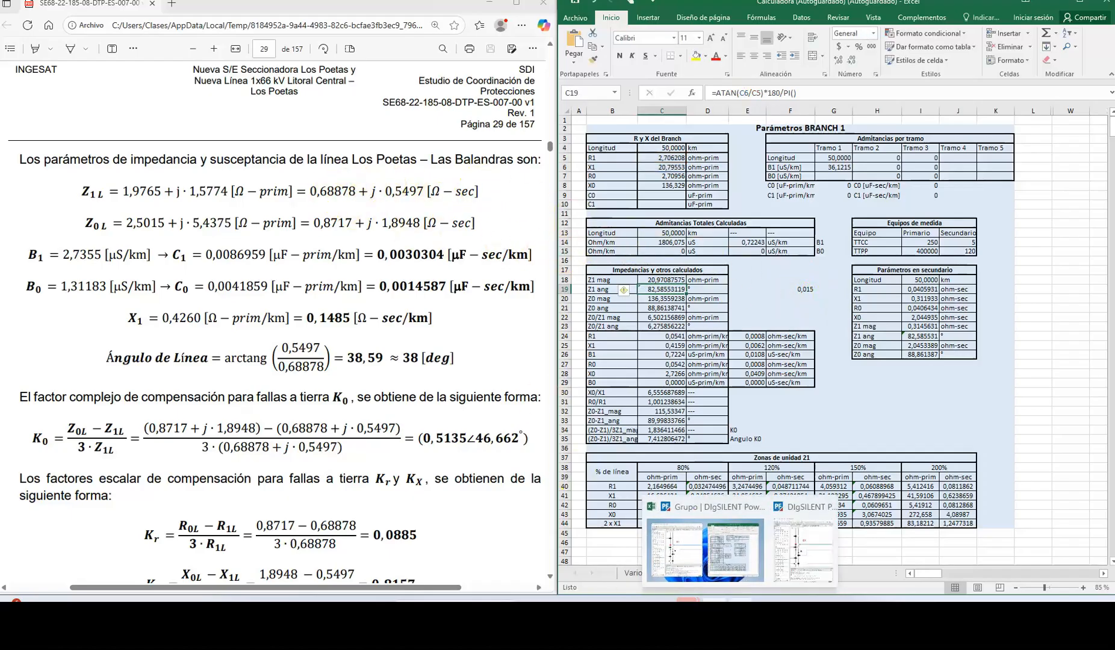
left_click(636, 545)
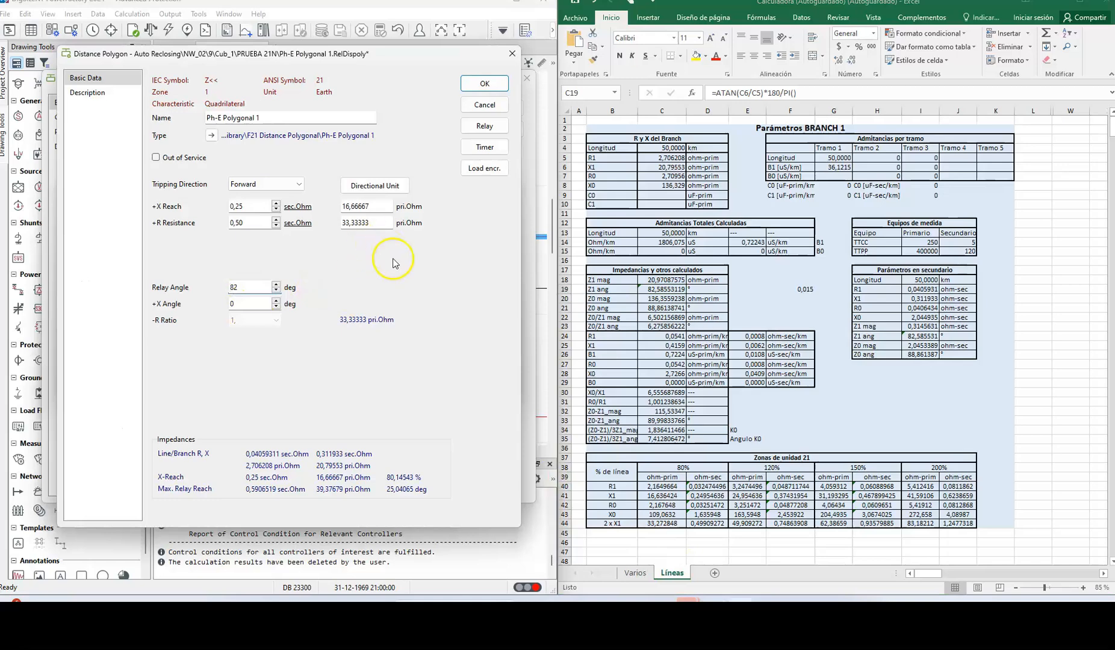
left_click(482, 147)
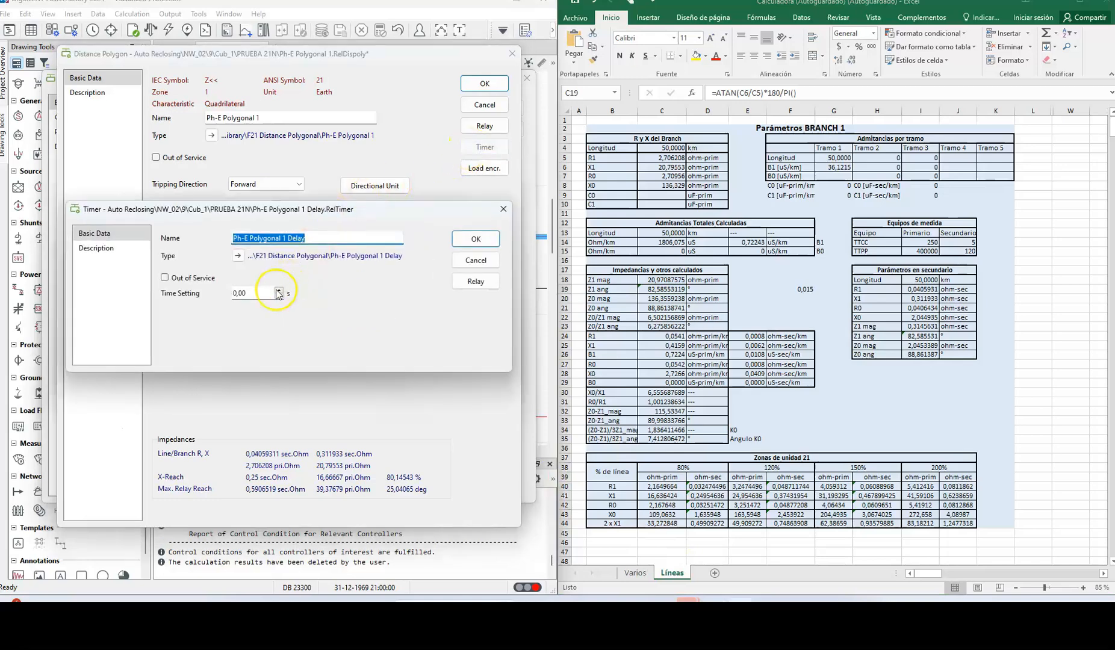
left_click(475, 238)
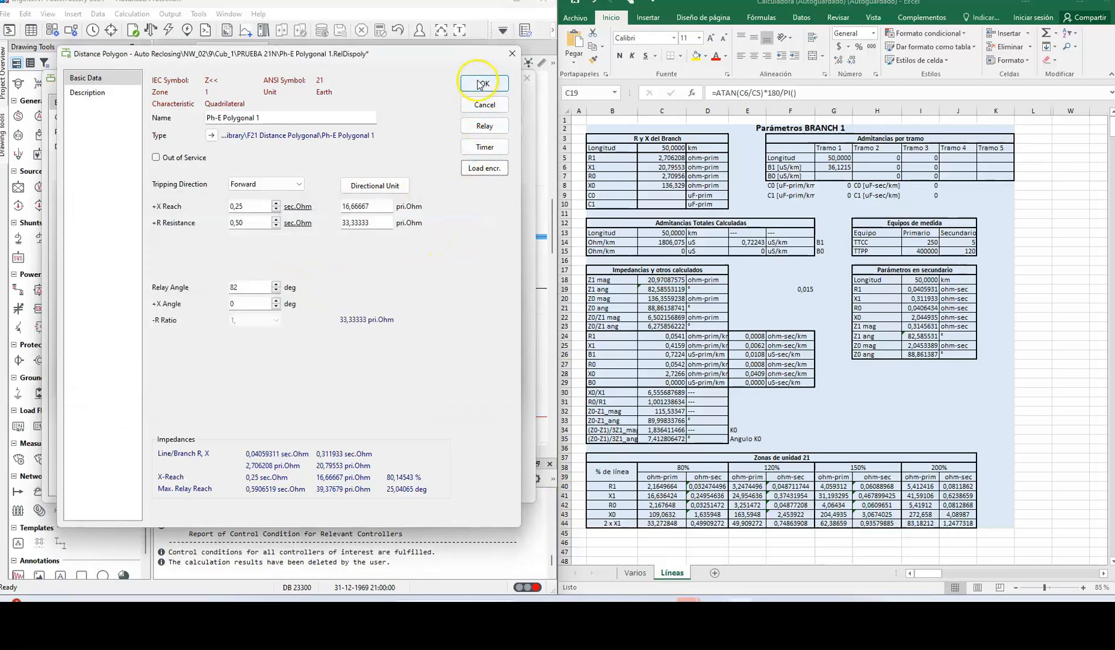
left_click(485, 83)
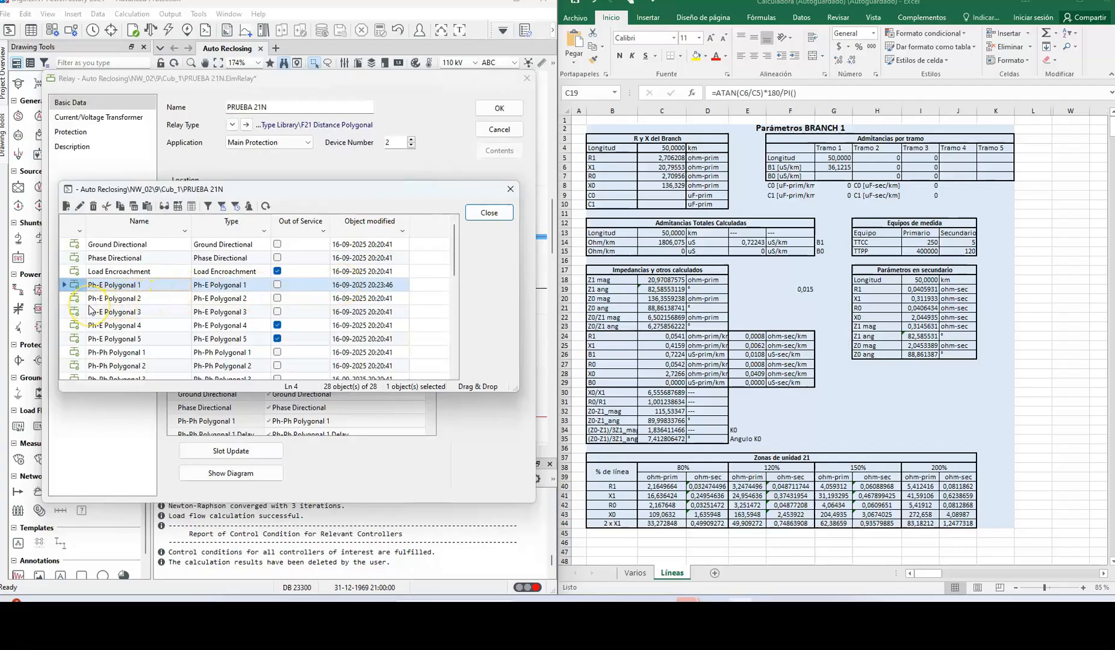
Mark Ph-E Polygonal 3 as out of service and set Ph-E Polygonal 2's +X Reach to 24.954 primary ohms.
left_click(278, 311)
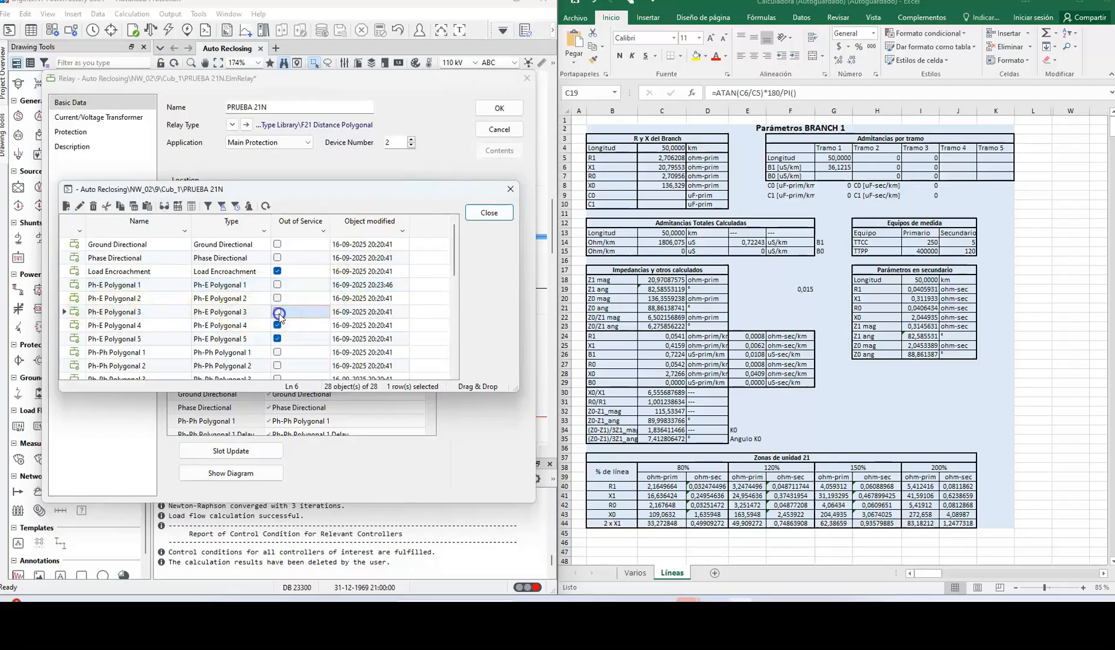
double_click(77, 299)
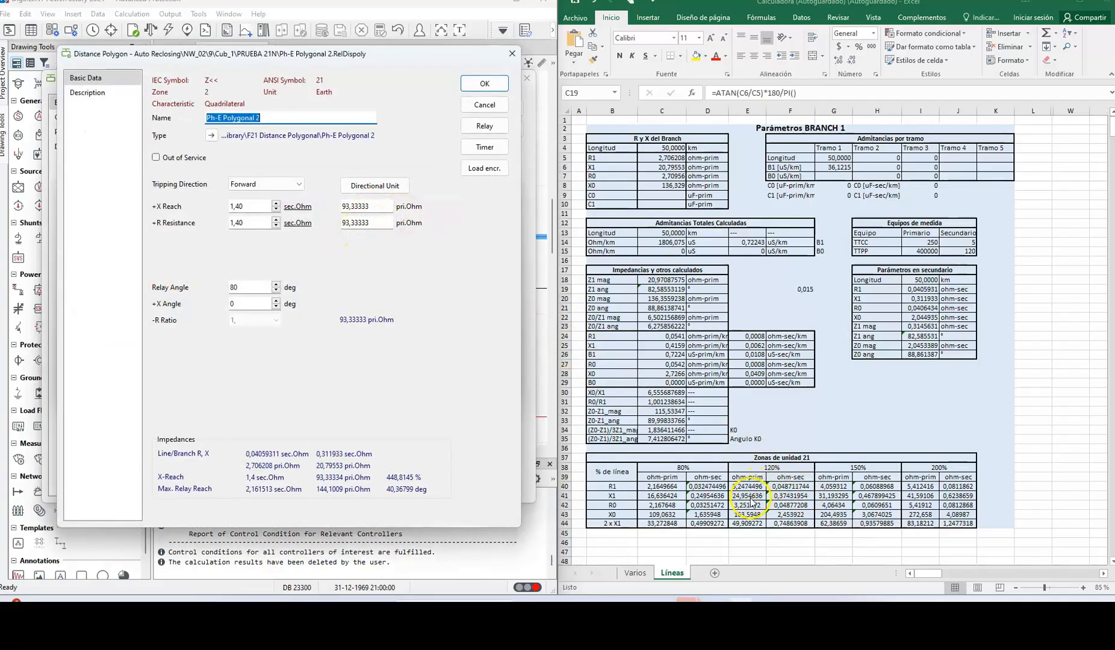
left_click(318, 207)
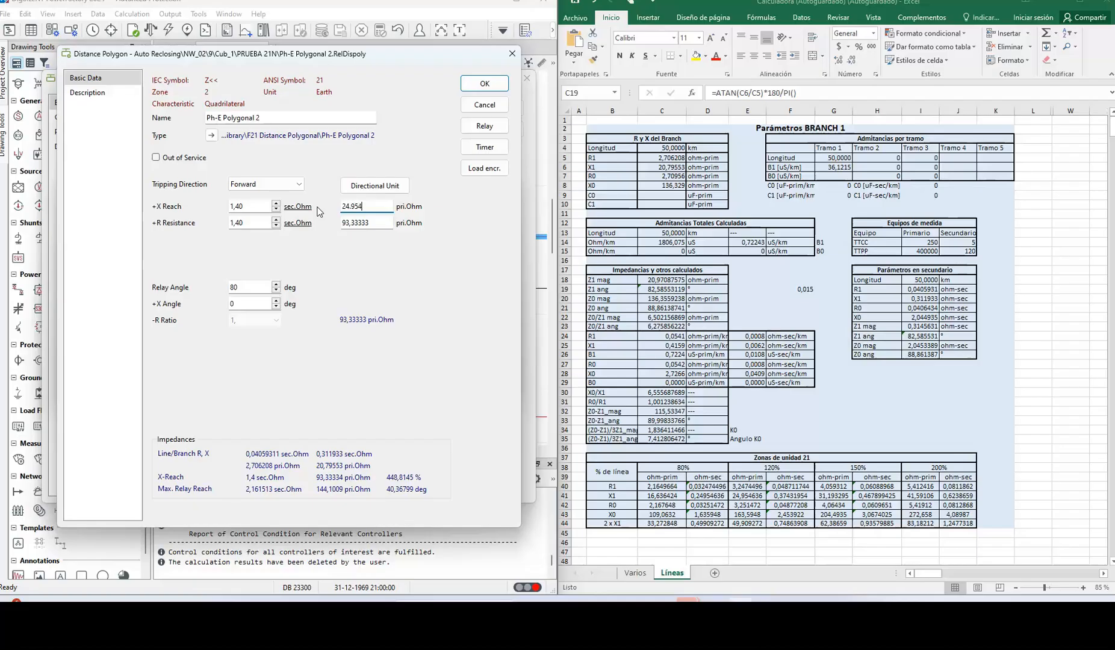
left_click(313, 266)
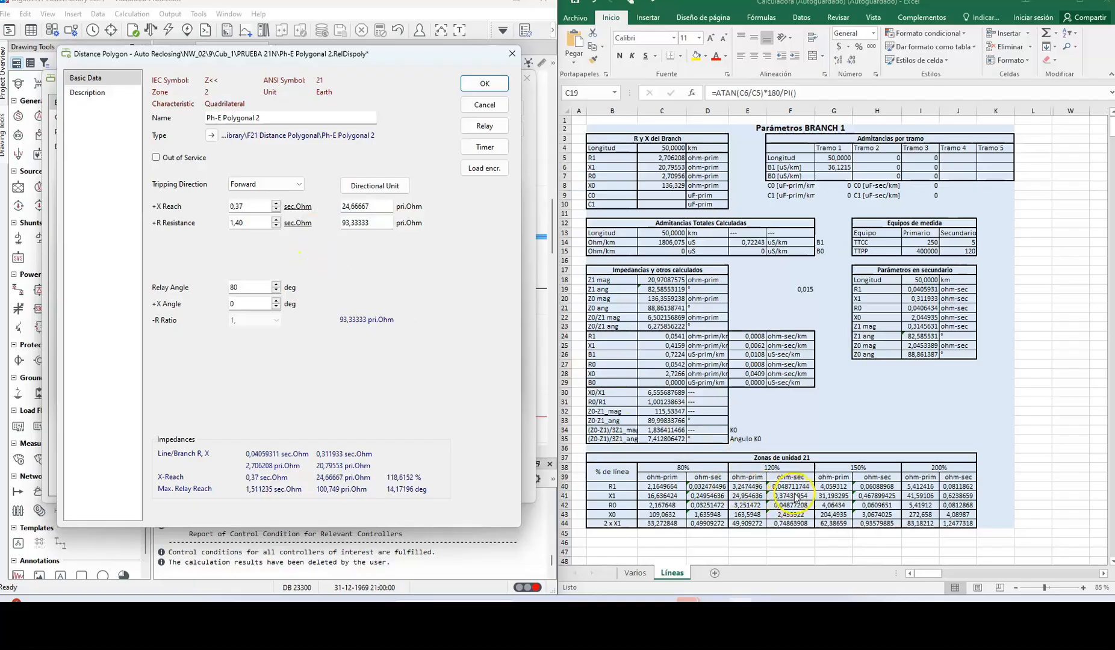
Set Ph-E Polygonal 2's +R Resistance to 49.91 primary ohms and its Relay Angle to 82 degrees.
left_click_drag(386, 223, 309, 222)
type("49.90")
key("BackSpace")
type("1")
left_click(303, 267)
left_click_drag(243, 288, 220, 289)
type("8")
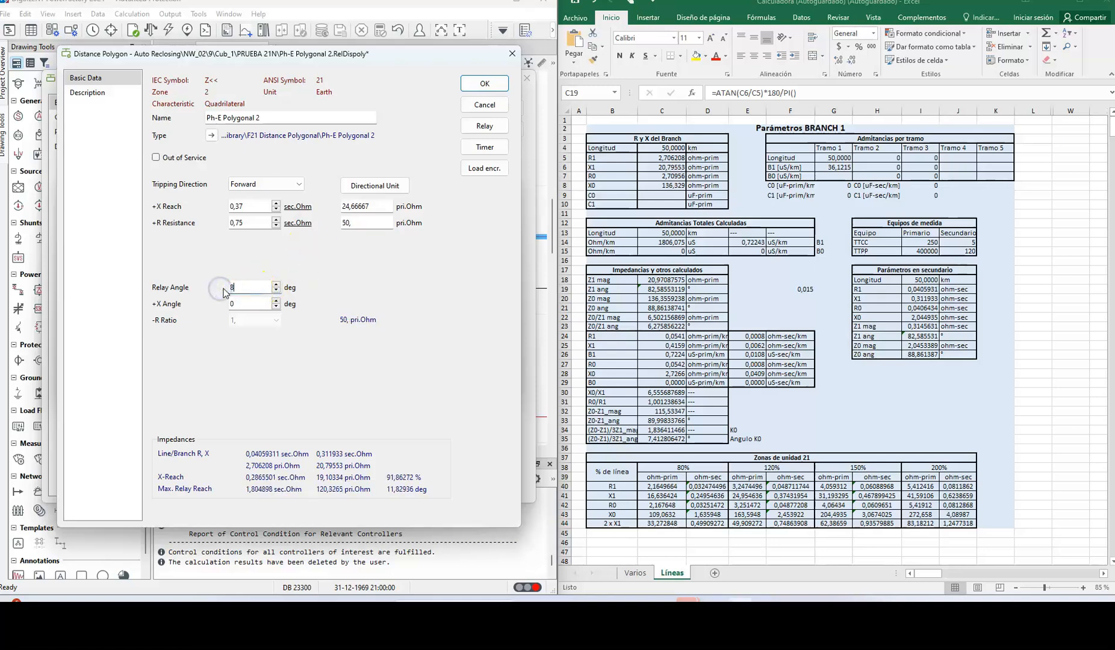
type("2")
Set the time setting of the Ph-E Polygonal 2 delay timer to 0.4 s.
left_click(485, 147)
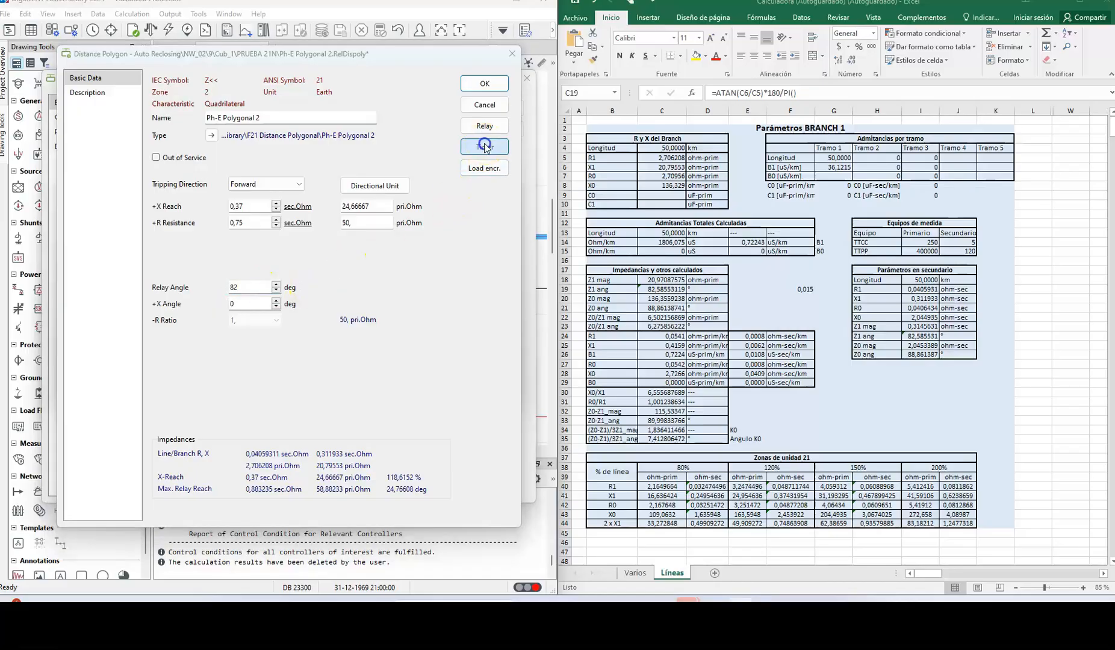
left_click_drag(259, 296, 215, 300)
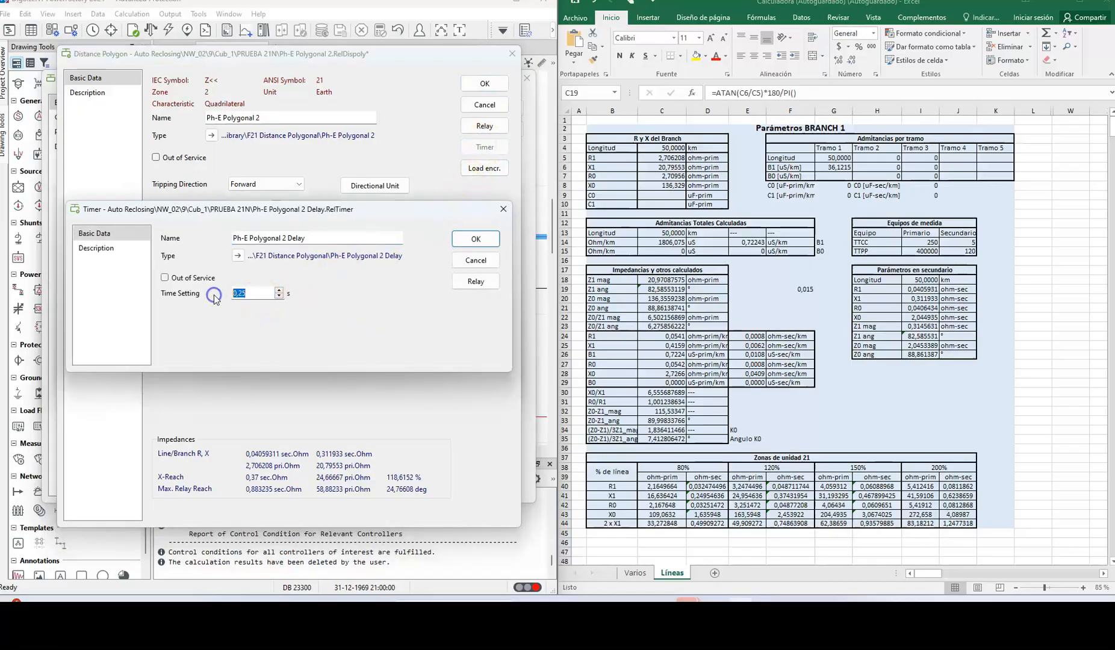
type("0.4")
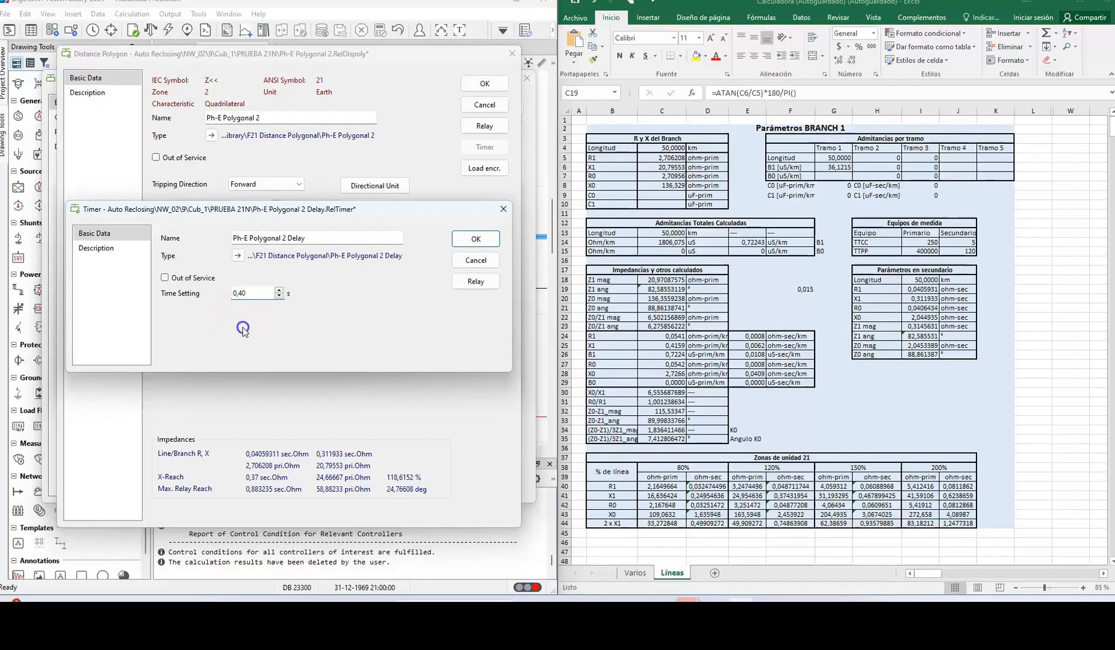
Save the Ph-E Polygonal 2 settings and mark Ph-Ph Polygonal 3 as out of service.
left_click(475, 237)
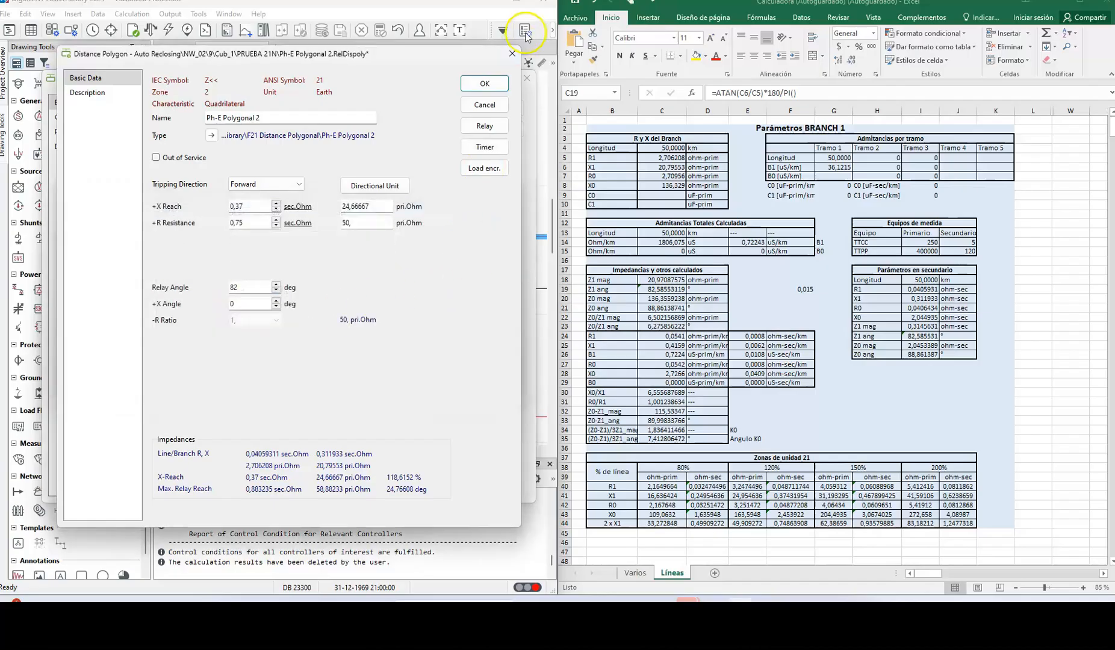
left_click(484, 83)
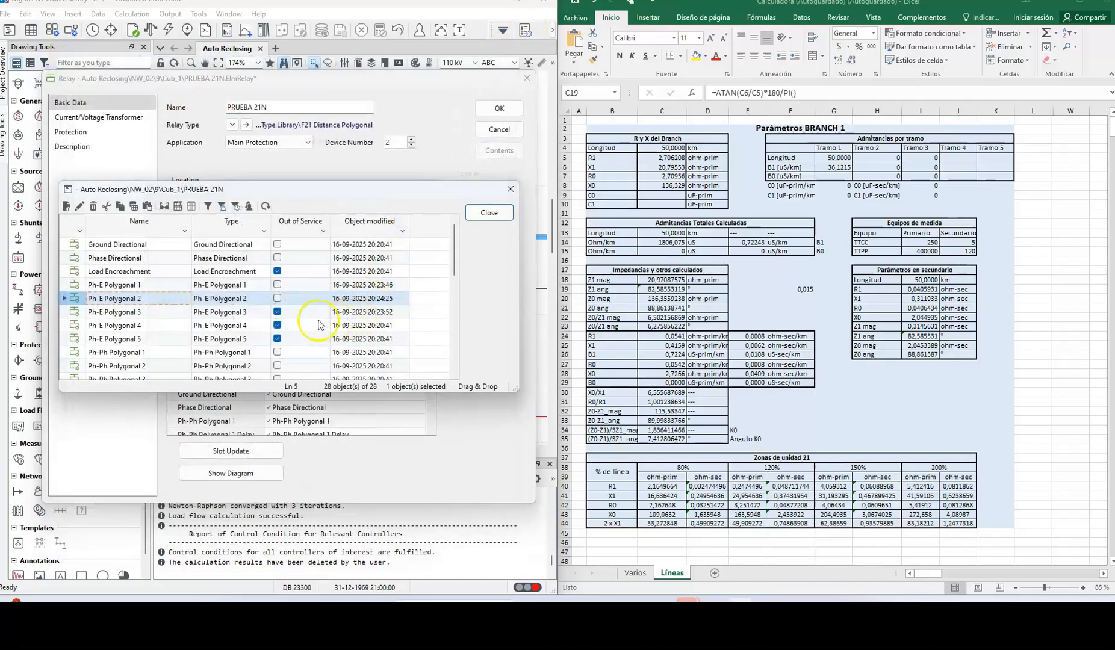
scroll(259, 331, "down", 1)
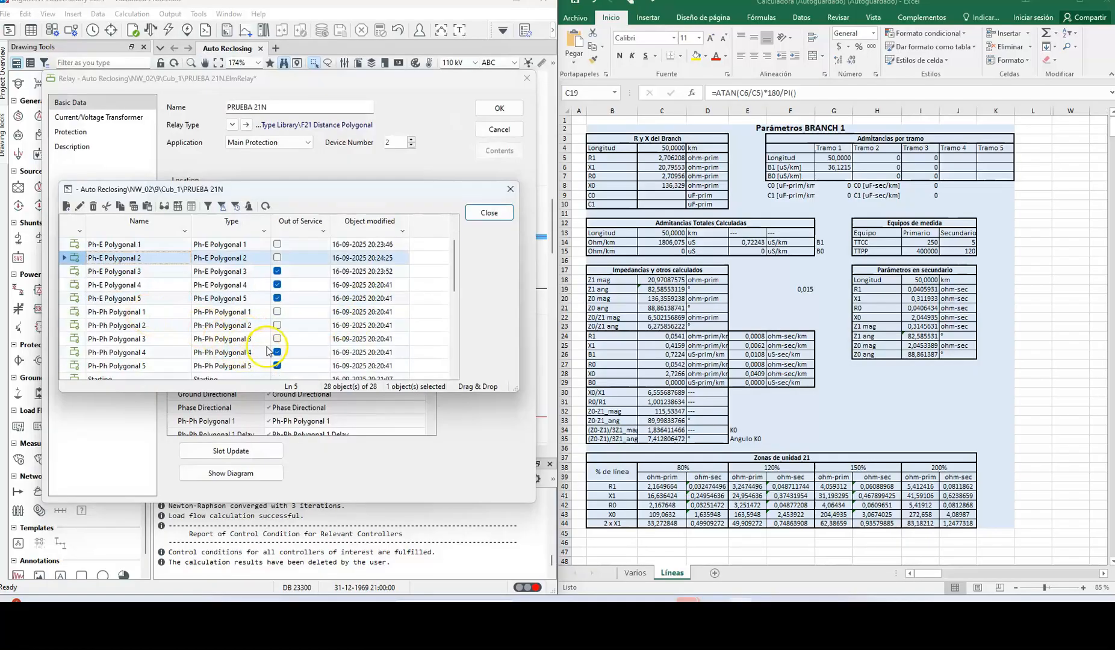
left_click(277, 338)
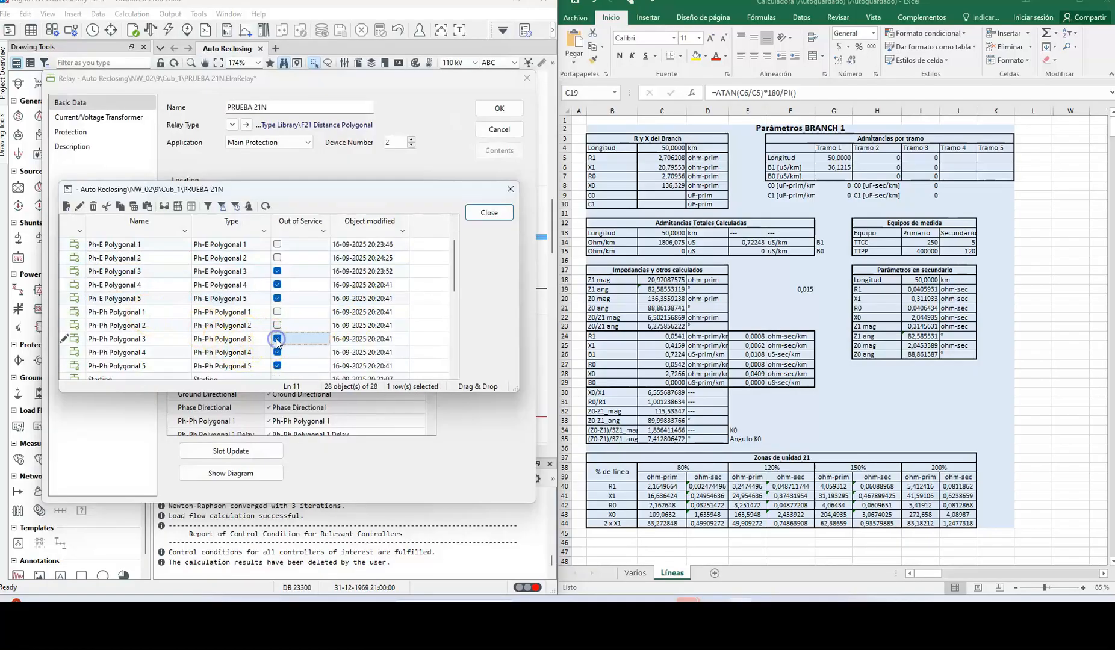
Set Ph-Ph Polygonal 1's +X Reach and +R Resistance to 16.63 primary ohms each.
double_click(82, 317)
double_click(358, 207)
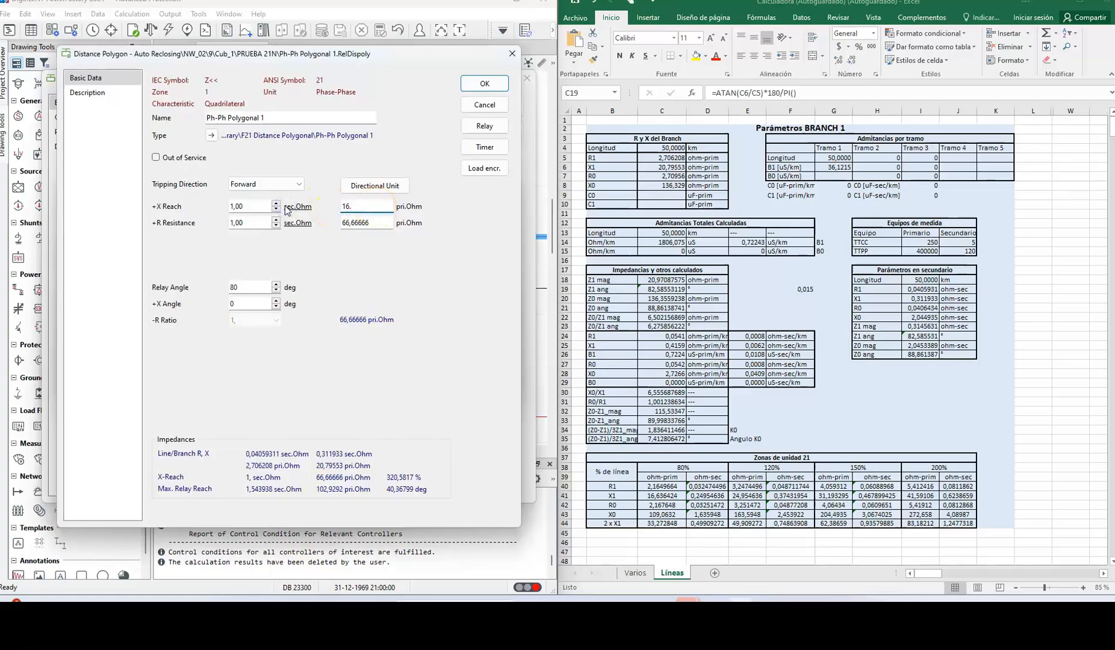
type("16.63")
key("Tab")
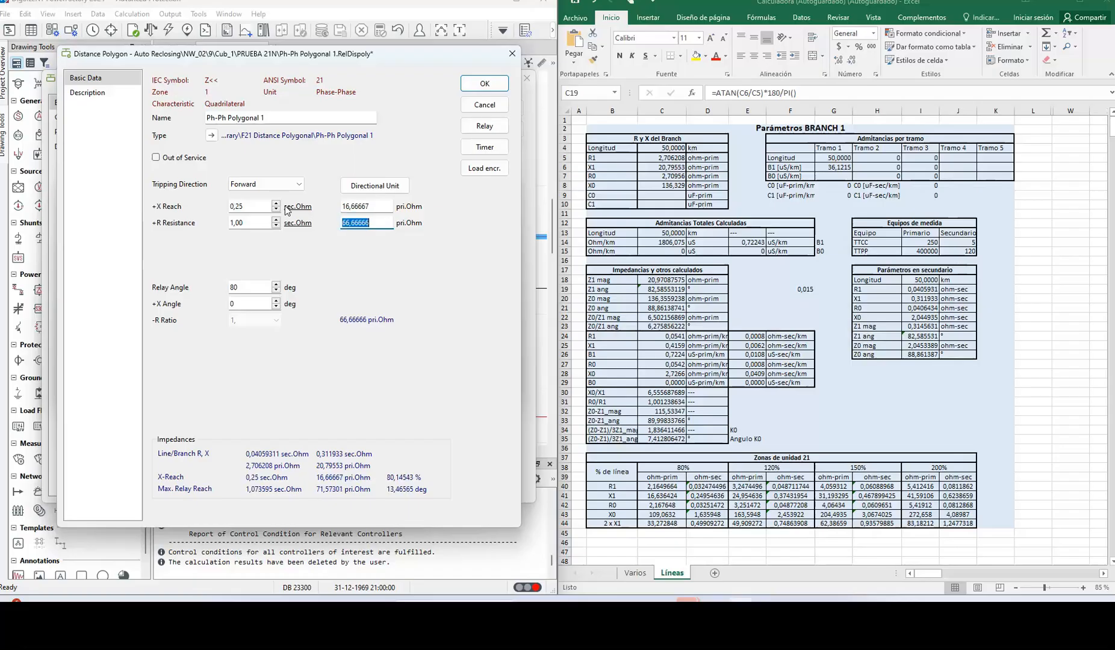
type("16.63")
key("Tab")
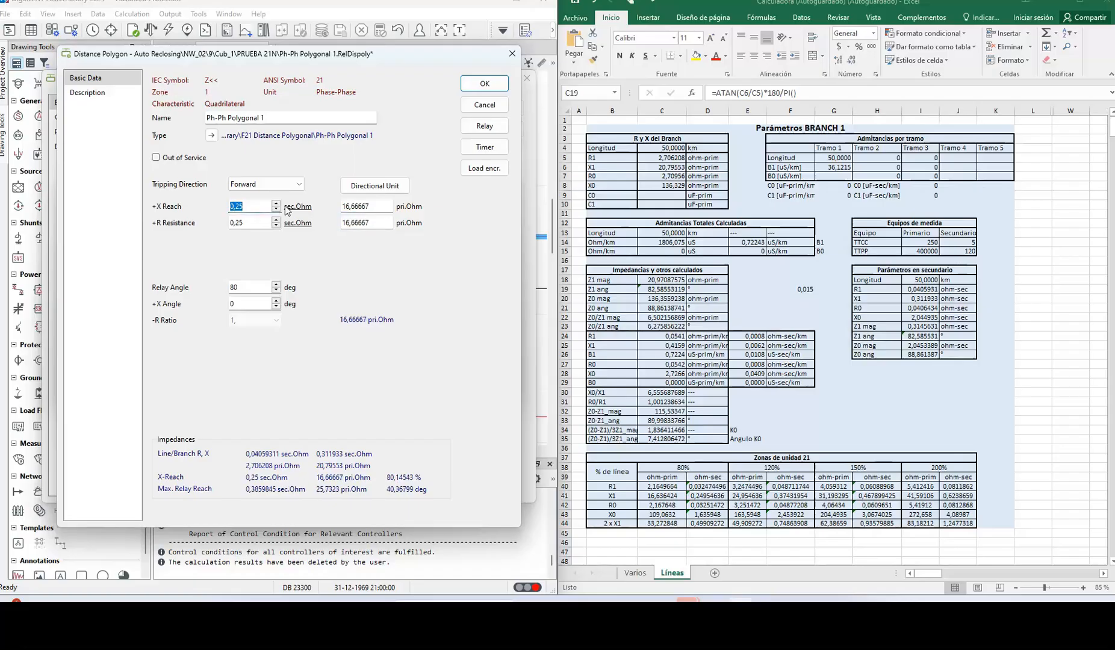
Set Ph-Ph Polygonal 1's Relay Angle to 82 degrees, check its delay timer and save the zone settings.
left_click(275, 285)
left_click(275, 284)
left_click(484, 148)
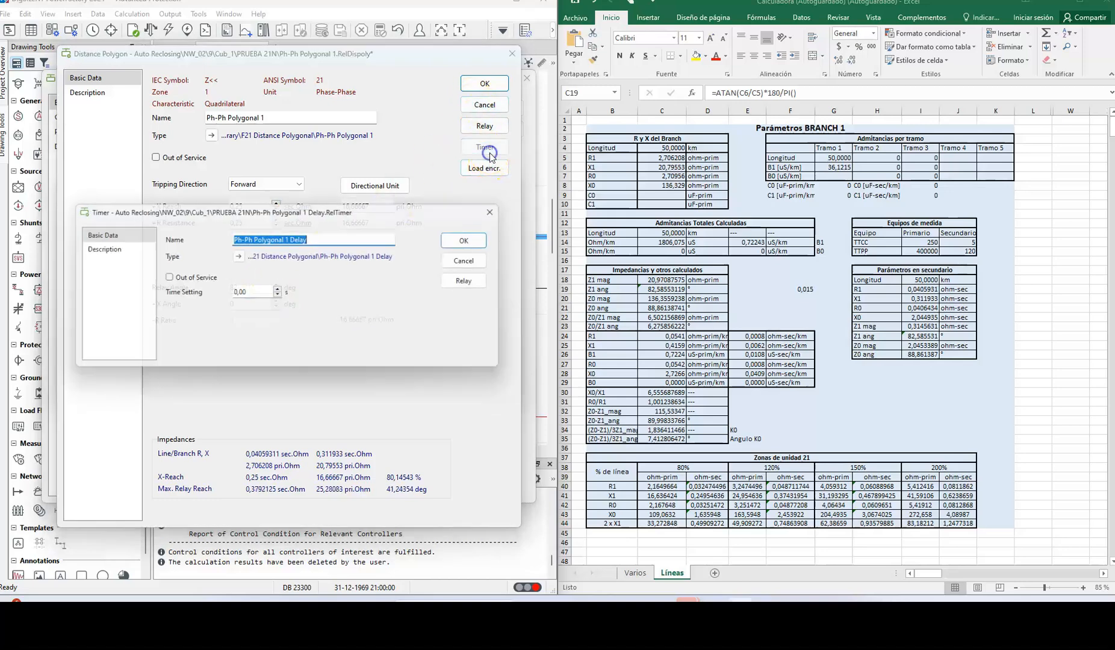
left_click(489, 239)
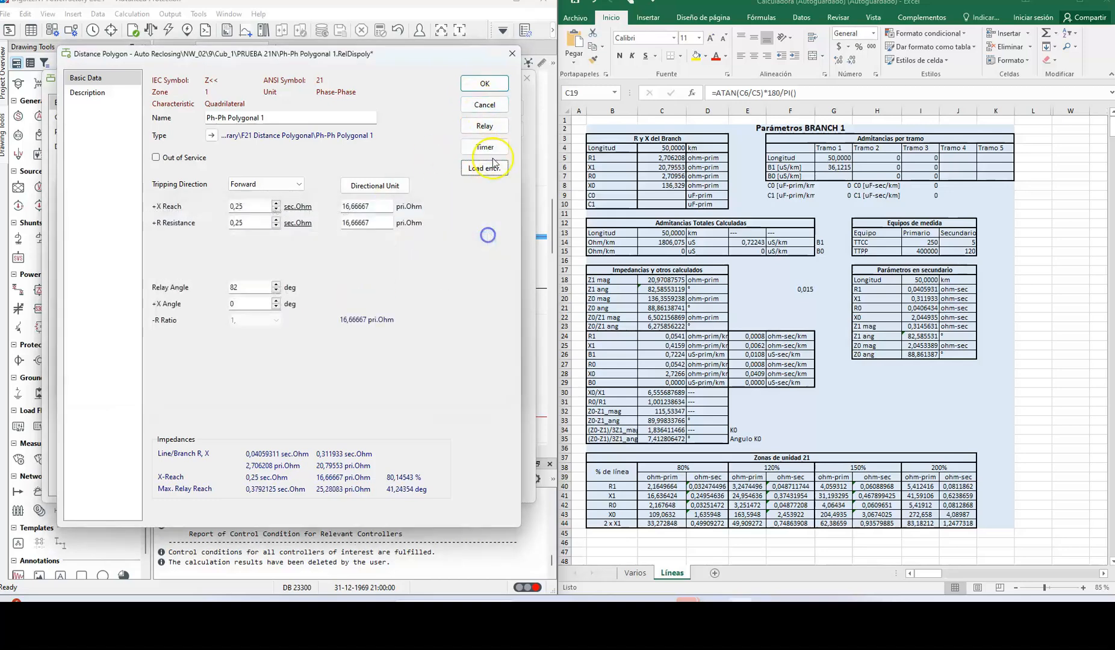
left_click(485, 83)
Set Ph-Ph Polygonal 2's +X Reach and +R Resistance to 24.66667 primary ohms each.
double_click(75, 325)
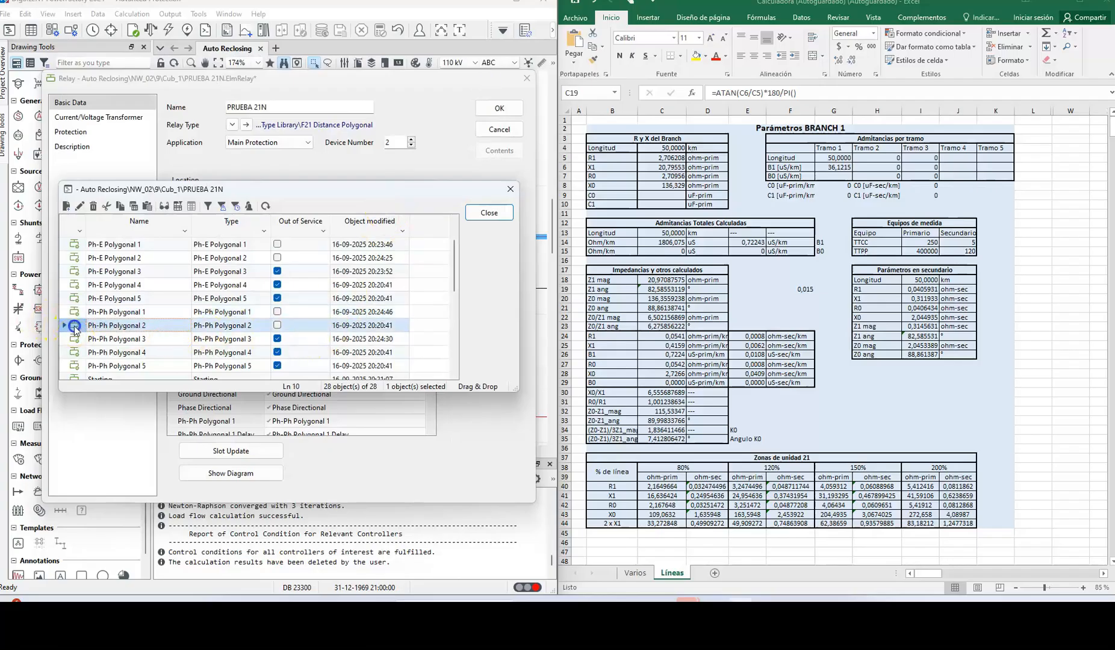
left_click(364, 205)
type("2")
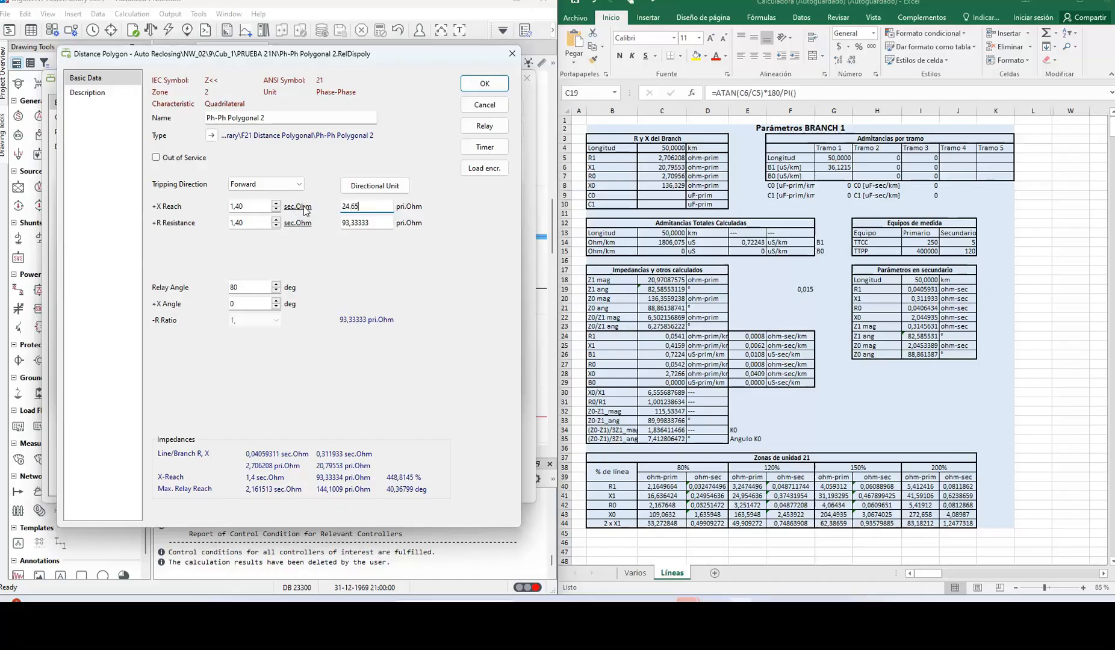
type("4.95")
key("Tab")
type("24.95")
key("Tab")
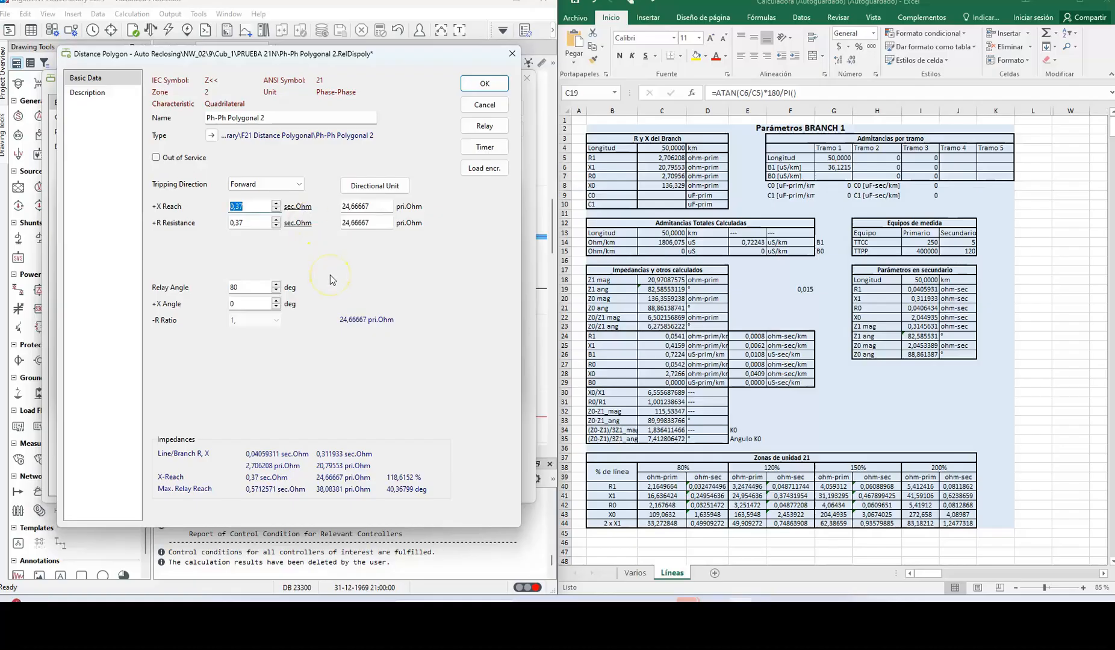
Set Ph-Ph Polygonal 2's Relay Angle to 82 degrees and its delay to 0.4 s, then save relay PRUEBA 21N.
left_click(275, 293)
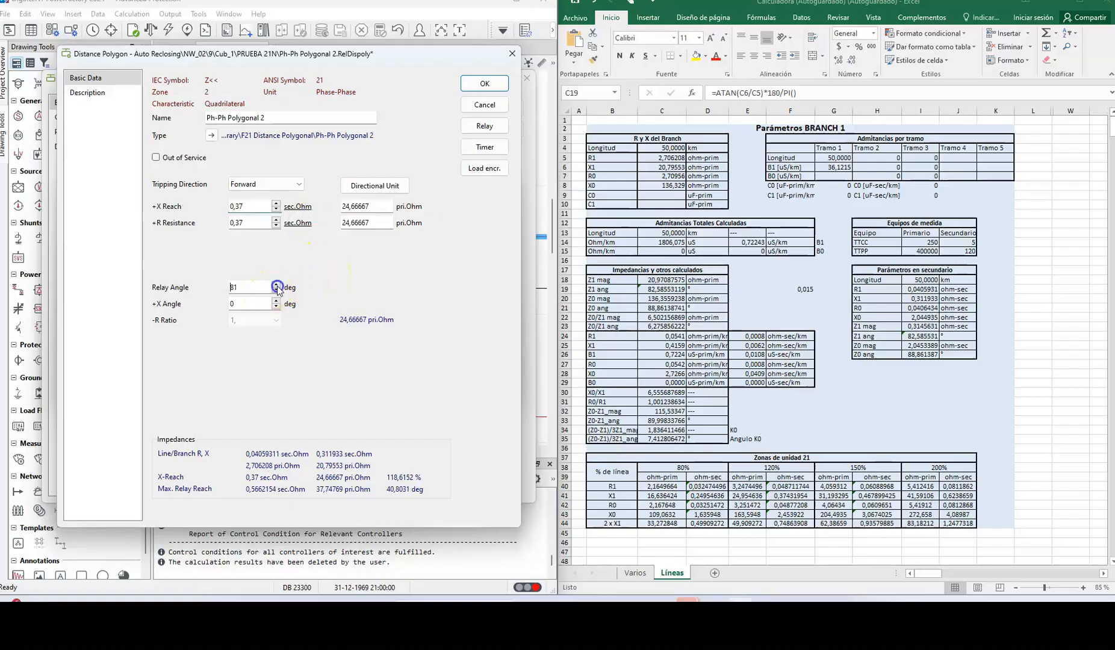
left_click(485, 147)
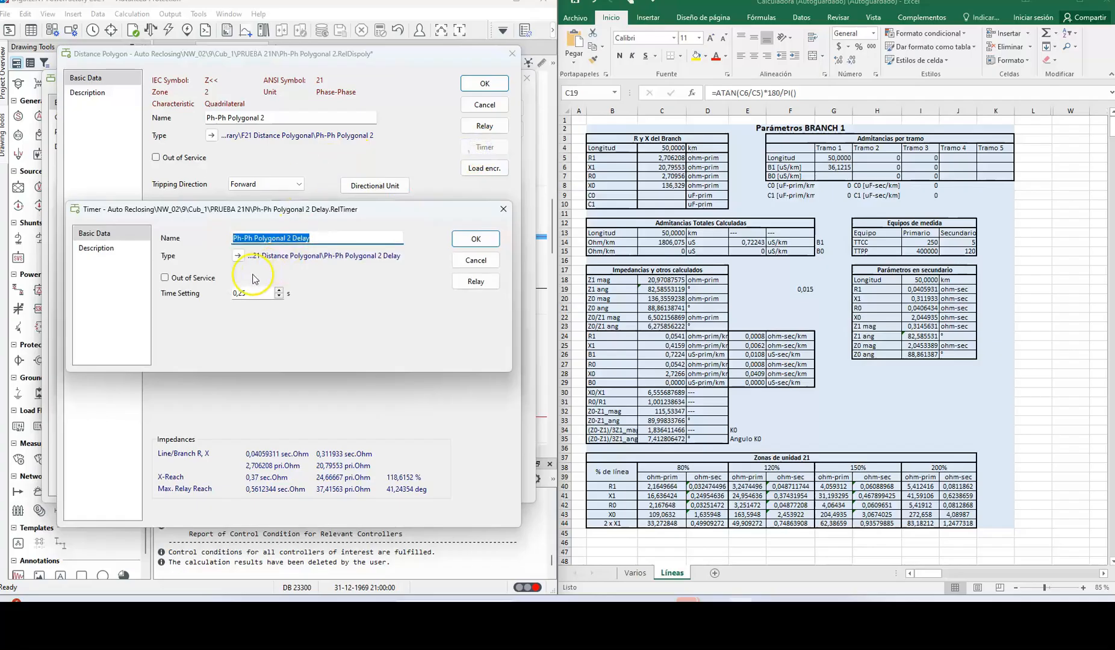
left_click_drag(264, 293, 185, 301)
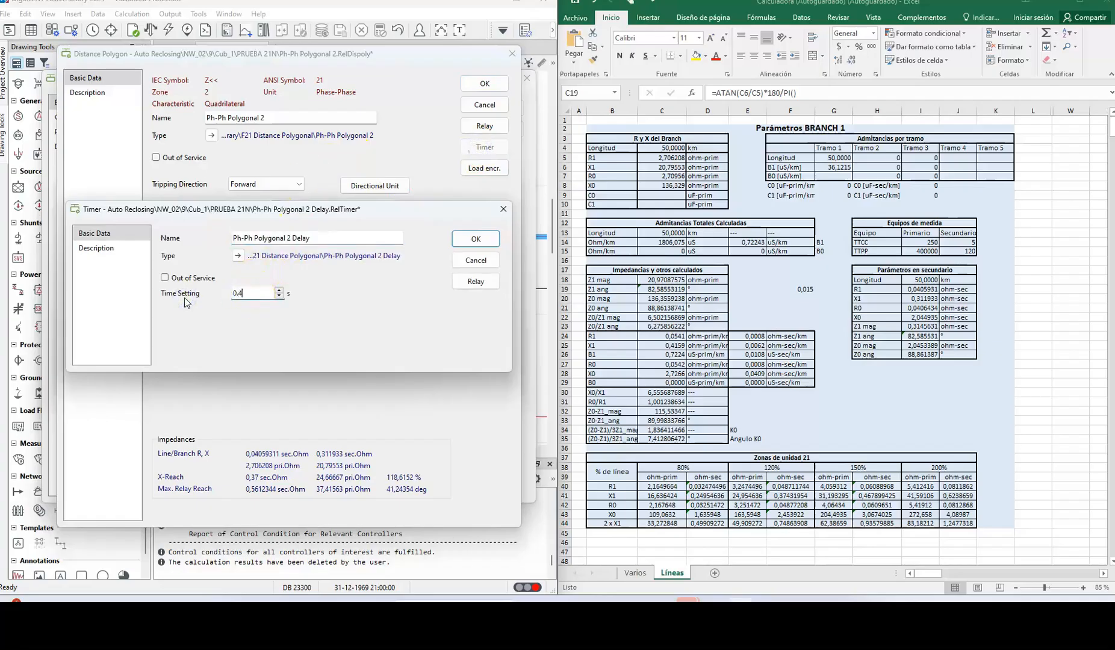
left_click(474, 239)
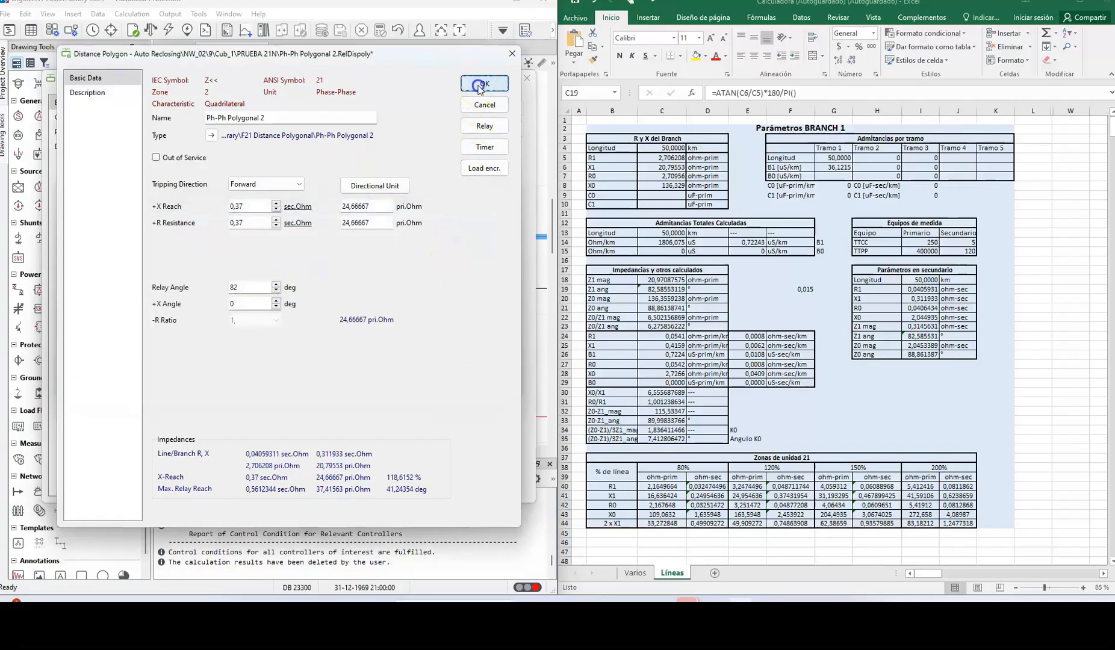
left_click(483, 83)
left_click(491, 212)
left_click(491, 112)
left_click(491, 119)
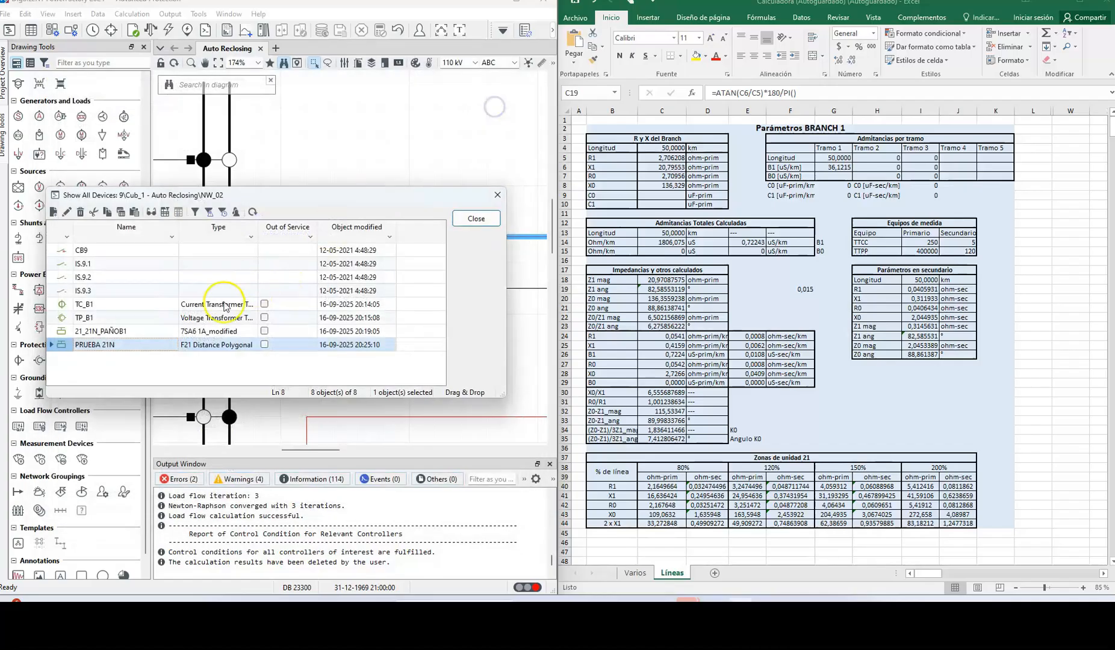
Inspect the location and slot definitions of relay 21_21N_PAÑOB1.
double_click(67, 331)
scroll(306, 359, "down", 5)
scroll(304, 361, "up", 3)
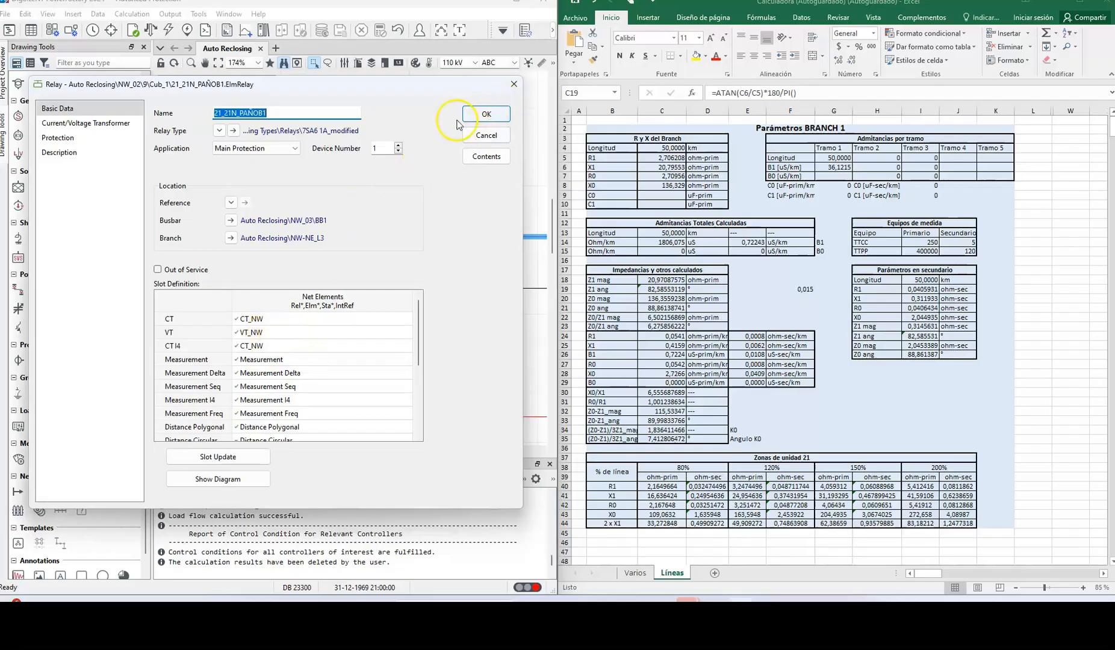
left_click(514, 83)
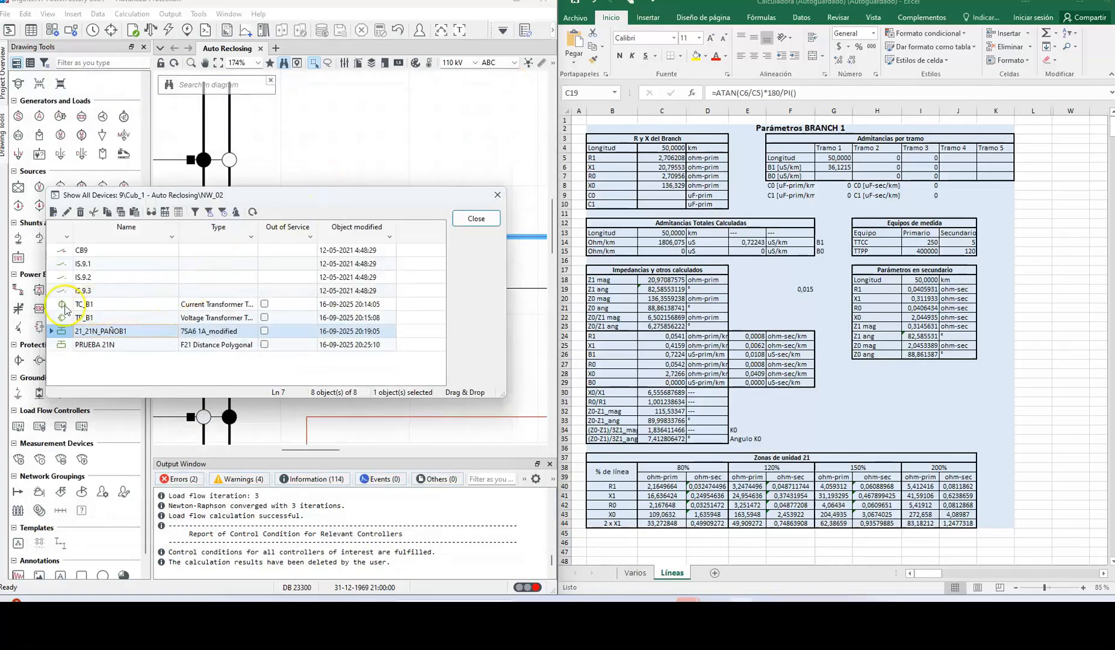
Assign current transformer TC_B1 to the CT and CT I4 slots of relay 21_21N_PAÑOB1.
left_click(54, 306)
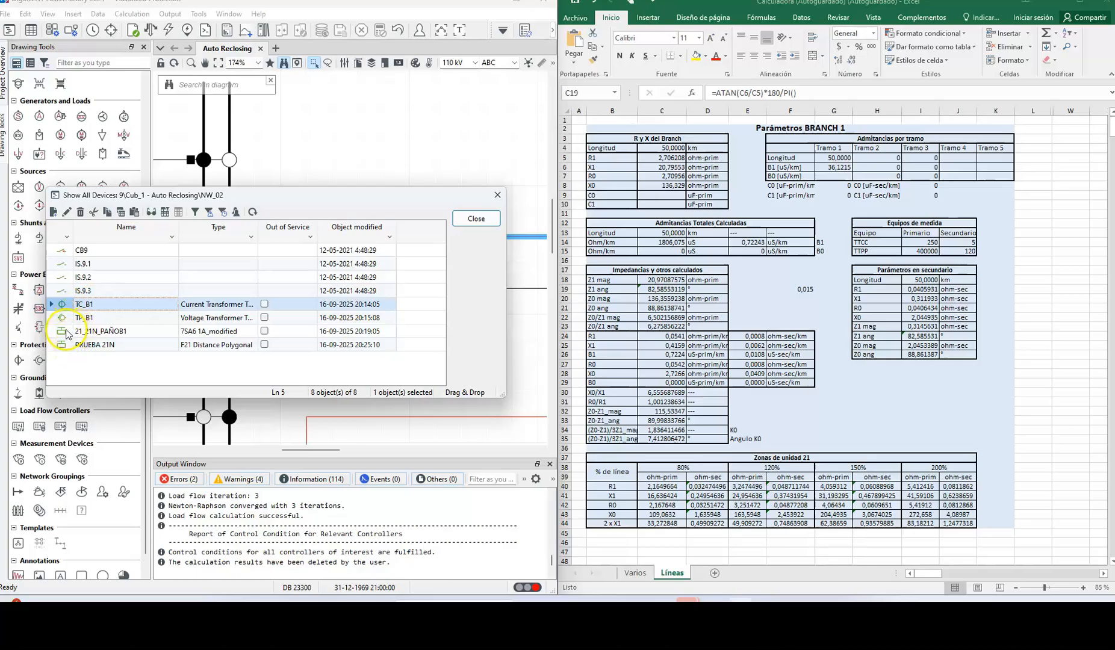
double_click(66, 332)
left_click(261, 319)
type("TC_B1")
left_click(255, 347)
type("TC_B1")
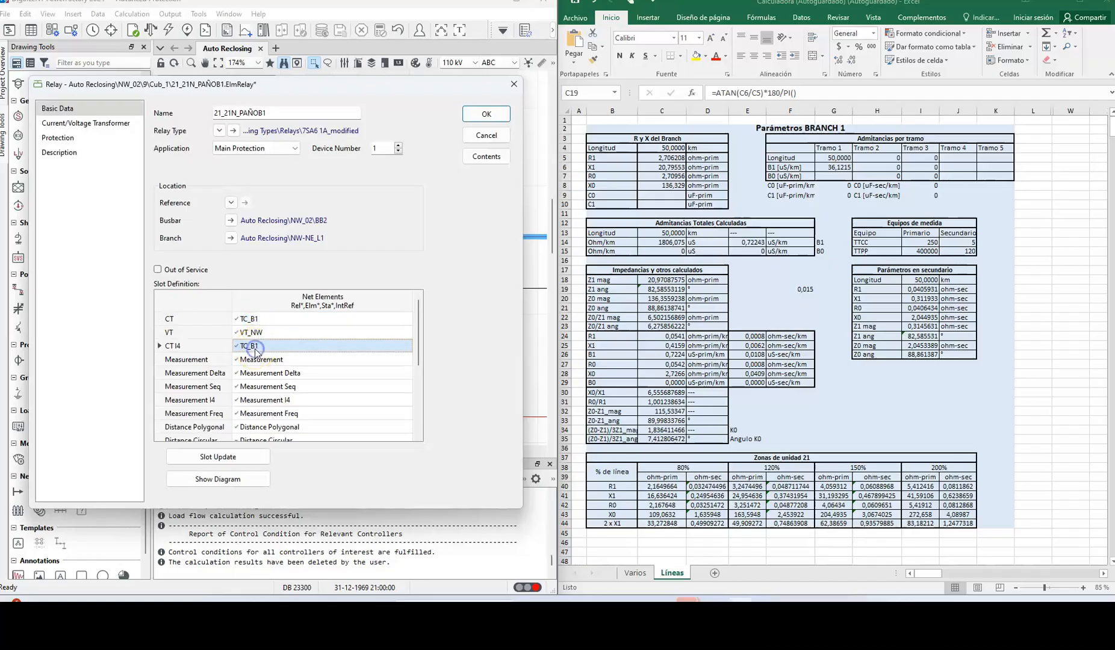
left_click(475, 120)
Try assigning voltage transformer TP_B1 to the VT slot of relay 21_21N_PAÑOB1 and check its Measurement element's nominal values.
left_click(62, 320)
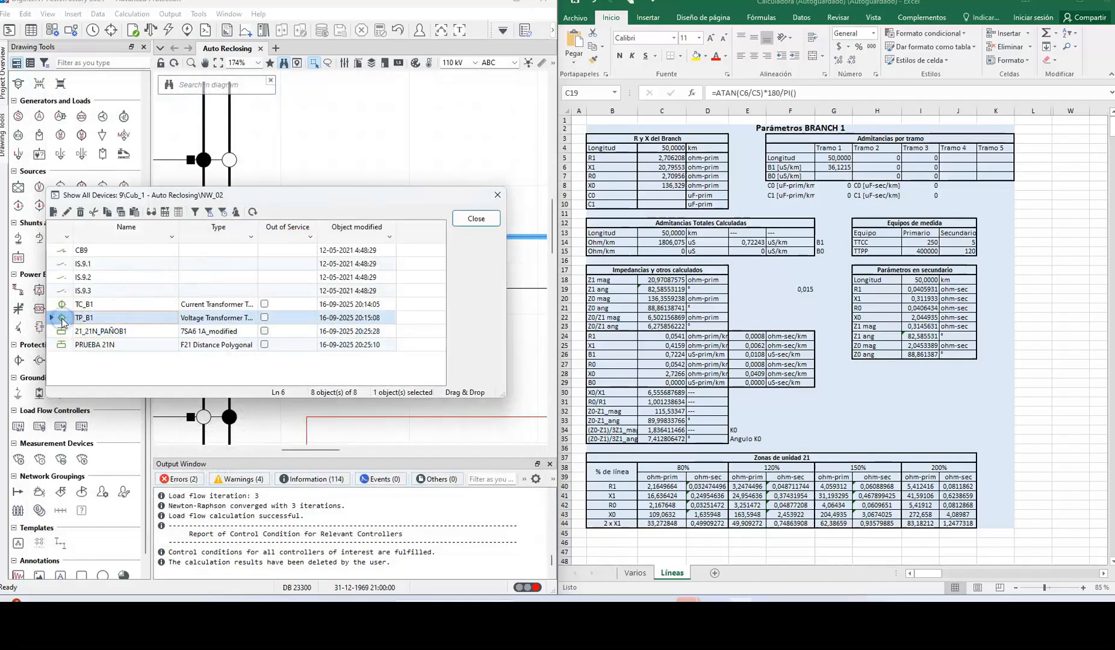
double_click(61, 333)
left_click(243, 332)
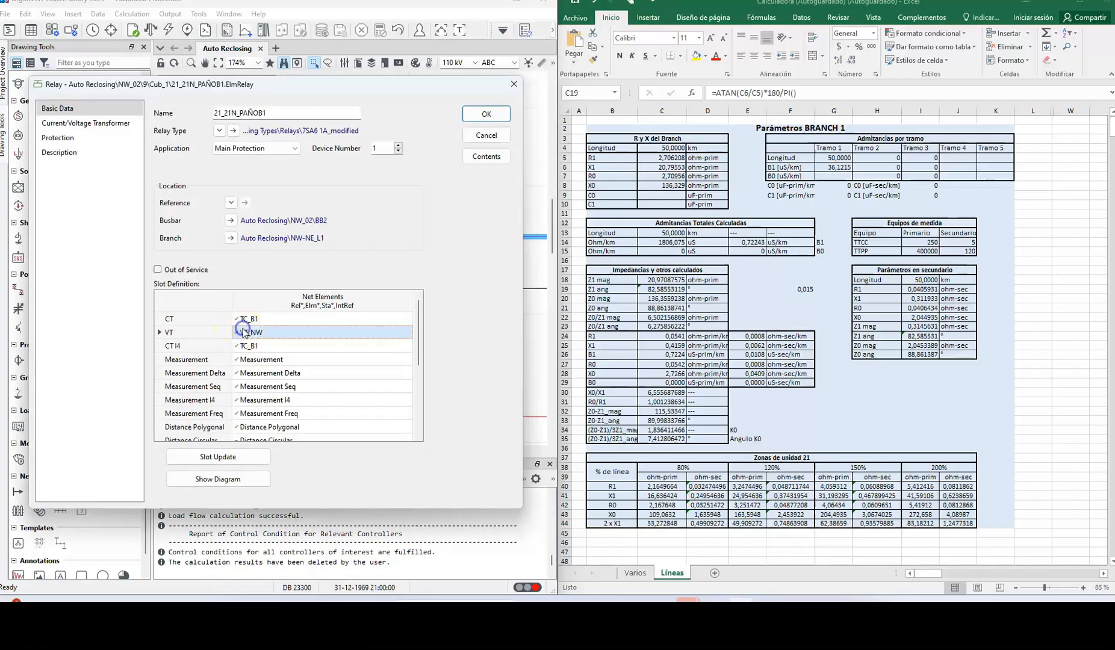
double_click(247, 359)
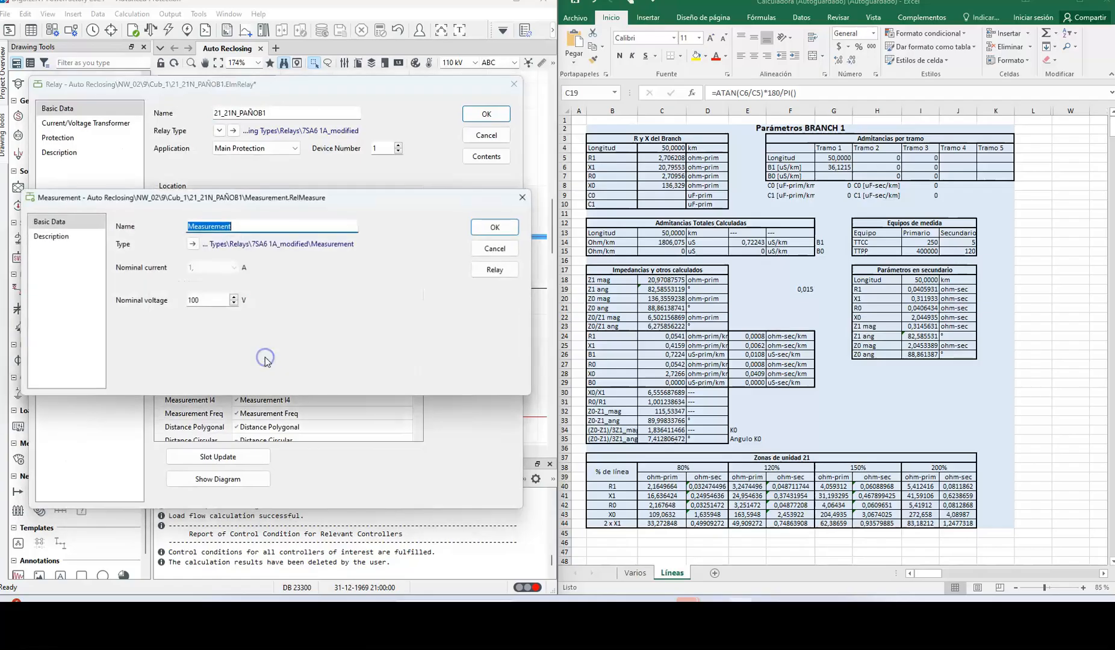
left_click(235, 270)
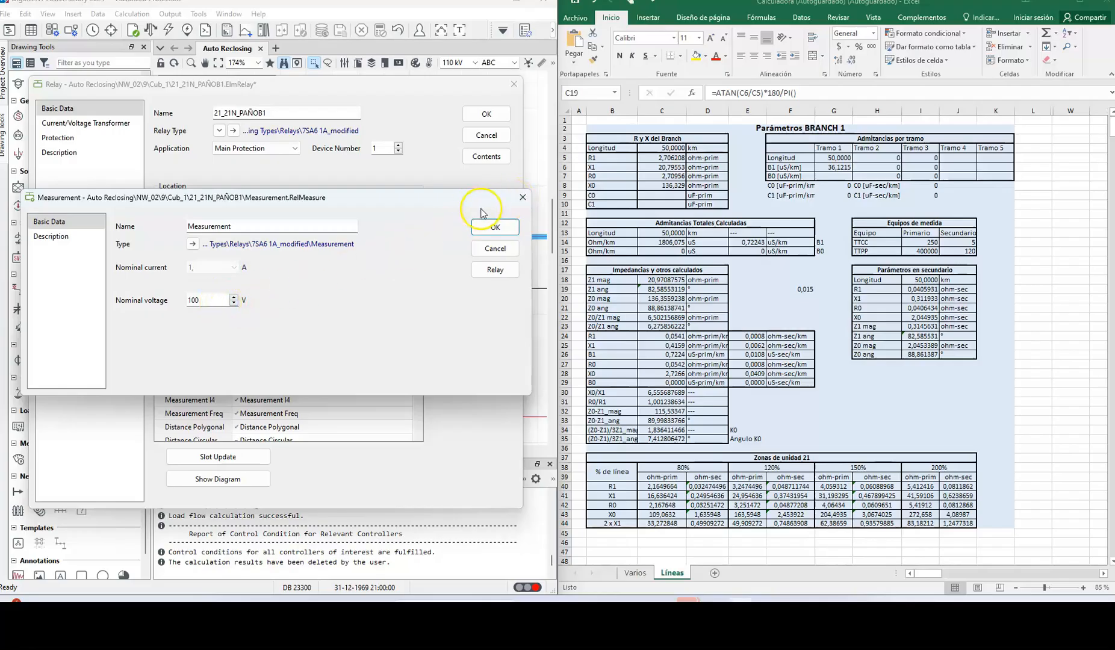
left_click(522, 197)
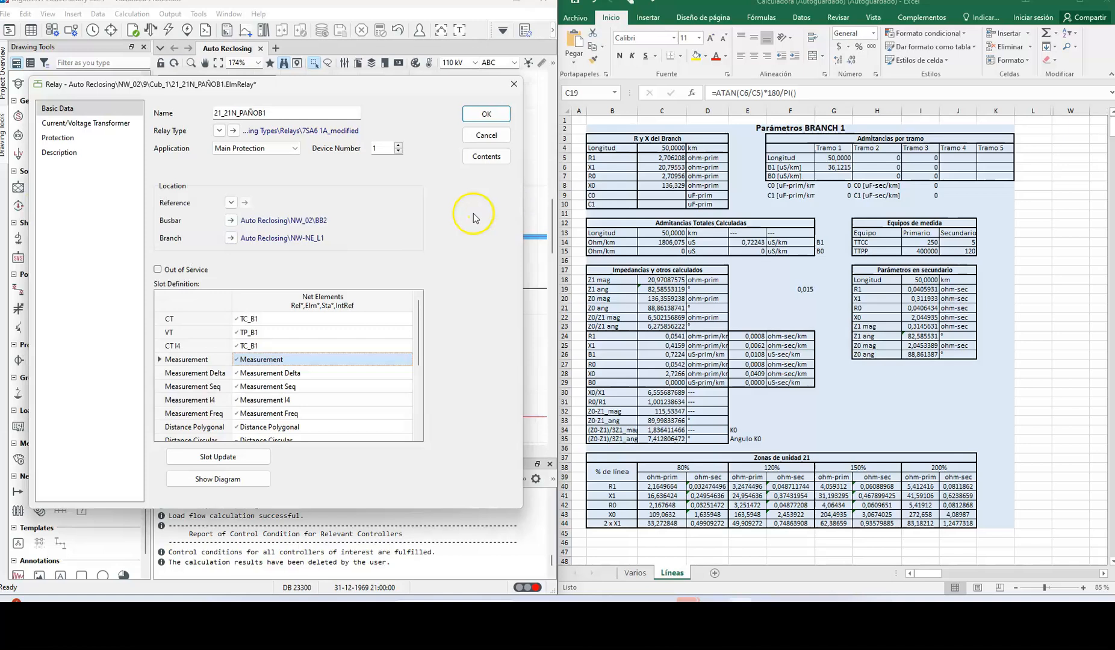
left_click(513, 85)
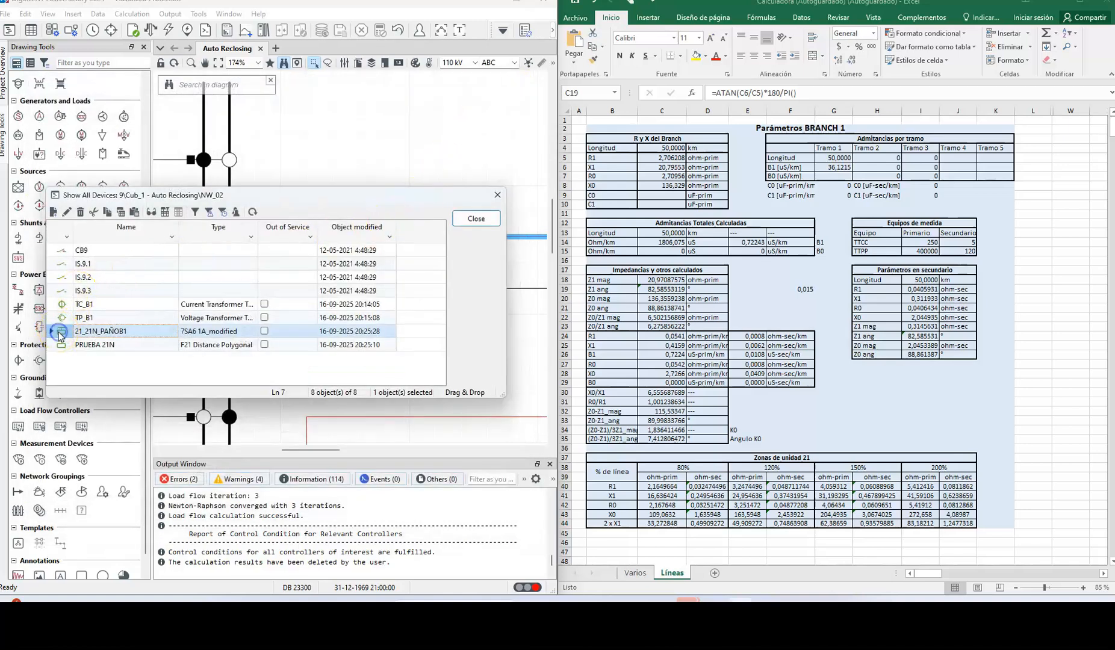
Delete relay 21_21N_PAÑOB1 from the B1 cubicle and close the device list.
key("Delete")
key("Return")
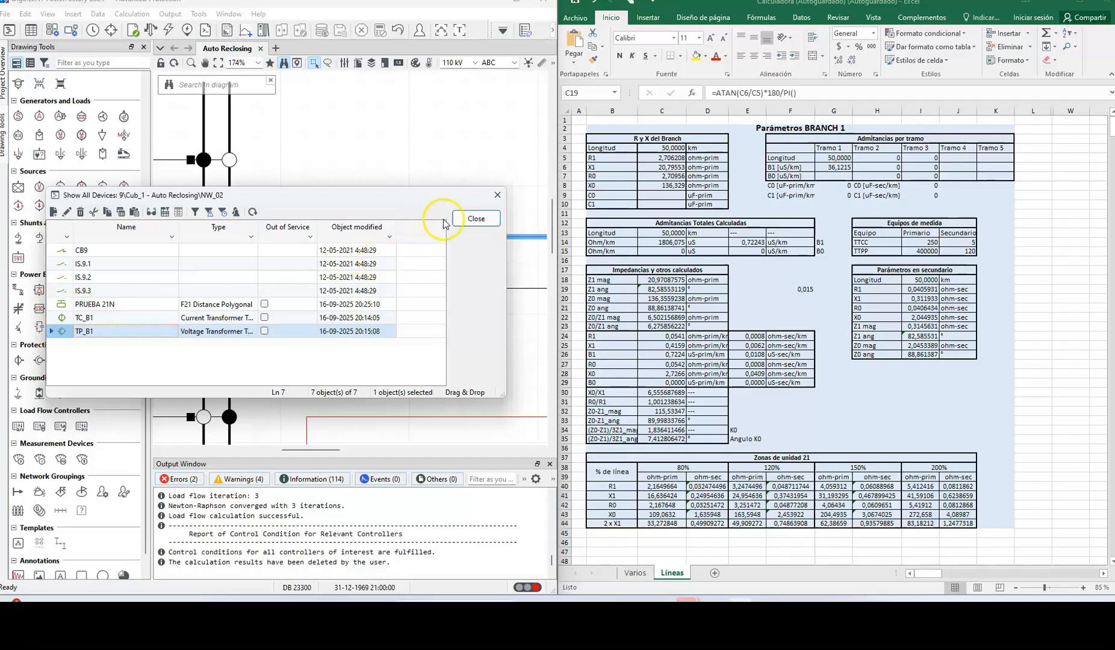
left_click(463, 219)
Insert an R-X plot for relay PRUEBA 21N from B1's device list and show it beside the Auto Reclosing diagram.
scroll(429, 250, "down", 5)
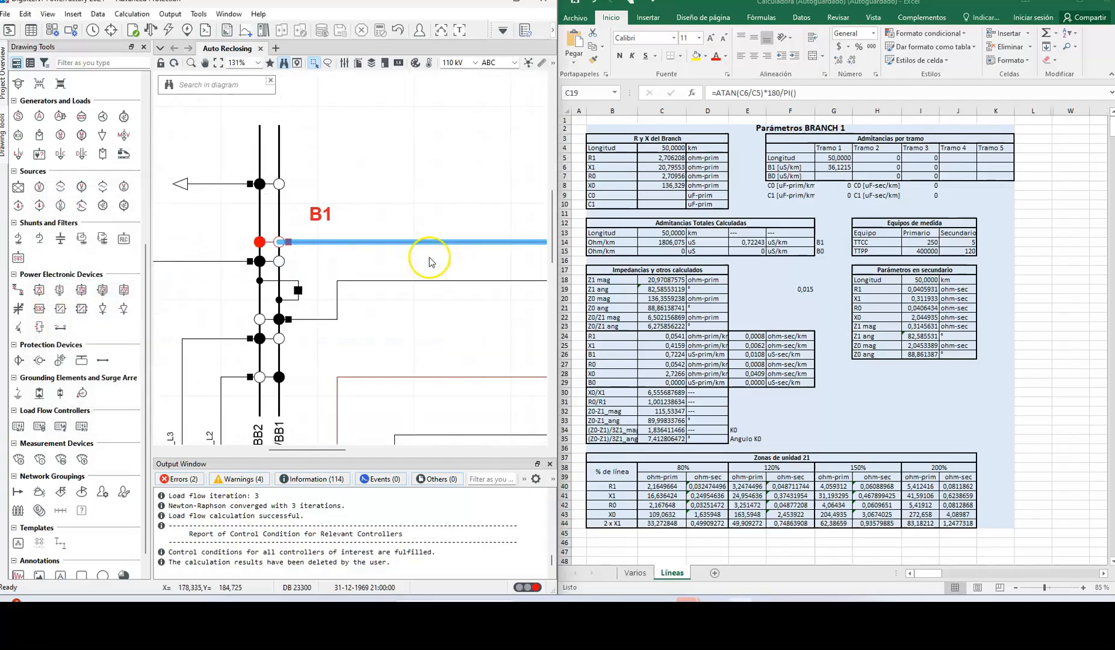
right_click(353, 251)
mouse_move(458, 376)
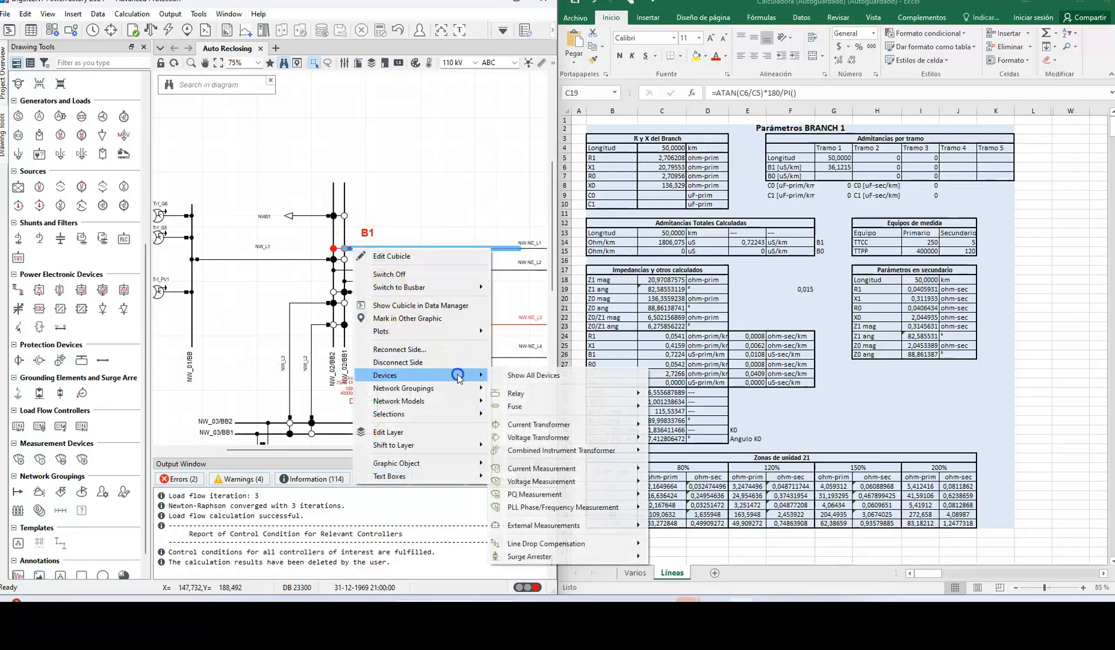
left_click(529, 374)
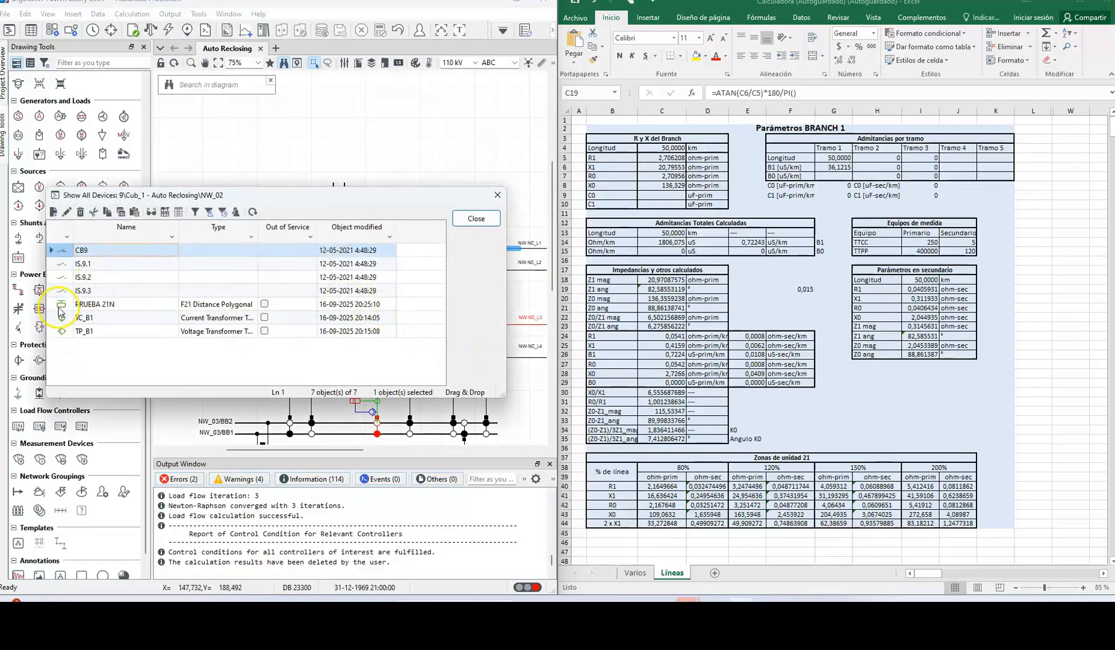
left_click(60, 307)
right_click(60, 307)
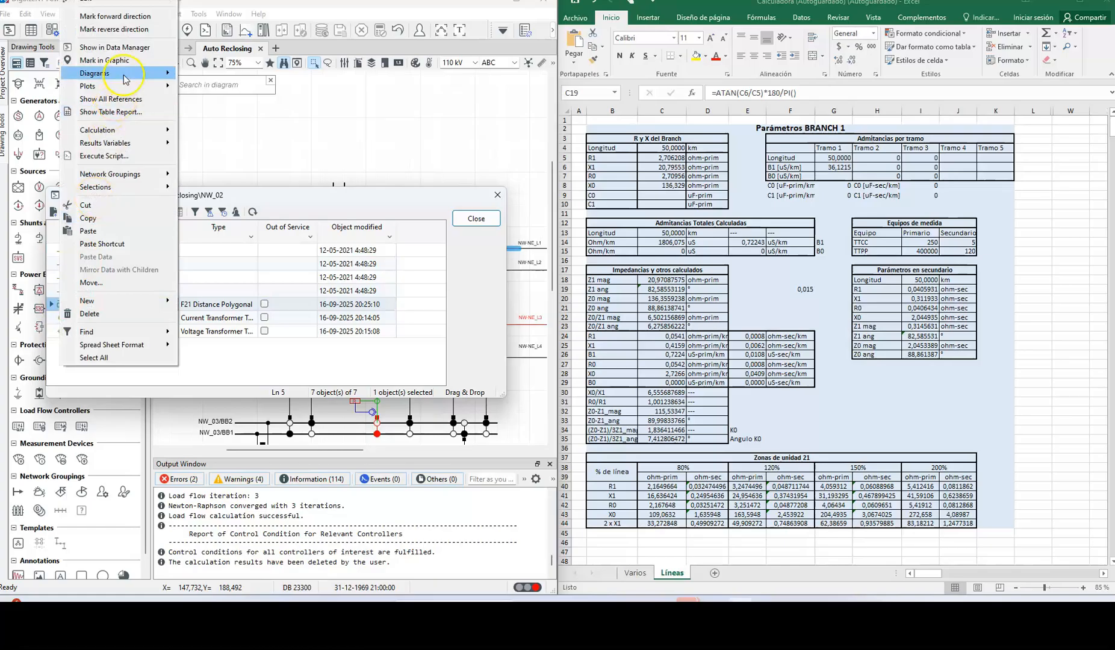
mouse_move(128, 86)
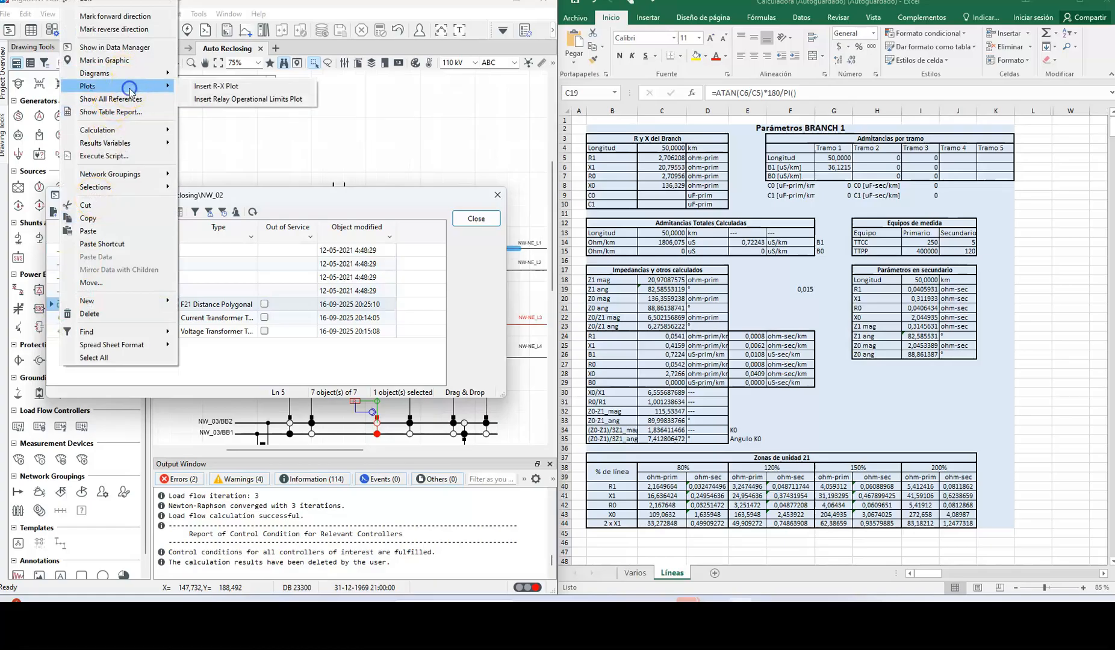
left_click(240, 90)
left_click(477, 218)
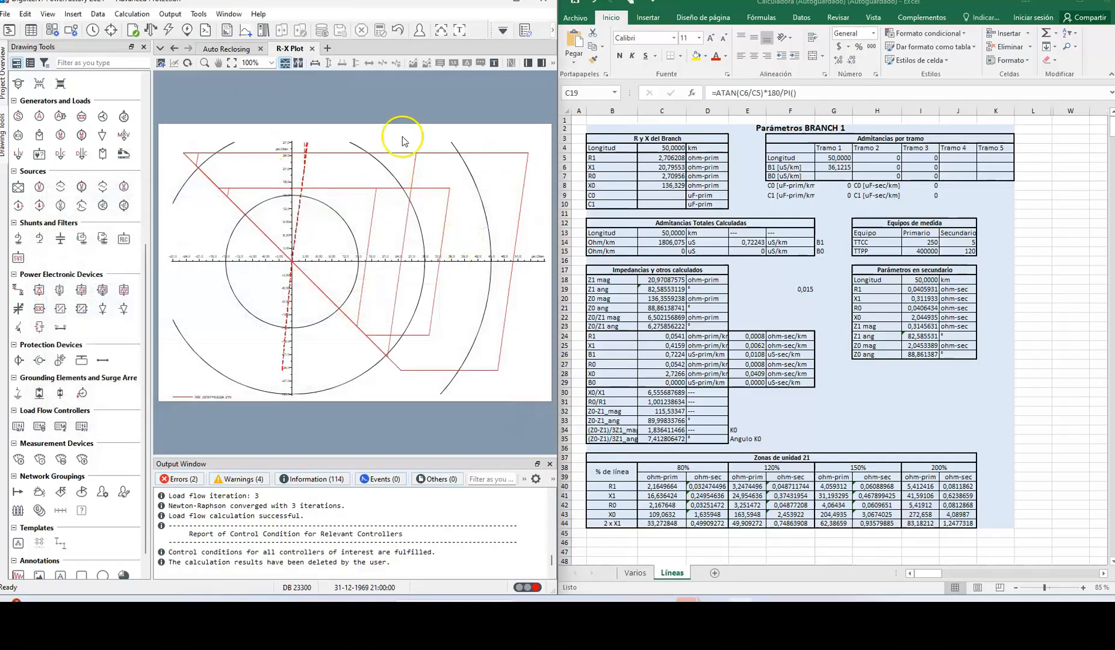
right_click(294, 49)
left_click(298, 53)
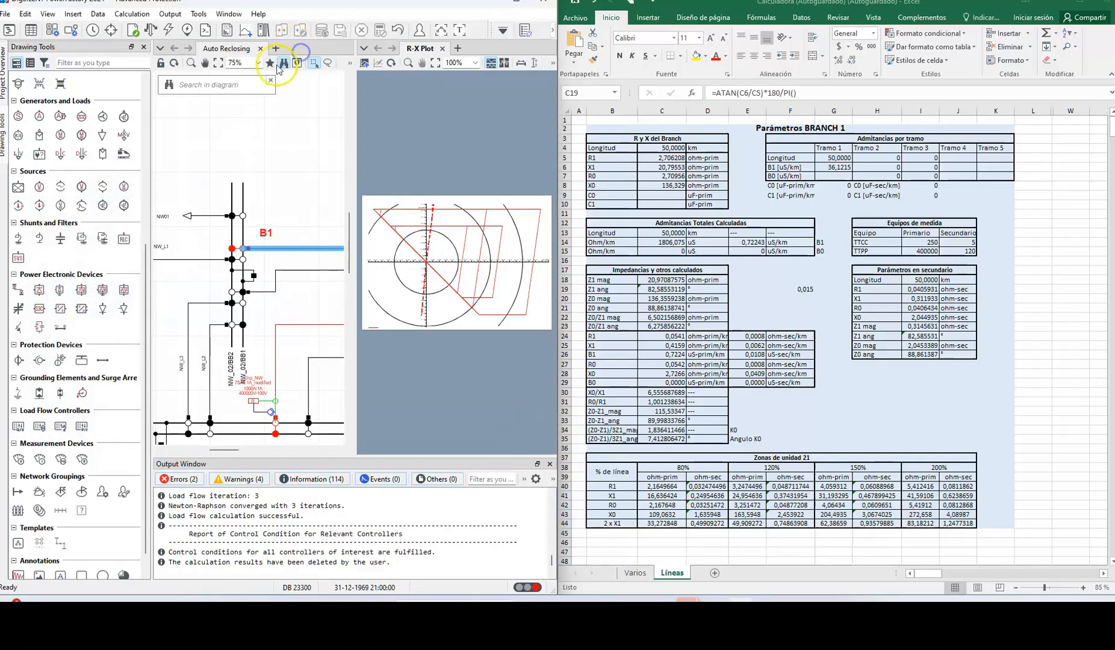
Examine the relay's distance zones in the R-X plot alongside the network diagram.
left_click_drag(294, 209, 248, 217)
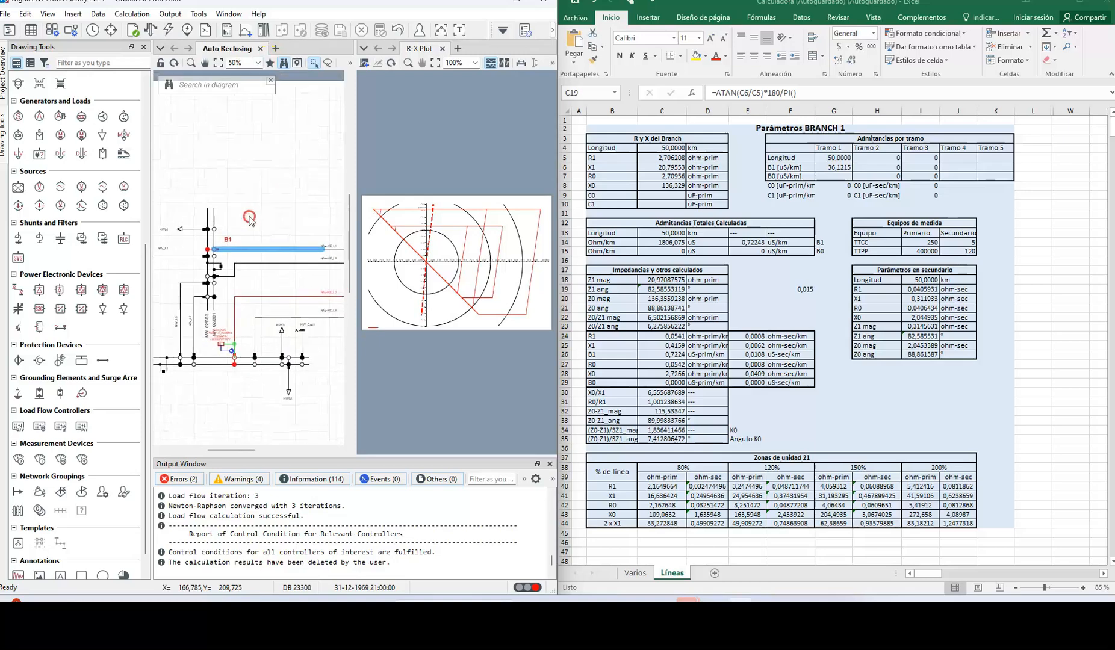
left_click(446, 234)
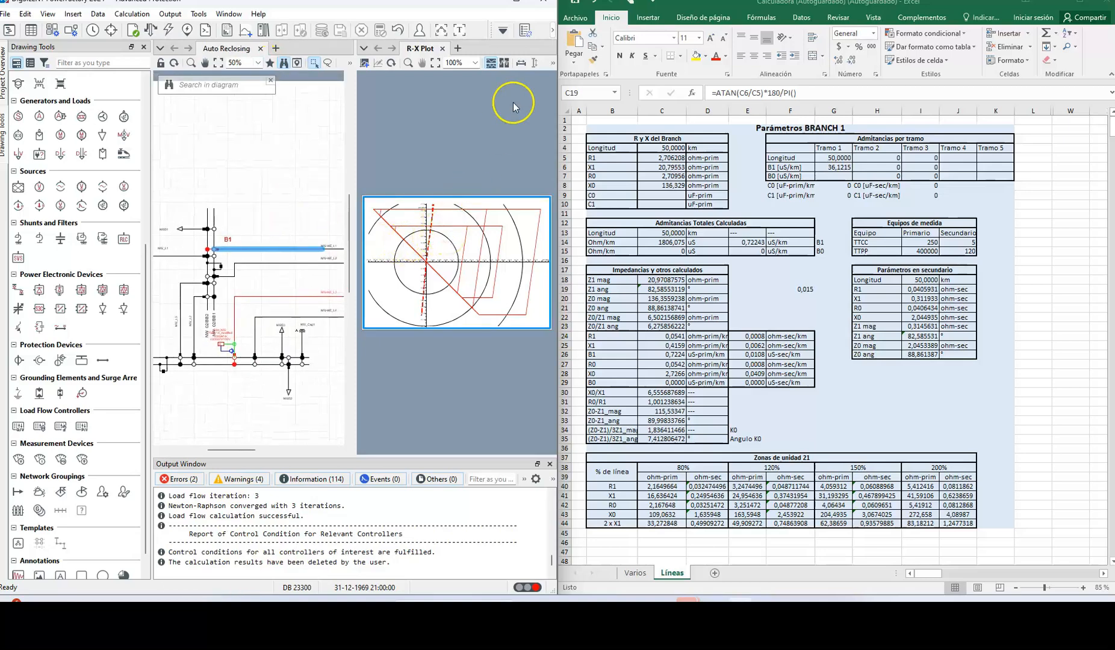
left_click(523, 59)
scroll(450, 260, "up", 2)
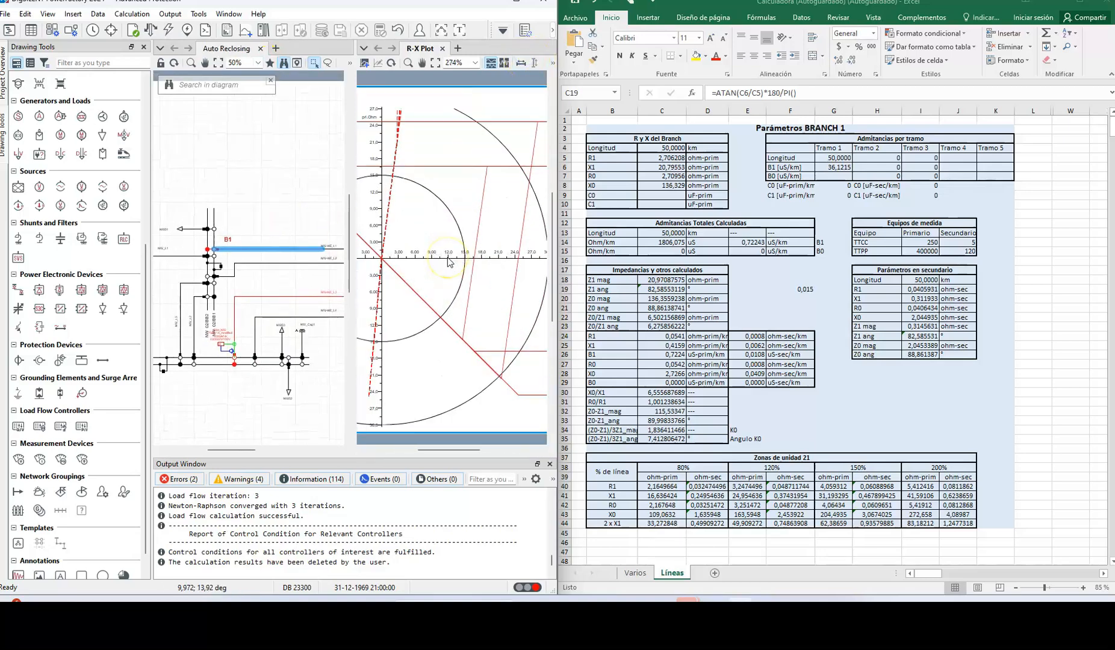
scroll(450, 260, "down", 1)
scroll(229, 218, "down", 1)
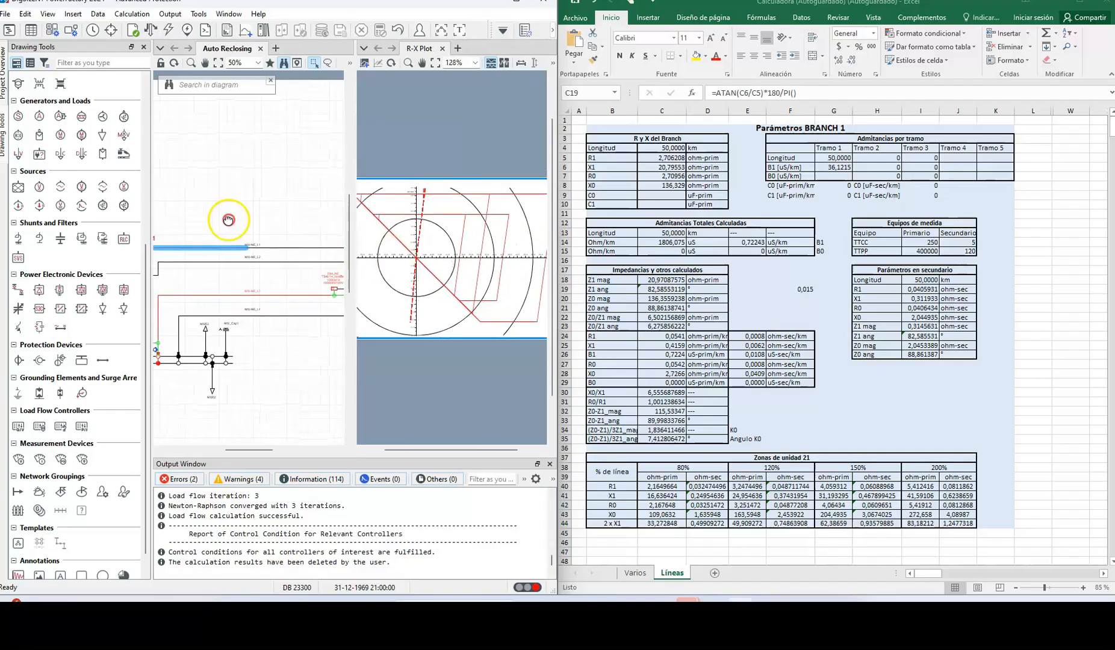
Configure a short-circuit calculation on line NW-NE_L1 using the complete method, with the fault at a relative distance of 80 %.
scroll(283, 206, "down", 1)
left_click_drag(292, 207, 263, 199)
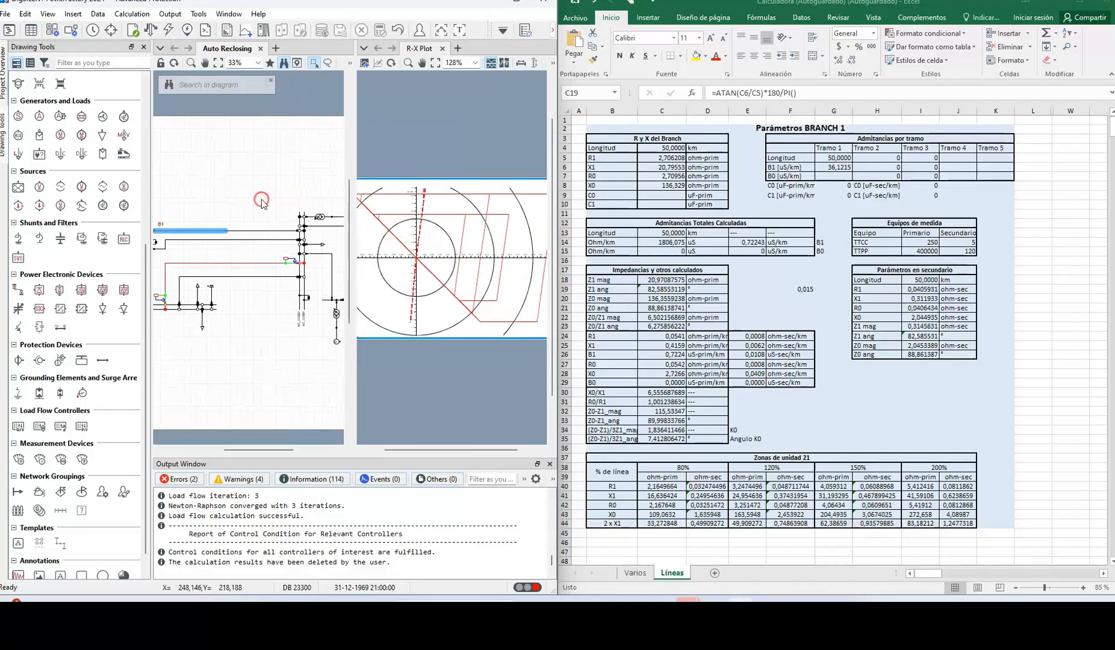
scroll(244, 249, "up", 2)
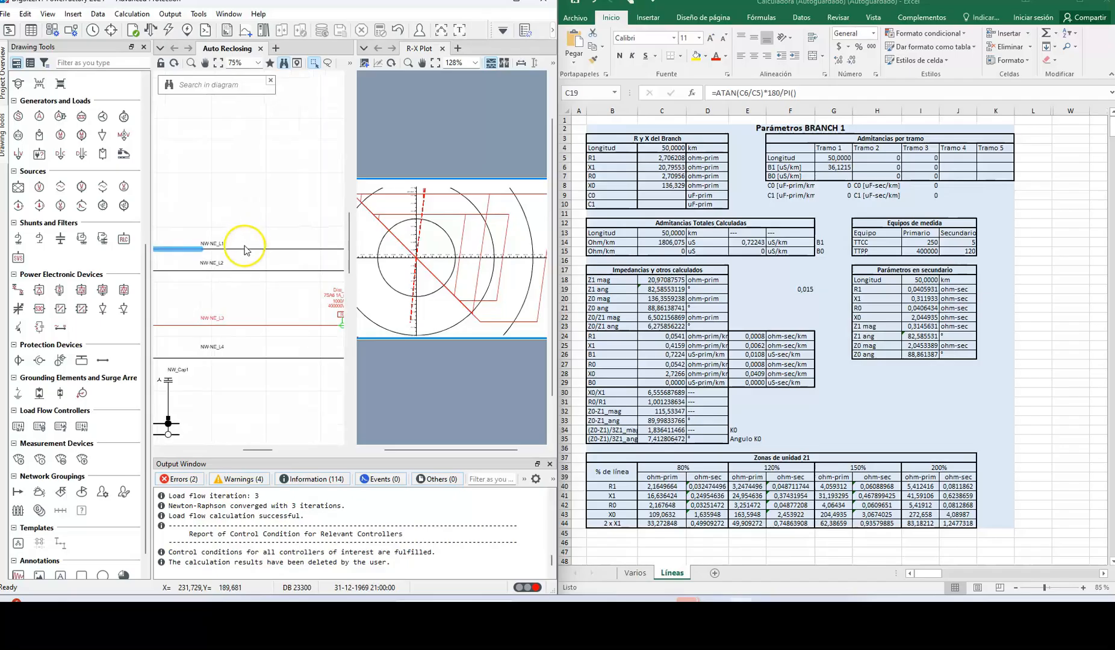
left_click(259, 248)
right_click(258, 248)
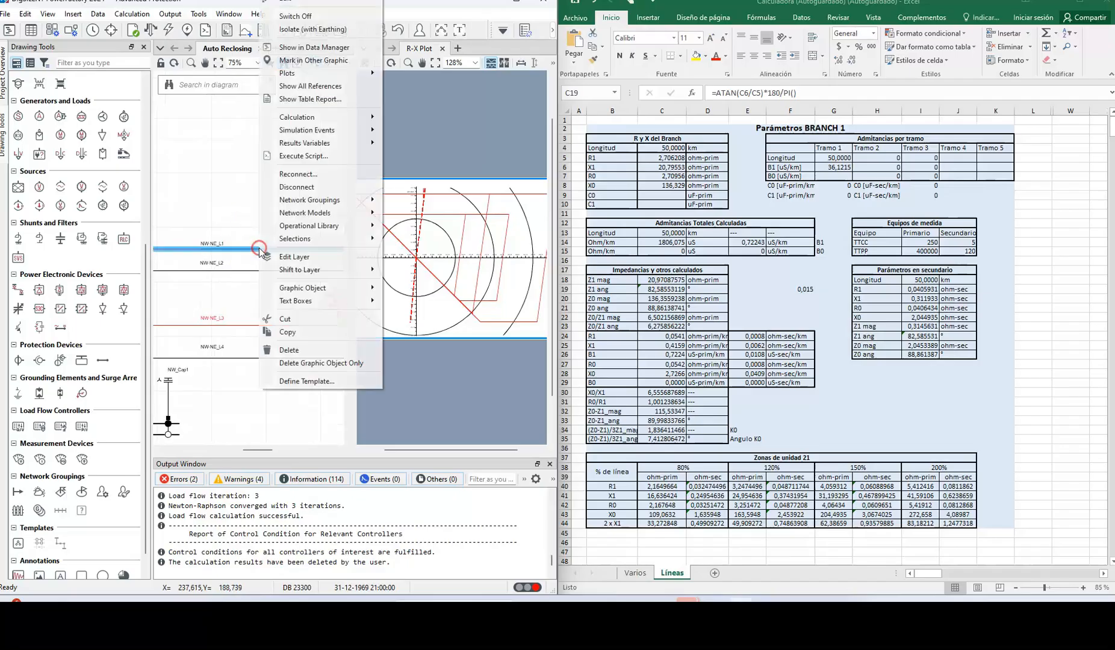
mouse_move(352, 117)
left_click(399, 115)
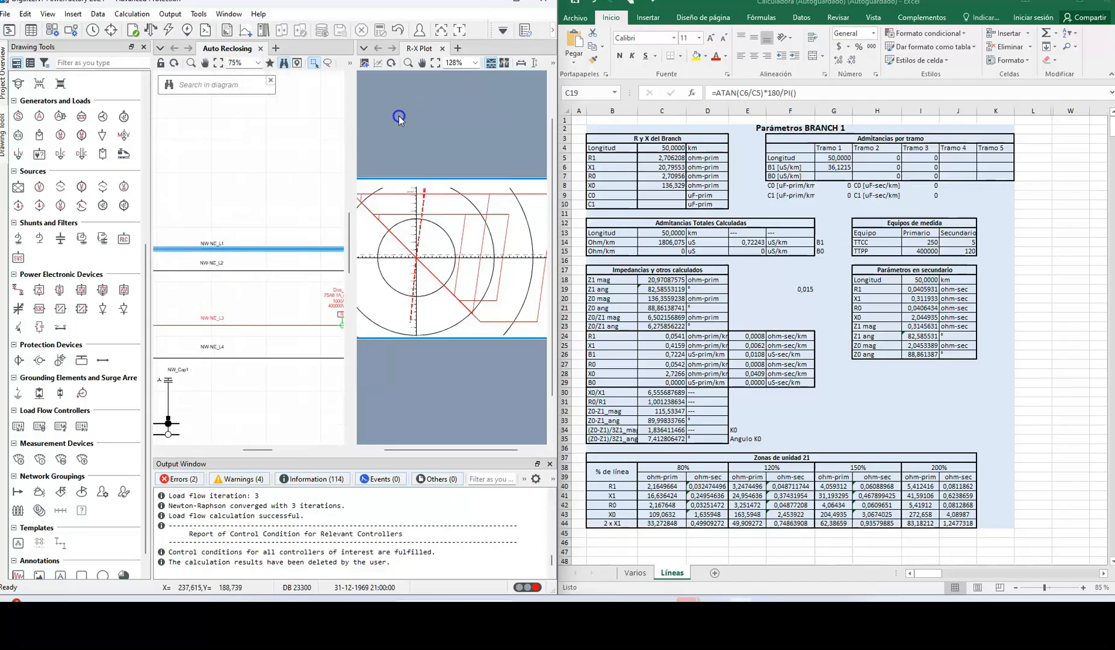
left_click(268, 120)
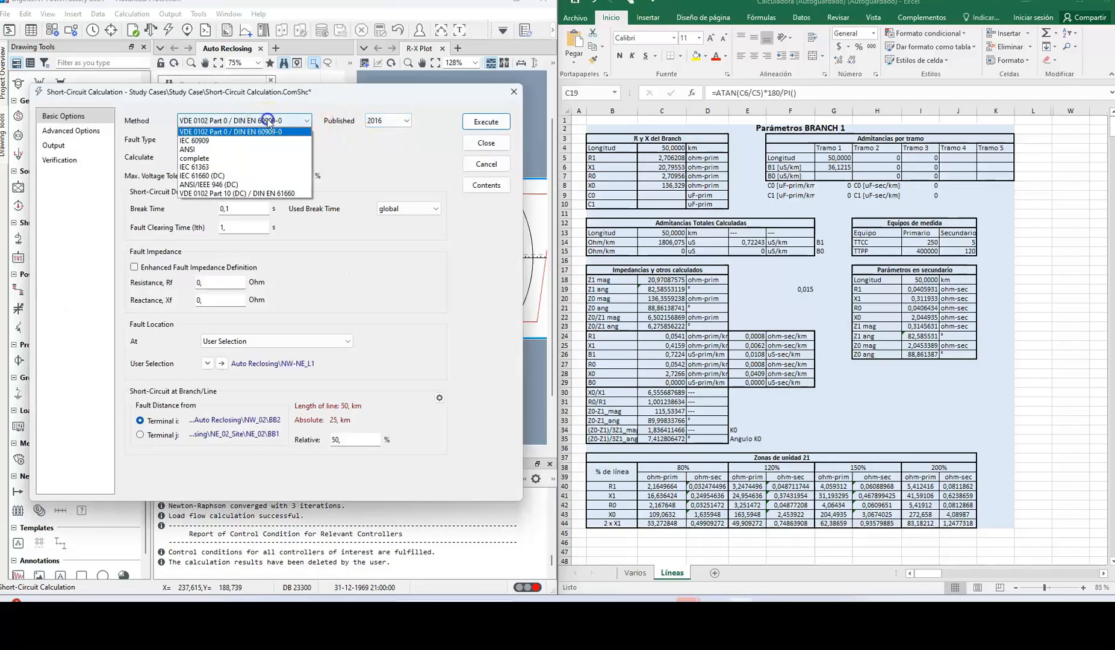
left_click(236, 159)
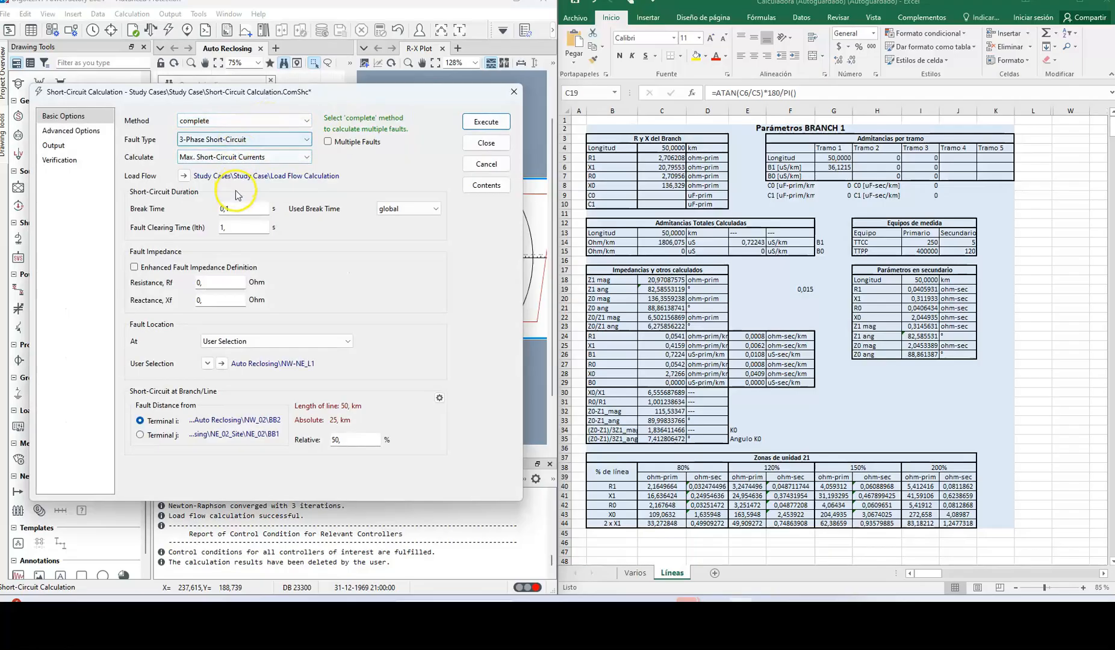
left_click(312, 439)
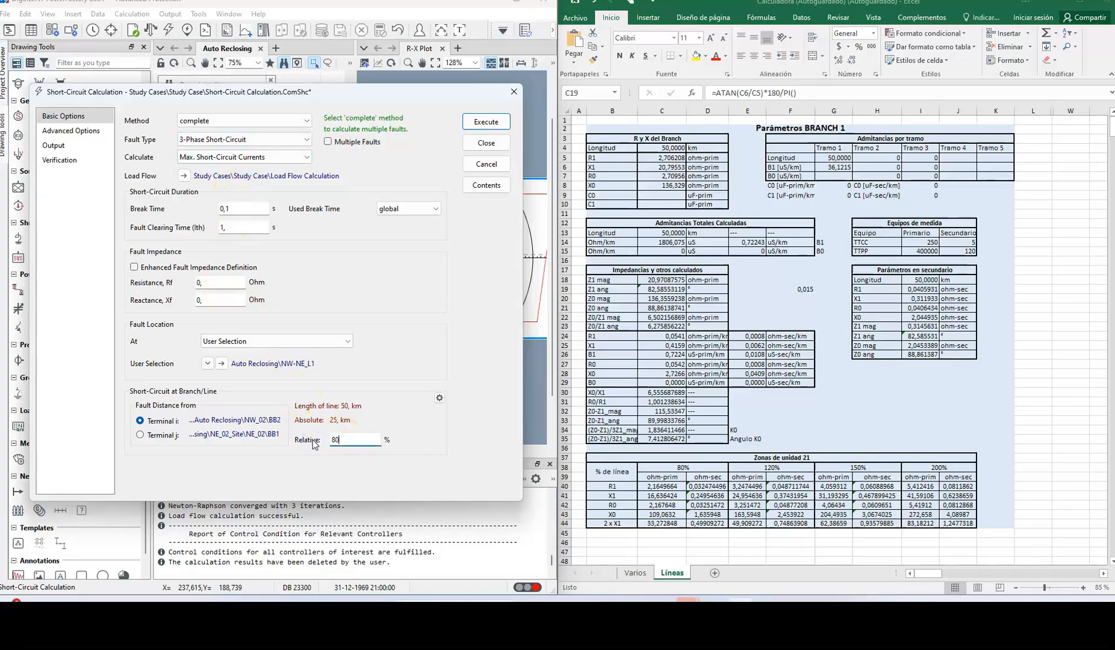
left_click_drag(328, 91, 363, 132)
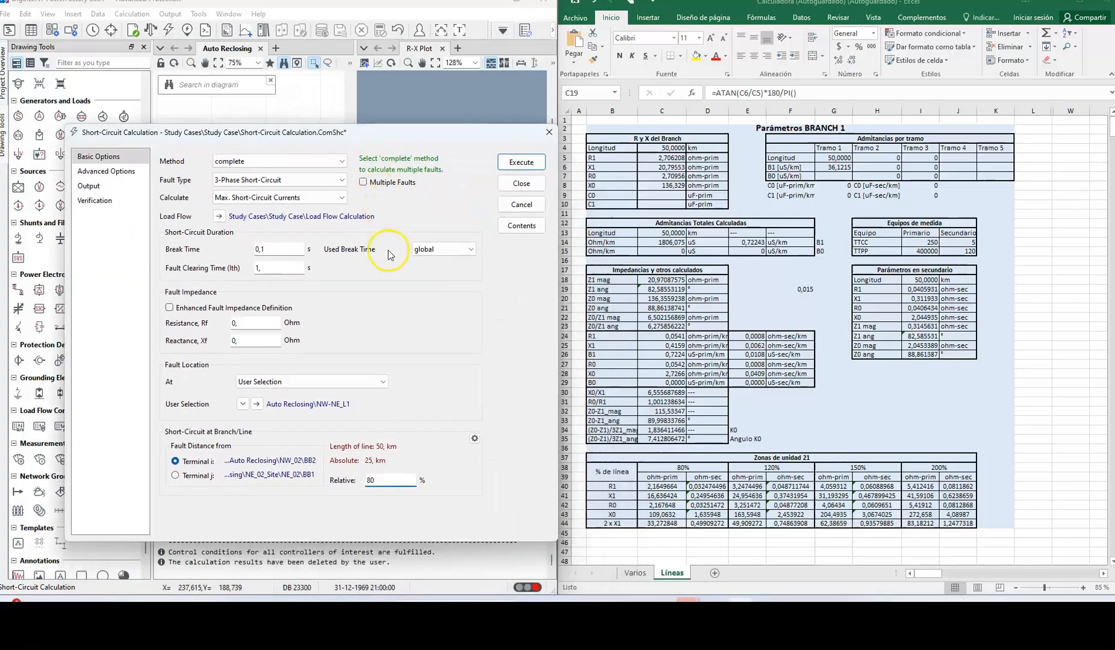